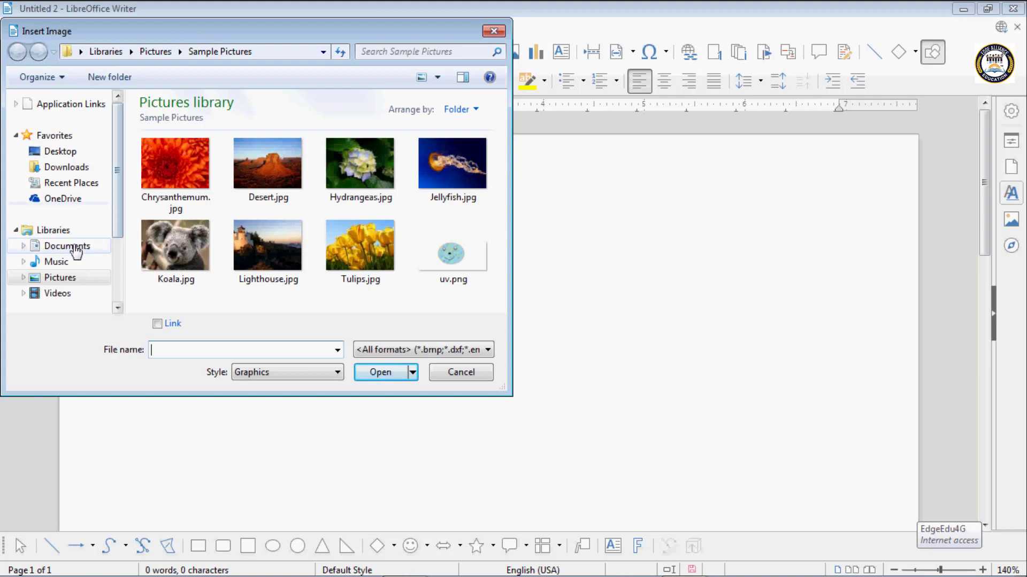
- Insert Lighthouse.jpg from the Sample Pictures folder of the Pictures library into the document
click(67, 155)
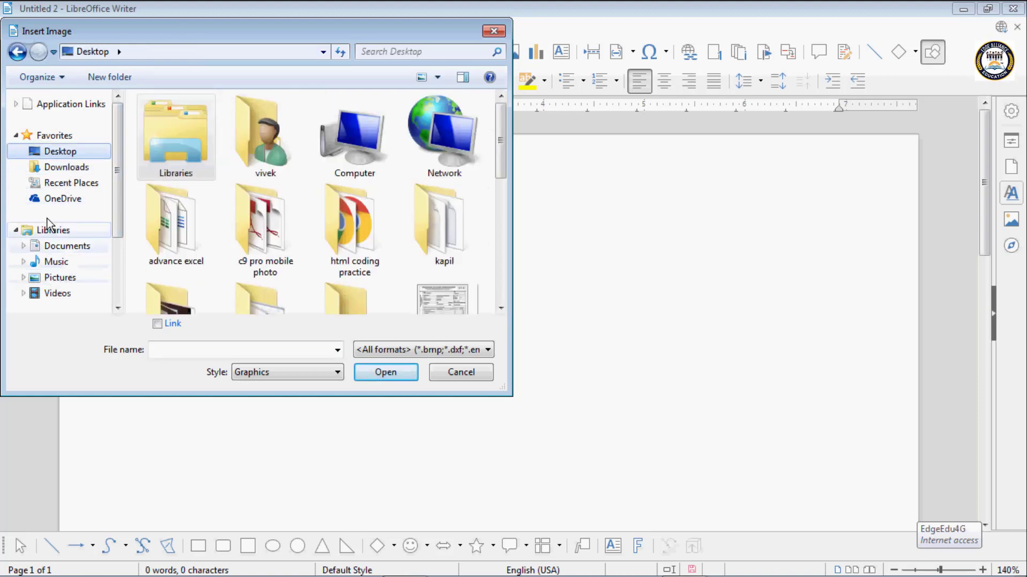
click(54, 281)
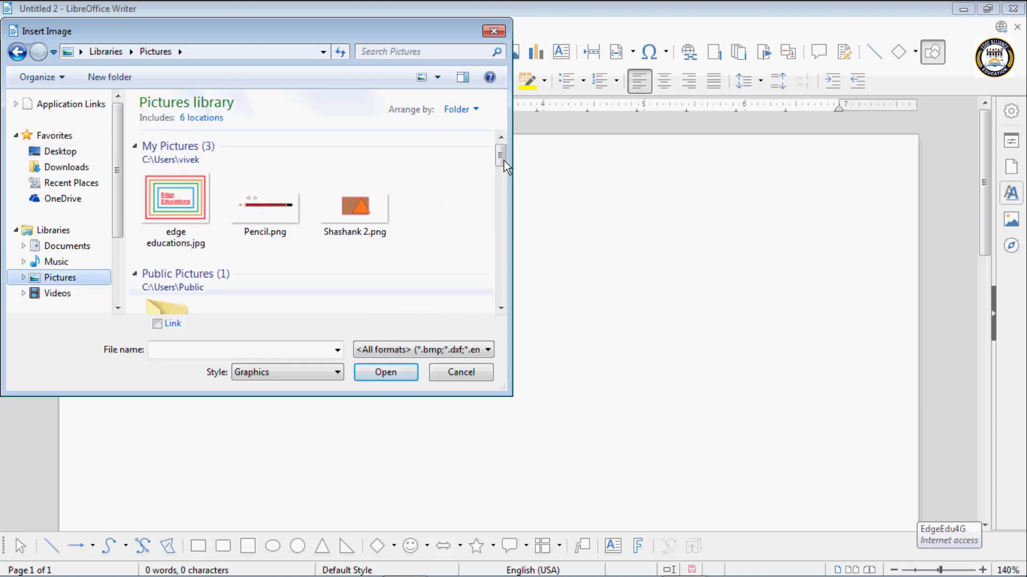
drag(504, 160, 500, 178)
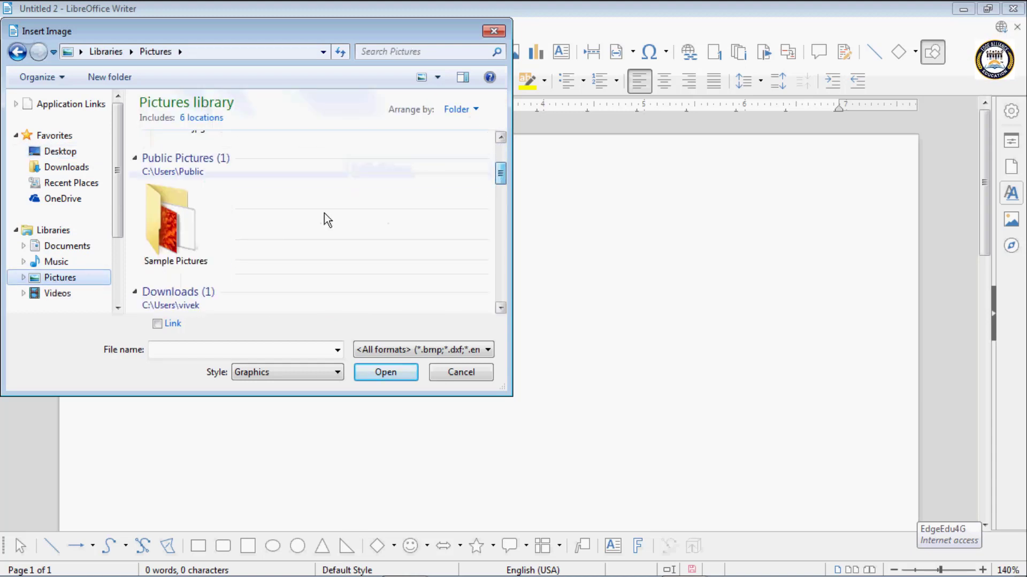
double_click(177, 226)
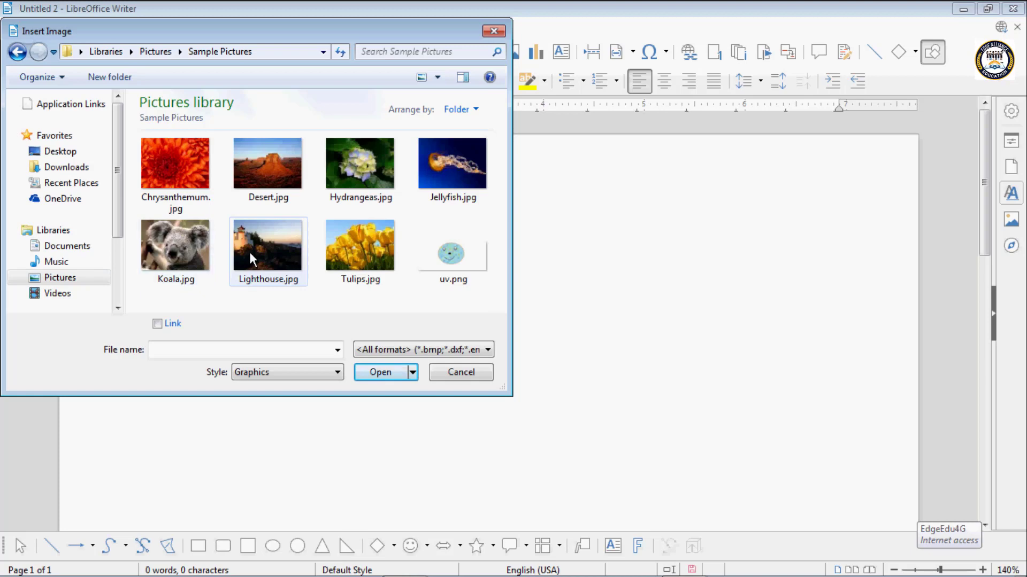
click(274, 235)
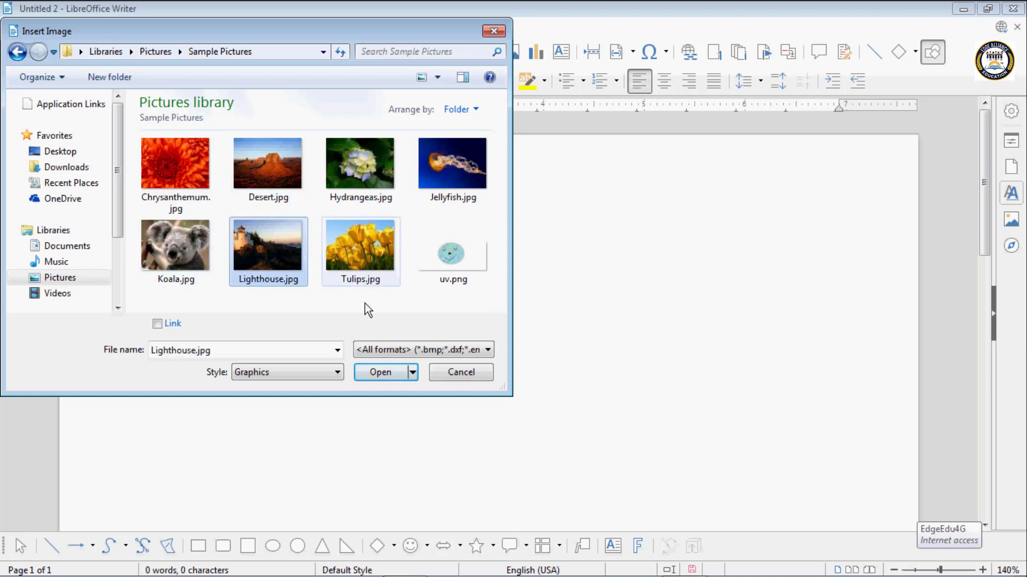
click(384, 367)
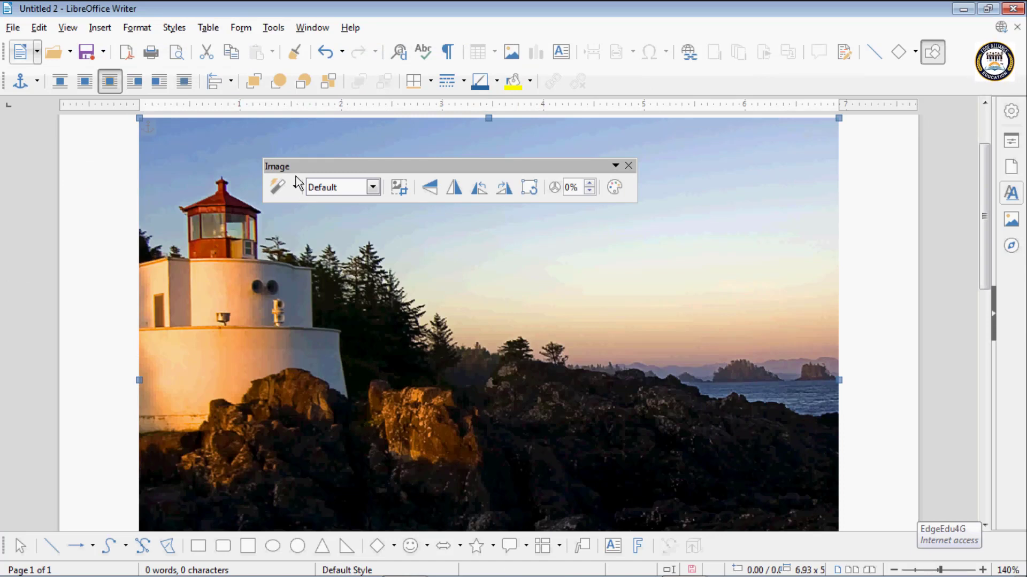
- Shrink the lighthouse image to about 4.38 inches wide and reposition it on the page, moving the floating Image toolbar out of the way
drag(304, 168, 290, 242)
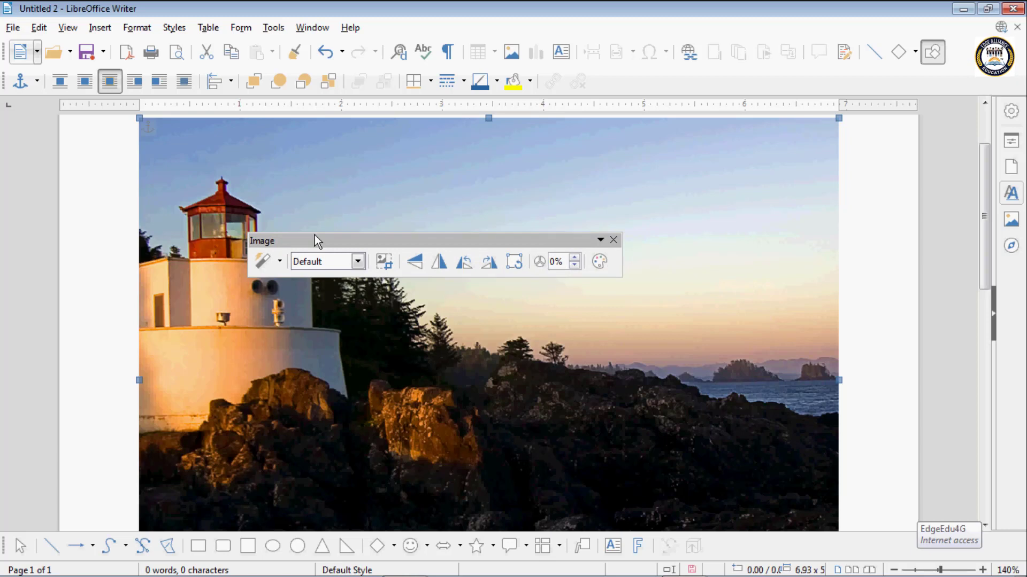
drag(314, 235, 346, 194)
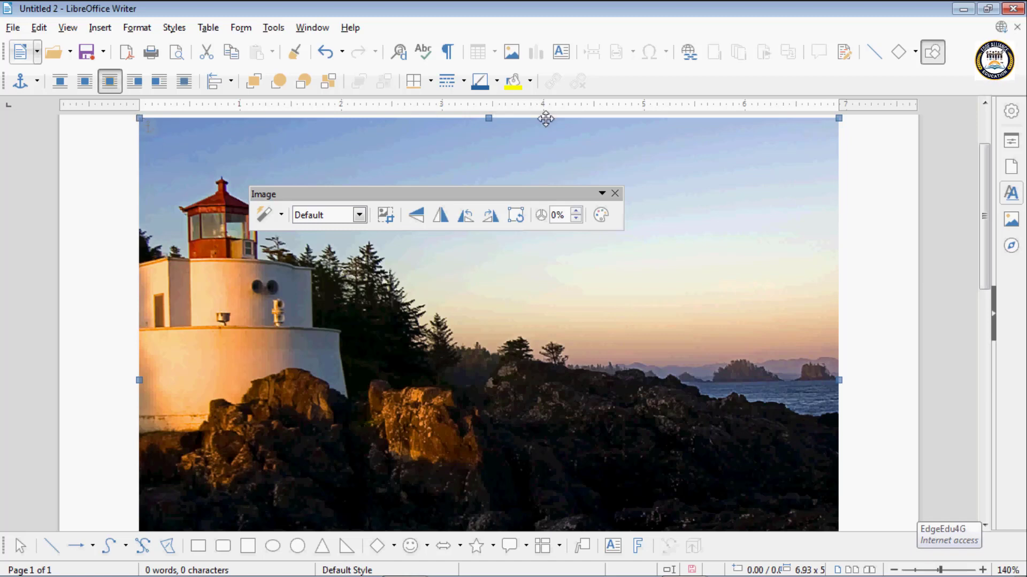
drag(140, 119, 456, 360)
mouse_move(680, 406)
mouse_down()
mouse_move(513, 321)
mouse_move(676, 398)
mouse_up()
drag(545, 312, 491, 389)
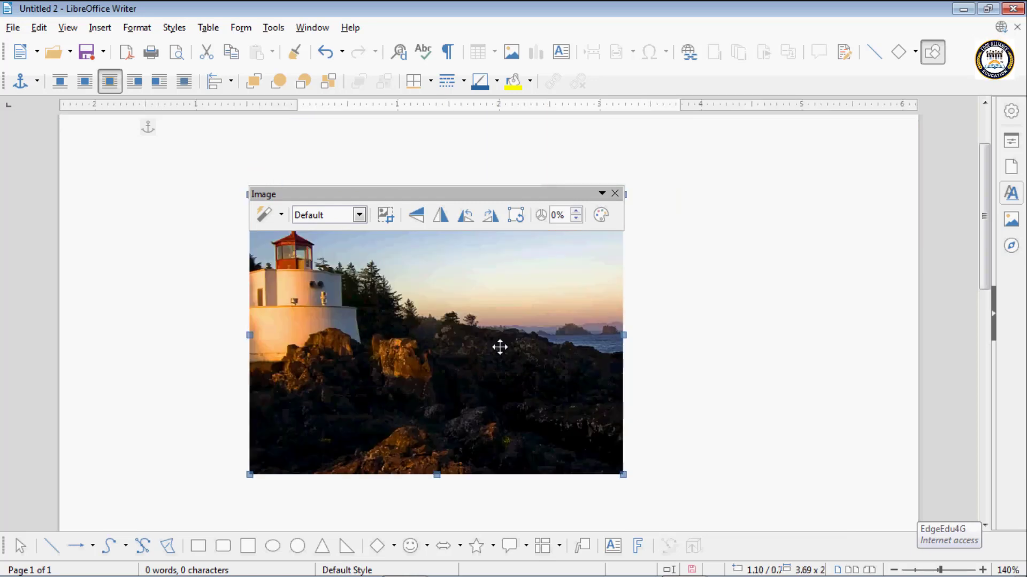
drag(422, 197, 433, 145)
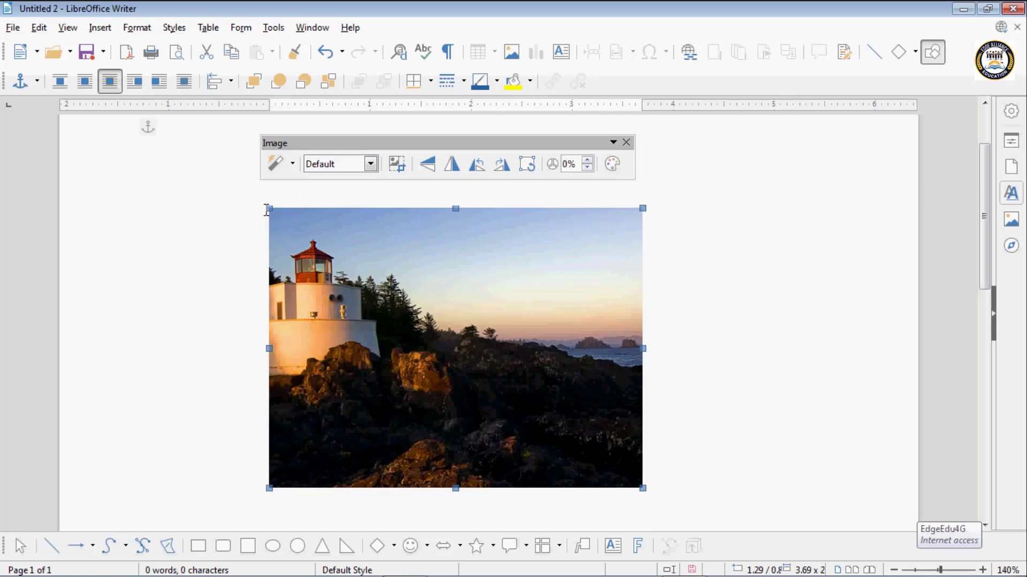
drag(252, 206, 184, 154)
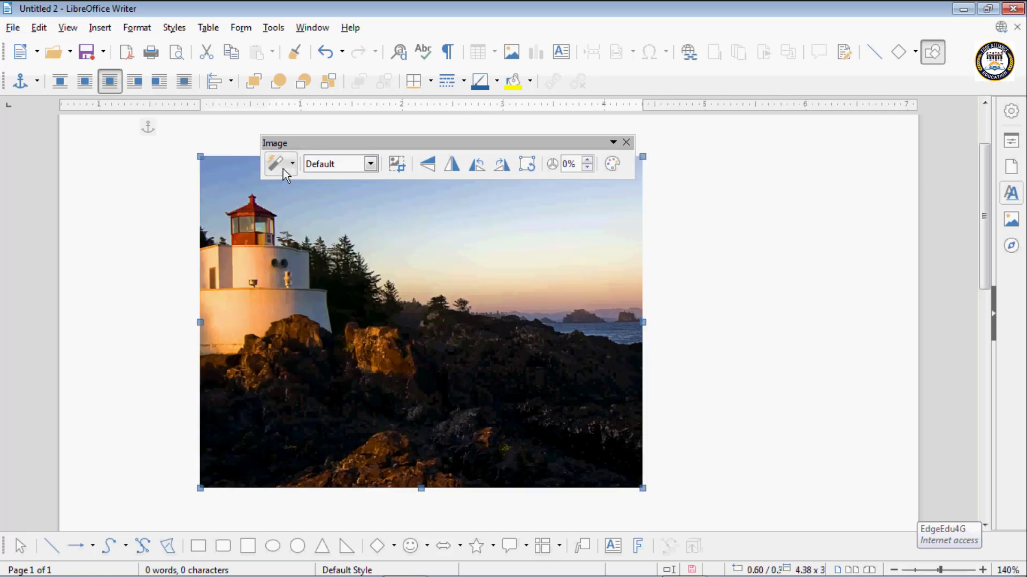
- Apply the Invert filter to the lighthouse image, and undo it
click(290, 165)
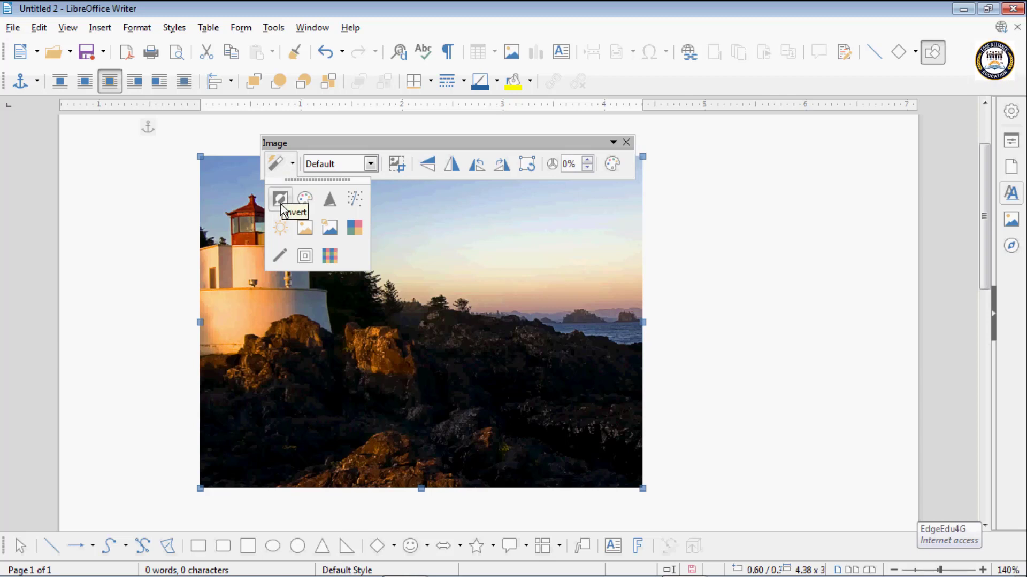
click(406, 230)
click(293, 166)
click(280, 199)
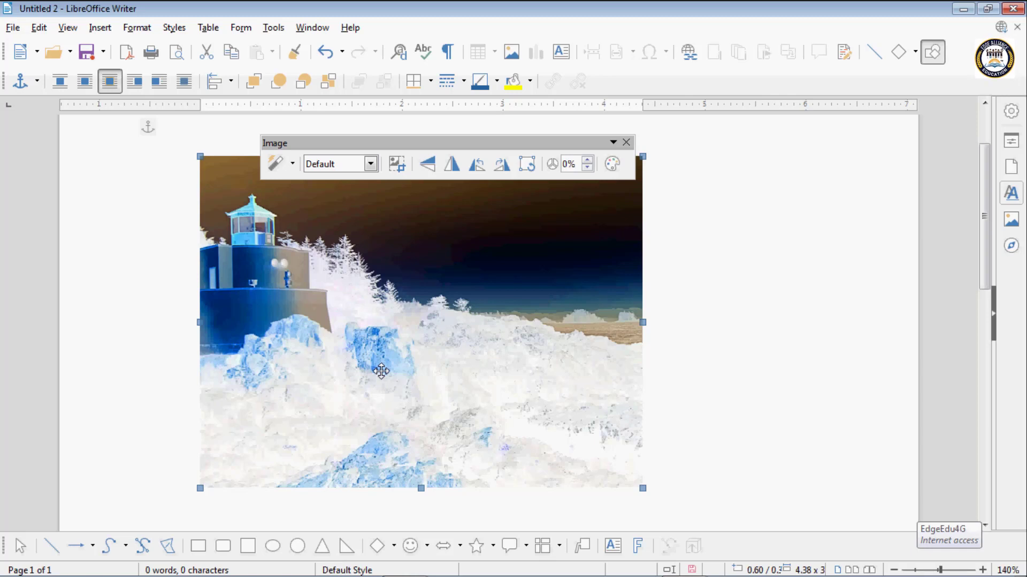
key(ctrl+z)
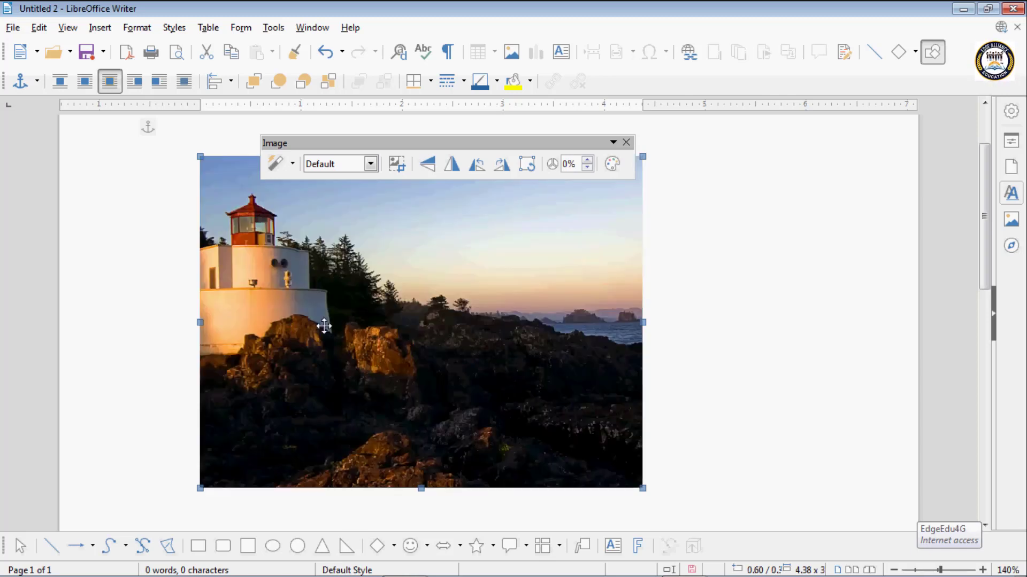
- Apply the Sharpen filter to the lighthouse image three times, and undo the last application
click(292, 164)
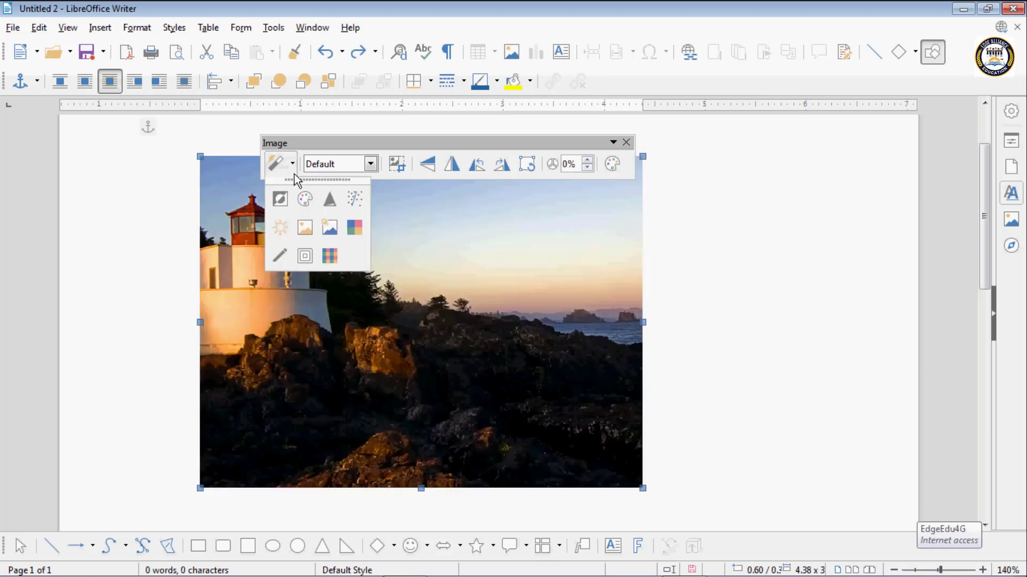
click(329, 200)
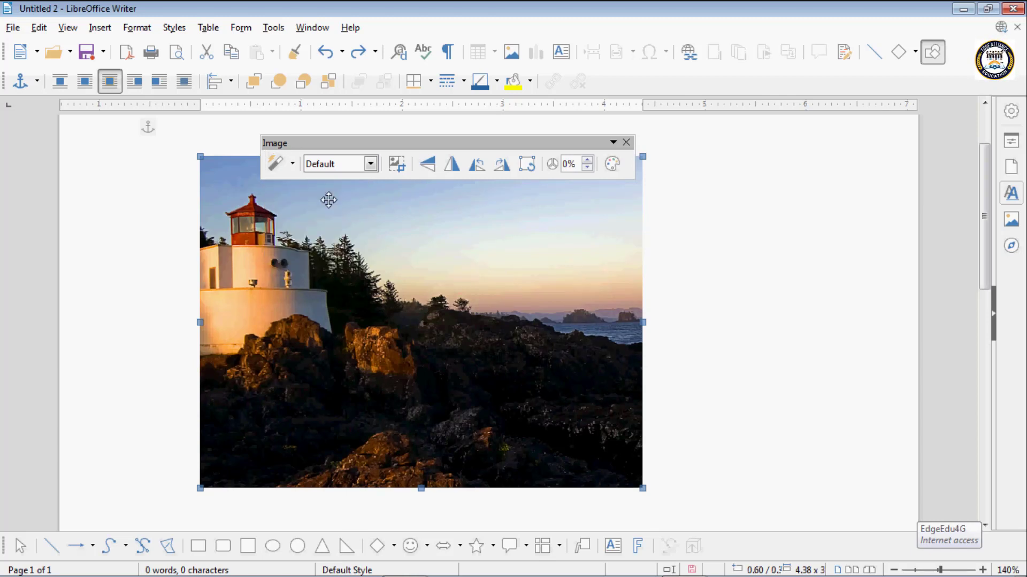
click(294, 166)
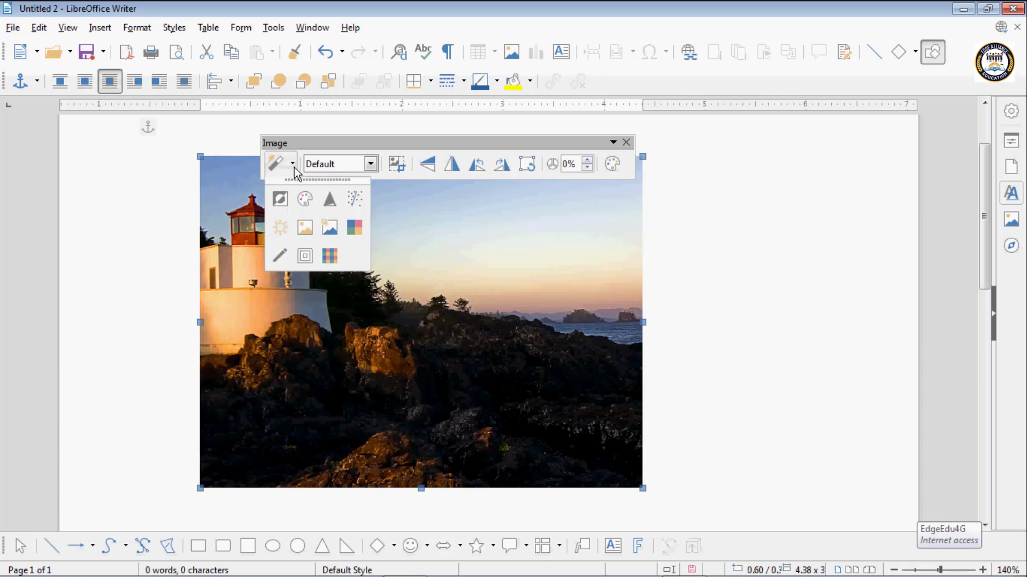
click(320, 200)
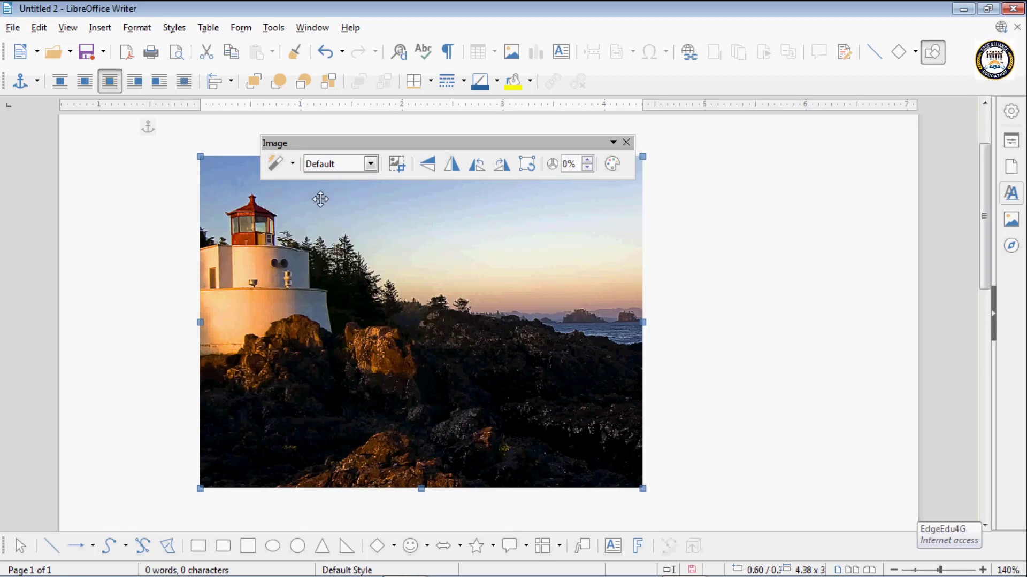
click(292, 164)
click(324, 199)
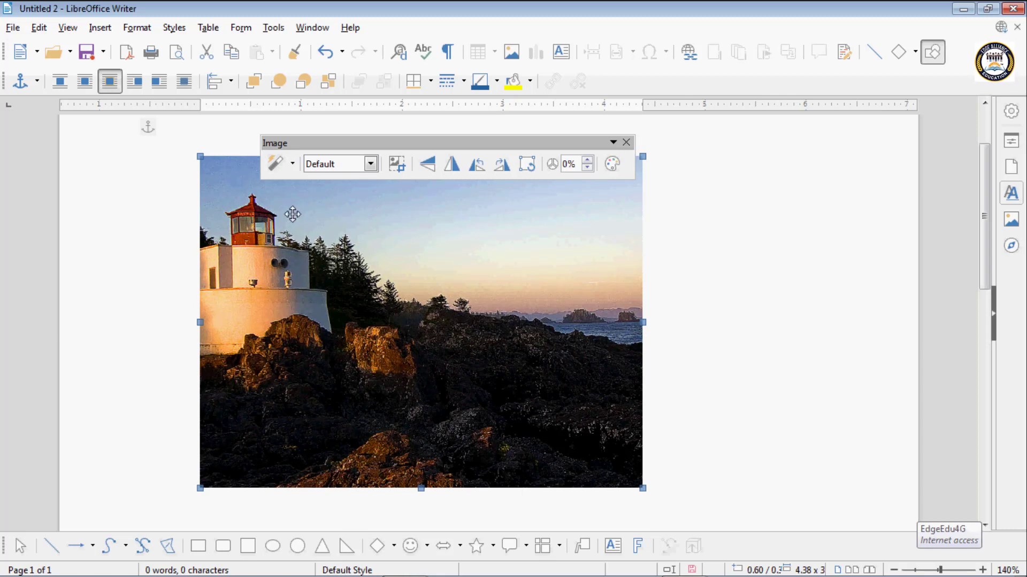
key(ctrl+z)
- Apply the Remove Noise filter to the lighthouse image, undo it, and apply it once more
click(292, 164)
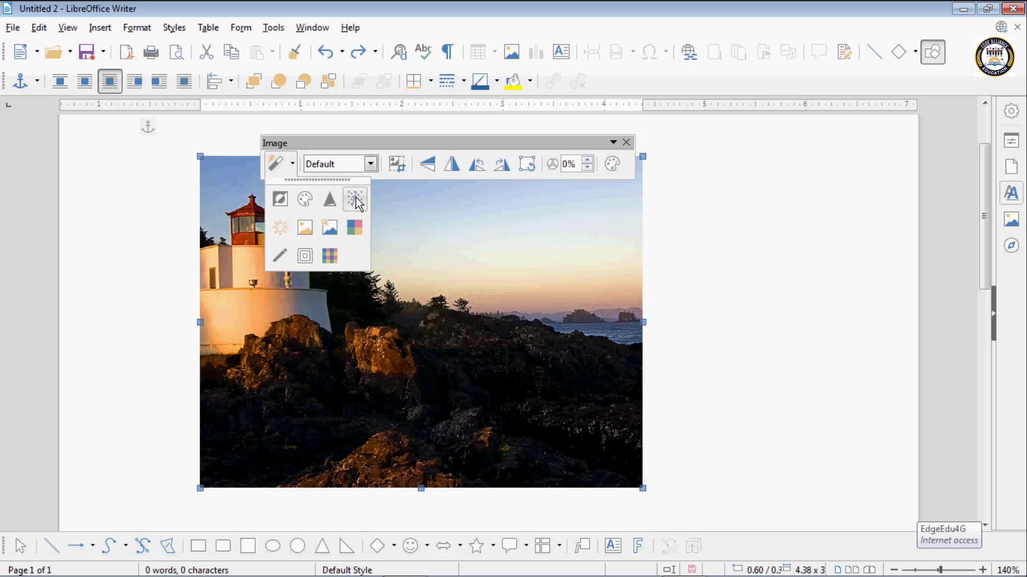
click(355, 200)
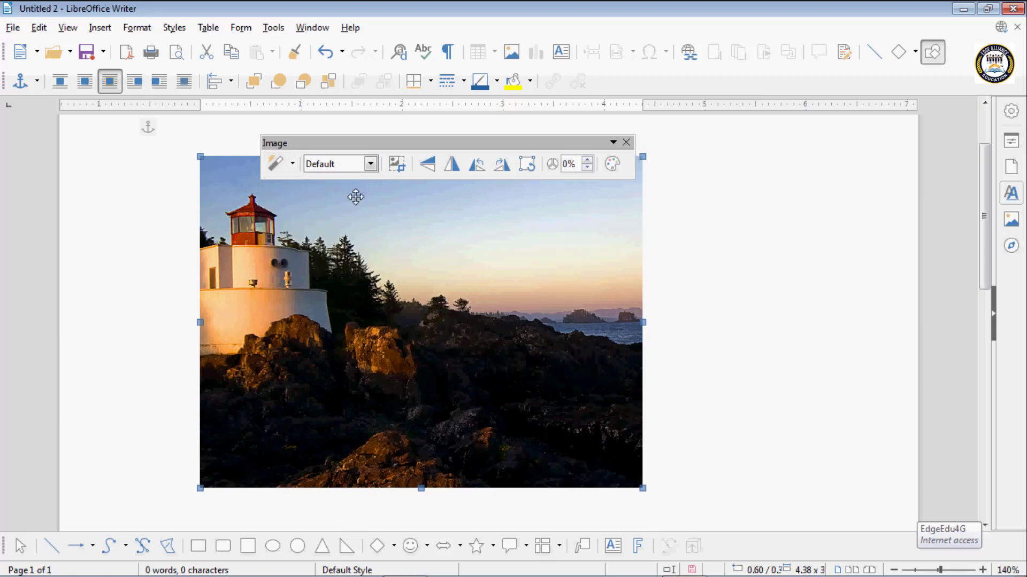
key(ctrl+z)
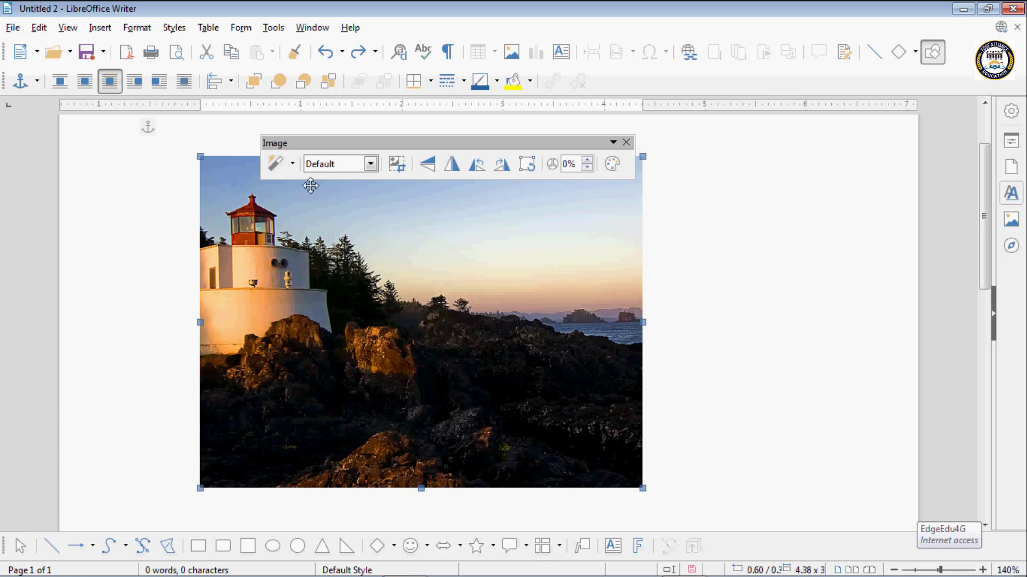
click(292, 163)
click(351, 201)
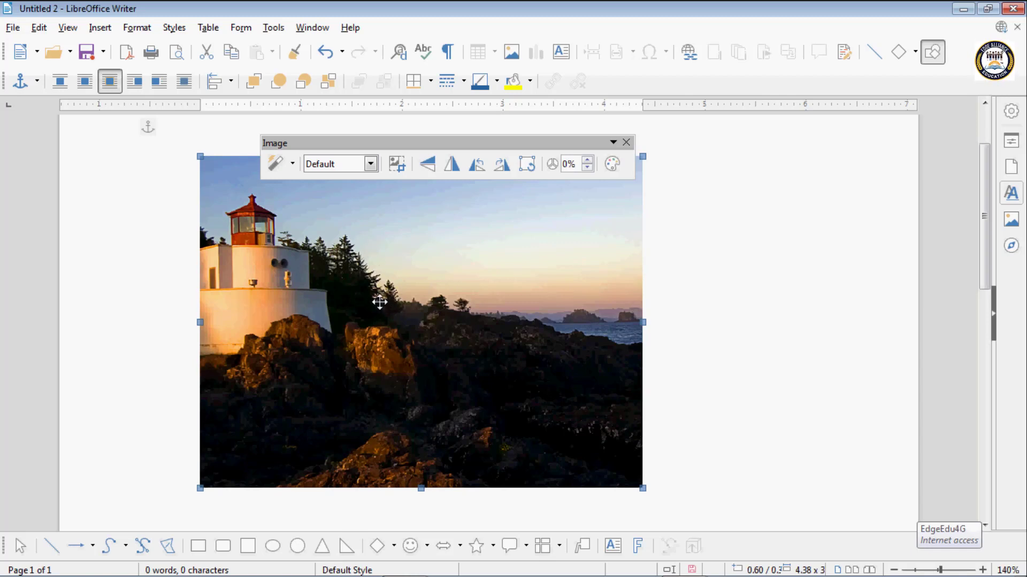
- Apply the Solarization filter with a raised threshold value and no inversion to the lighthouse image, and undo it
click(291, 164)
click(279, 229)
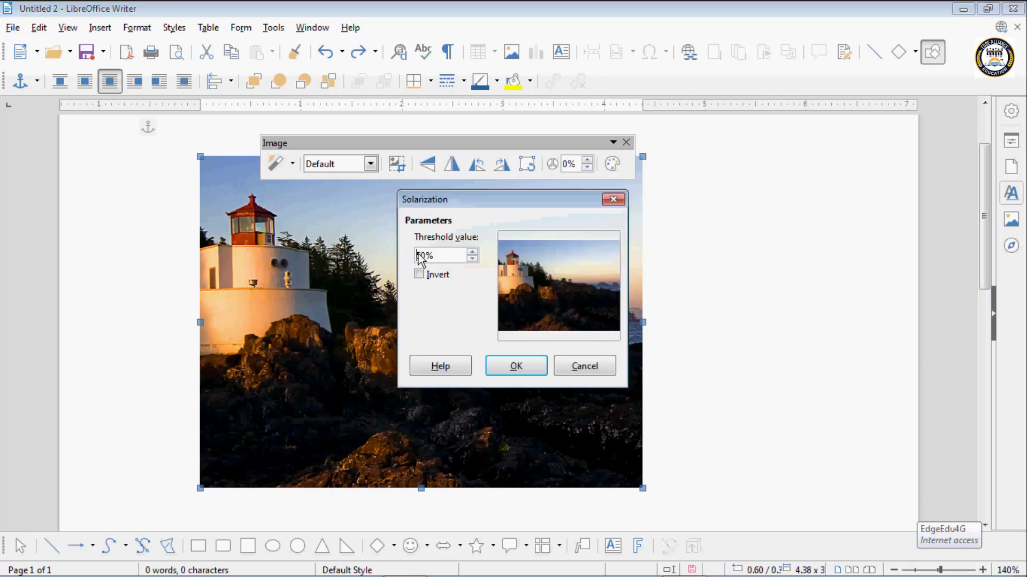
click(472, 253)
click(473, 252)
click(472, 253)
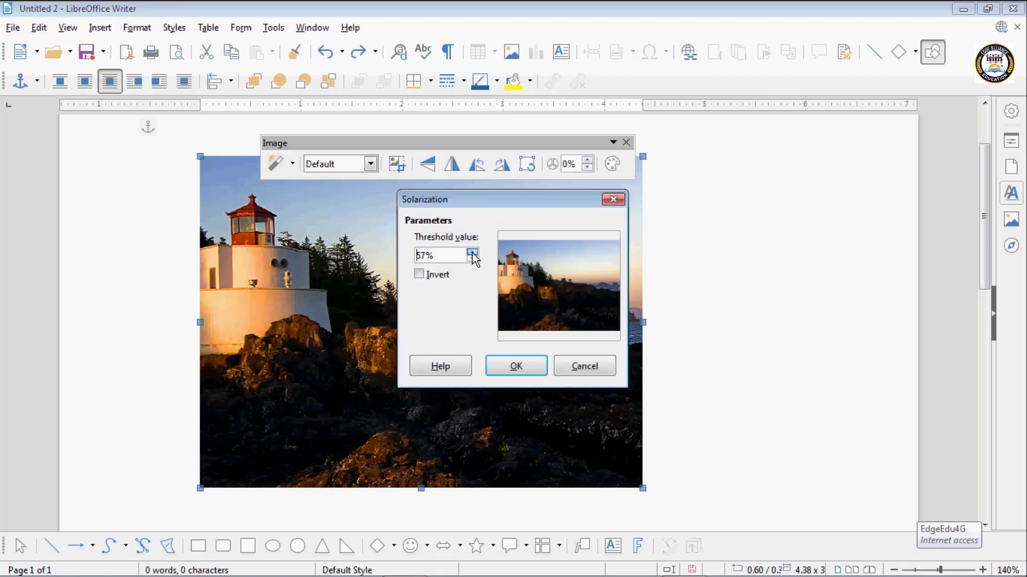
click(472, 253)
click(472, 253)
click(531, 366)
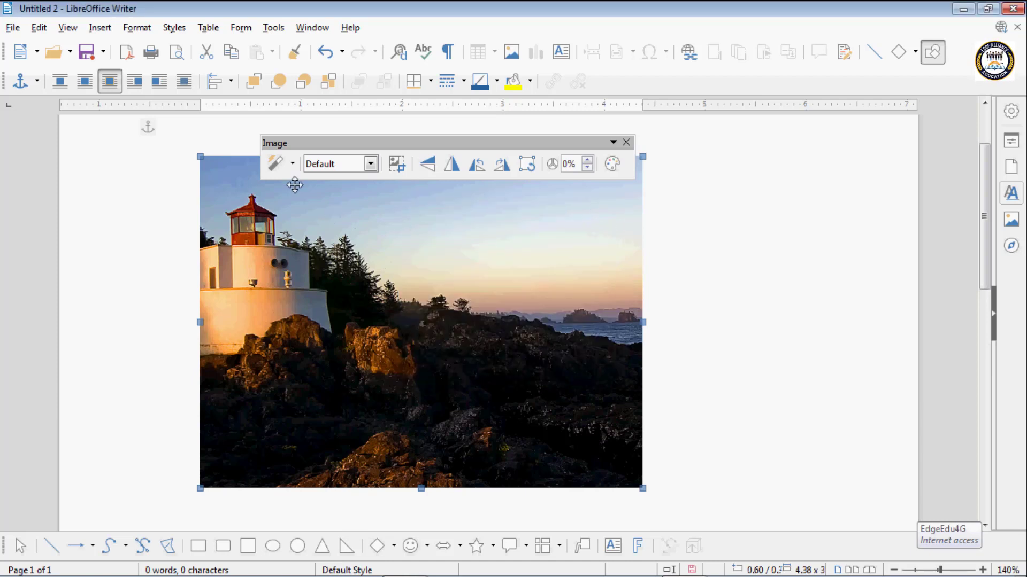
key(ctrl+z)
- Apply the Aging filter to the lighthouse image with an aging degree of about 16%
click(292, 164)
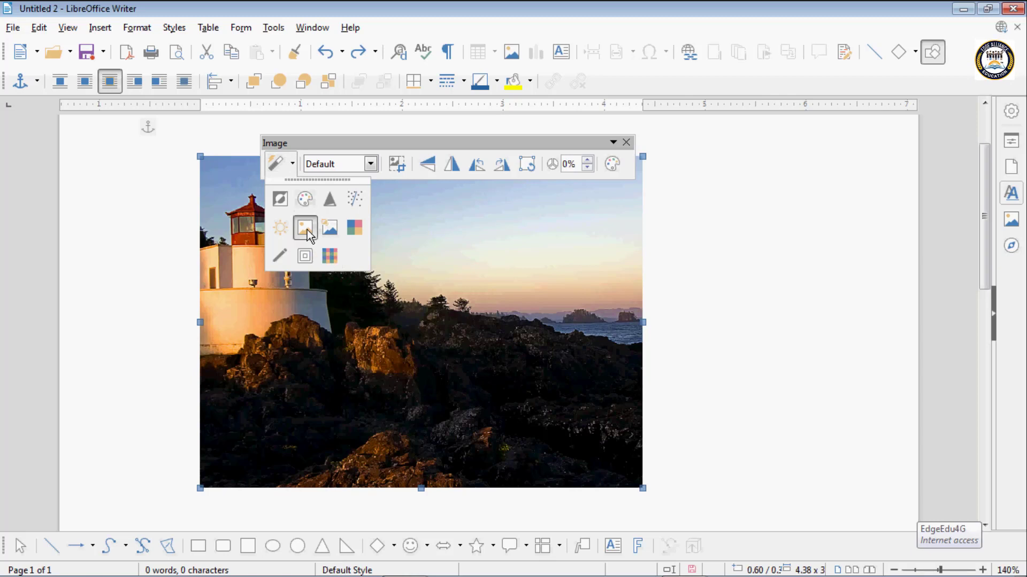
click(307, 229)
click(467, 252)
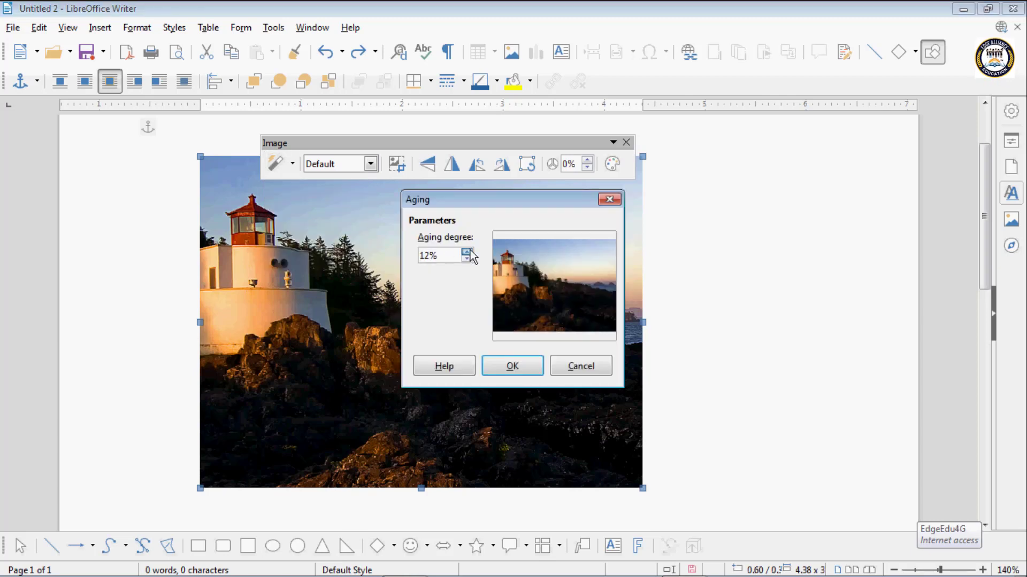
click(467, 251)
click(466, 252)
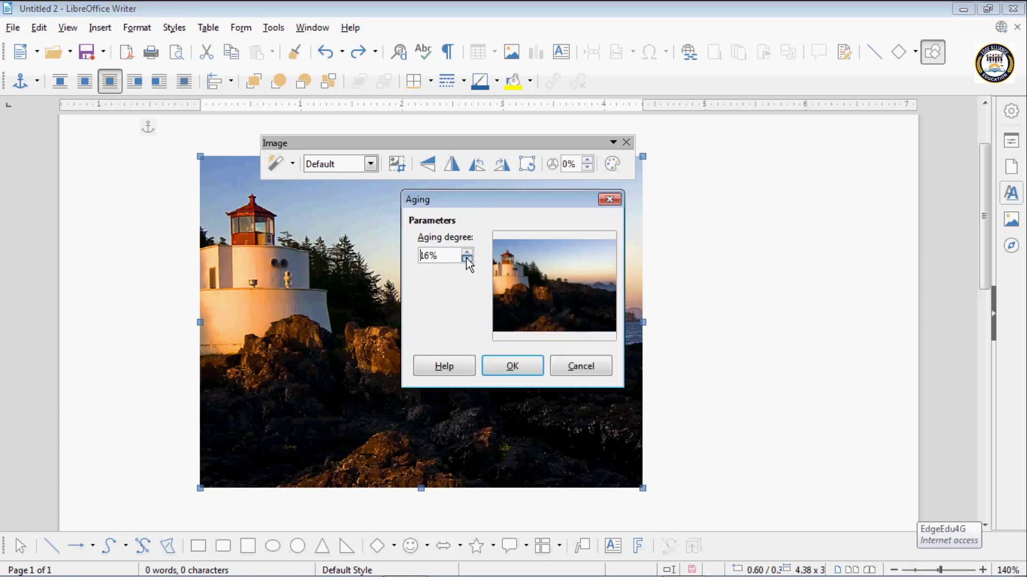
click(467, 259)
click(508, 364)
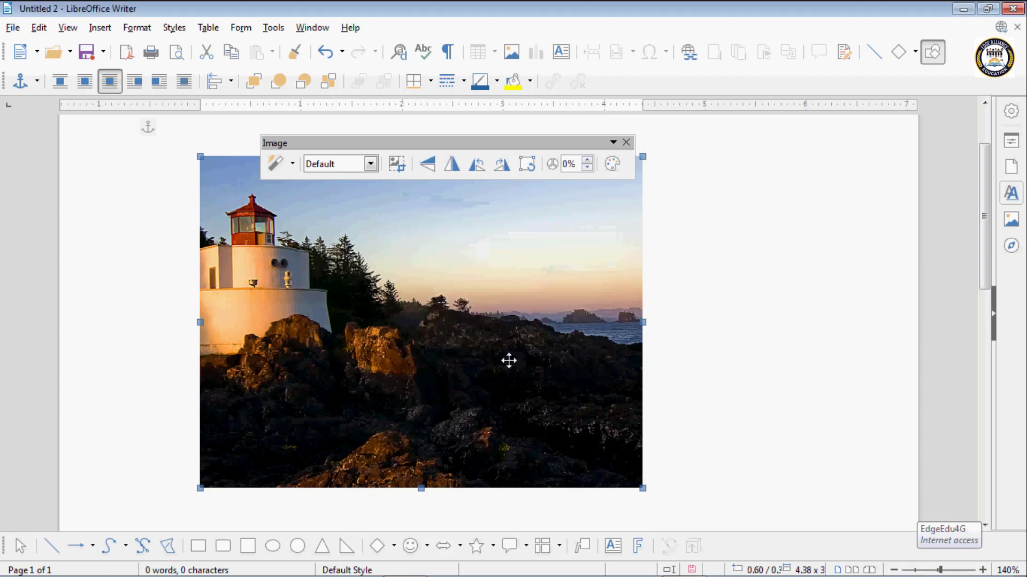
- Apply the Posterize filter with 12 poster colors to the lighthouse image, and undo it
click(291, 164)
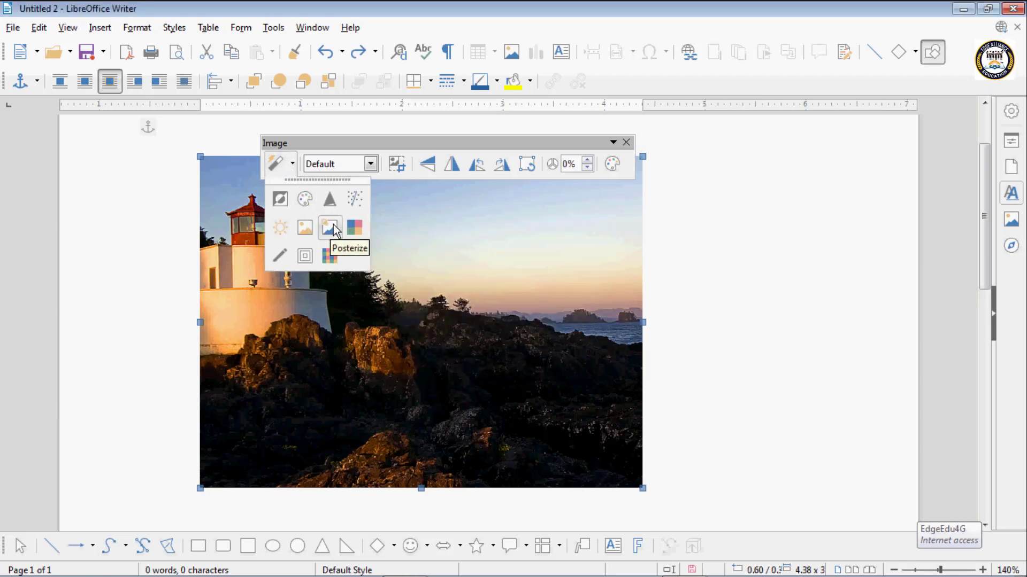
click(333, 227)
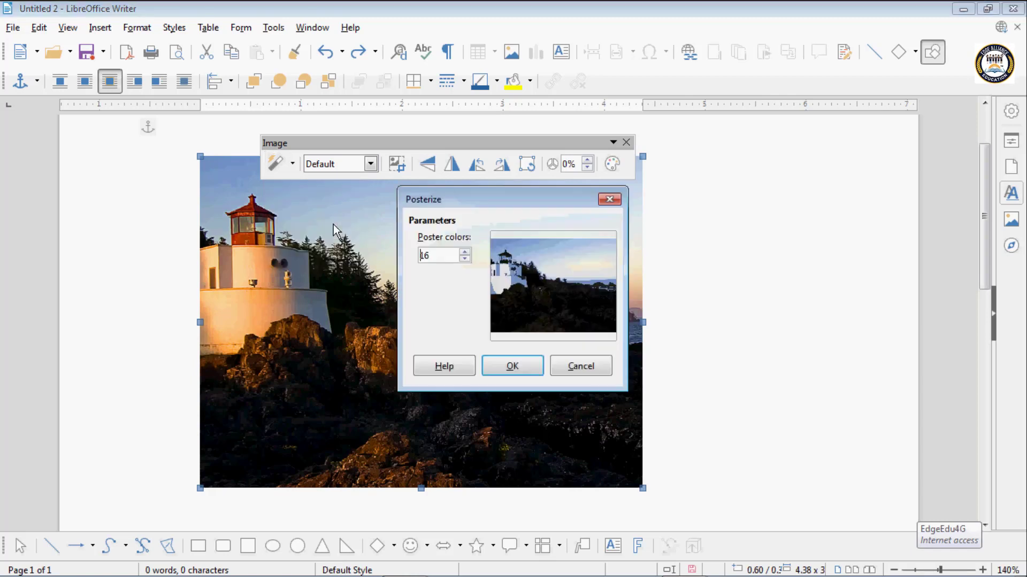
click(465, 259)
click(465, 260)
click(465, 260)
click(465, 260)
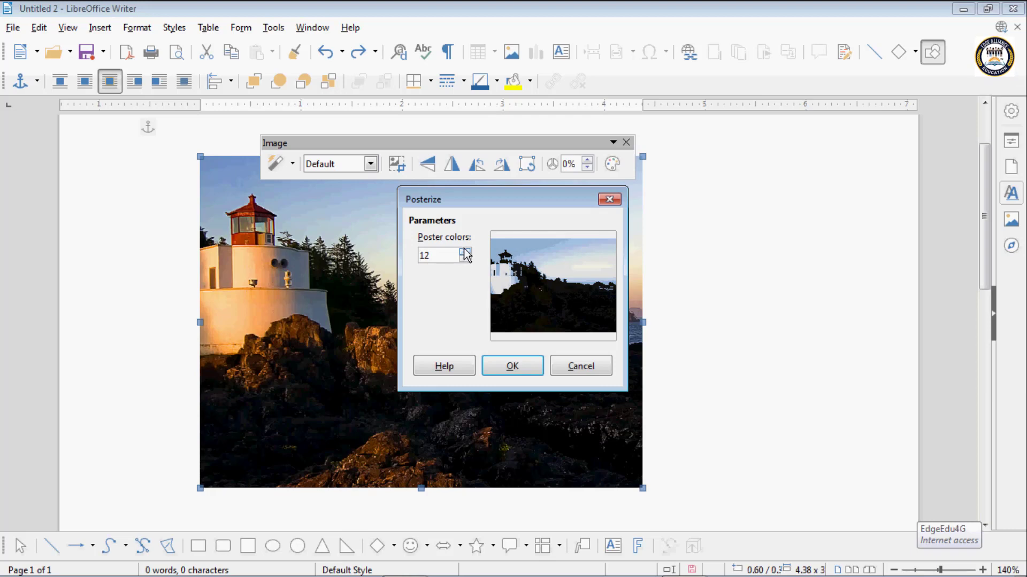
click(513, 366)
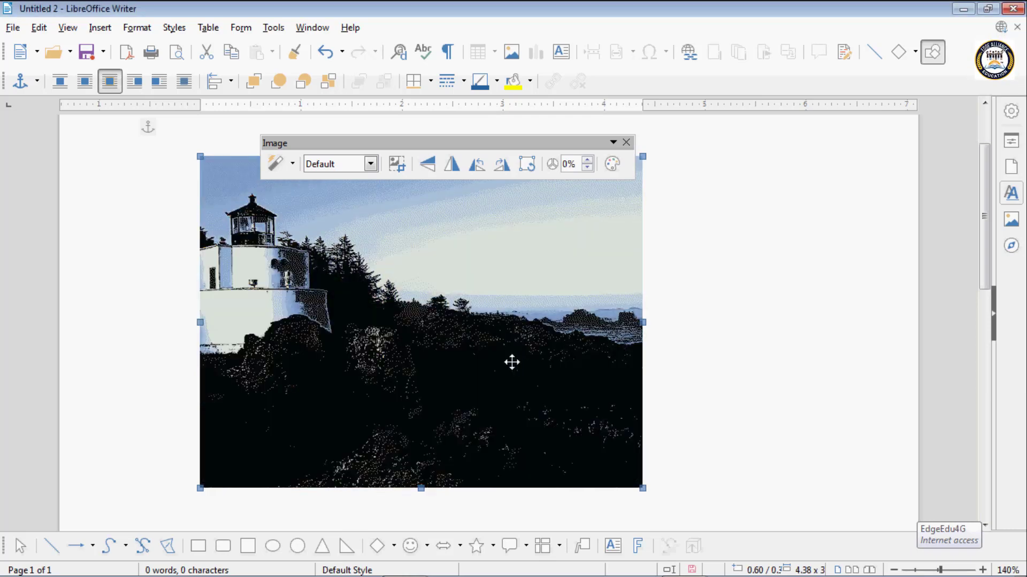
key(ctrl+z)
- Apply the Pop Art filter to the lighthouse image, and undo it
click(284, 163)
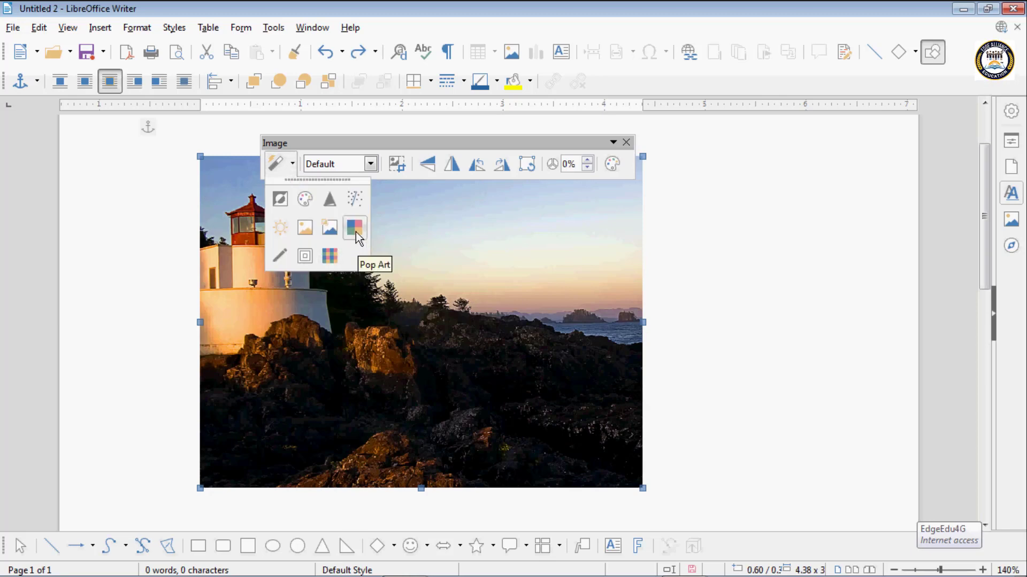
click(355, 233)
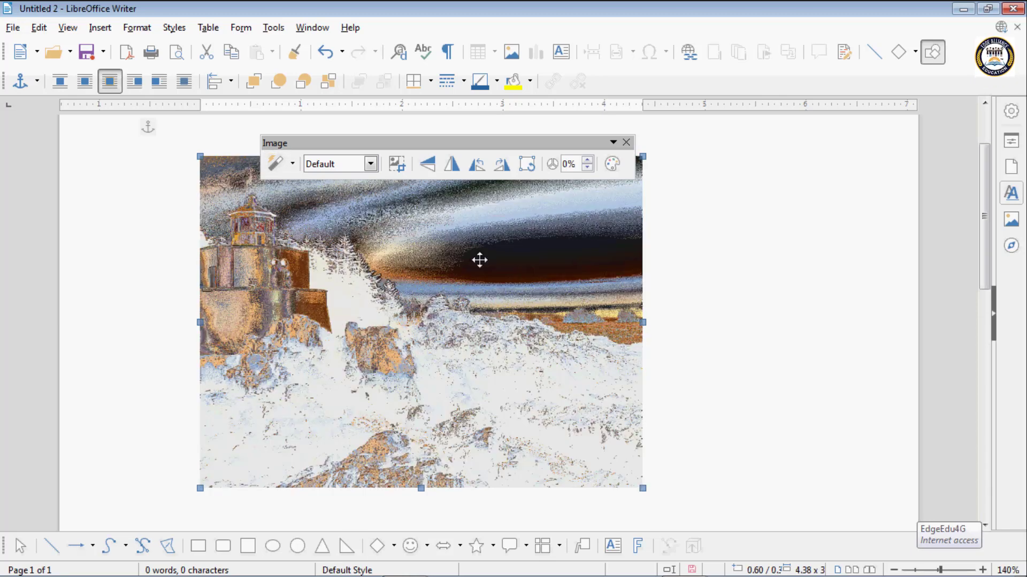
key(ctrl+z)
- Apply the Charcoal Sketch filter to the lighthouse image, and undo it
click(289, 164)
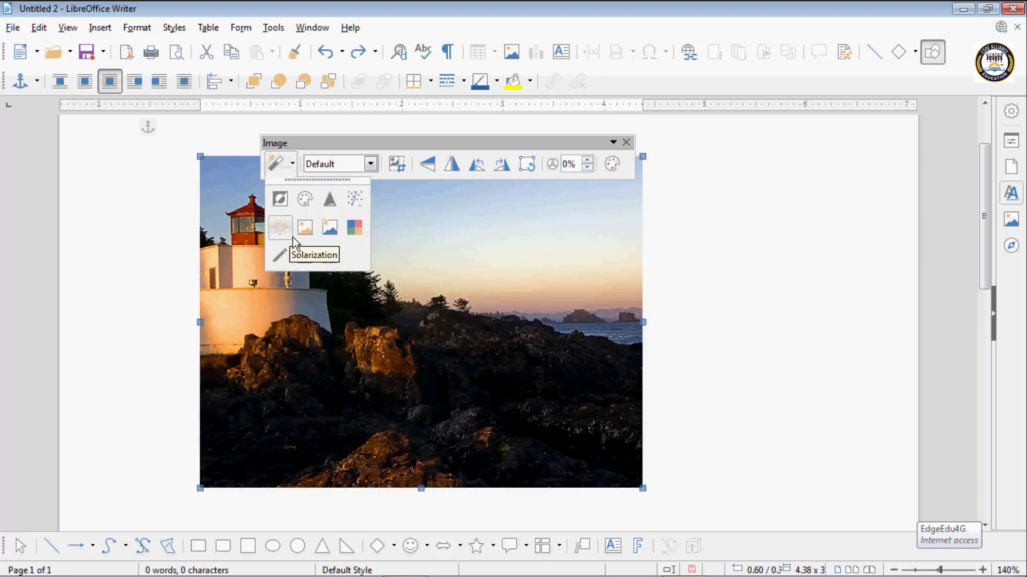
click(284, 249)
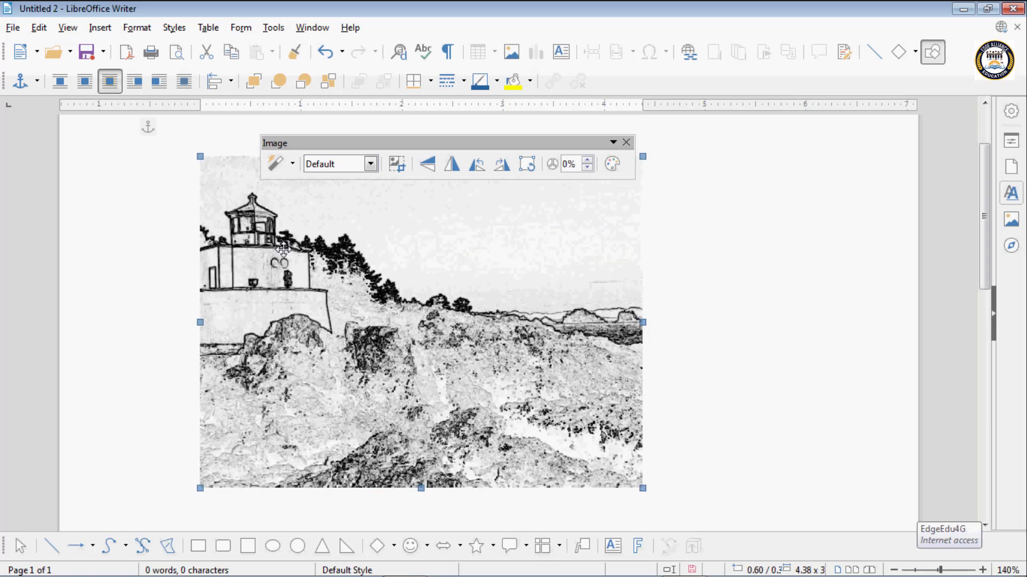
key(ctrl+z)
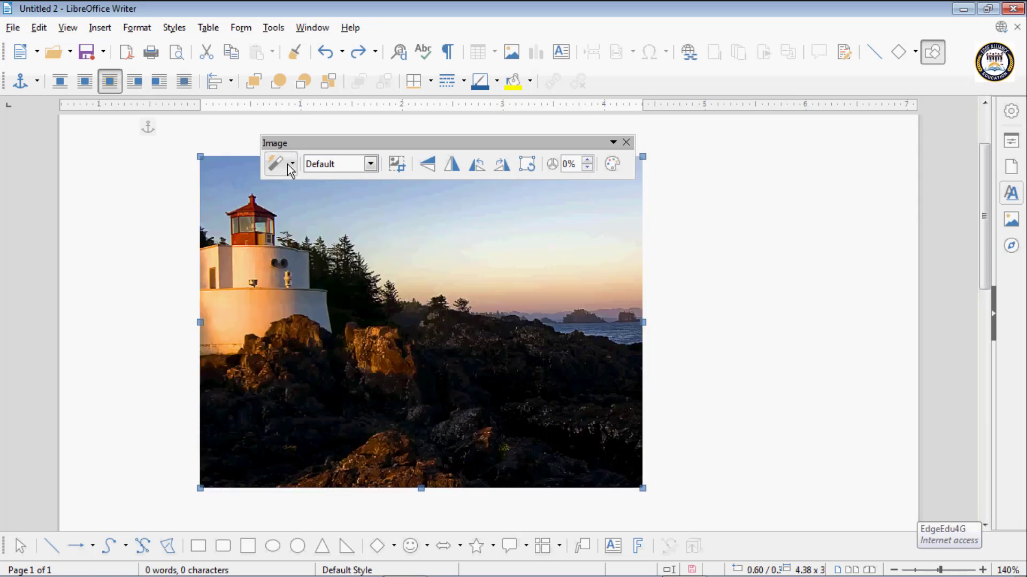
- Apply the Emboss filter to the lighthouse image after trying several light sources, ending with the lower-right corner, and undo it
click(276, 164)
click(306, 256)
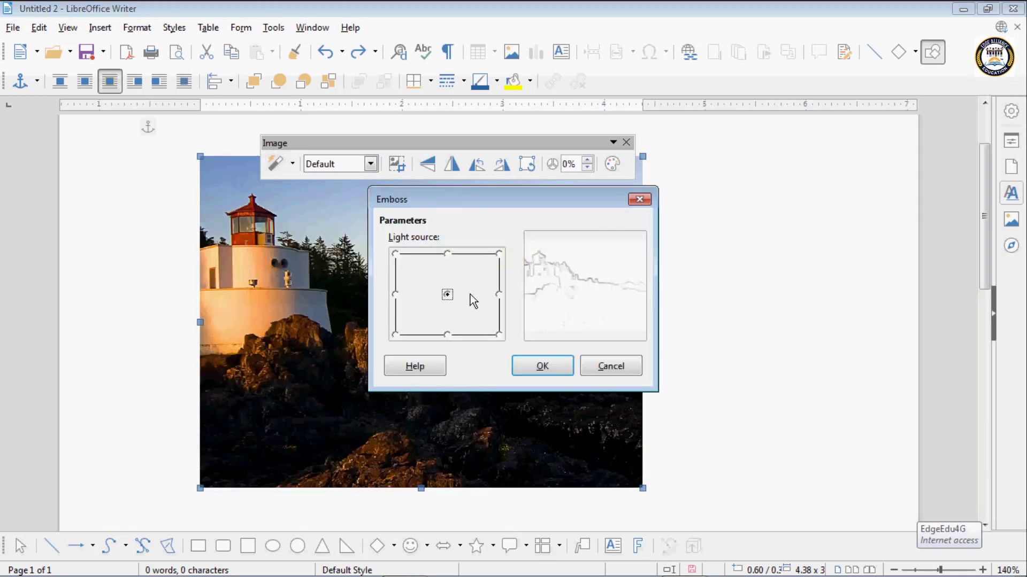
click(402, 256)
click(500, 254)
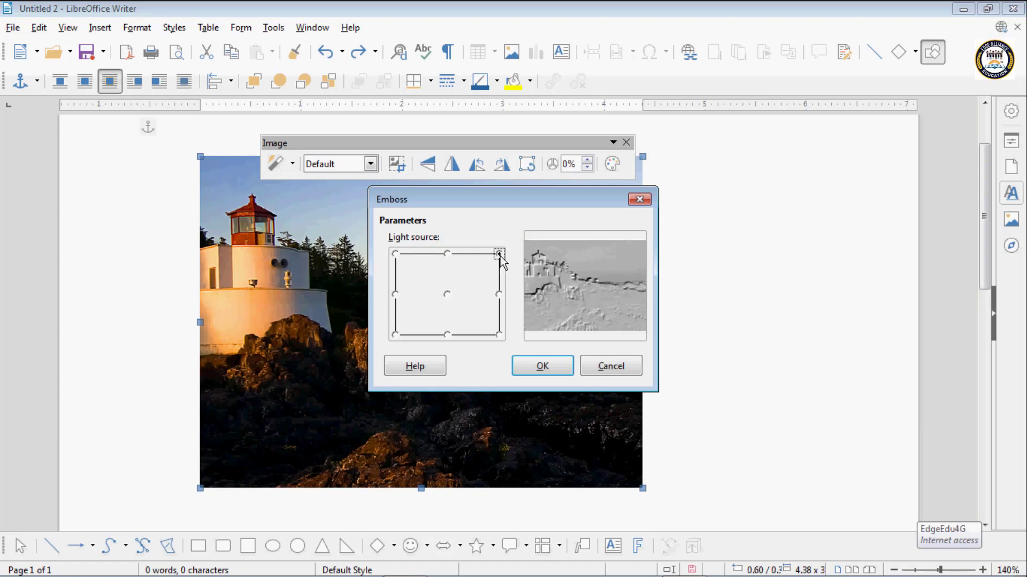
click(448, 295)
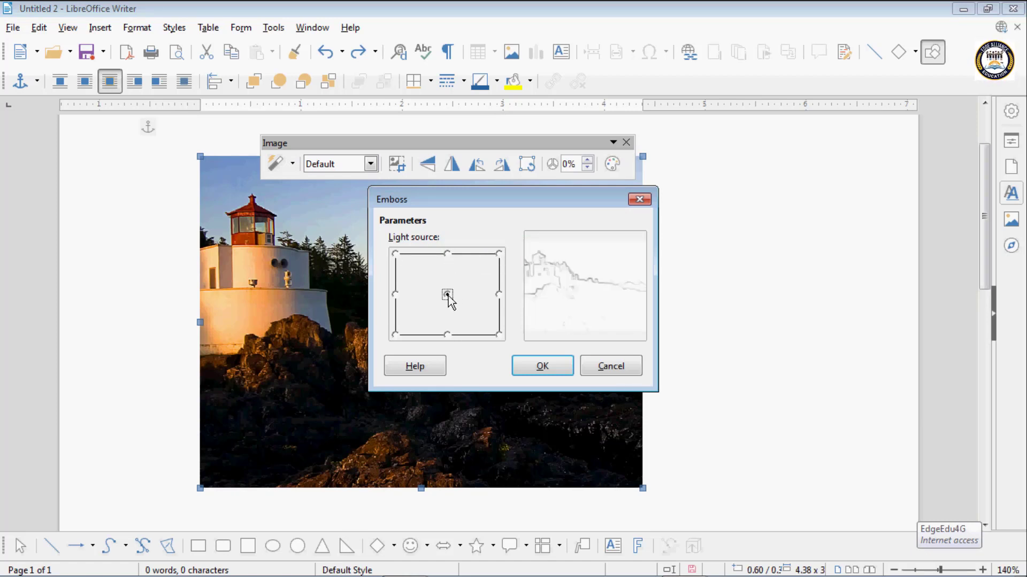
click(448, 334)
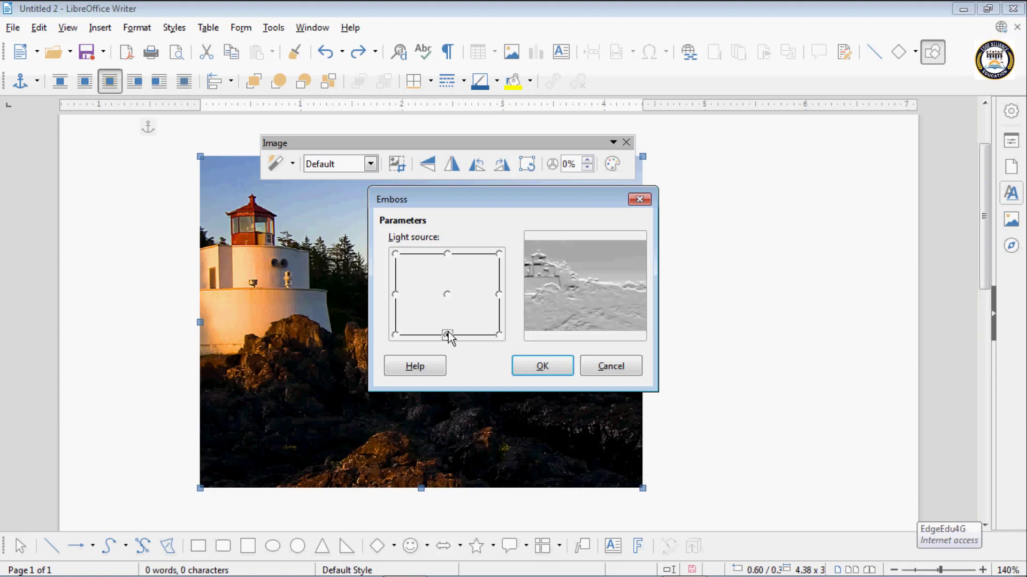
click(499, 336)
click(541, 364)
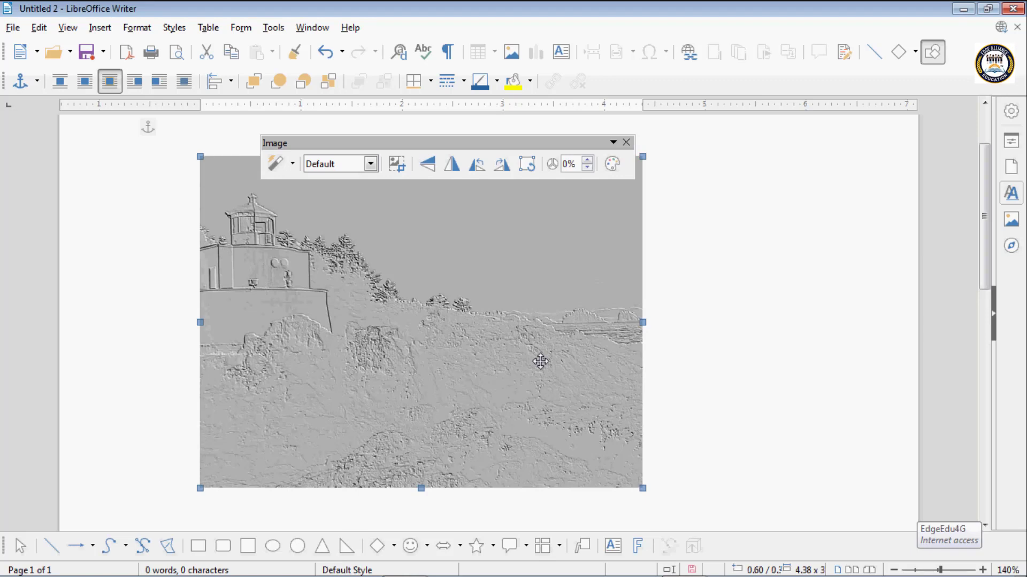
key(ctrl+z)
- Apply the Mosaic filter with a width of 4 pixels, a height of 5 pixels and enhanced edges to the lighthouse image, and undo it
click(292, 165)
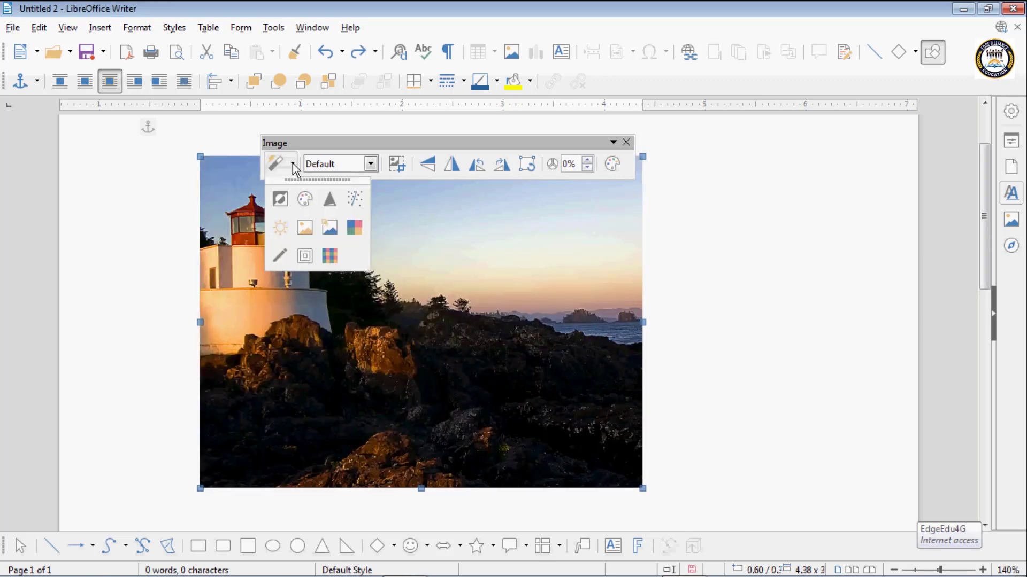
click(329, 256)
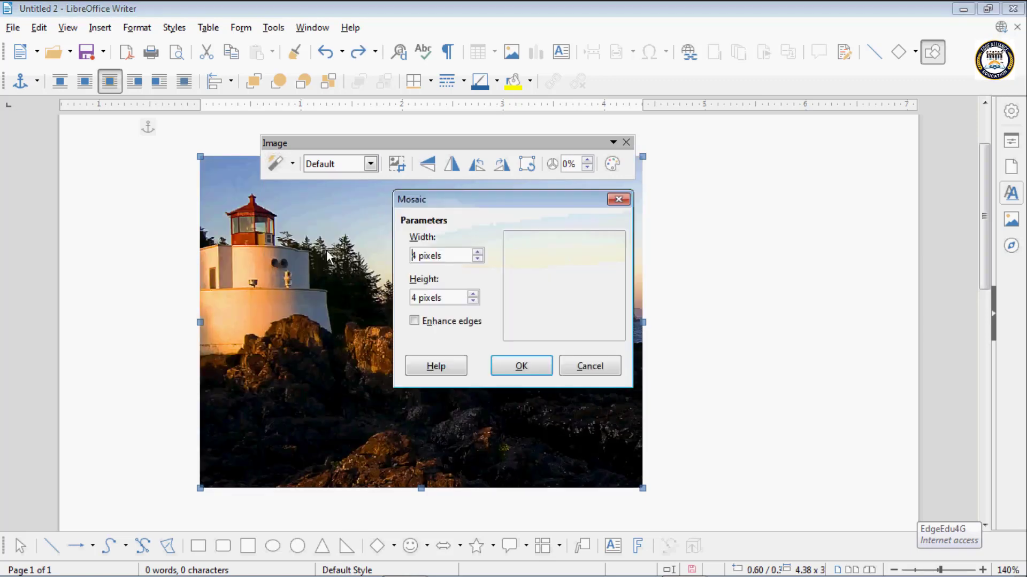
click(476, 252)
click(476, 252)
click(477, 252)
click(475, 259)
click(476, 259)
click(475, 258)
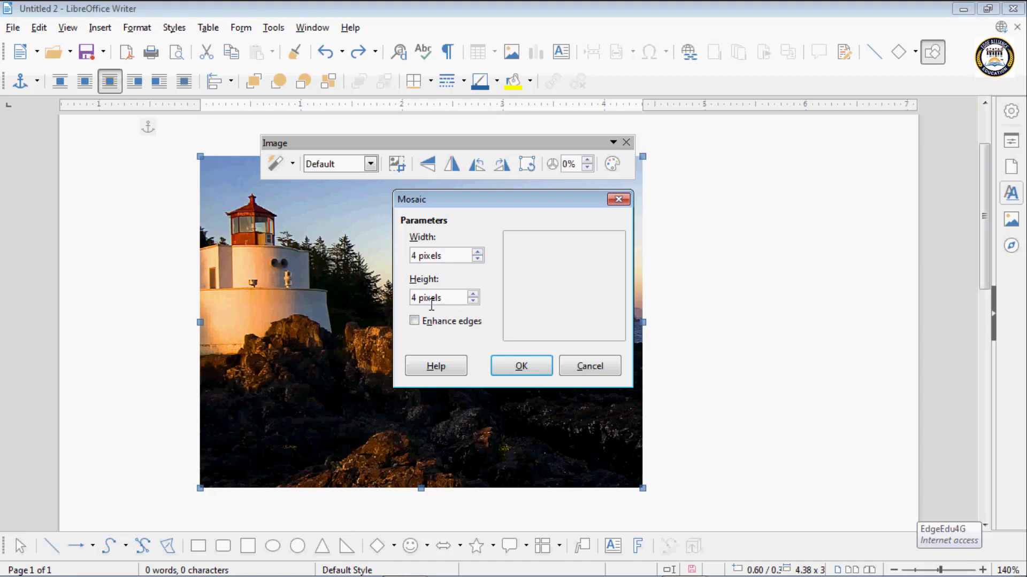
click(423, 322)
click(473, 294)
click(473, 294)
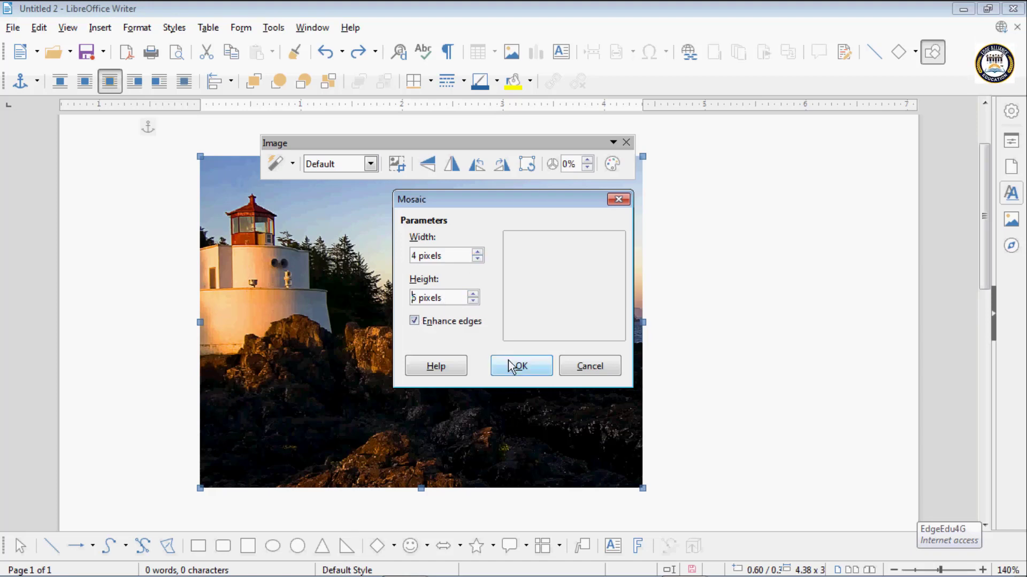
click(510, 368)
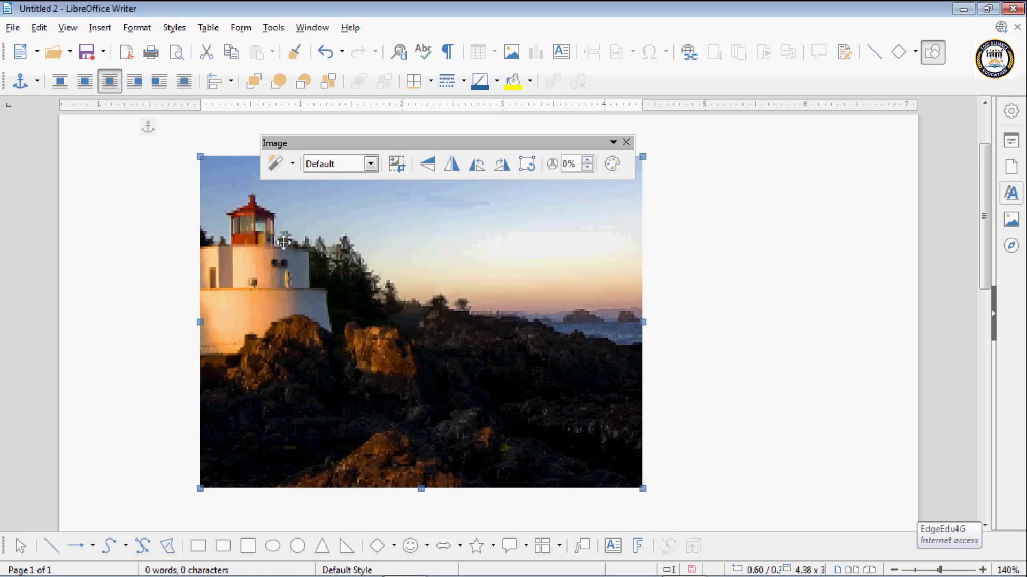
key(ctrl+z)
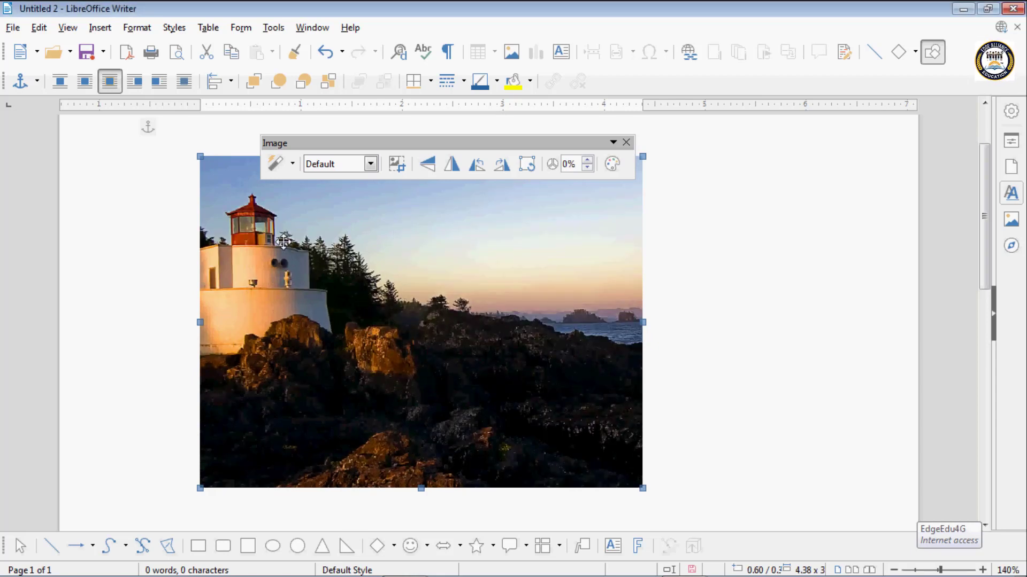
- Switch the lighthouse image's color mode to Grayscale, followed by Black/White
click(370, 164)
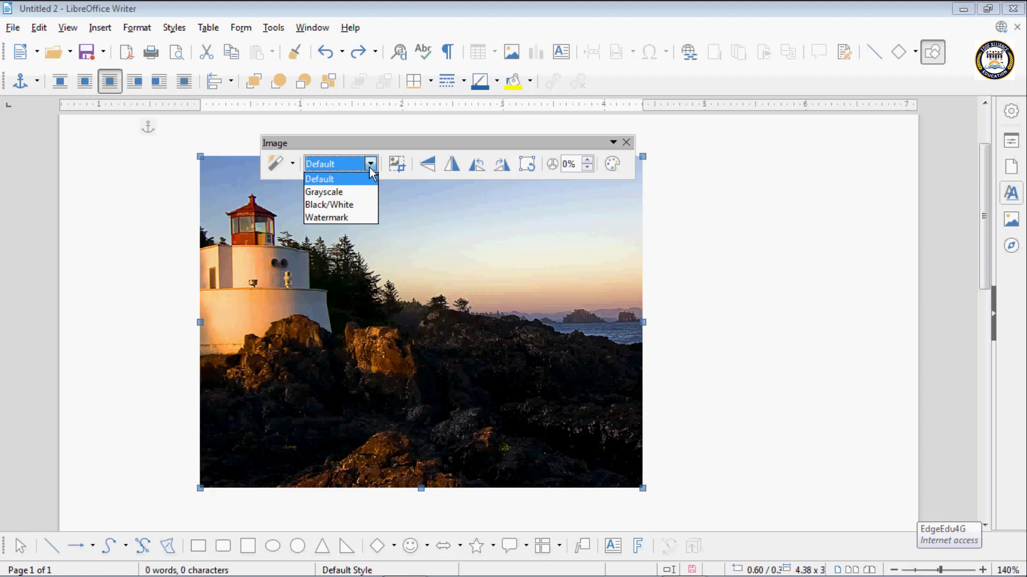
click(347, 193)
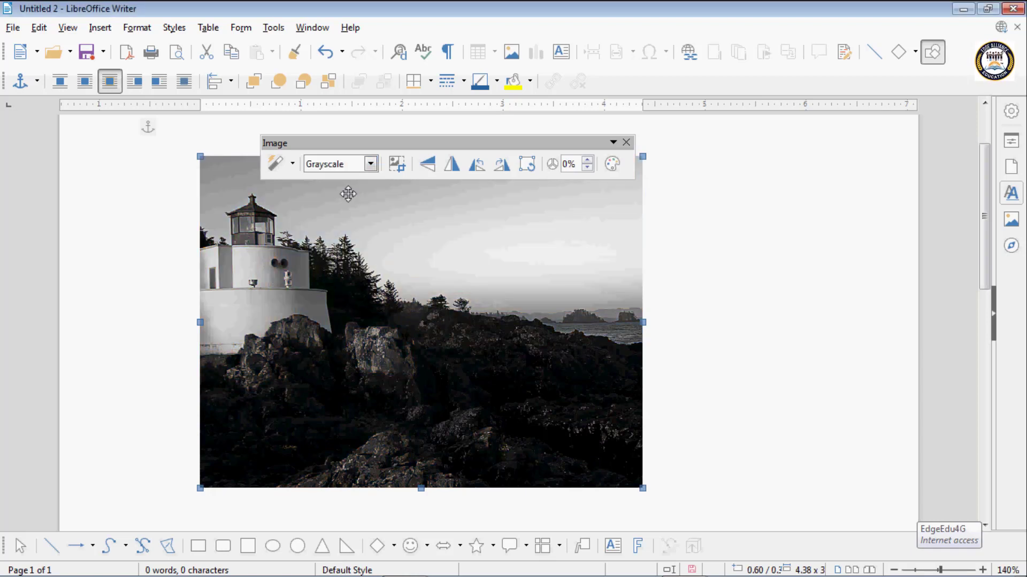
click(370, 164)
click(348, 204)
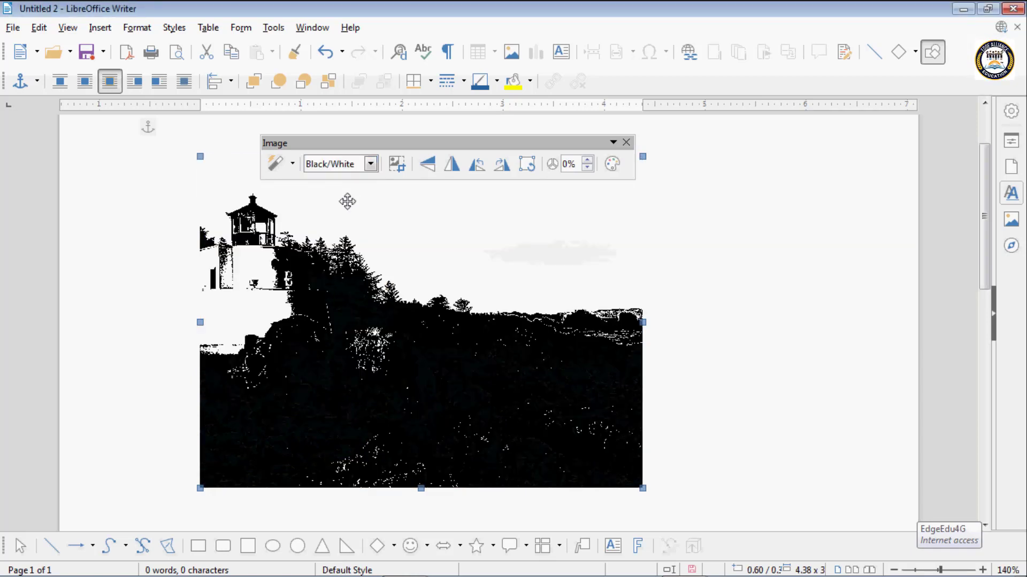
- Set the lighthouse image's color mode to Watermark, leaving its image properties unchanged
click(370, 164)
click(350, 215)
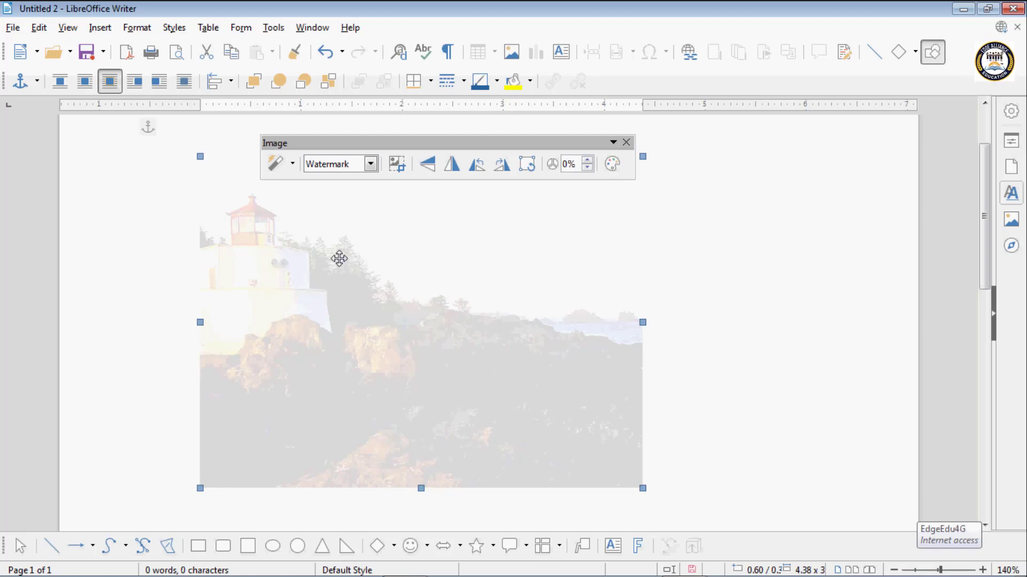
click(370, 164)
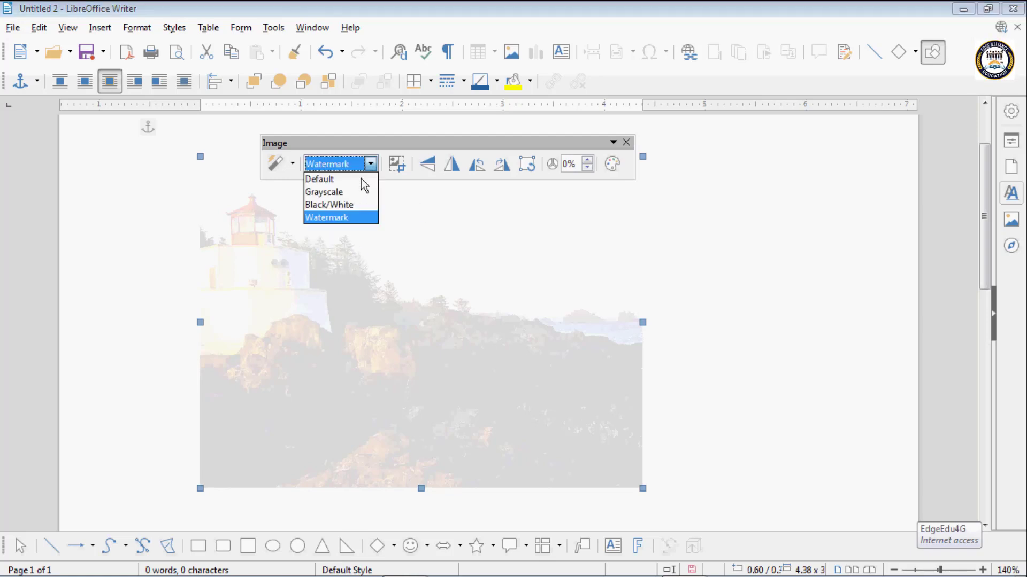
click(343, 218)
double_click(373, 291)
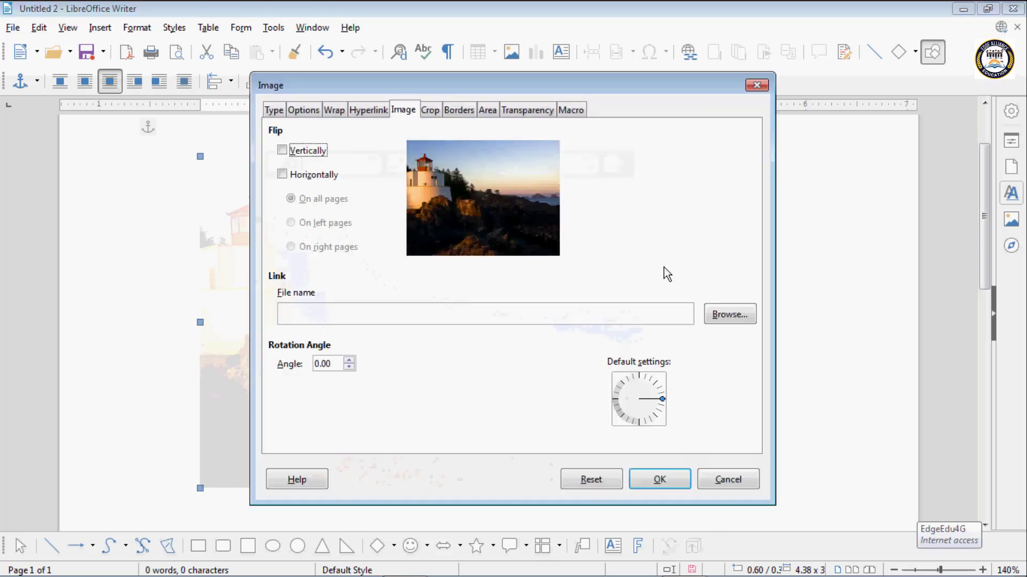
click(726, 477)
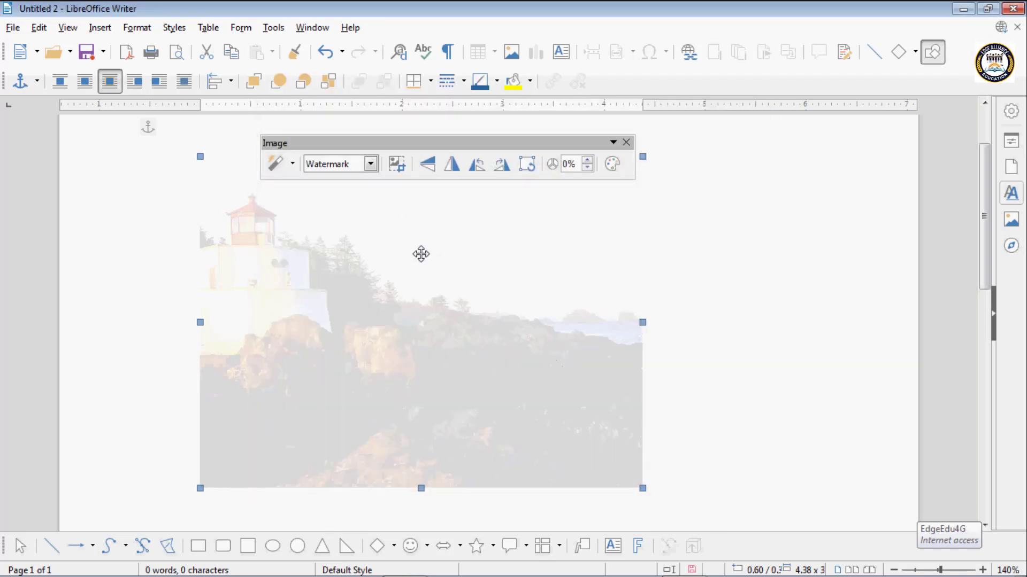
- Enter the sample text "cvbcvbcvbcb" in the paragraph above the watermark image and delete it
click(682, 197)
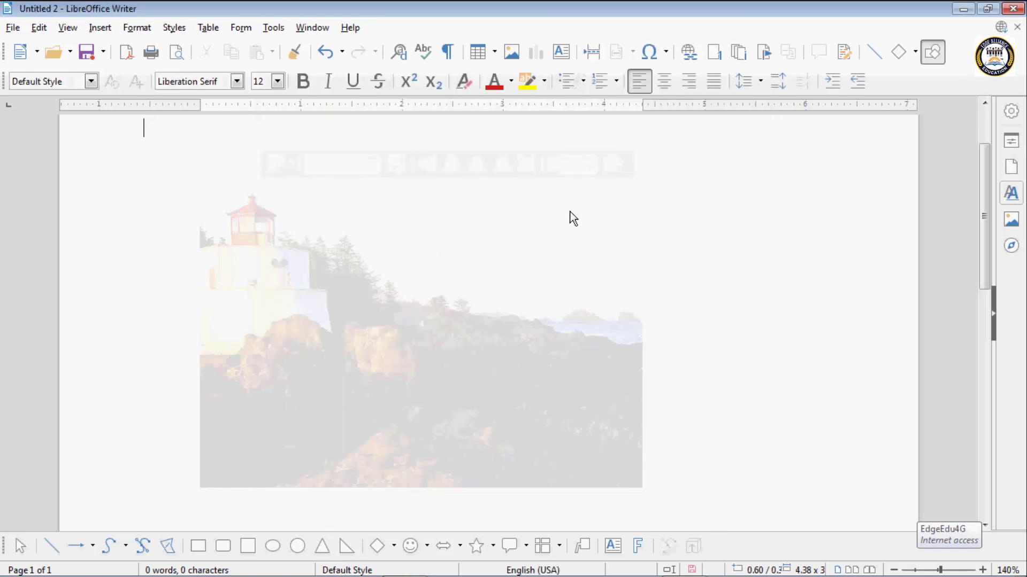
text(cvbcvbcvbcb)
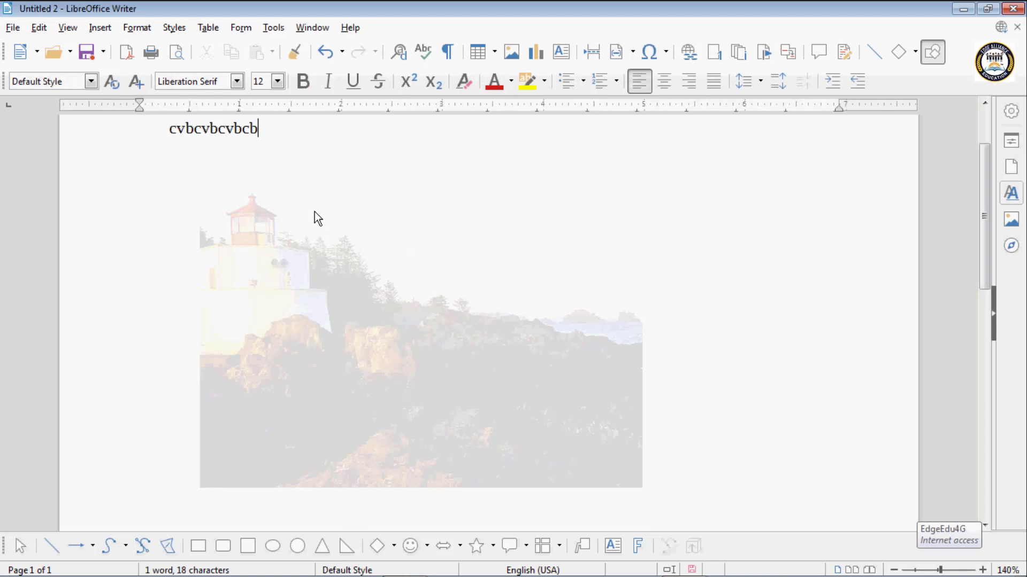
key(BackSpace)
key(BackSpace)
key(BackSpace)
key(BackSpace)
key(BackSpace)
key(BackSpace)
key(BackSpace)
key(BackSpace)
key(BackSpace)
key(BackSpace)
key(BackSpace)
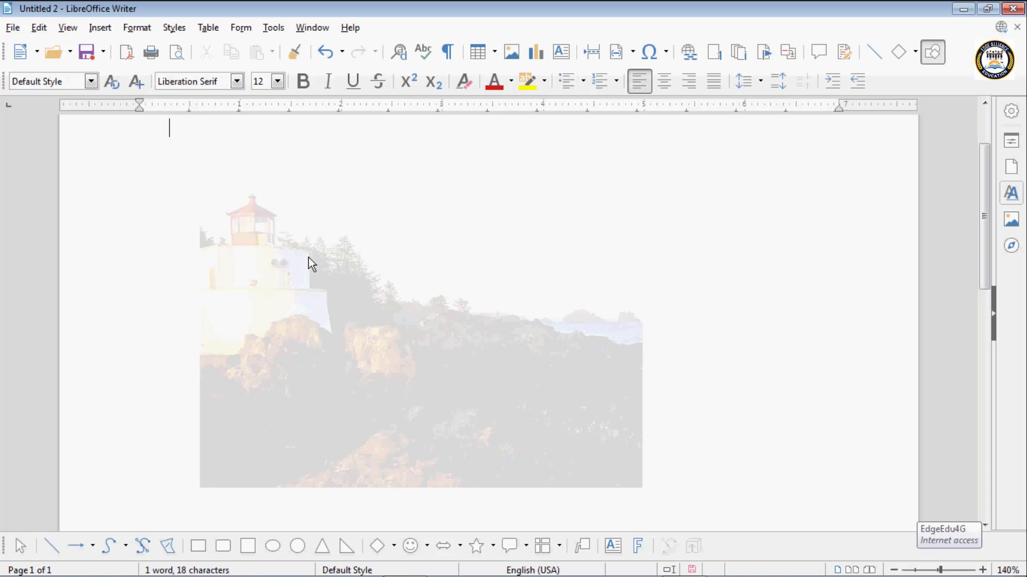
- Select the lighthouse image and set its color mode back to Default
click(309, 258)
click(371, 165)
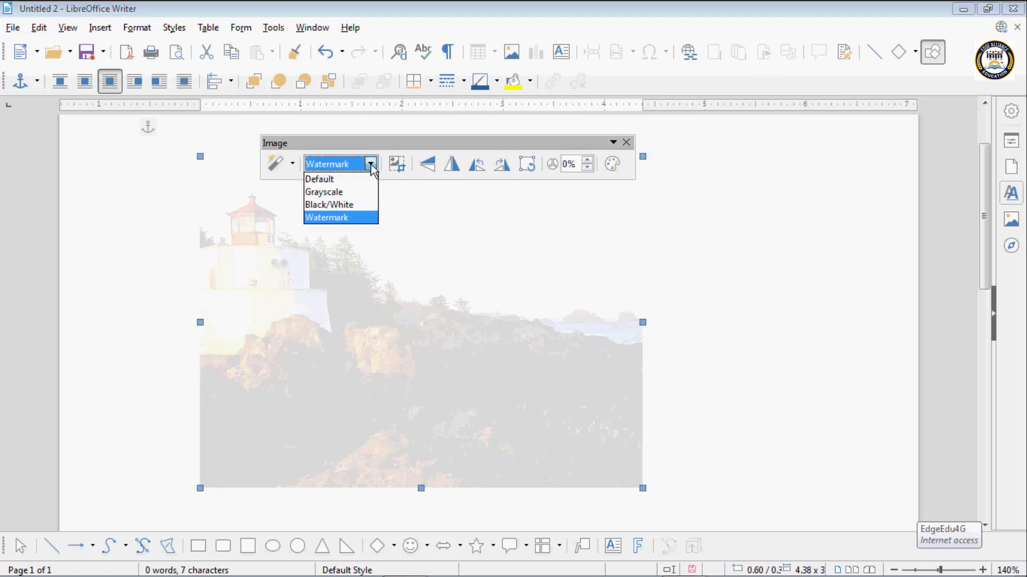
click(342, 181)
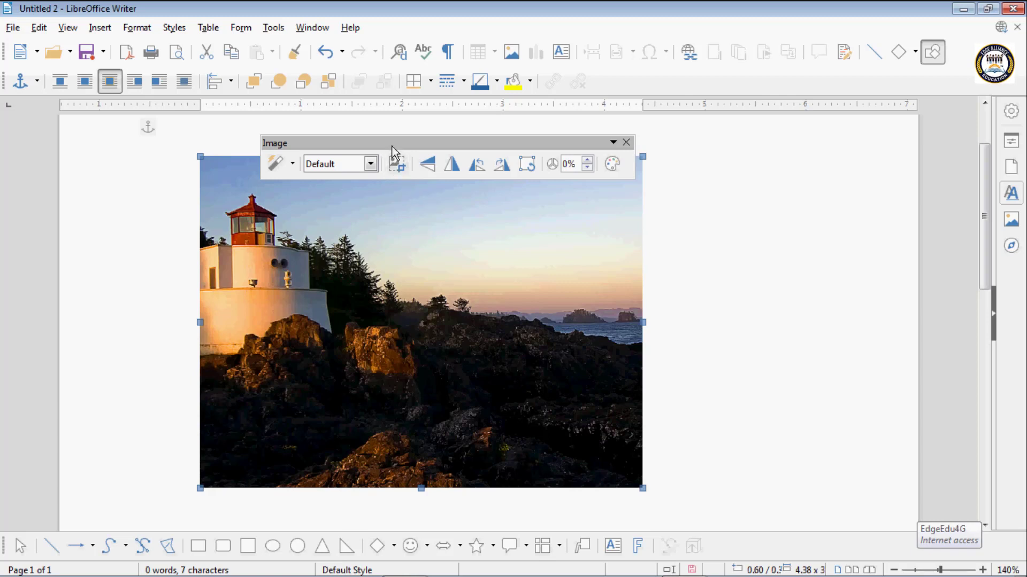
- Crop the image's top, right and bottom edges down to the lighthouse, about 1.33 inches wide
drag(389, 144, 379, 119)
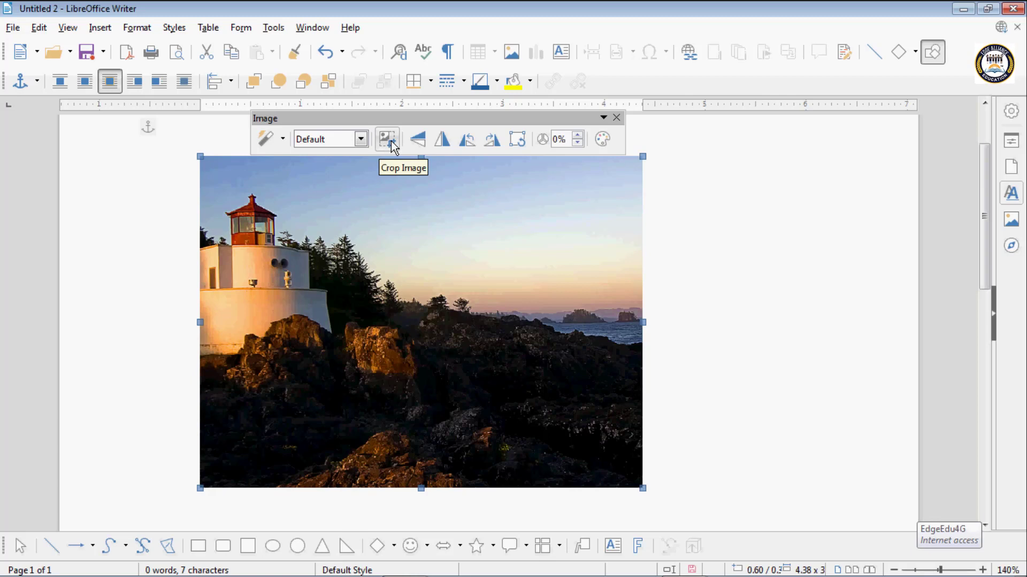
click(392, 143)
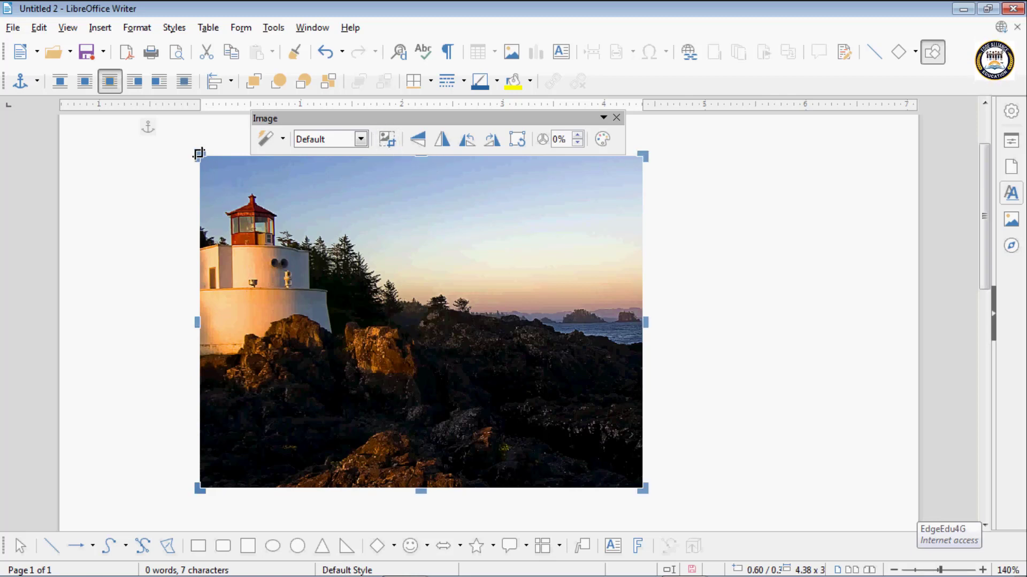
drag(200, 154, 200, 192)
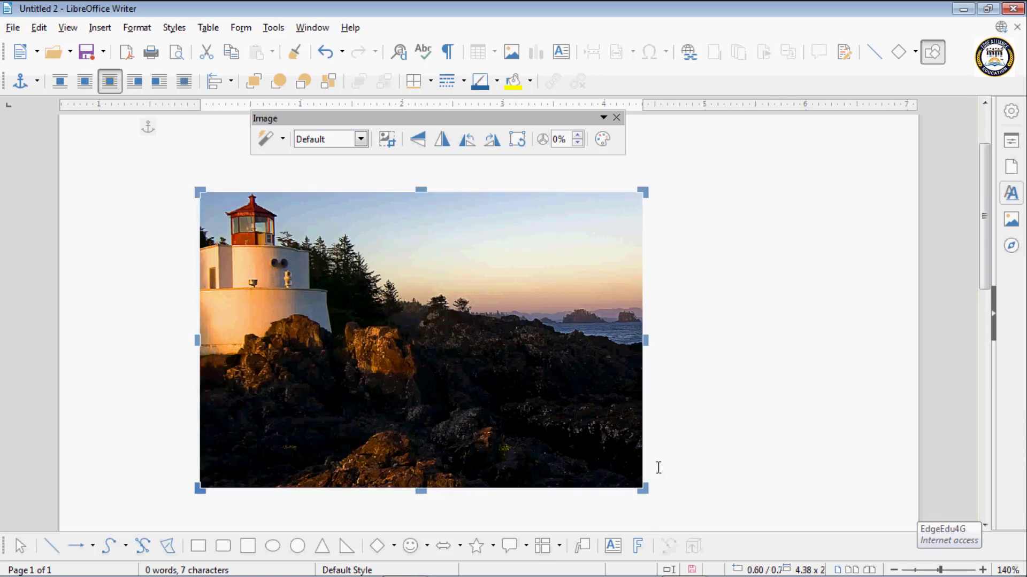
drag(643, 489, 334, 366)
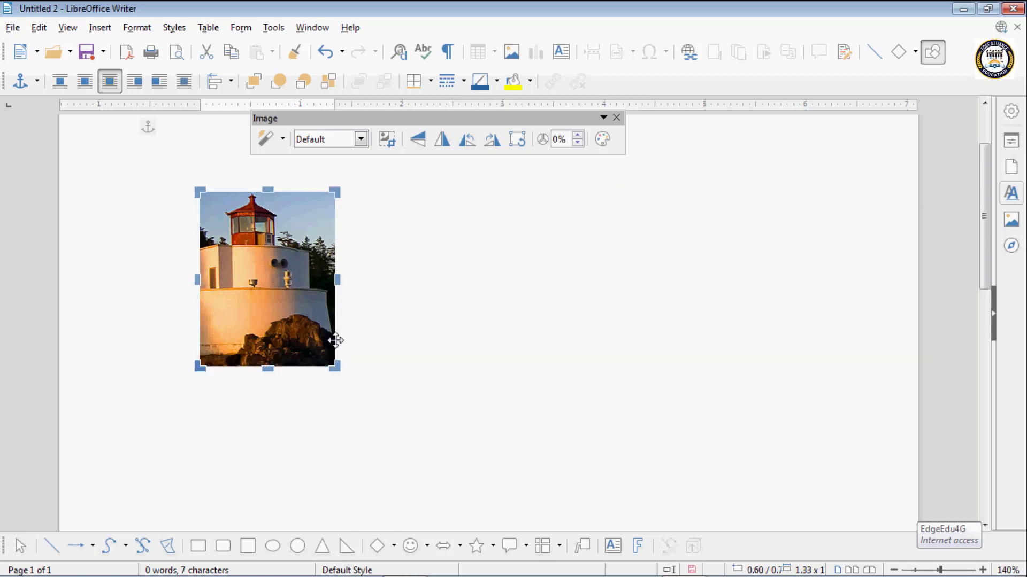
click(364, 279)
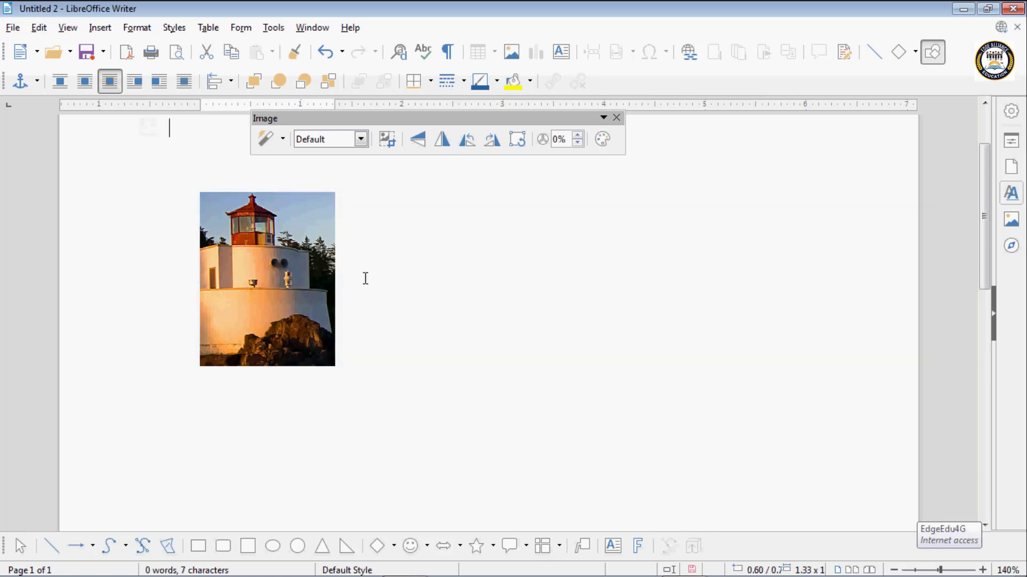
- Flip the cropped lighthouse image vertically
click(229, 266)
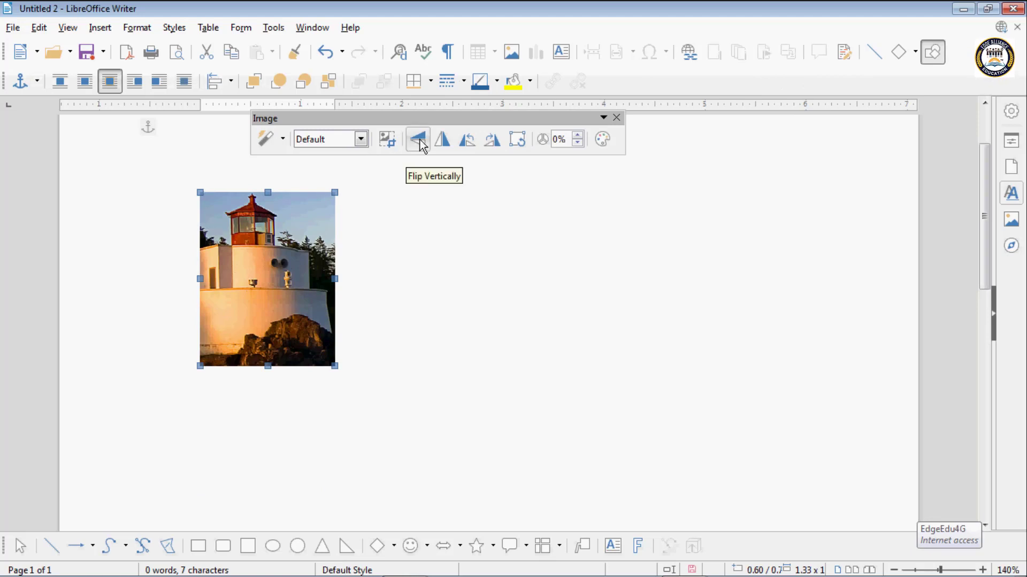
click(422, 146)
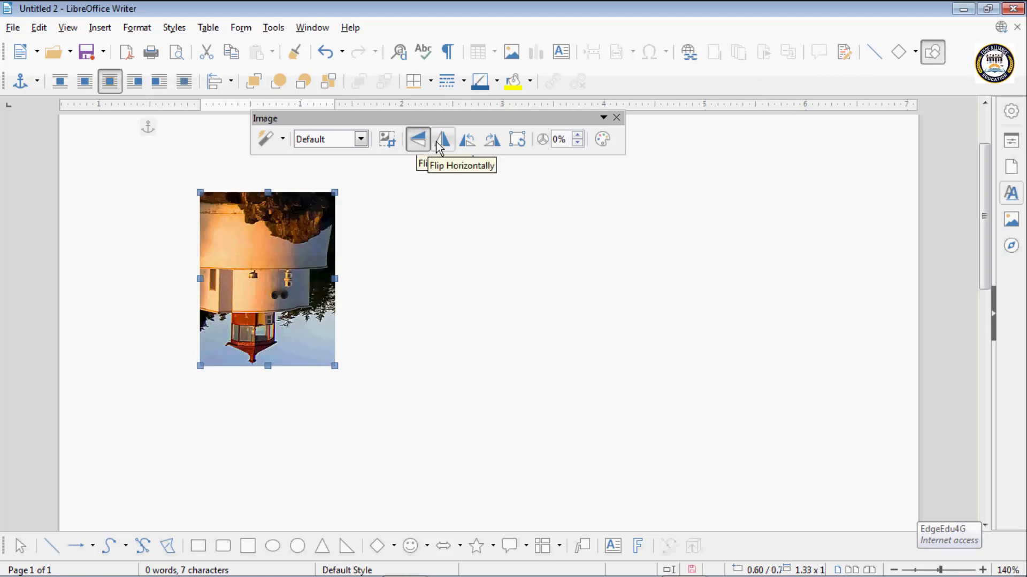
- Try a horizontal flip and 90° left and right rotations on the lighthouse image, and restore its upright, unmirrored orientation
click(440, 147)
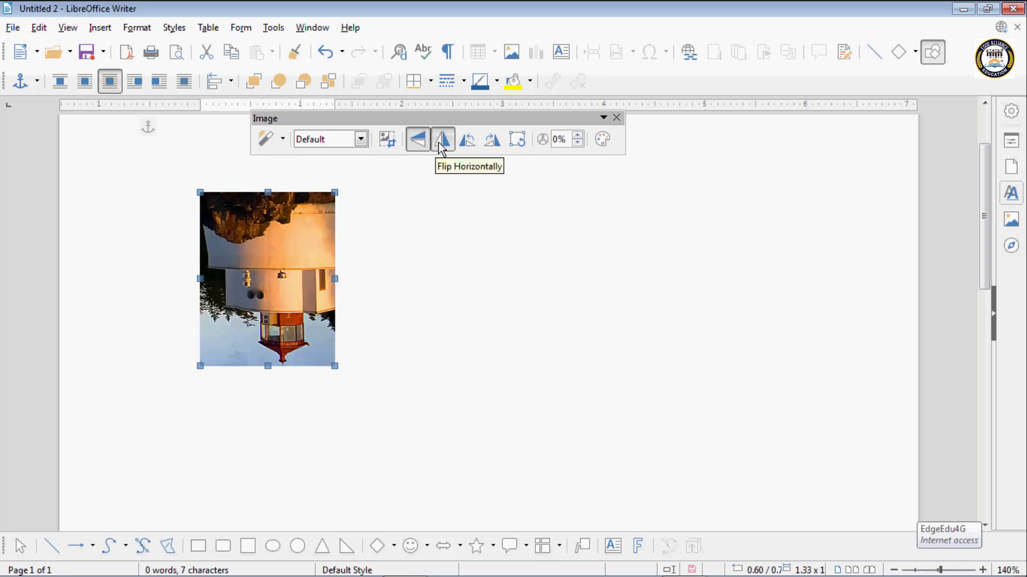
click(467, 142)
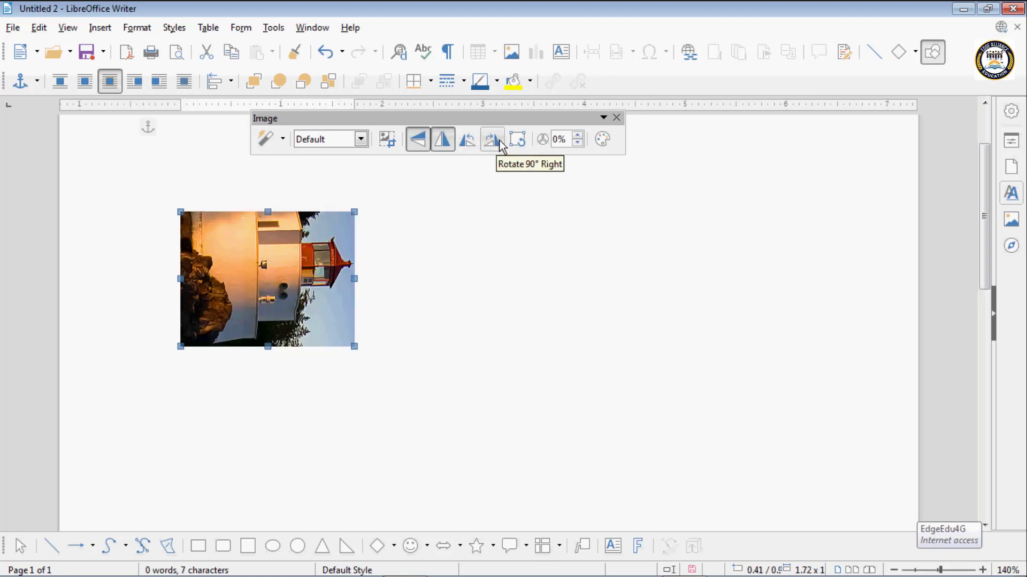
click(496, 142)
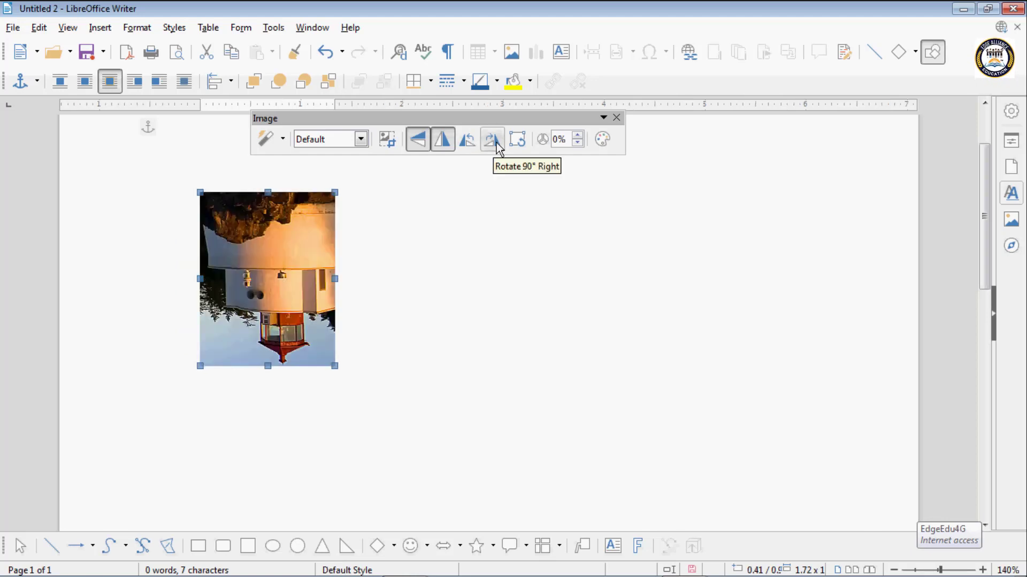
click(442, 141)
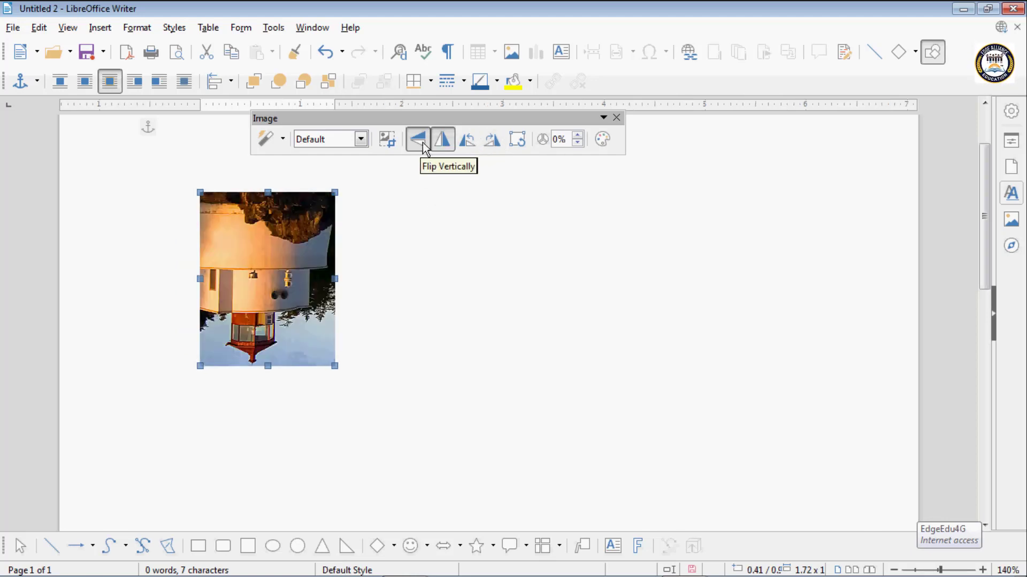
click(420, 145)
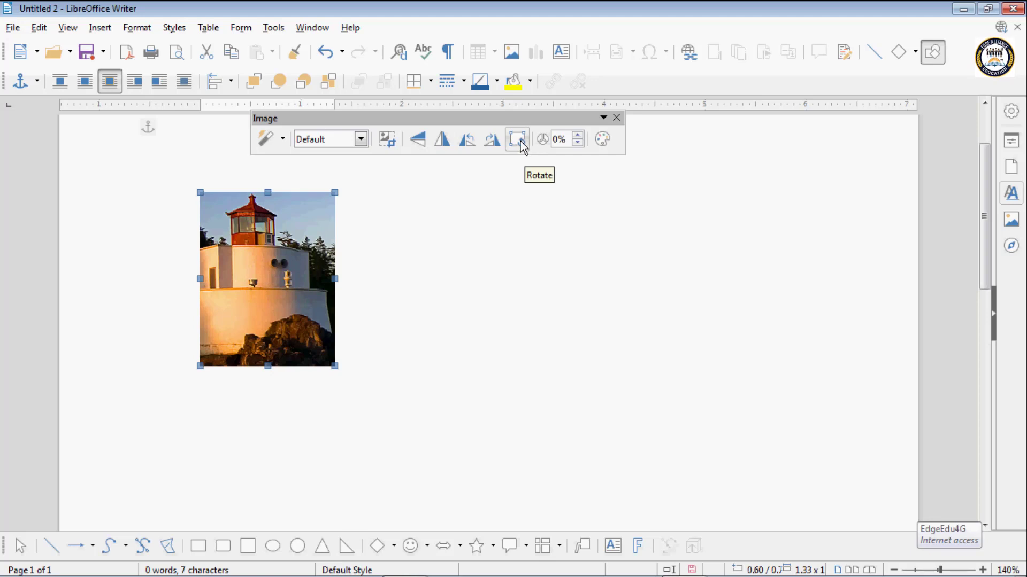
- Rotate the cropped lighthouse image freely counterclockwise around its center so it sits tilted on the page
click(522, 142)
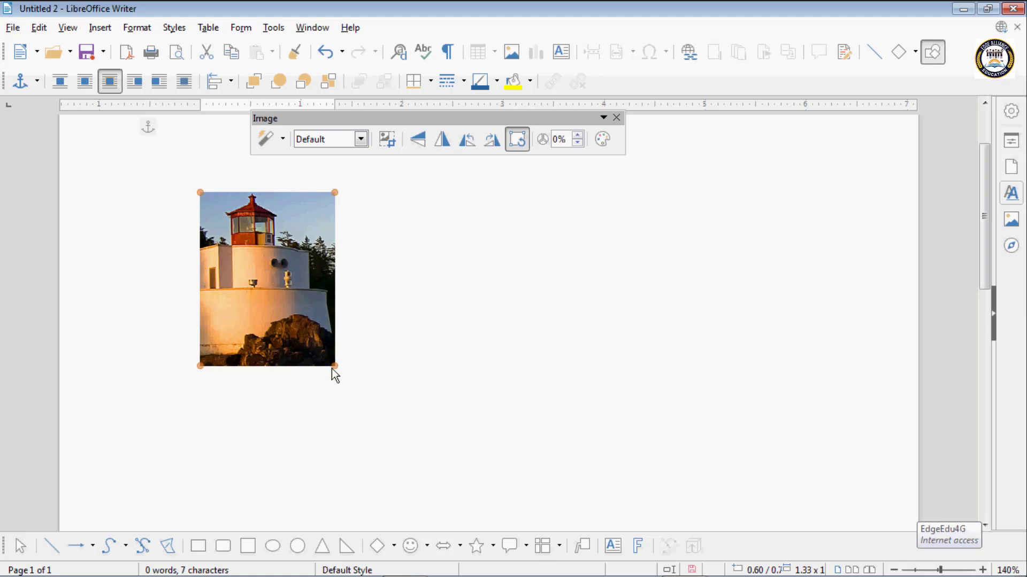
drag(332, 365, 362, 330)
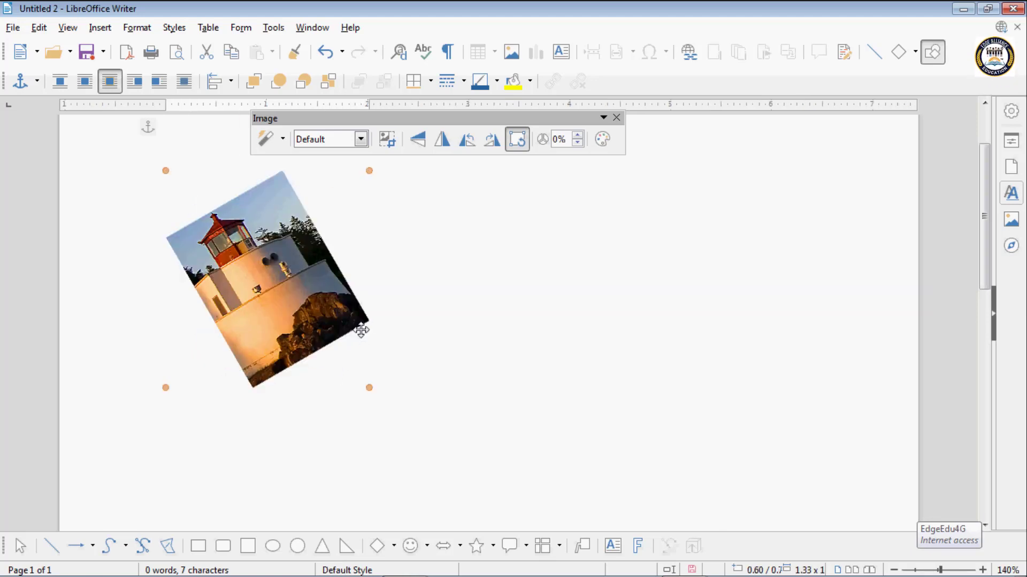
- Undo the free rotation, the flips and the cropping to bring back the full, upright lighthouse image
key(ctrl+z)
key(ctrl+z)
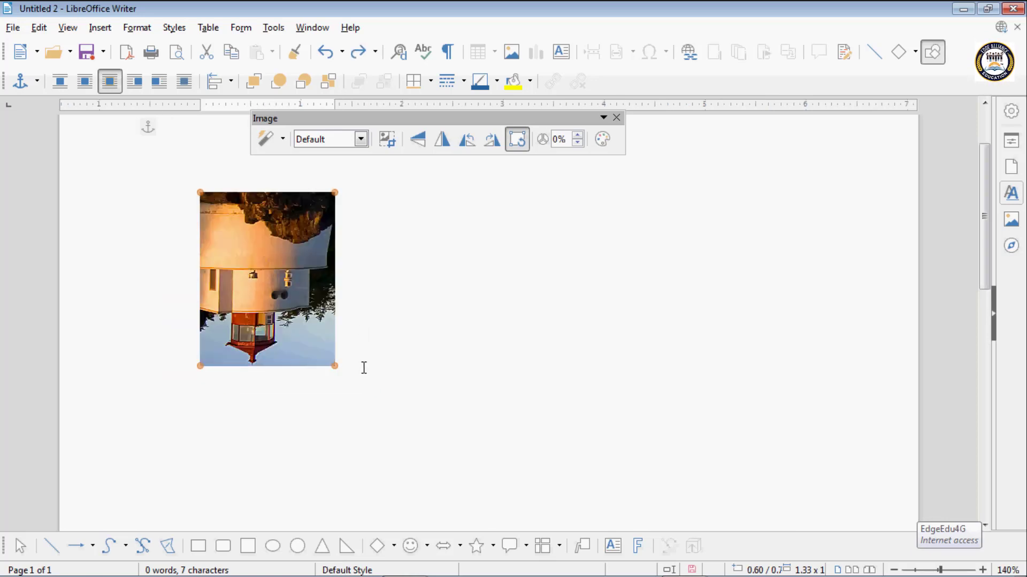
key(ctrl+z)
key(ctrl+z)
key(ctrl+z)
key(ctrl+z)
key(ctrl+z)
key(ctrl+z)
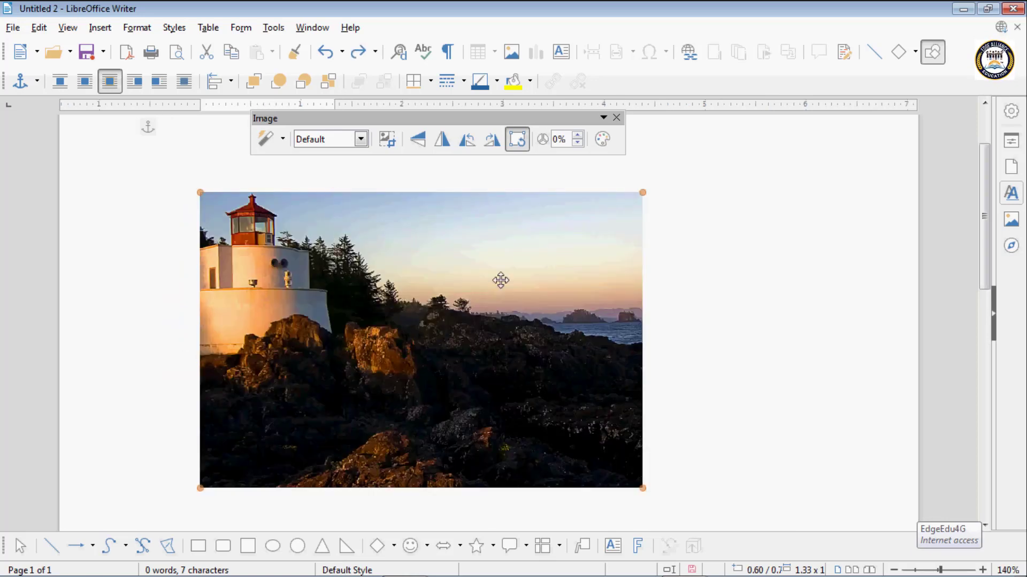
- Raise the lighthouse image's transparency to 10%
click(577, 136)
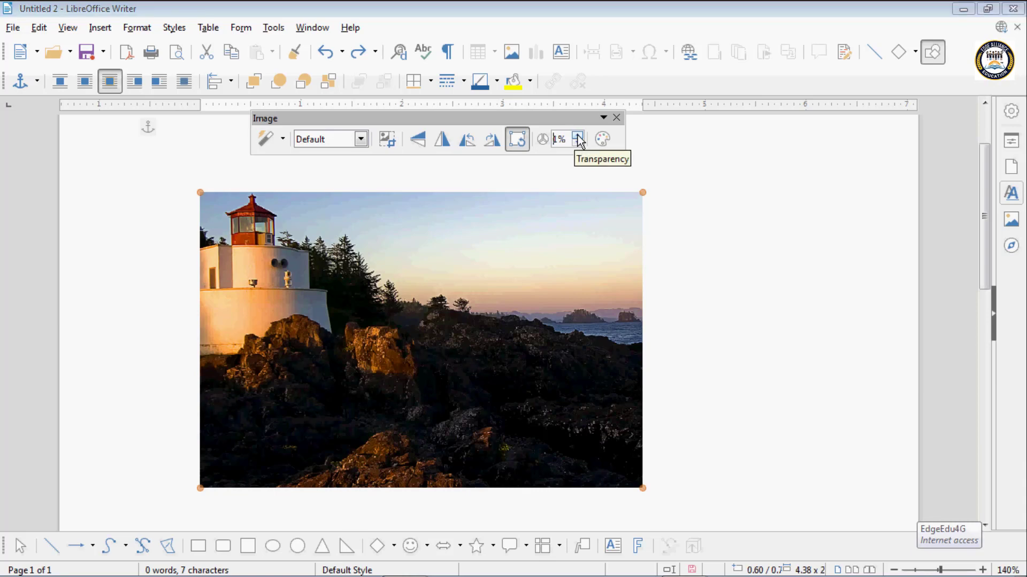
click(578, 136)
click(577, 136)
click(577, 136)
click(578, 136)
click(578, 136)
double_click(578, 135)
click(577, 136)
click(577, 136)
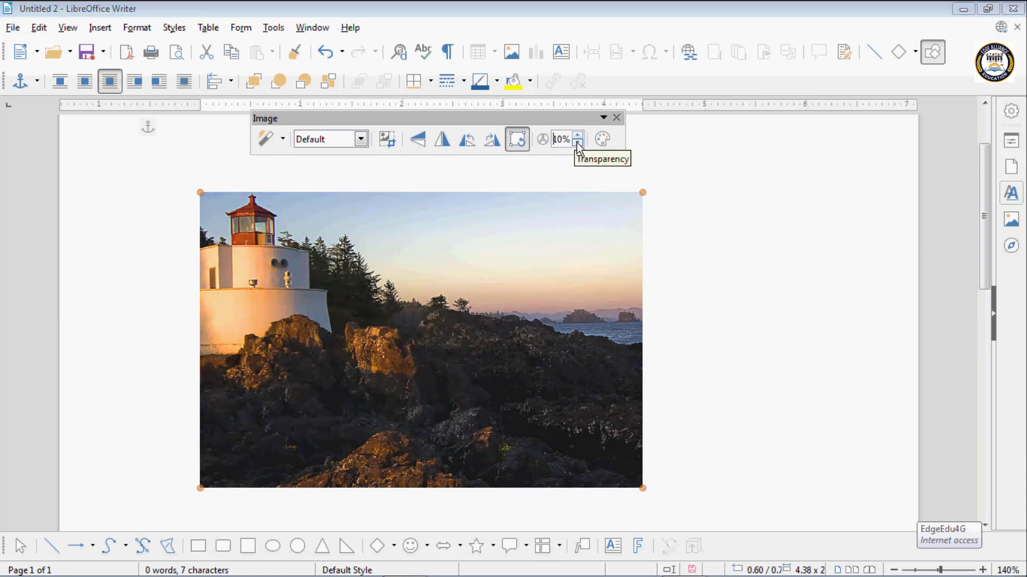
- Lower the lighthouse image's transparency back to 0%
click(576, 143)
double_click(577, 143)
double_click(578, 143)
click(577, 143)
double_click(578, 143)
click(577, 142)
click(577, 143)
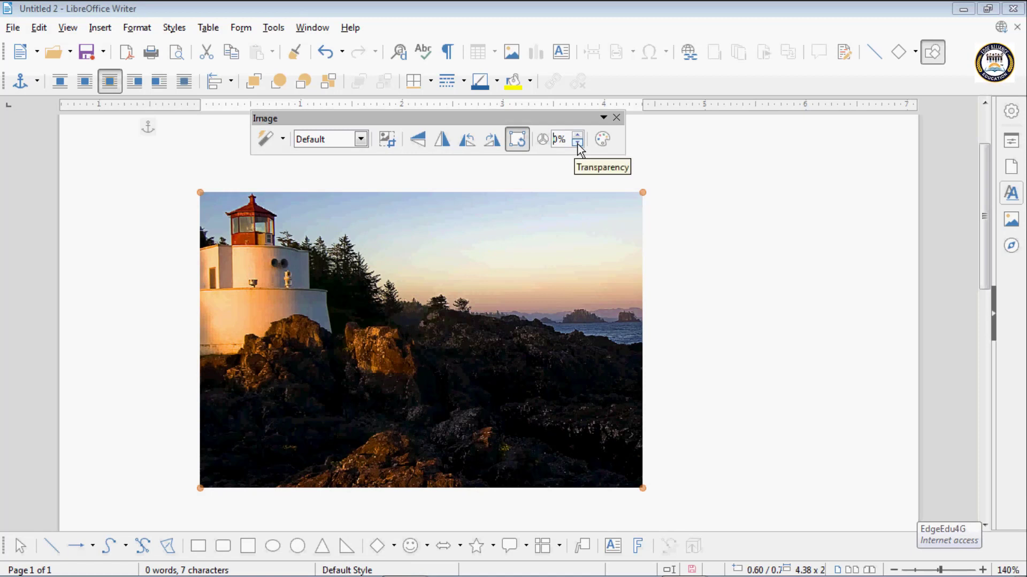
- Raise the lighthouse image's transparency in a long run up to about 50%
click(577, 136)
click(577, 136)
double_click(577, 136)
double_click(577, 136)
click(577, 136)
double_click(577, 136)
click(577, 137)
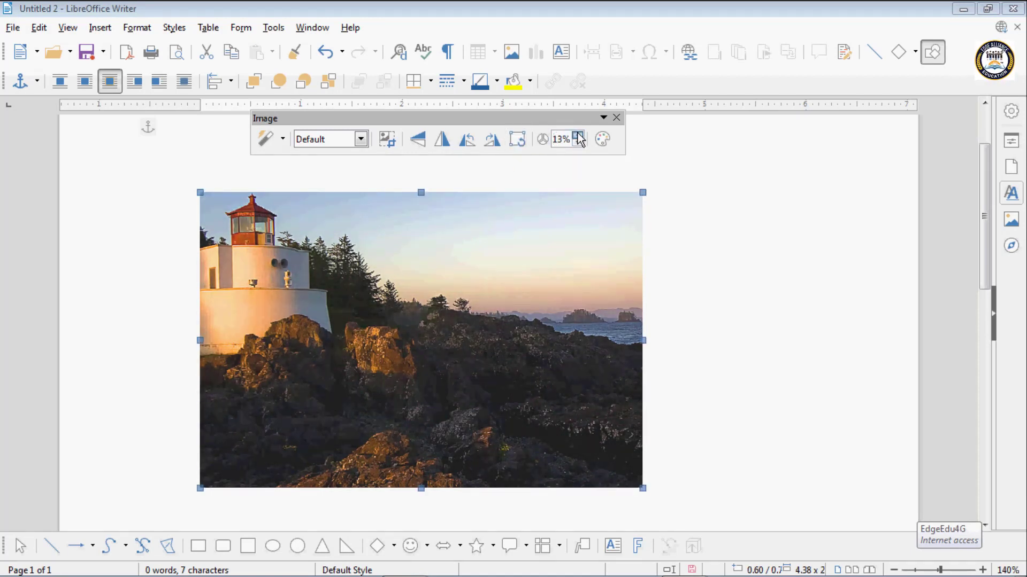
click(578, 137)
click(578, 137)
click(578, 137)
click(578, 136)
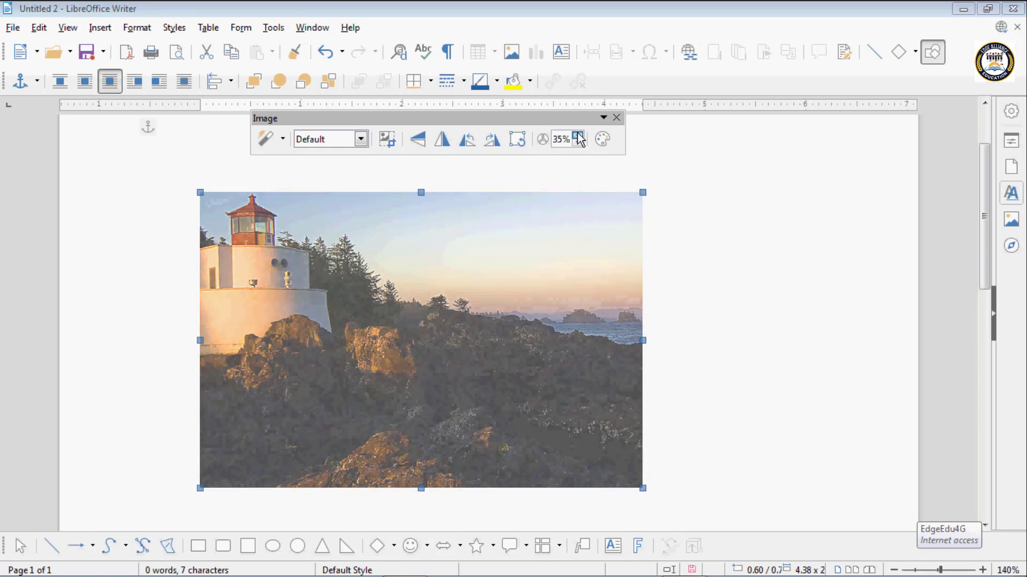
click(578, 137)
click(578, 137)
click(578, 136)
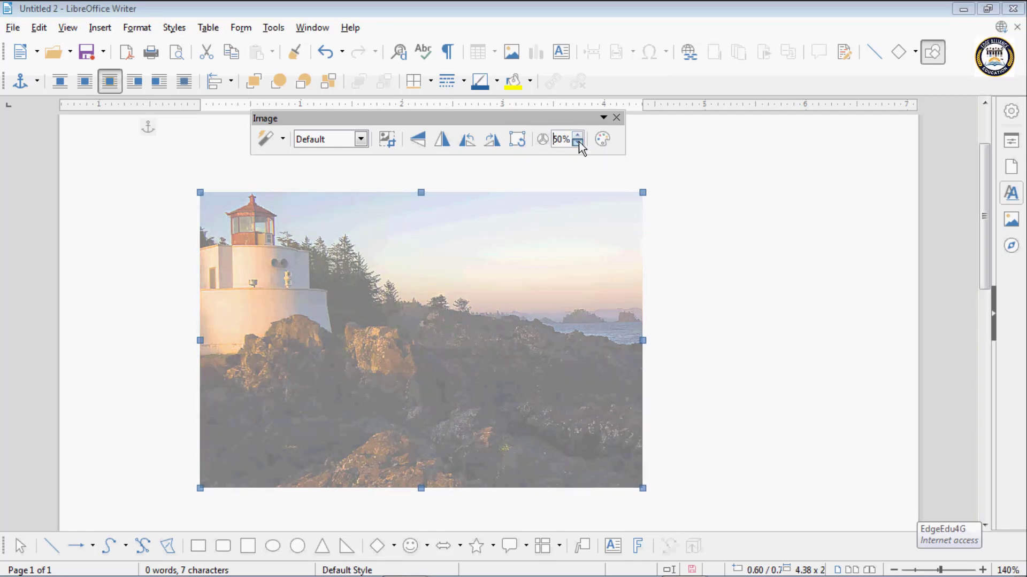
- Reduce the lighthouse image's transparency to 15%
click(578, 141)
click(578, 142)
click(578, 141)
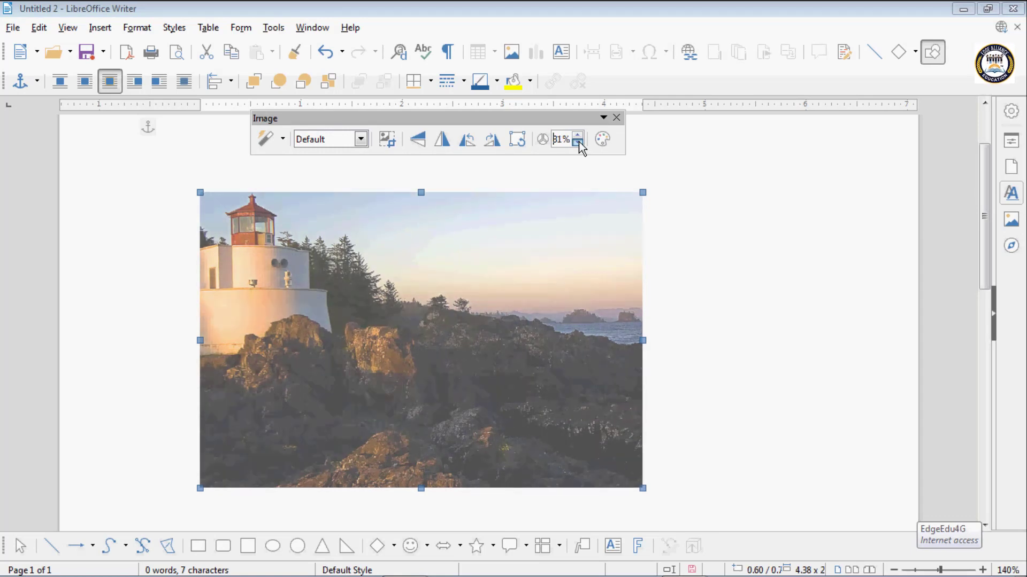
click(578, 141)
click(578, 142)
click(578, 141)
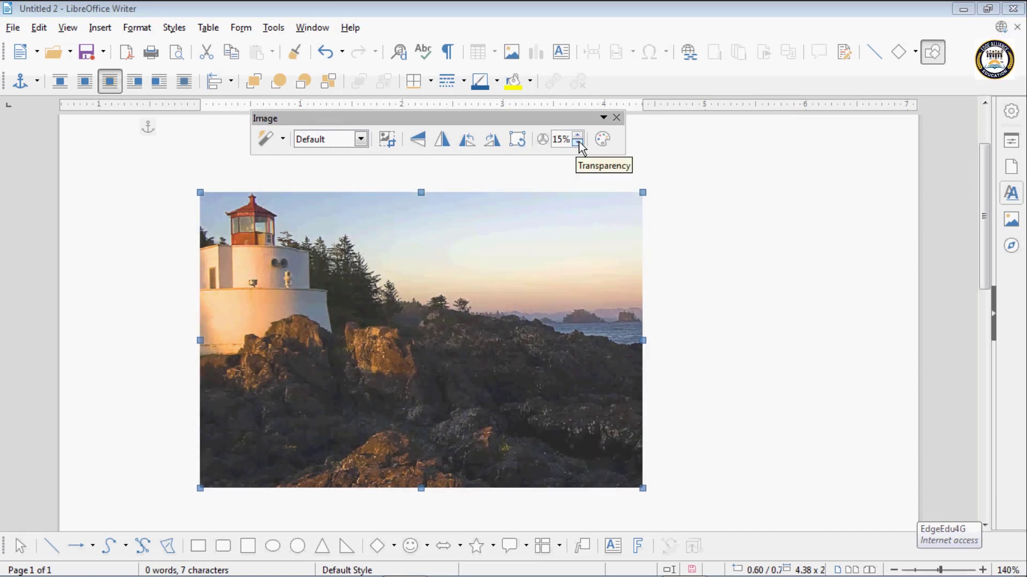
- Open the image's color adjustments and set the red level to 10%
click(602, 140)
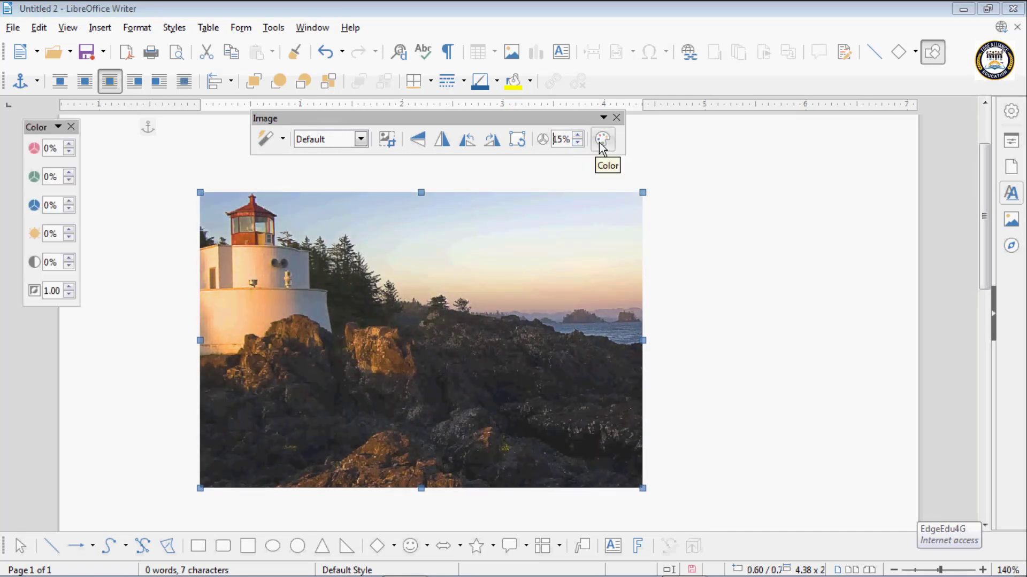
click(68, 145)
click(69, 145)
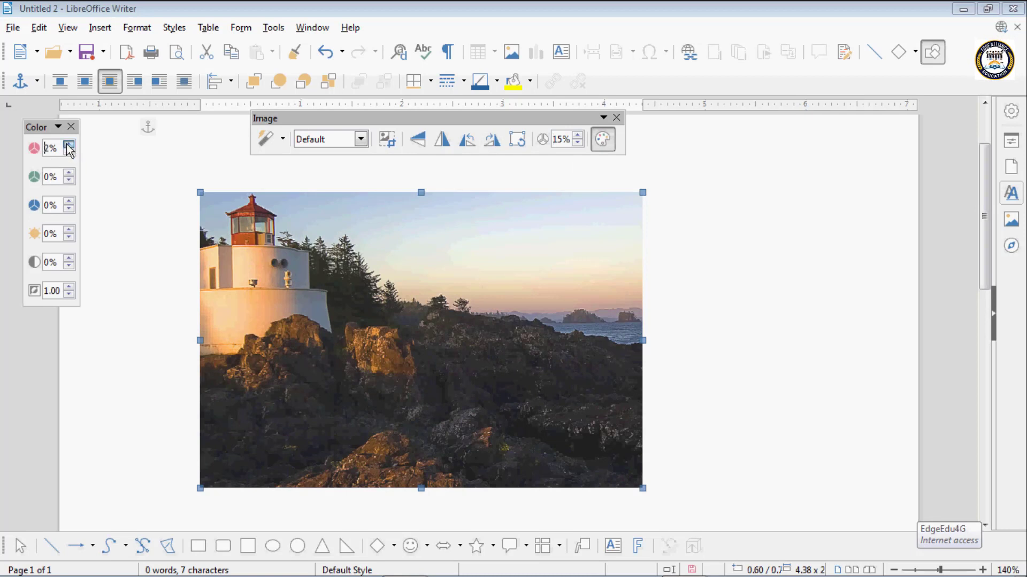
click(68, 145)
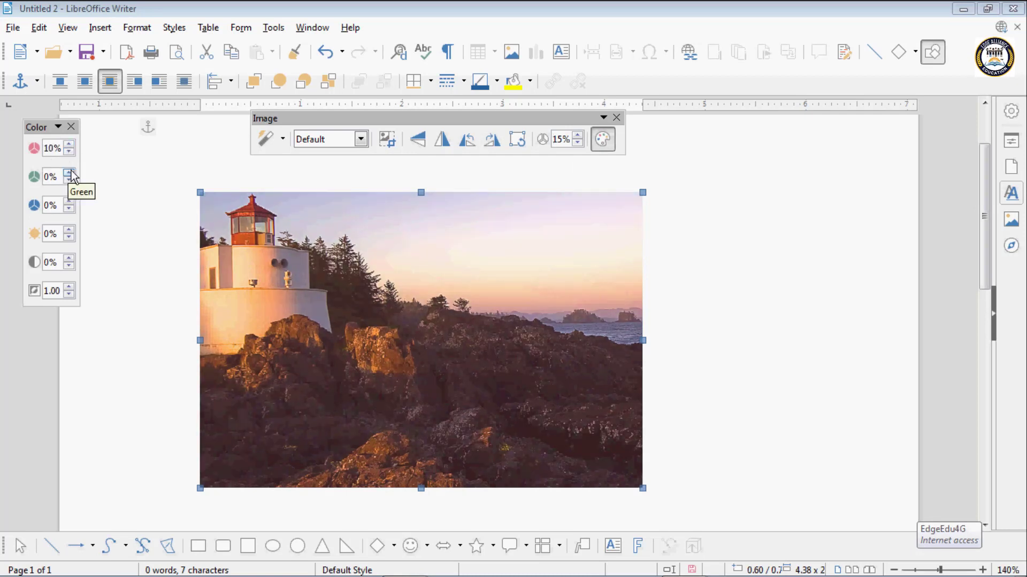
- Set the green level of the lighthouse image to 14%
click(70, 174)
click(70, 174)
click(69, 174)
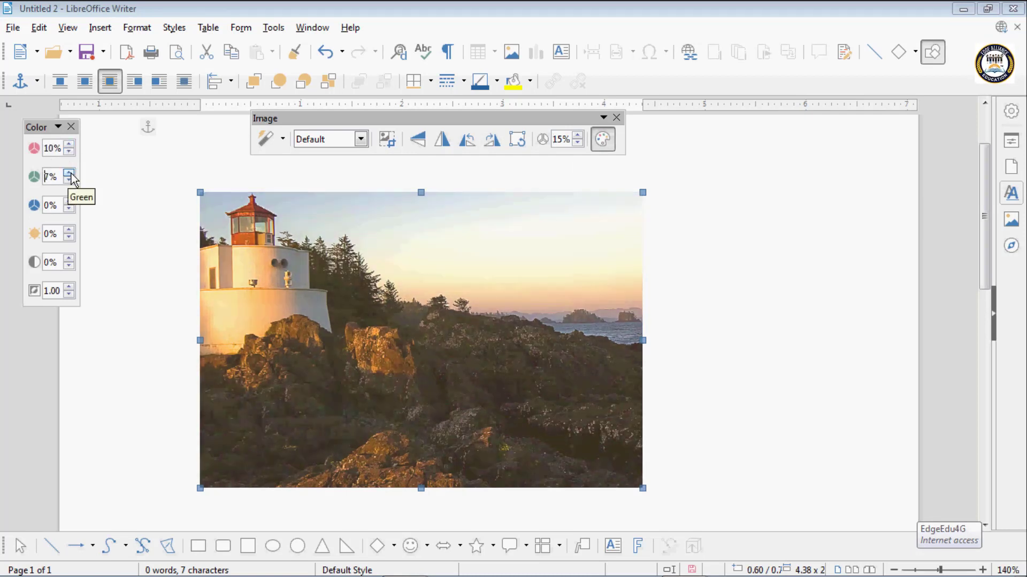
click(69, 174)
click(68, 174)
click(69, 174)
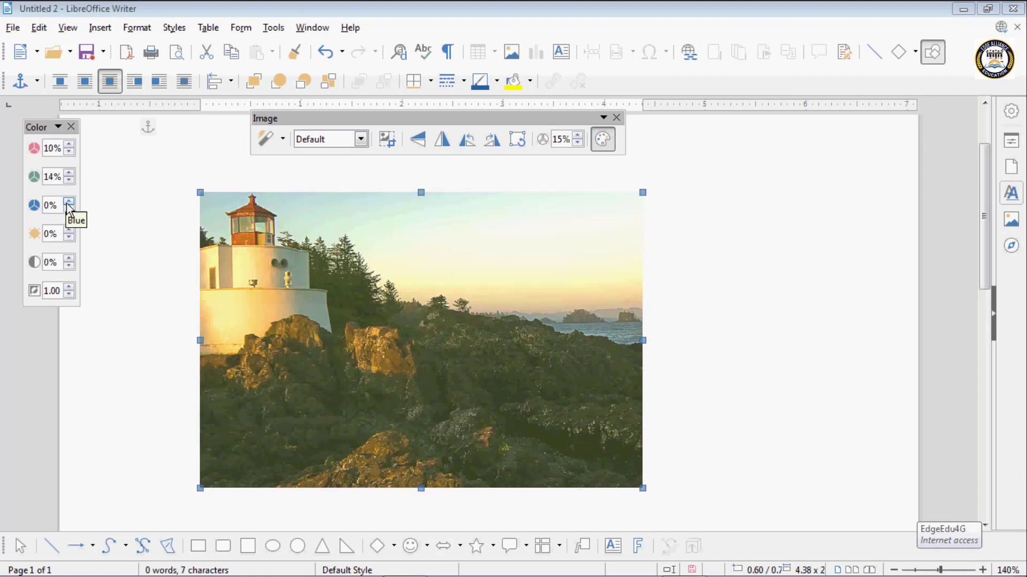
- Set the blue level of the lighthouse image to 18% and close the color adjustments
click(69, 202)
click(69, 203)
click(69, 202)
click(69, 202)
click(69, 202)
click(69, 202)
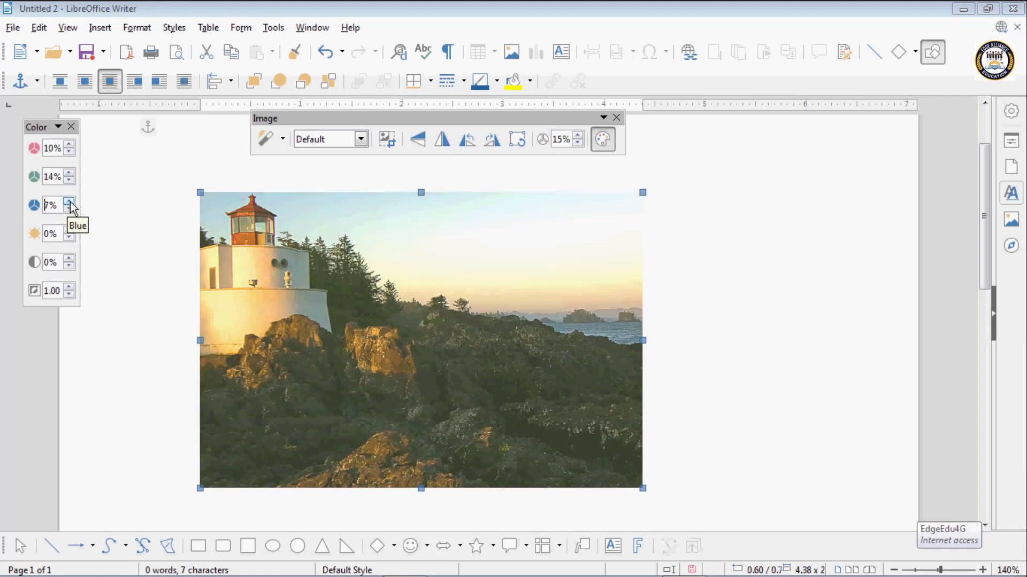
click(69, 202)
click(69, 202)
click(69, 202)
click(69, 202)
click(69, 202)
click(69, 202)
click(69, 202)
click(69, 202)
click(69, 202)
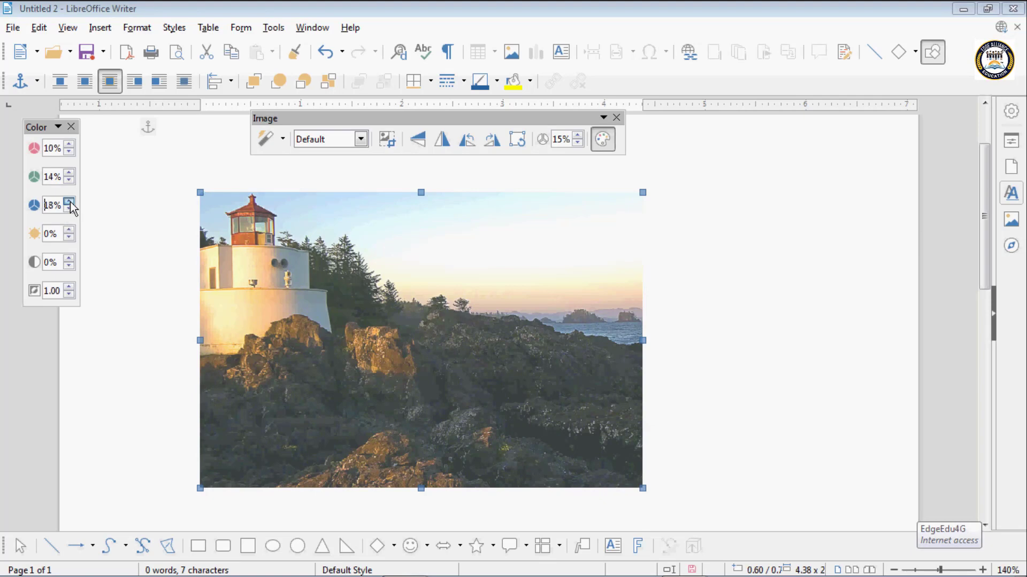
click(71, 128)
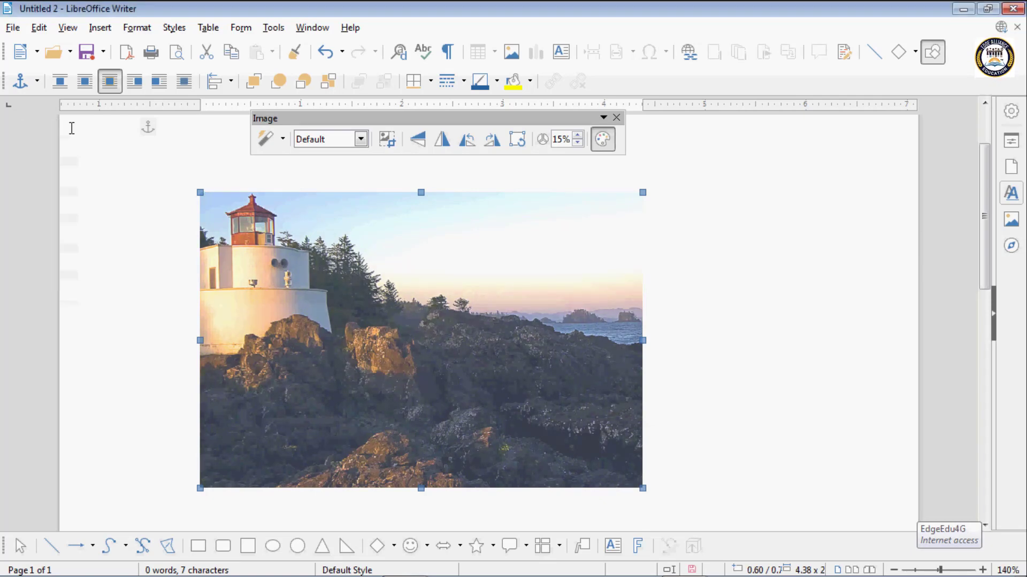
- Move the lighthouse image slightly to the right and down on the page, and close the image editing controls
drag(371, 283, 532, 297)
drag(532, 300, 399, 296)
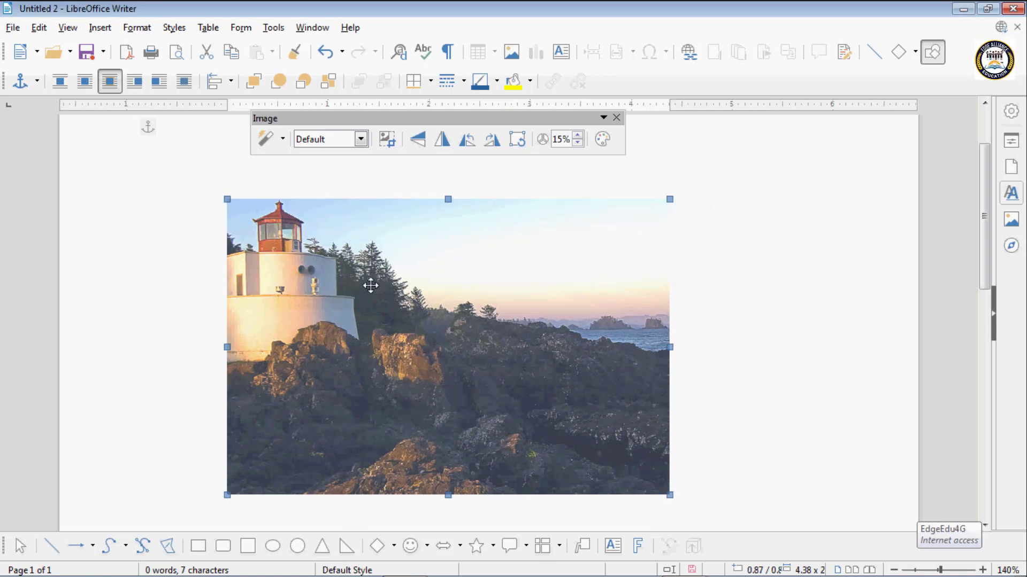
click(617, 117)
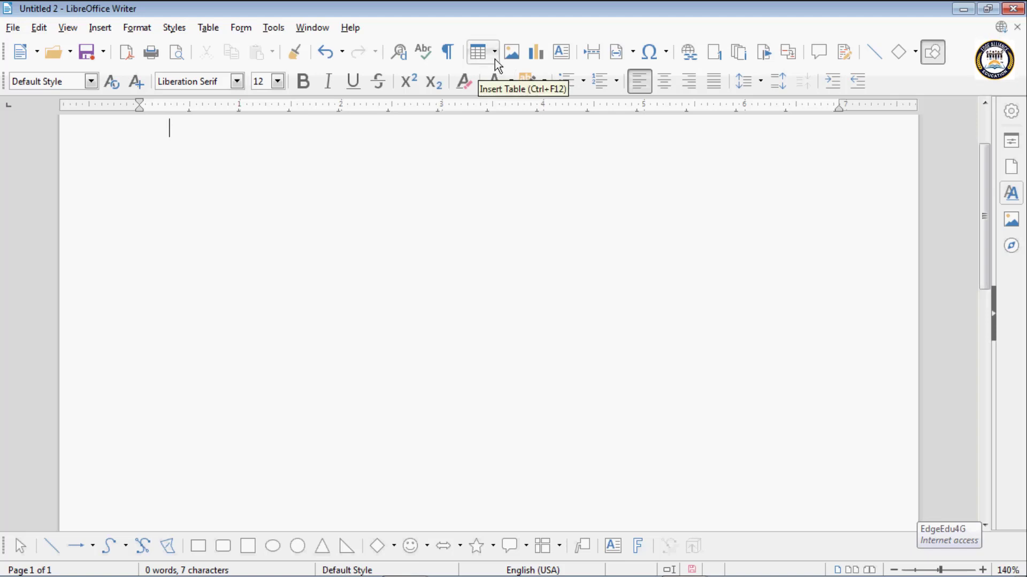
- Insert the default column chart into the document and open its data table
click(533, 58)
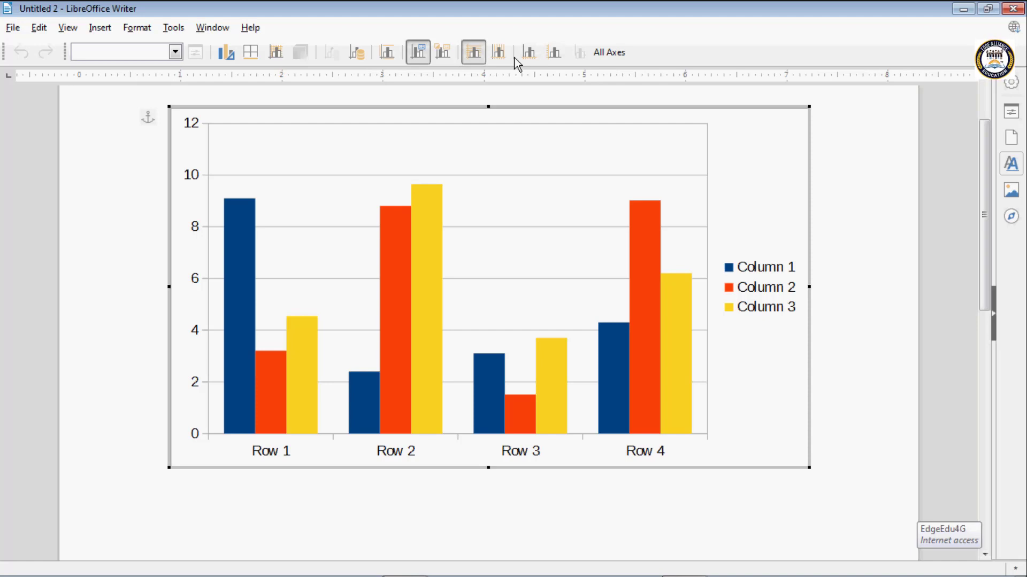
click(359, 57)
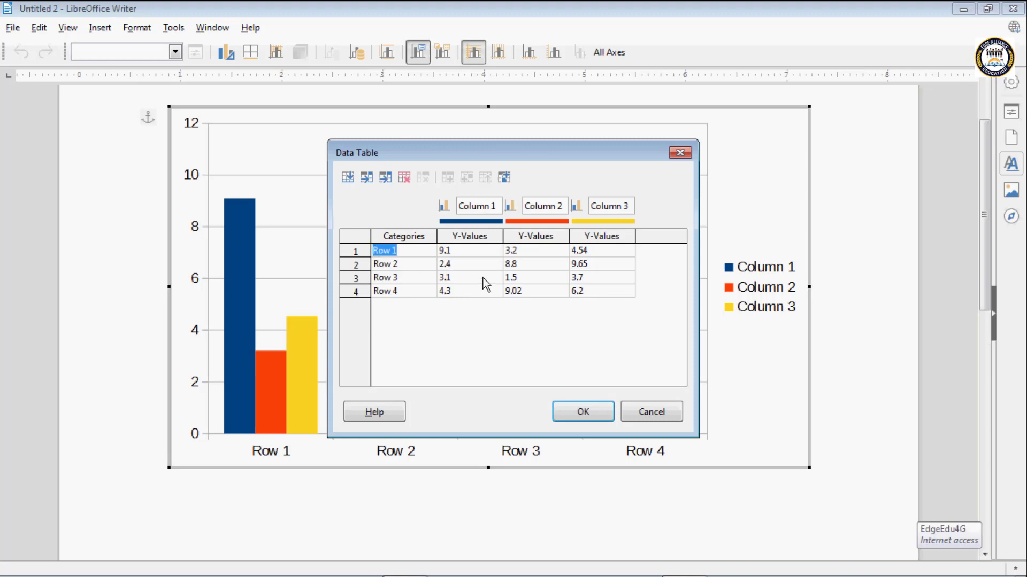
- Clear the category and all three values in row 1 of the chart data, plus the category in row 2
key(BackSpace)
key(Tab)
key(BackSpace)
key(Tab)
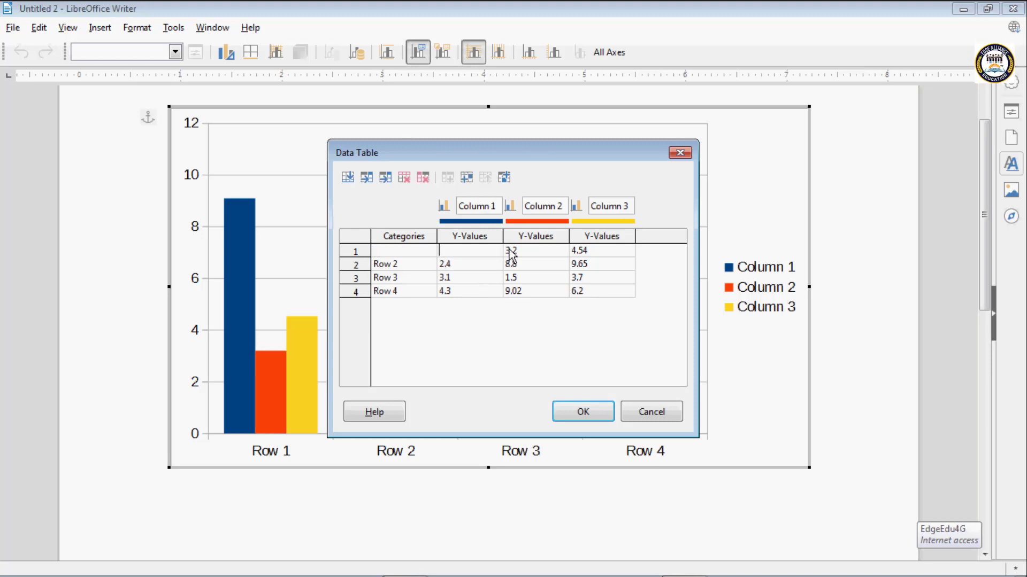
key(BackSpace)
key(Tab)
key(BackSpace)
- Clear the three Y-values in row 2 of the chart data
key(Tab)
key(BackSpace)
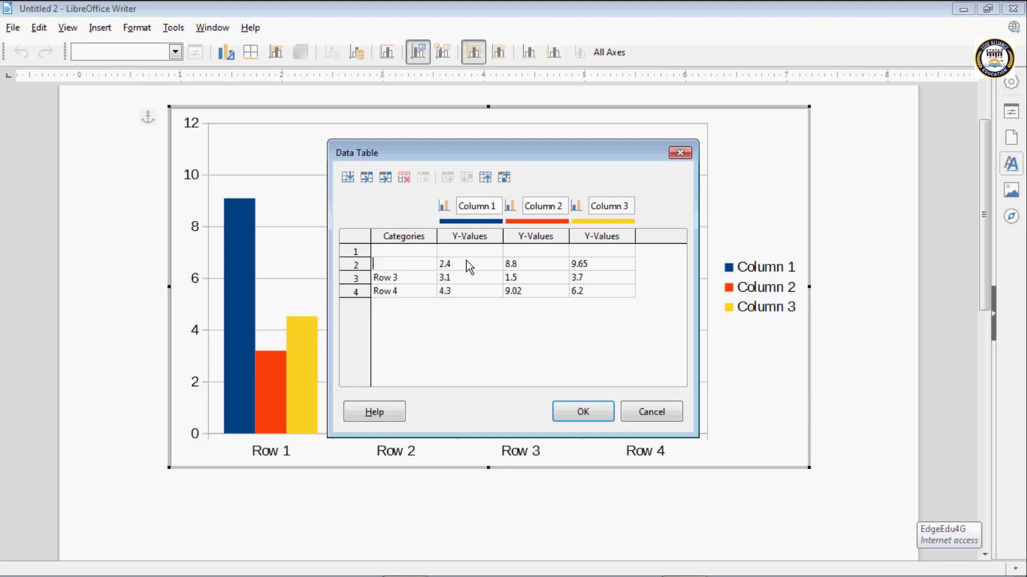
key(Tab)
key(BackSpace)
key(Tab)
key(BackSpace)
- Clear the category and all three Y-values in row 3 of the chart data
key(Tab)
key(BackSpace)
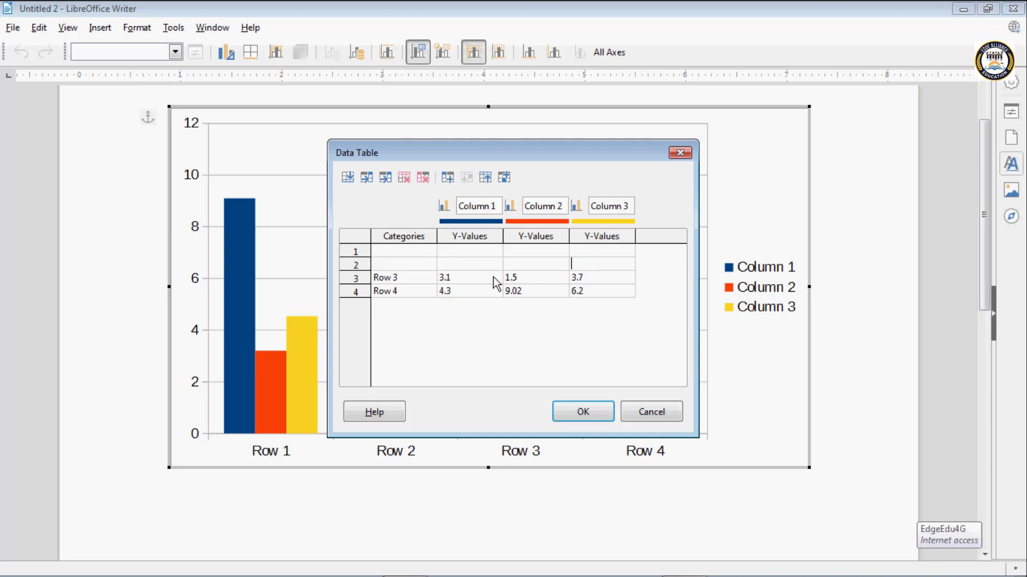
key(Tab)
key(BackSpace)
key(Tab)
key(BackSpace)
key(Tab)
key(BackSpace)
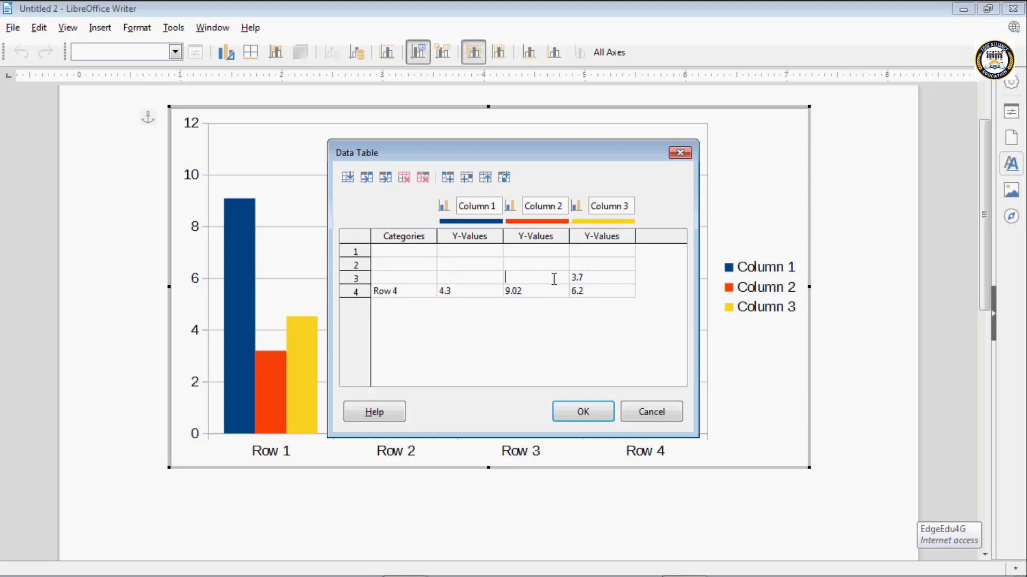
- Clear the category and all three Y-values in row 4, and return to the first category cell
key(Tab)
key(BackSpace)
key(Tab)
key(BackSpace)
click(523, 292)
key(BackSpace)
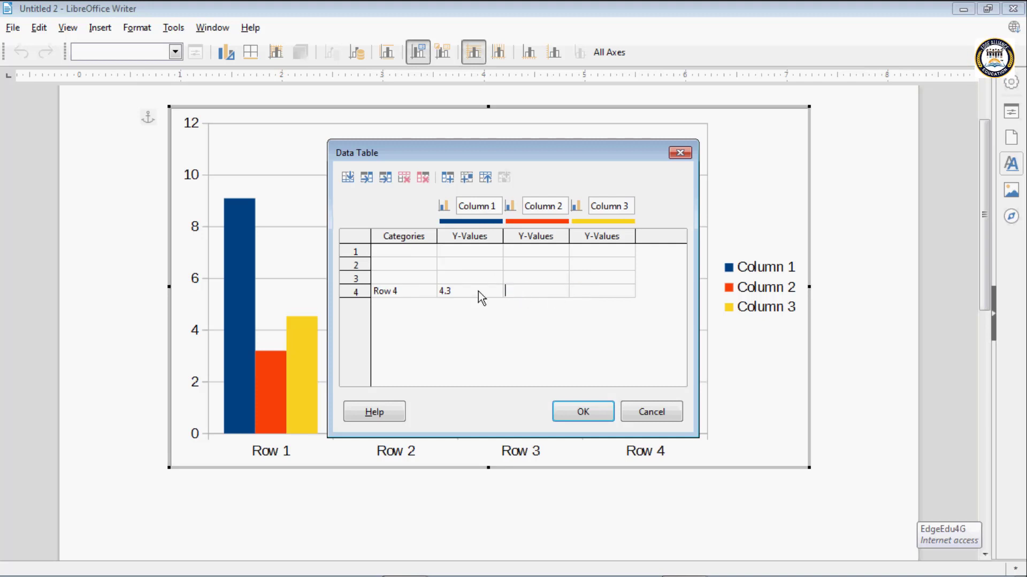
click(464, 289)
key(BackSpace)
click(421, 289)
key(BackSpace)
click(392, 252)
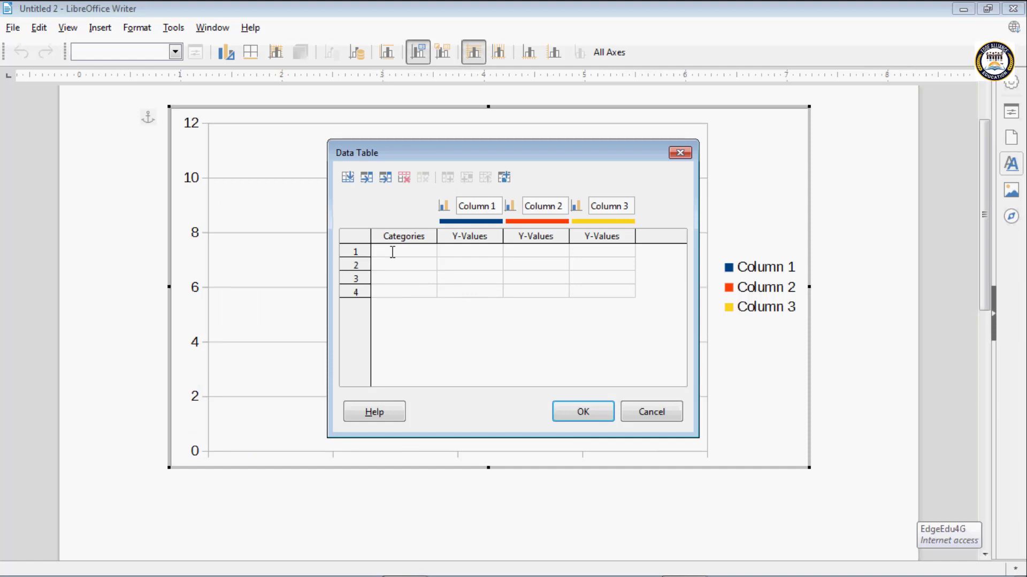
- Enter the first student's name as the category in row 1 of the chart data
text(Va)
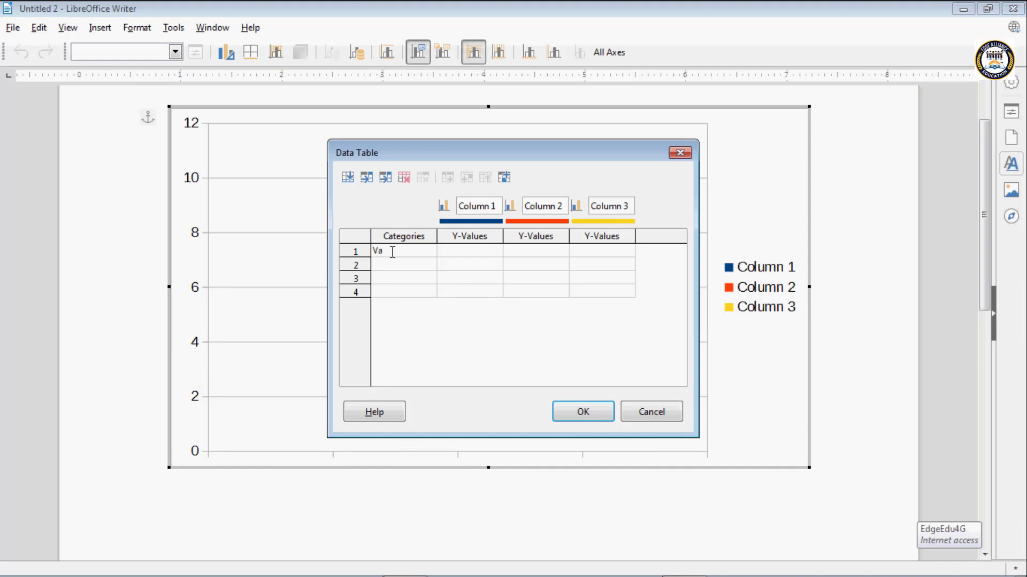
text(run)
key(Tab)
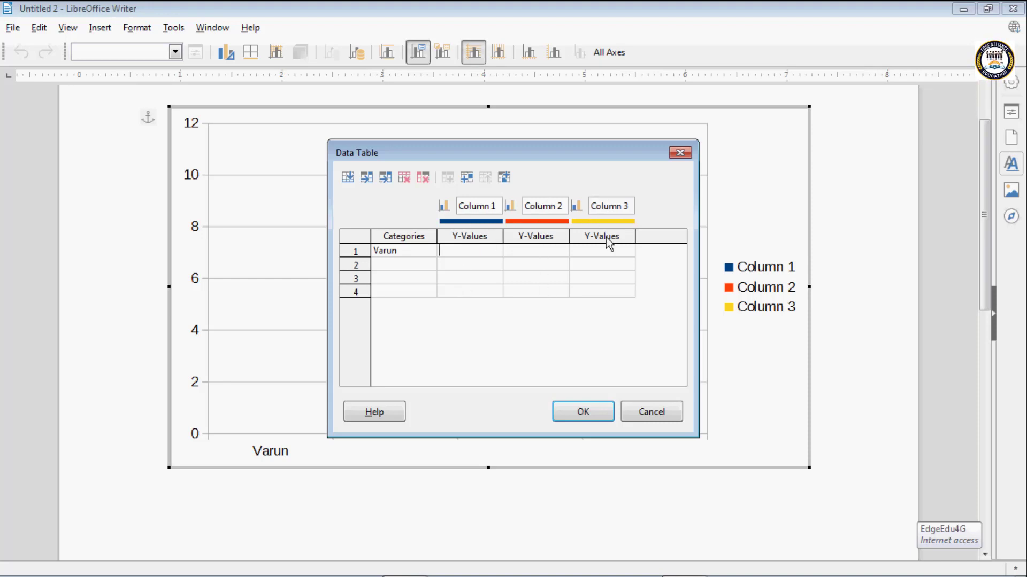
- Rename the first data series, Column 1, as Hindi
click(497, 208)
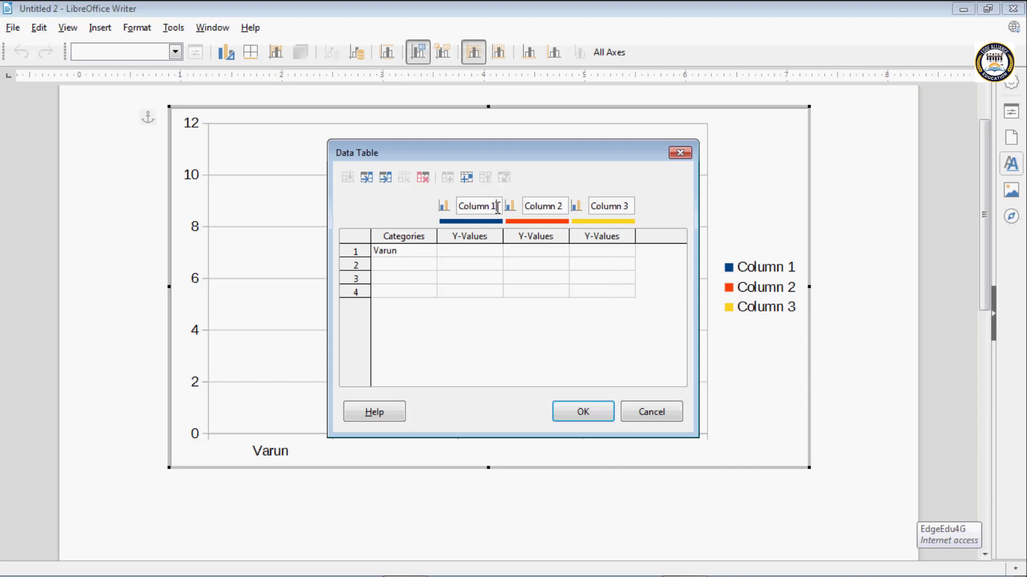
key(BackSpace)
key(BackSpace)
key(BackSpace)
key(BackSpace)
key(BackSpace)
key(BackSpace)
key(BackSpace)
key(BackSpace)
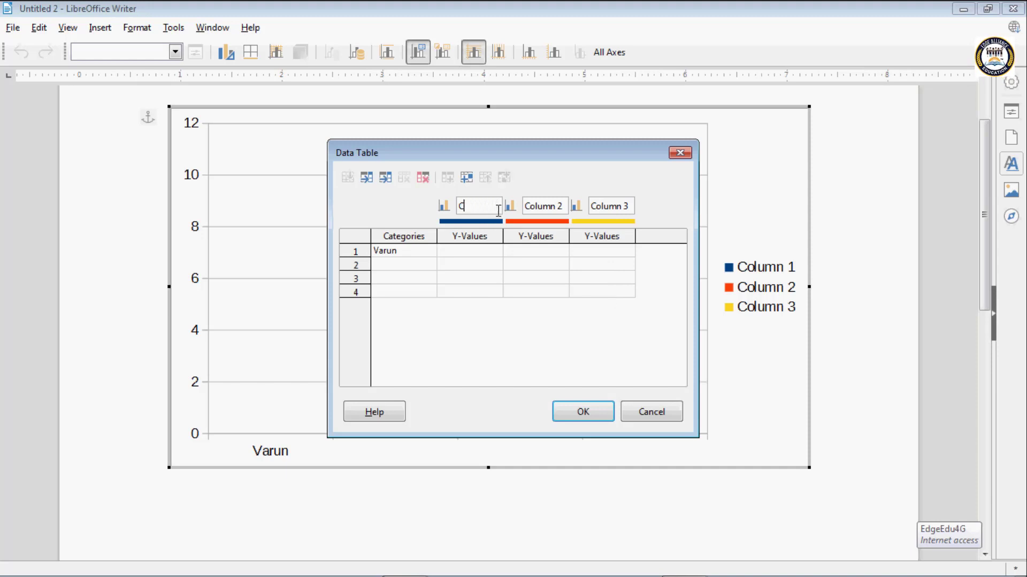
text(Hindi)
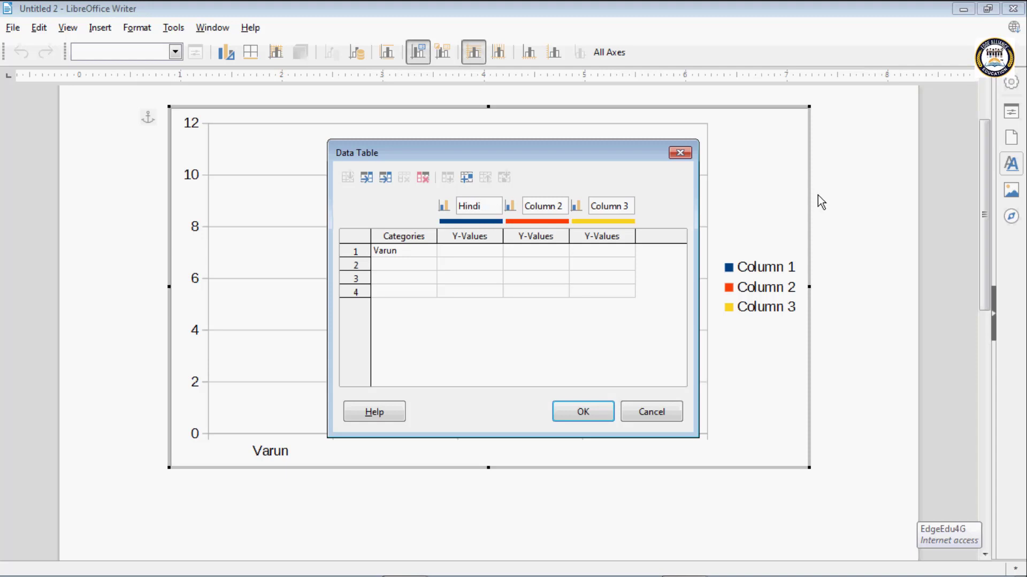
- Rename the second data series, Column 2, as English
click(565, 206)
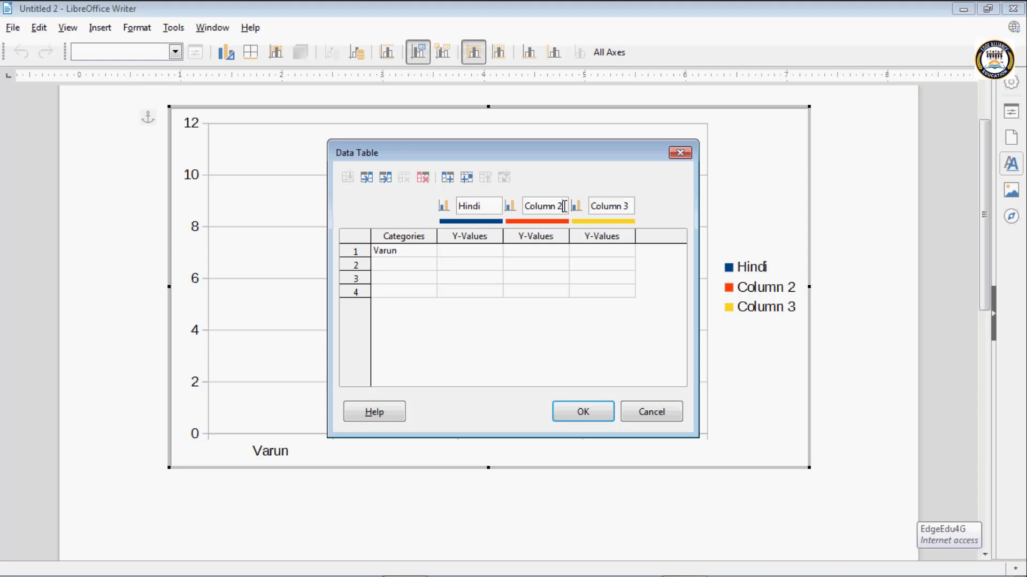
key(BackSpace)
key(BackSpace)
key(BackSpace)
key(BackSpace)
key(BackSpace)
key(BackSpace)
key(BackSpace)
key(BackSpace)
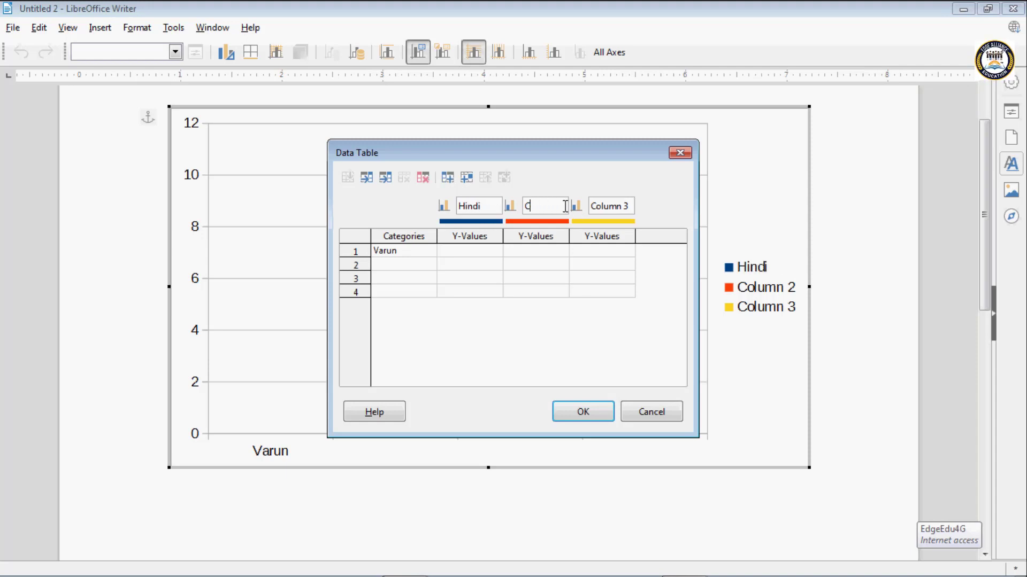
text(English)
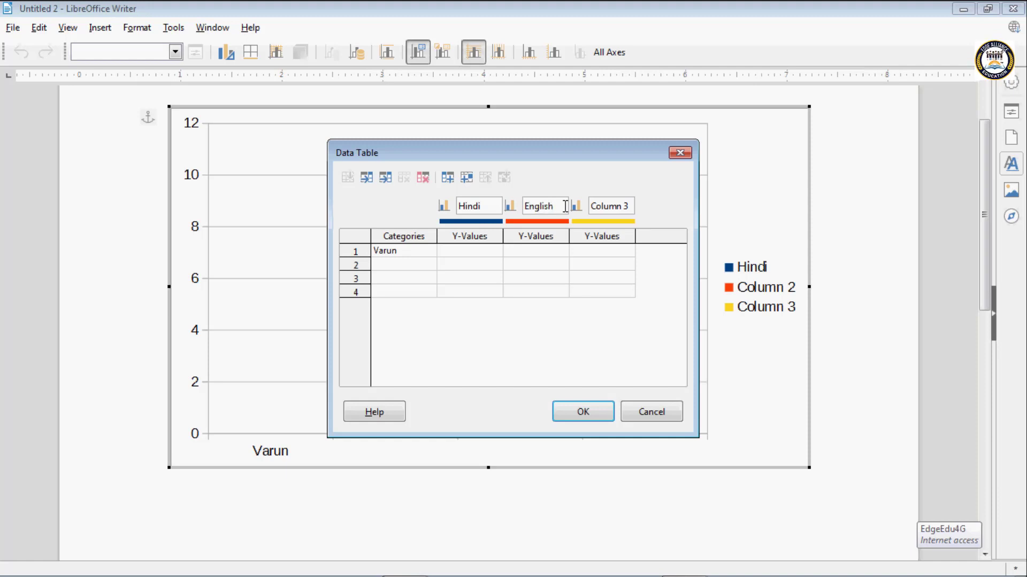
- Rename the third data series, Column 3, as Math
click(630, 207)
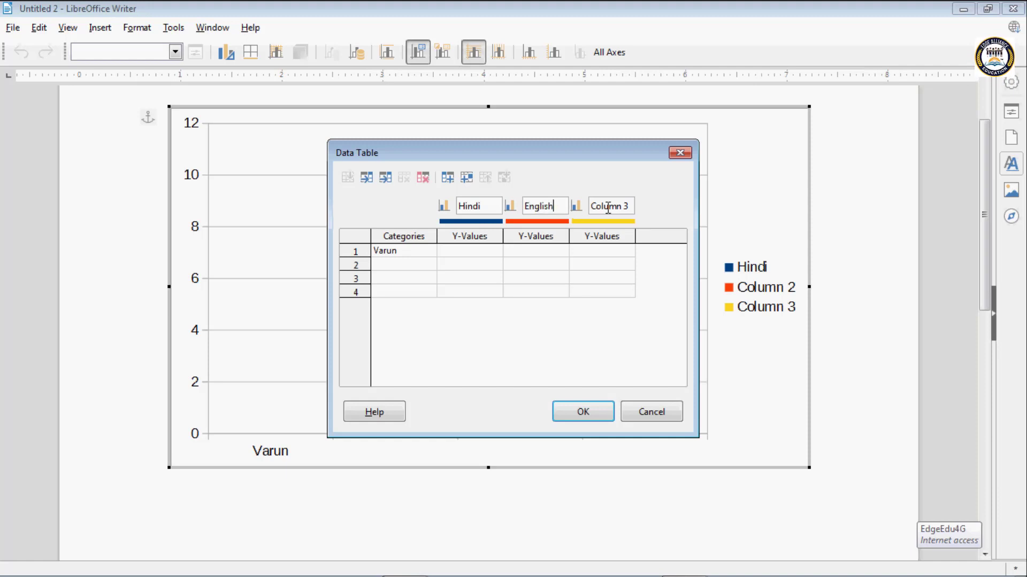
key(BackSpace)
key(BackSpace)
key(BackSpace)
key(BackSpace)
key(BackSpace)
key(BackSpace)
key(BackSpace)
key(BackSpace)
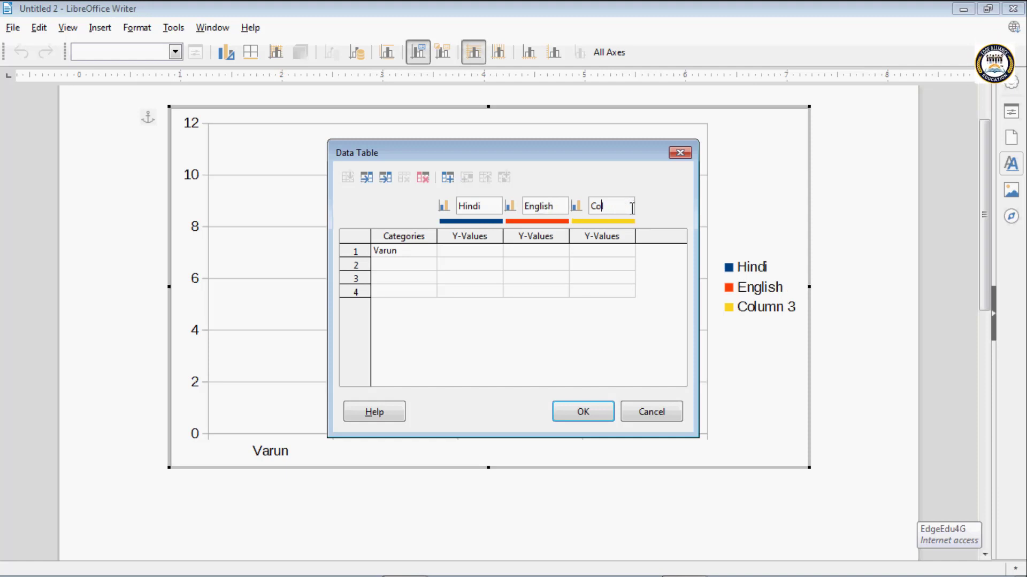
text(Math)
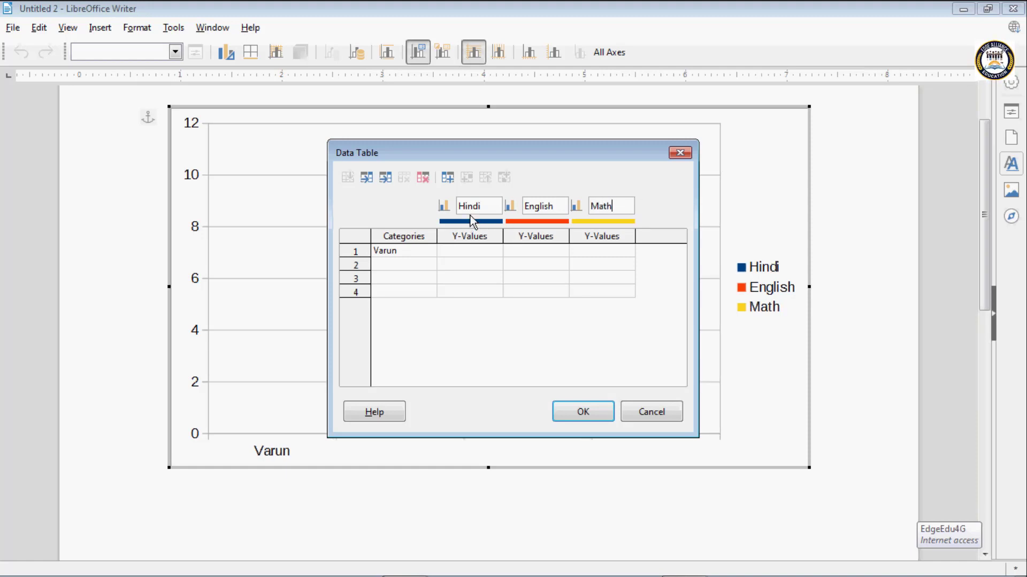
- Enter 45, 65 and 78 as row 1's Hindi, English and Math values, and move to the row 2 category
click(466, 252)
text(45)
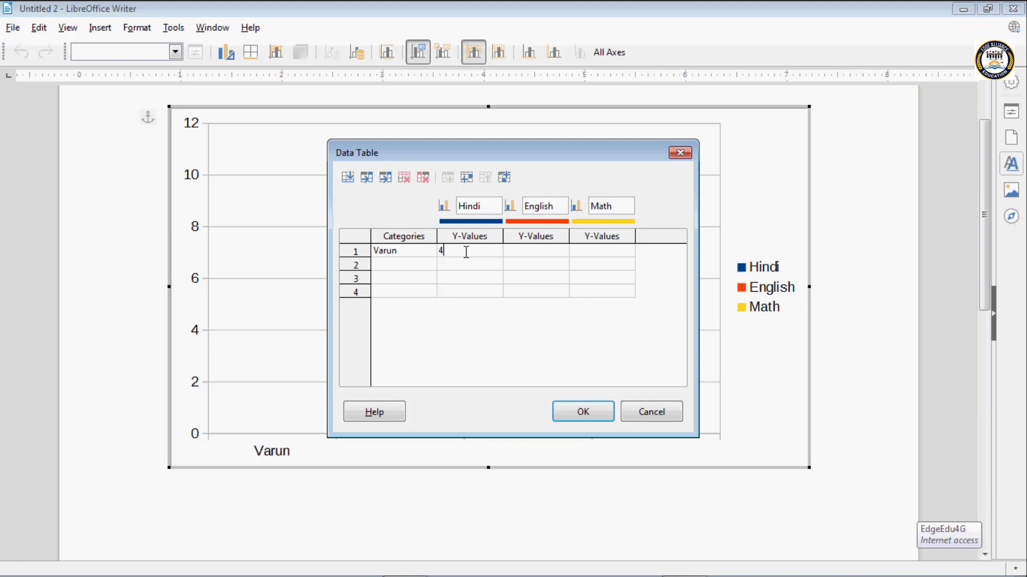
click(514, 252)
text(65)
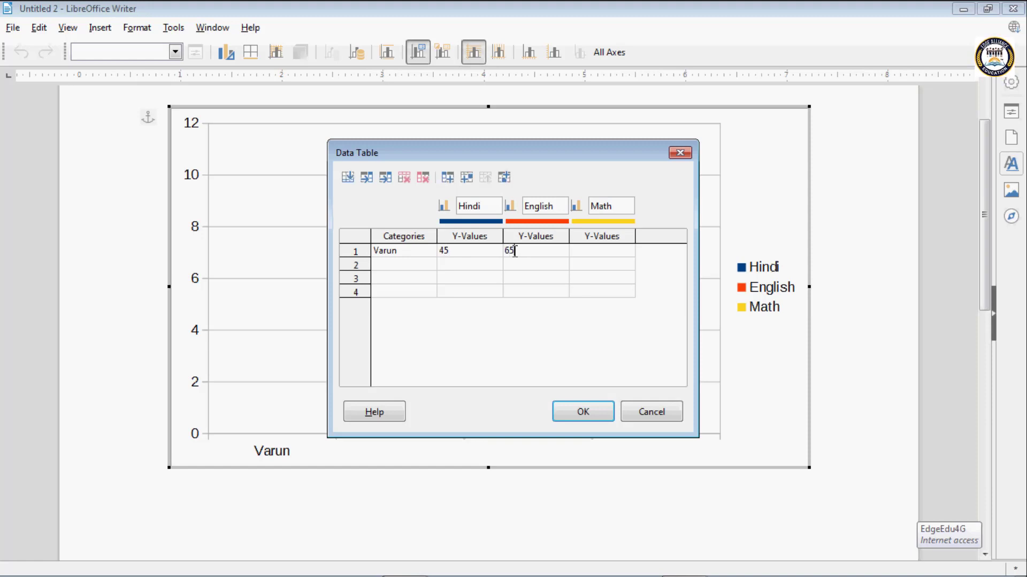
click(586, 251)
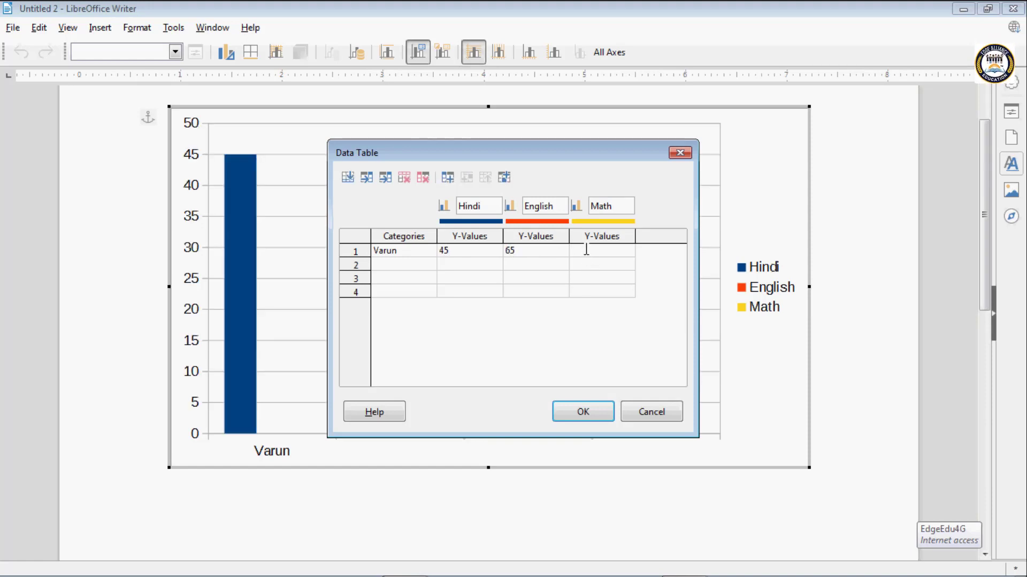
text(78)
click(402, 263)
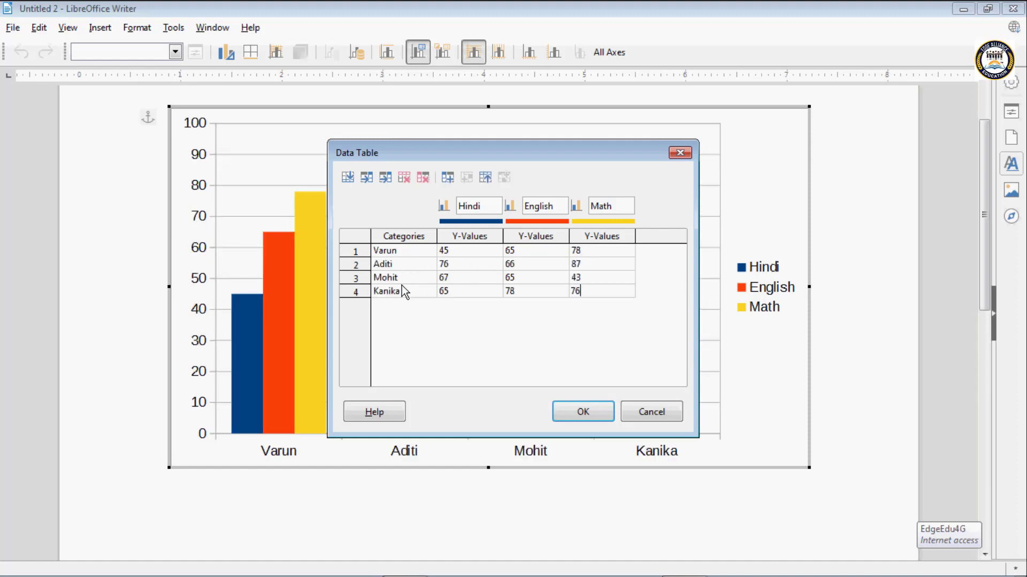
- Insert a fifth row below row 4 and fill it with a student's name and the values 87, 76 and 54
click(349, 178)
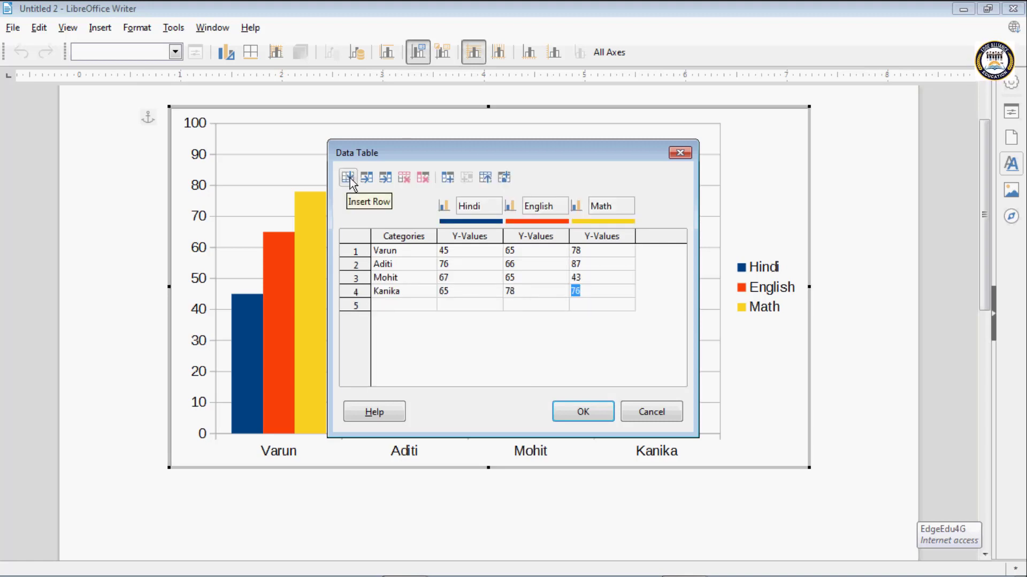
click(385, 305)
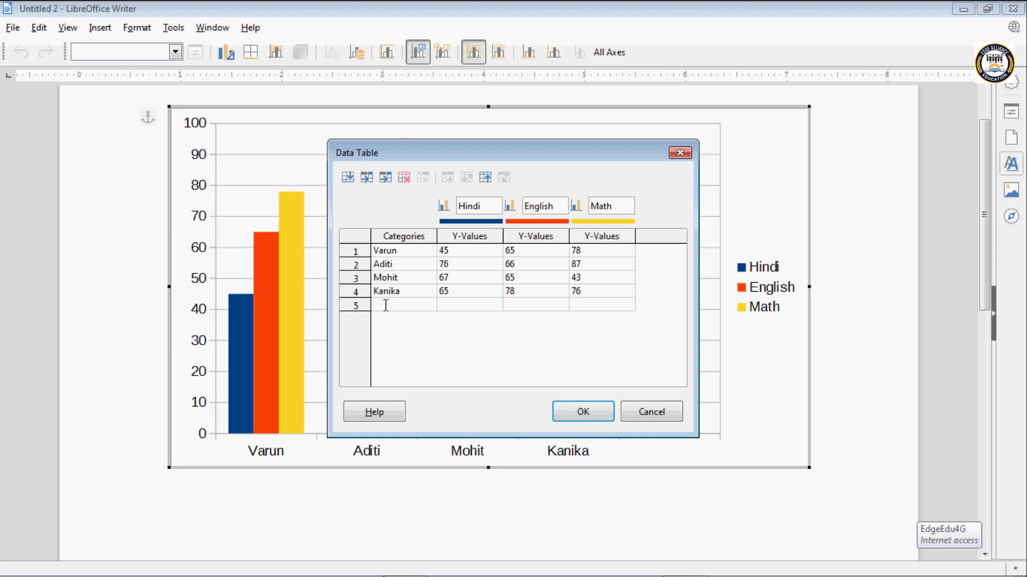
text(Richa)
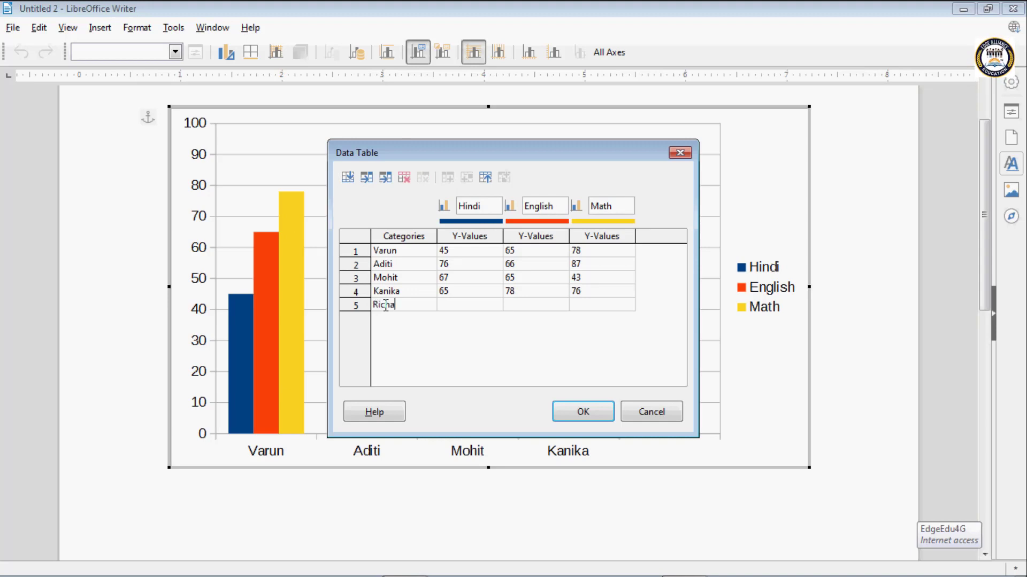
key(Tab)
text(87)
key(Tab)
text(76)
key(Tab)
text(5)
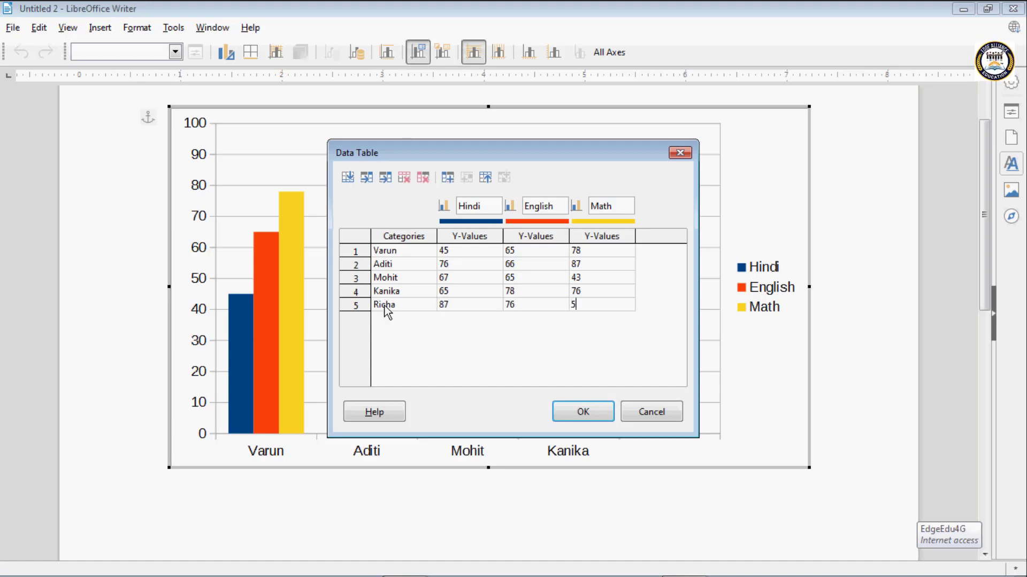
text(4)
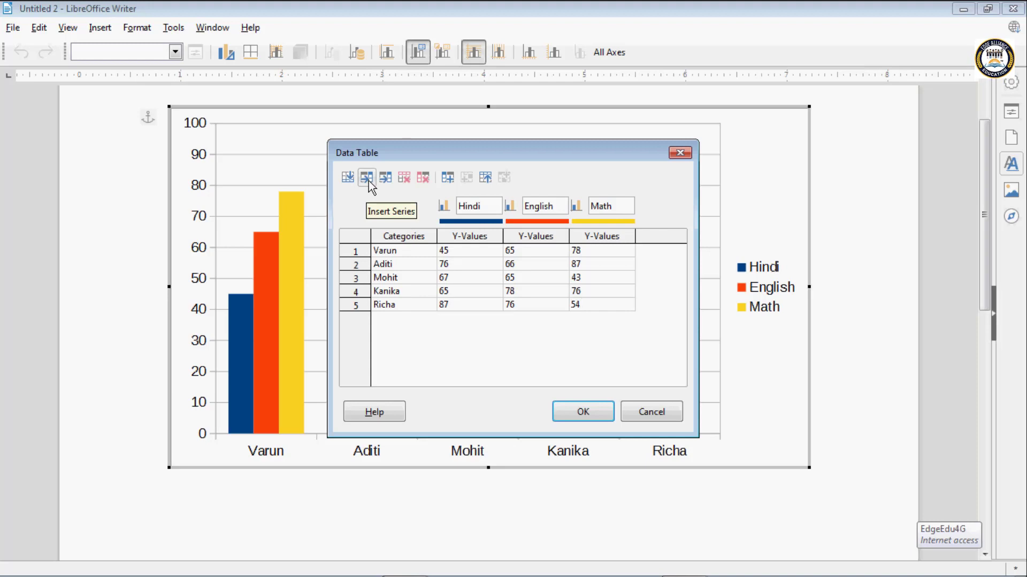
- Insert a new data series after Math and name it Art
click(367, 178)
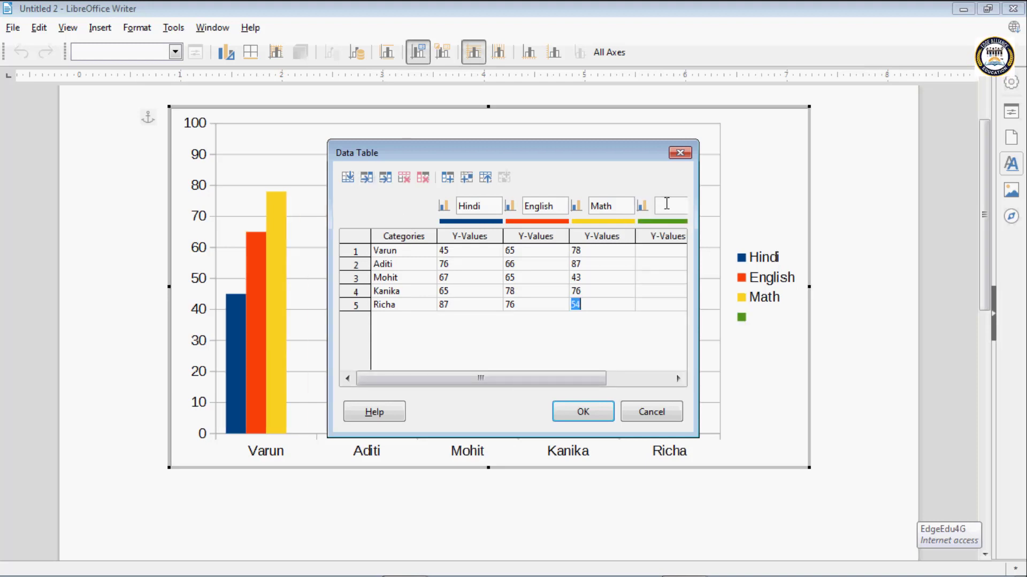
click(667, 205)
click(610, 206)
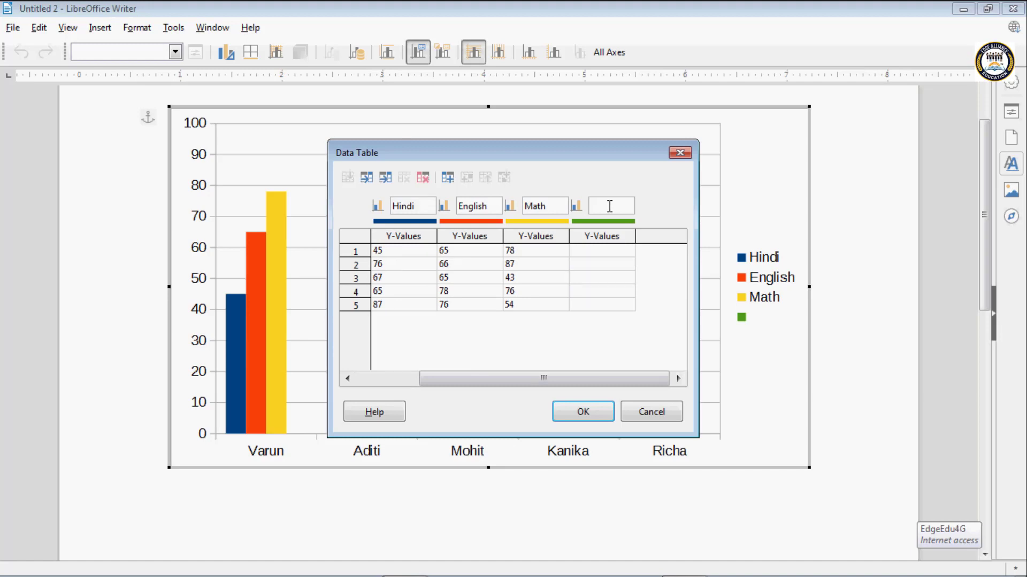
text(Art)
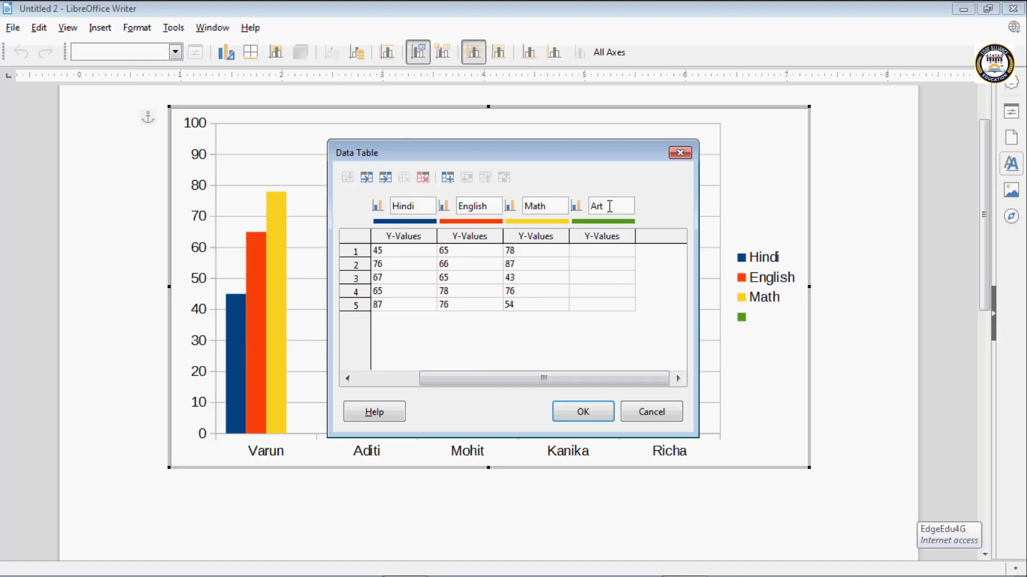
- Fill the Art series with the values 56, 67, 56, 78 and 45 for rows 1 to 5
click(613, 255)
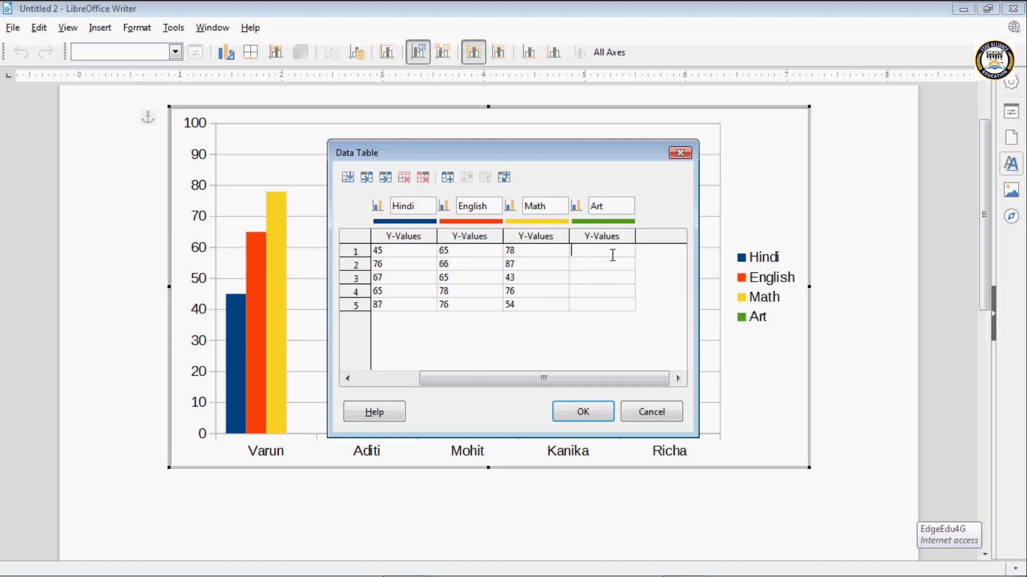
text(56)
click(615, 265)
text(67)
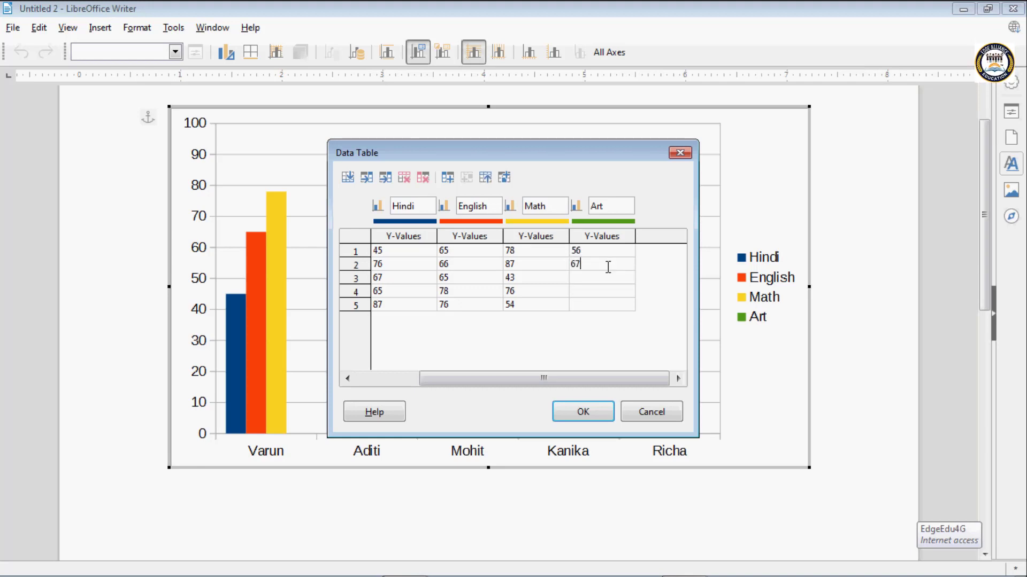
click(595, 277)
text(56)
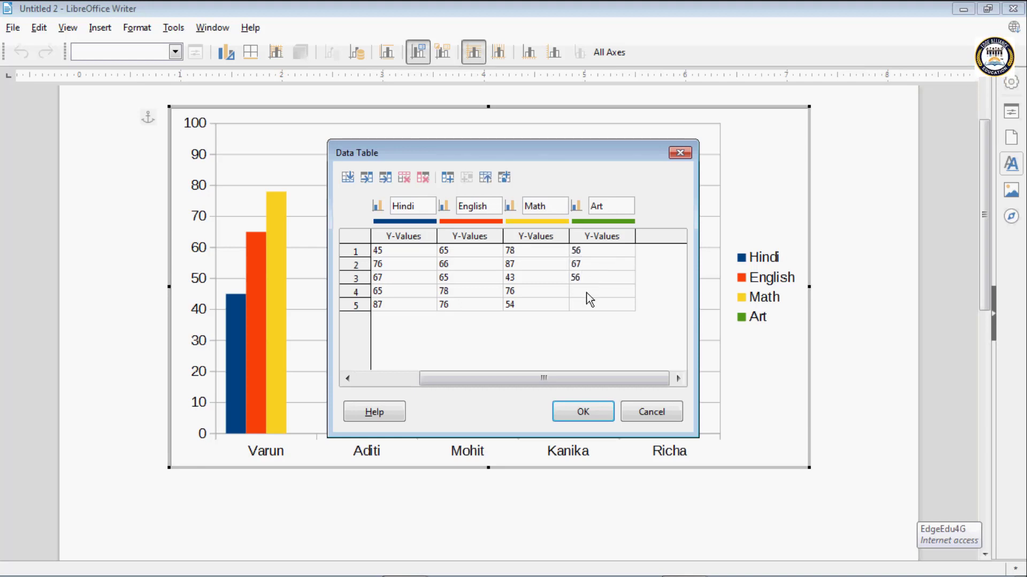
click(587, 295)
text(78)
click(582, 304)
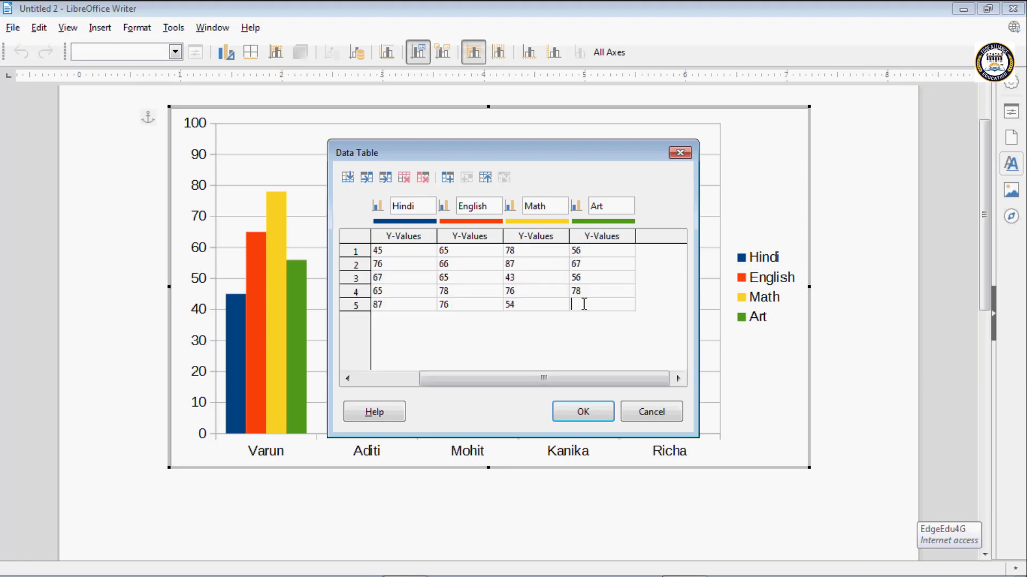
text(45)
- Insert a text column beside the student names and select its first cell
drag(506, 377, 443, 375)
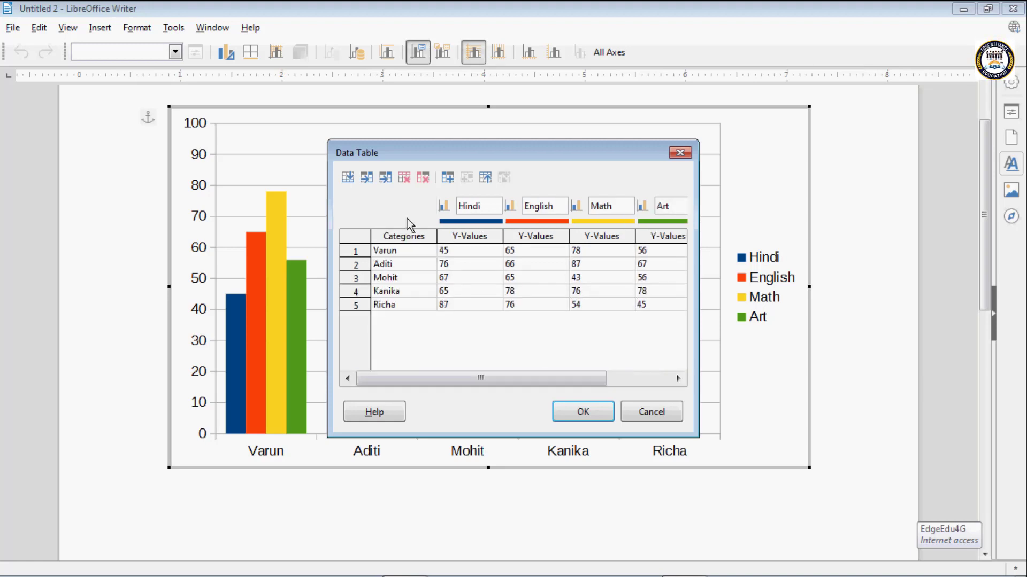
click(385, 179)
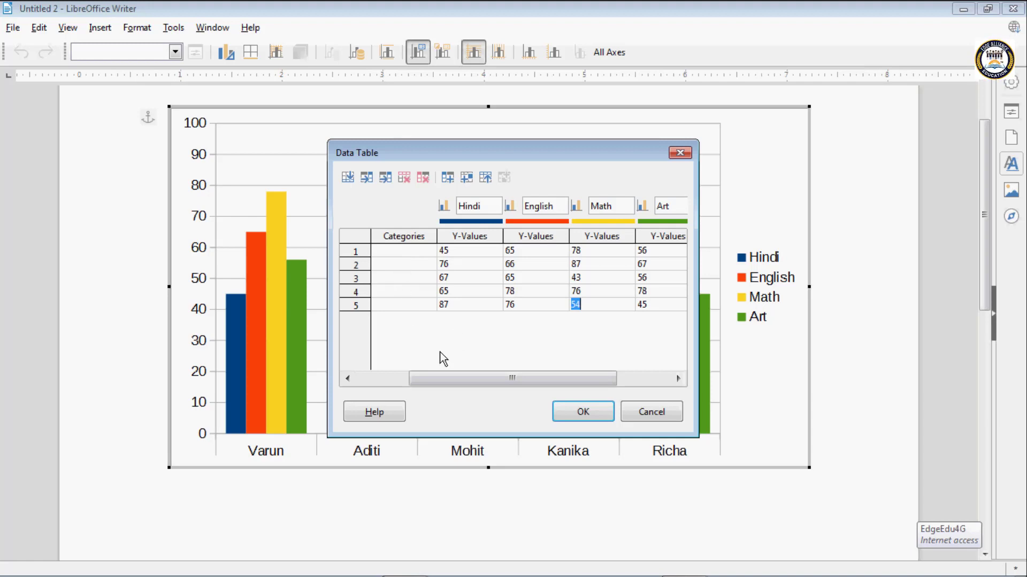
drag(462, 378, 410, 378)
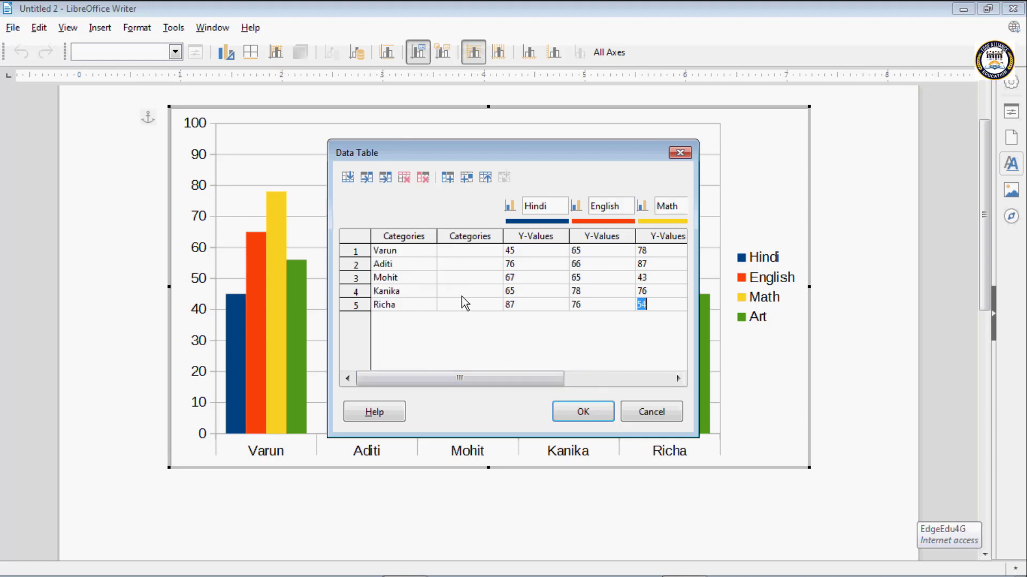
click(451, 252)
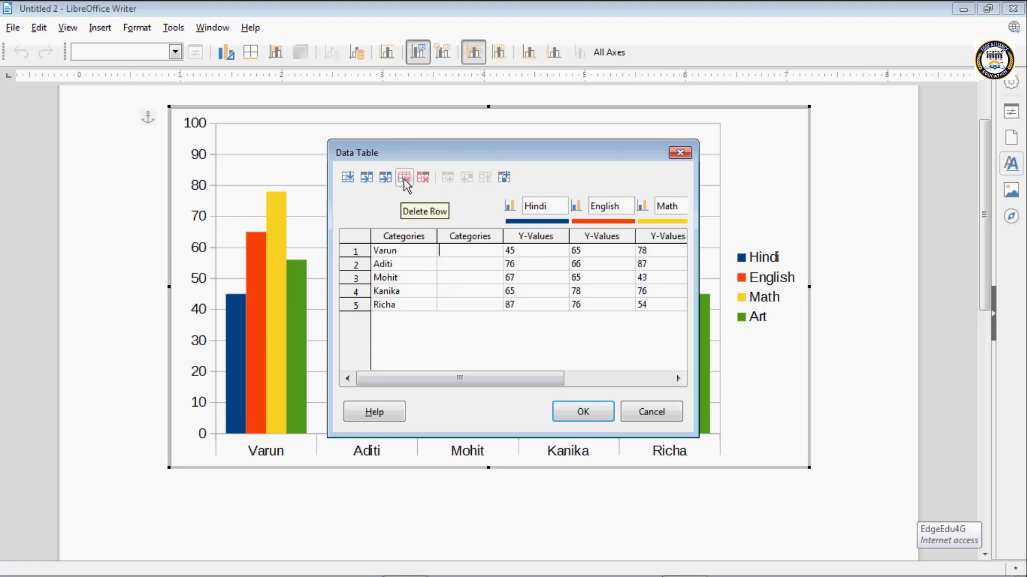
- Delete row 5 from the chart data, and select the first cell of the empty text column
click(406, 305)
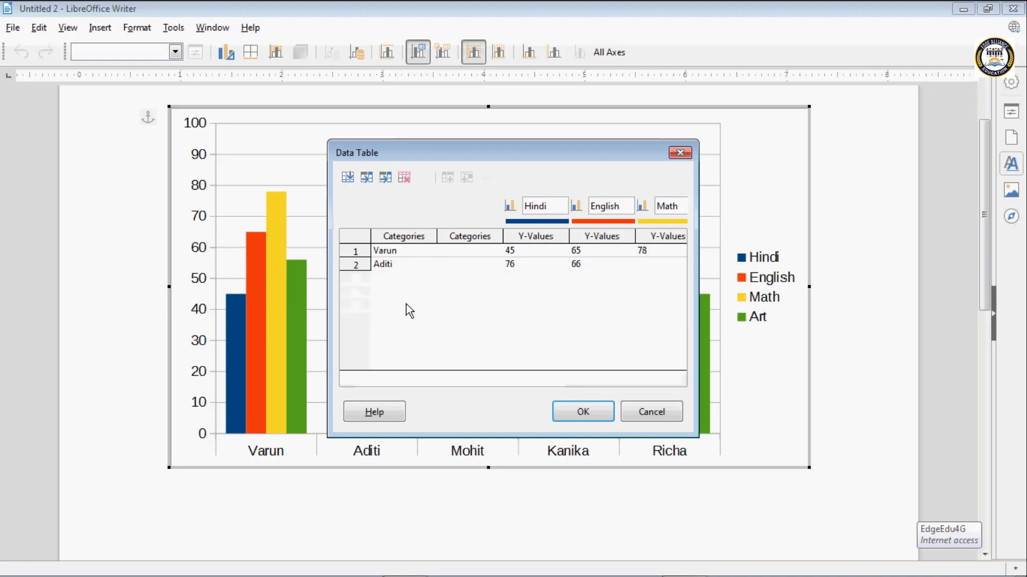
click(408, 305)
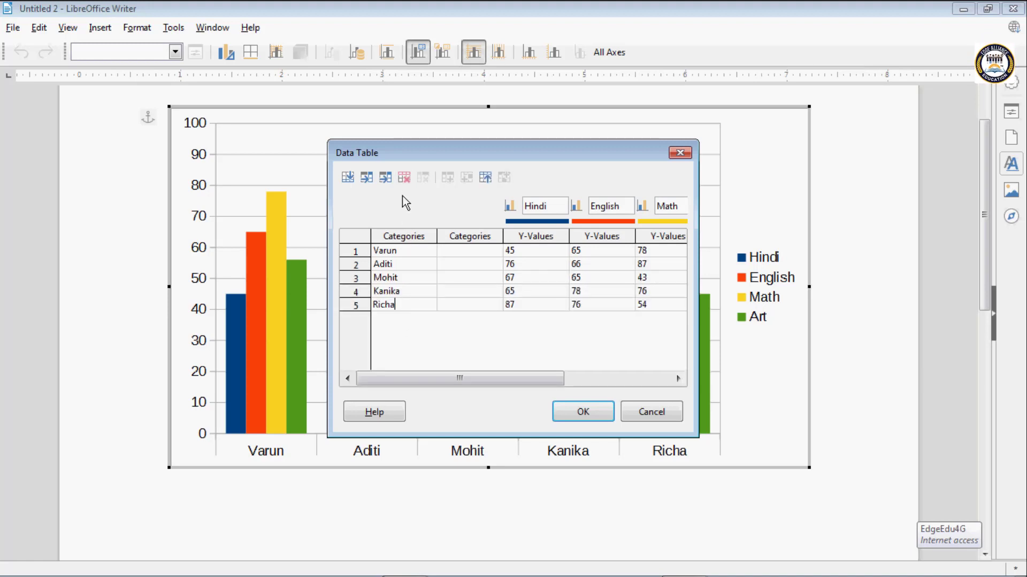
click(404, 180)
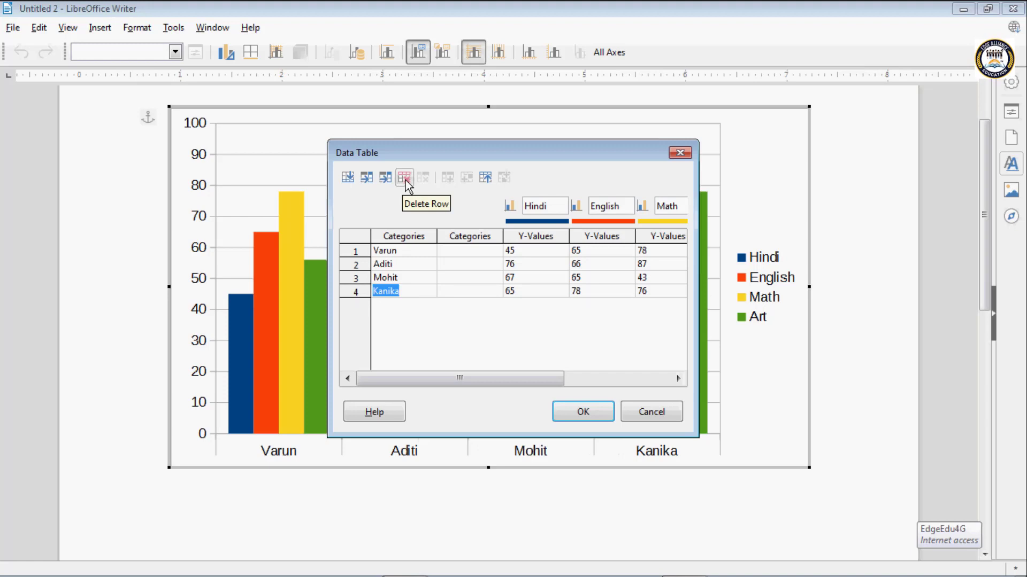
click(457, 250)
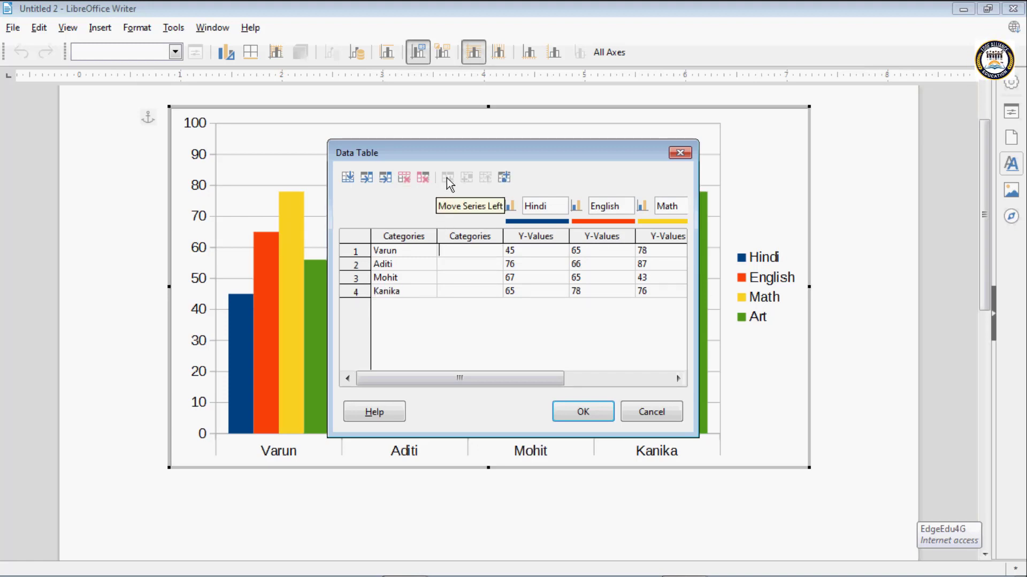
- Shift the Hindi series right past English and Math, and move it back one place to sit between them
click(537, 251)
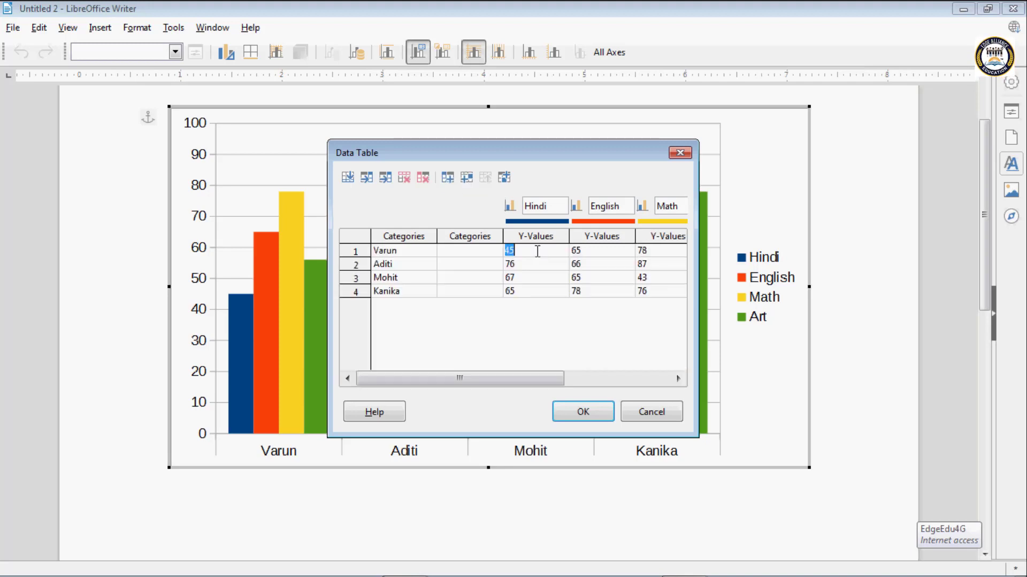
click(546, 209)
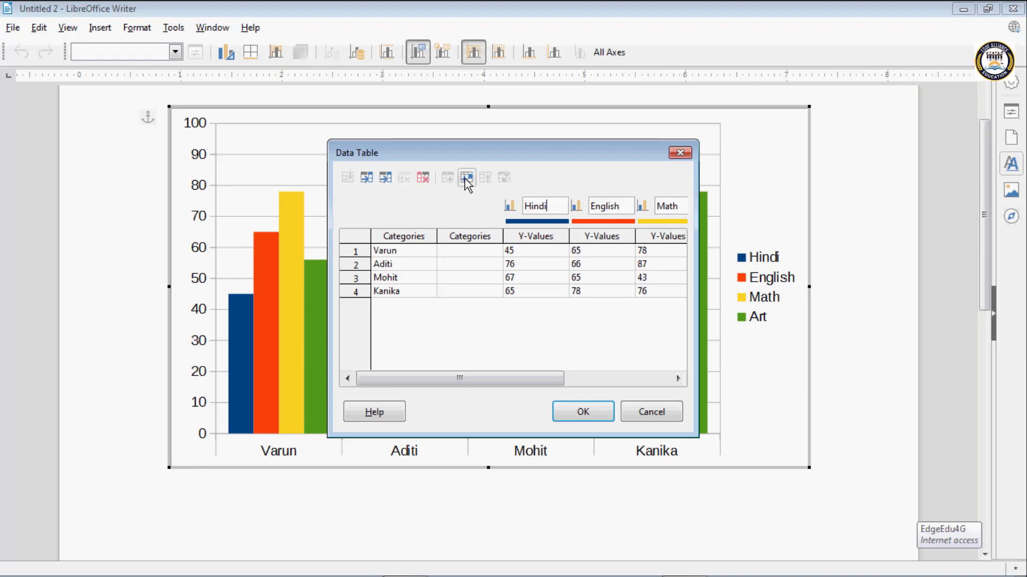
click(534, 249)
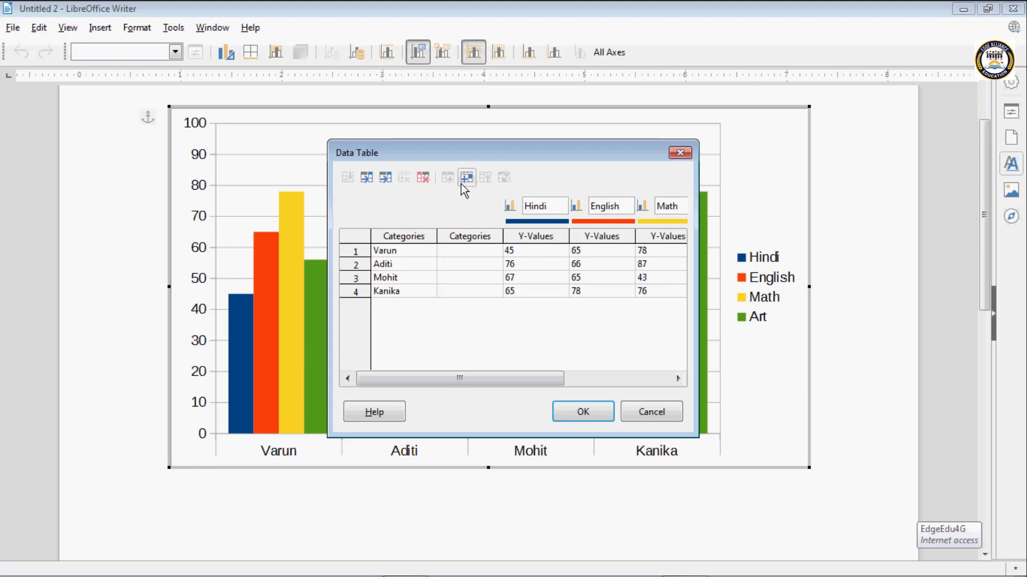
click(537, 234)
click(550, 206)
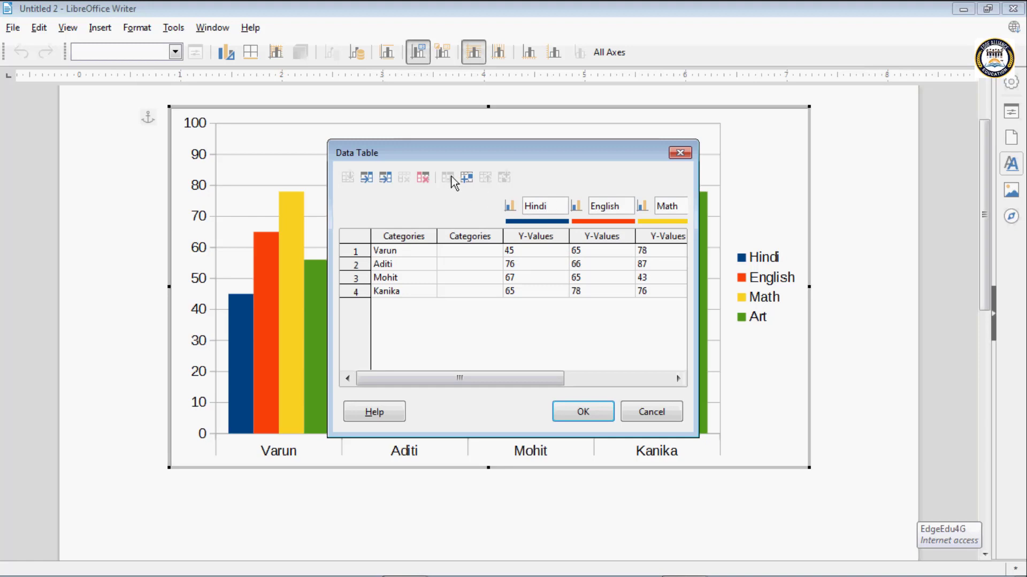
click(466, 177)
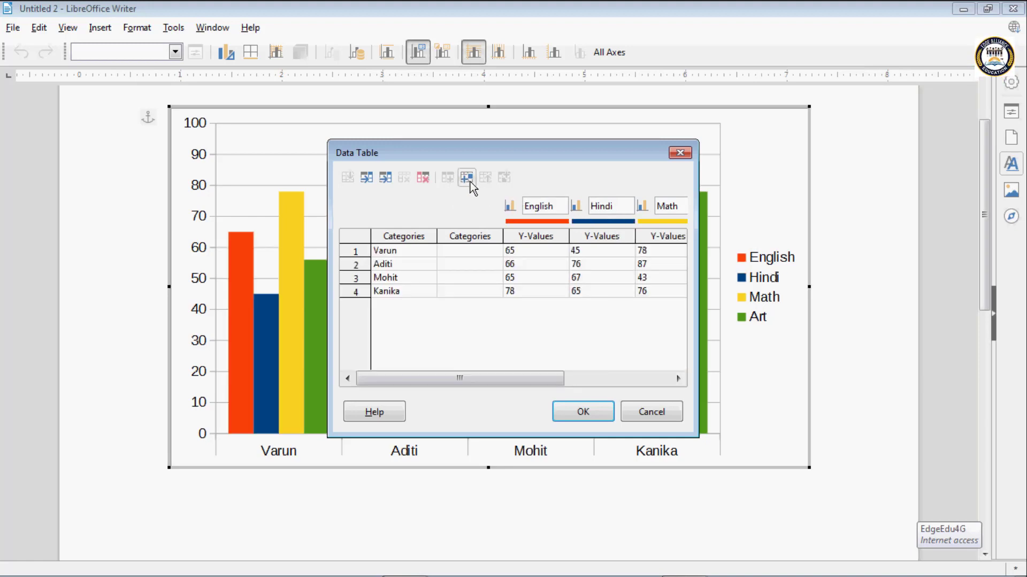
click(467, 178)
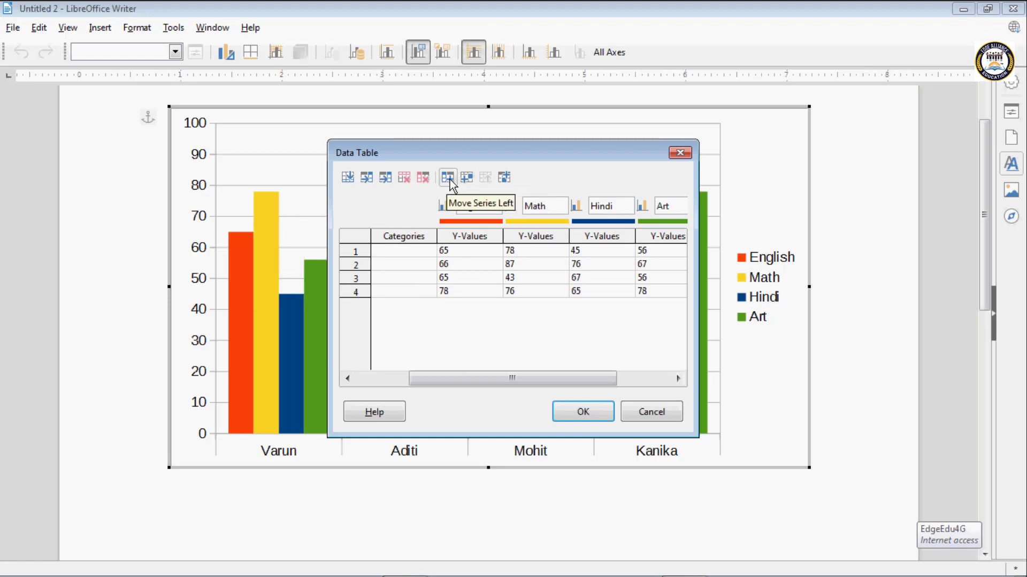
click(450, 179)
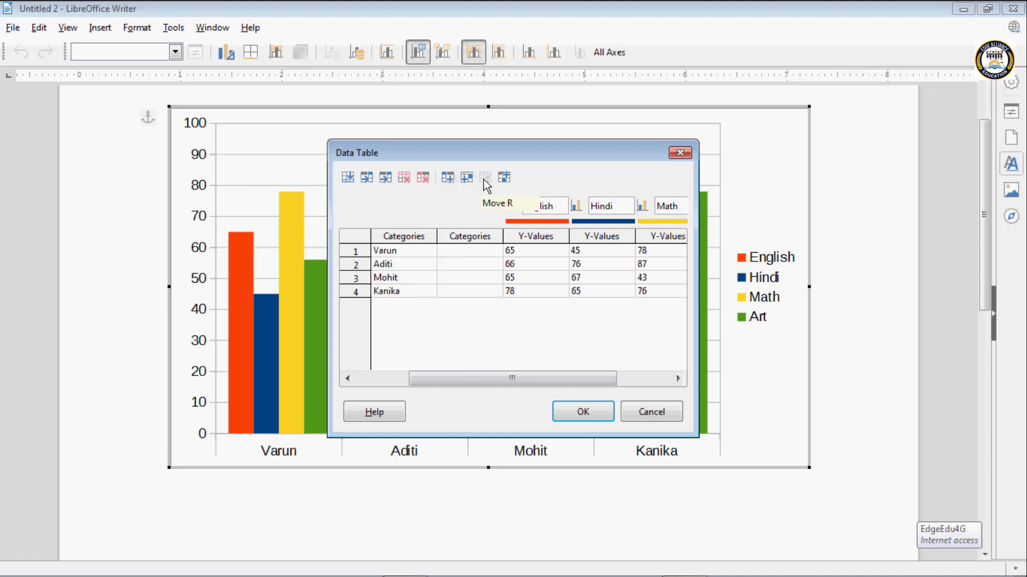
- Move the row 4 student's data up to row 1 and back down to row 3
click(411, 293)
click(410, 288)
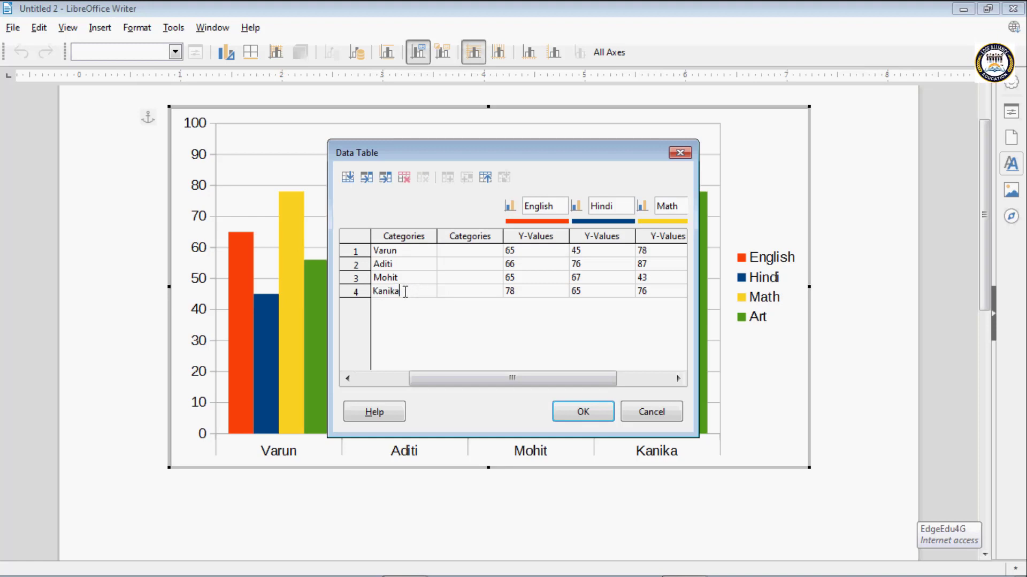
click(485, 178)
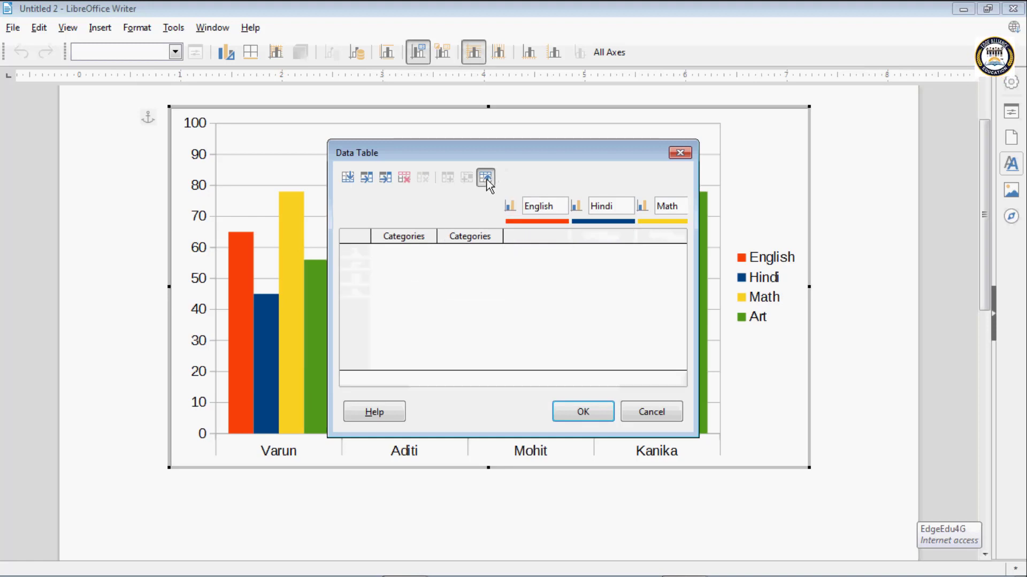
click(486, 178)
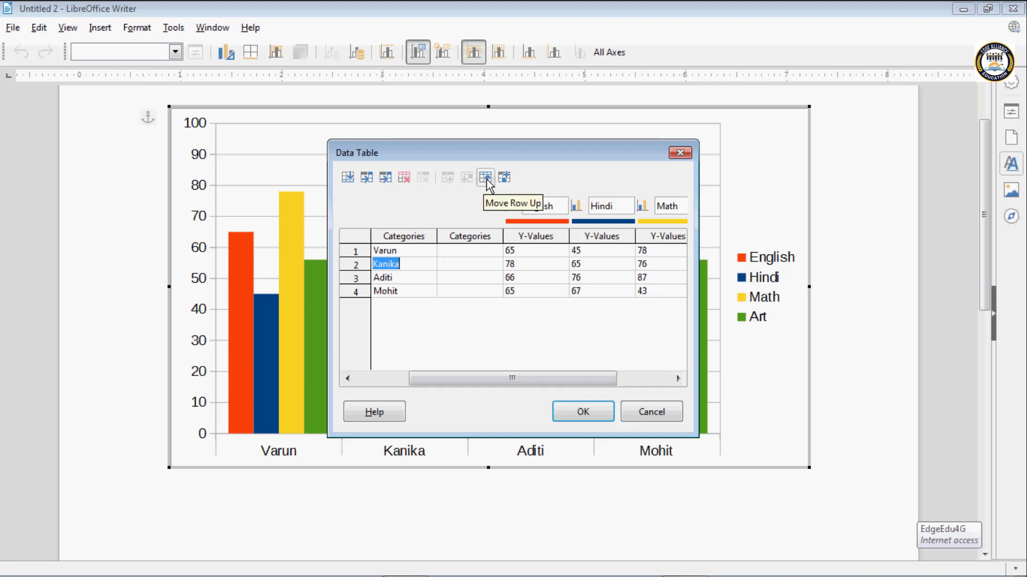
click(486, 178)
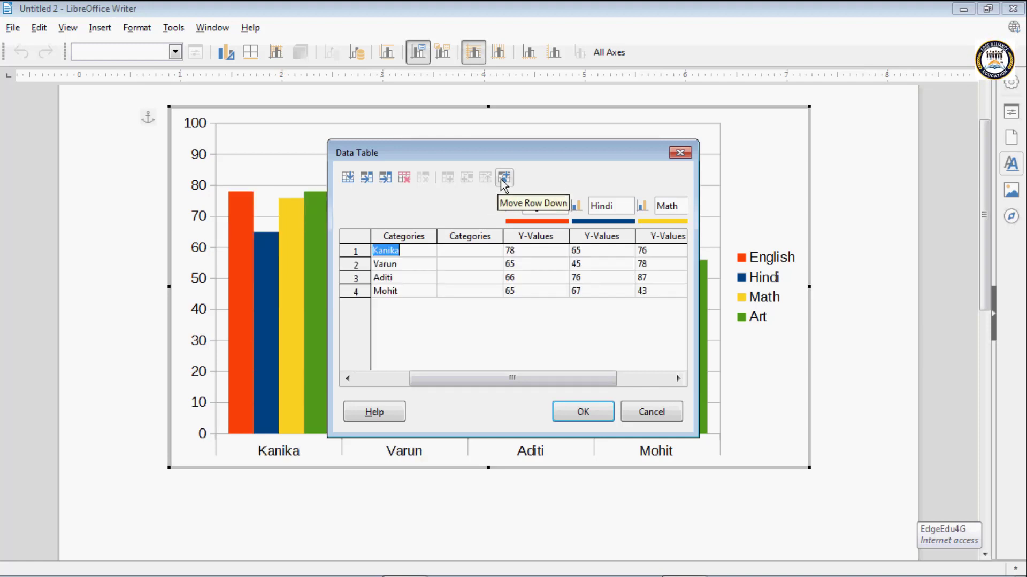
click(503, 182)
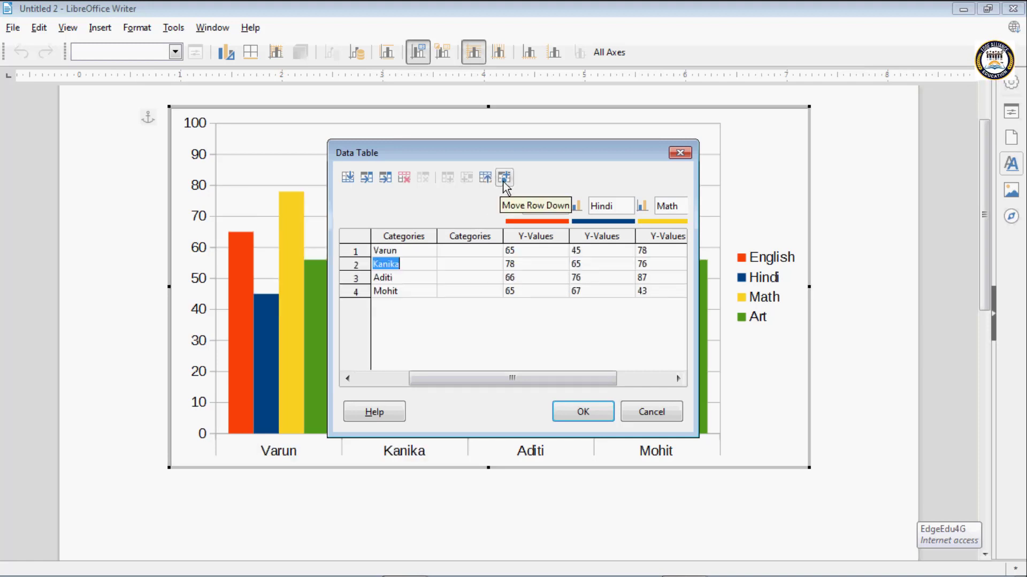
click(503, 182)
- Delete the empty text column from the chart data and apply the data table changes
click(464, 252)
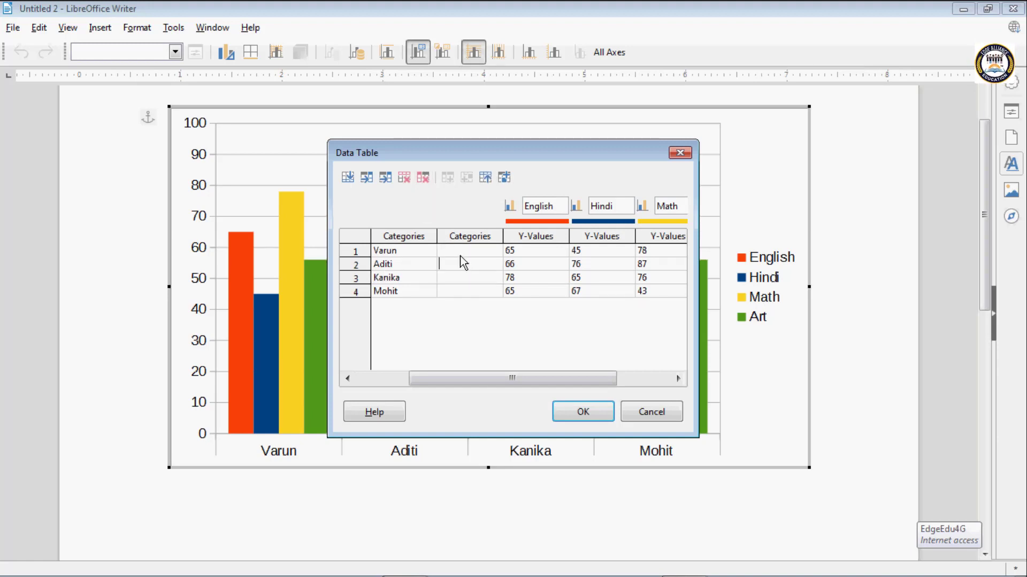
click(425, 184)
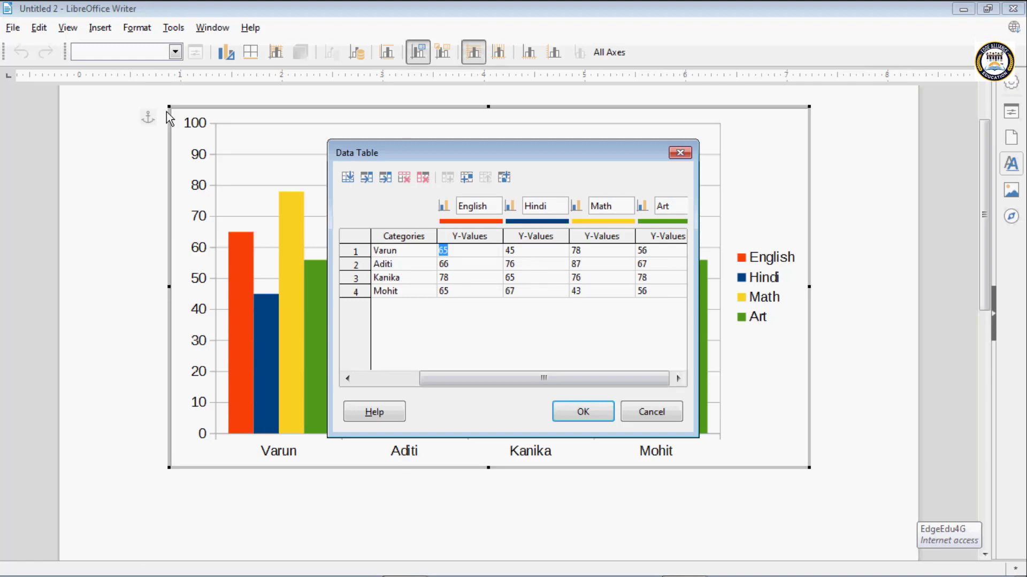
drag(463, 378, 398, 379)
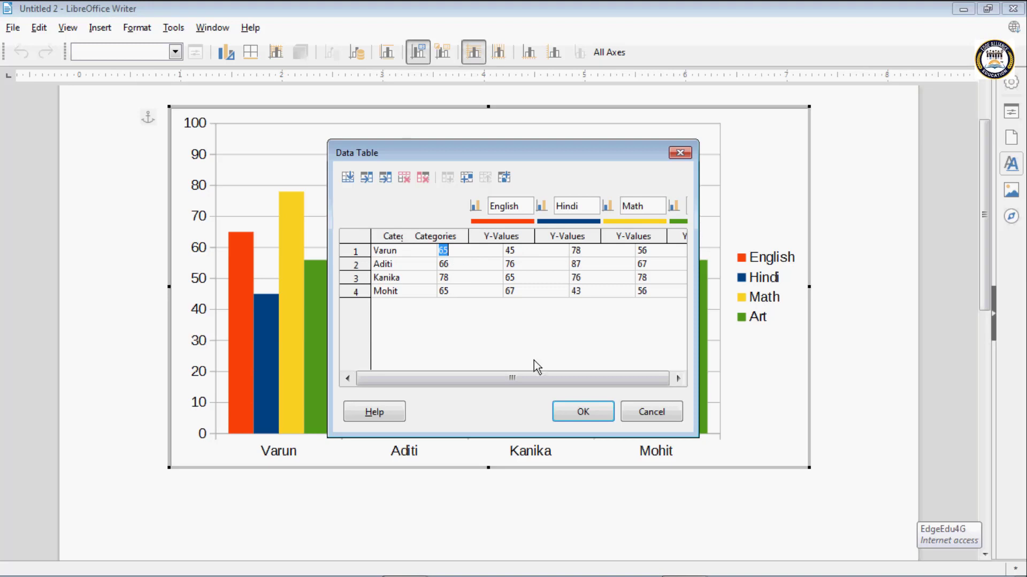
click(581, 413)
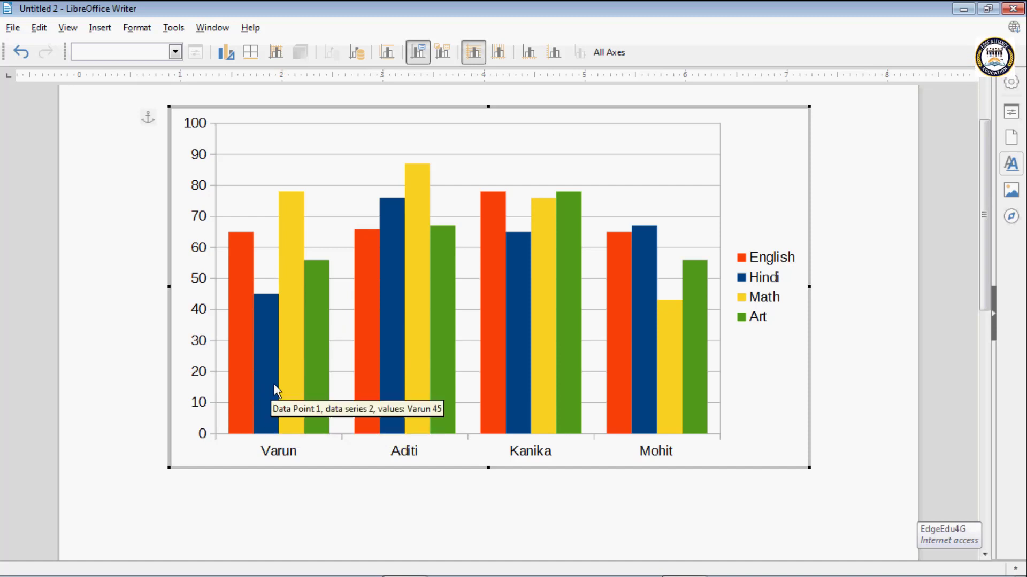
- Select the Chart Area element and give it a Continuous border in Lime
click(173, 52)
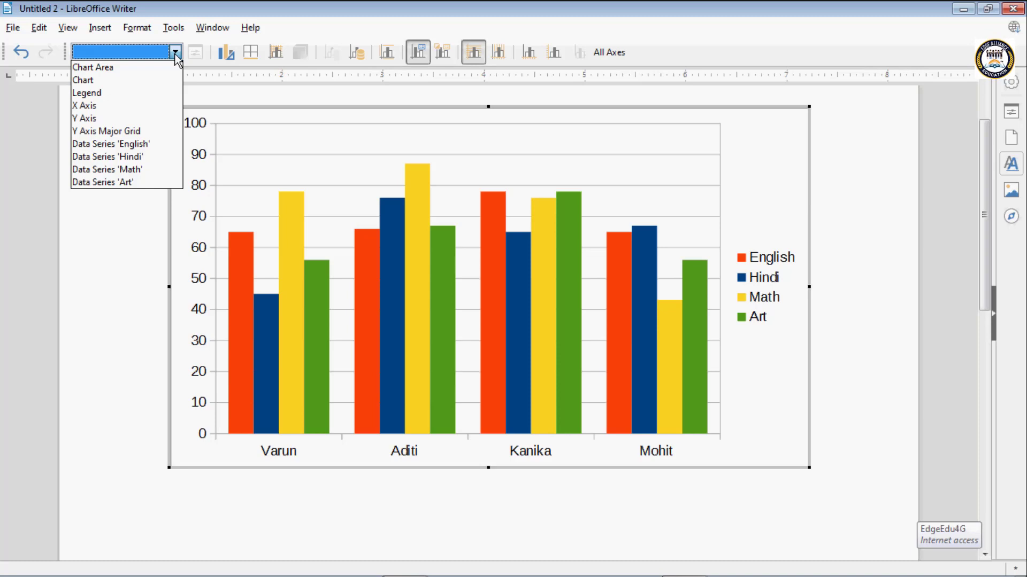
click(98, 66)
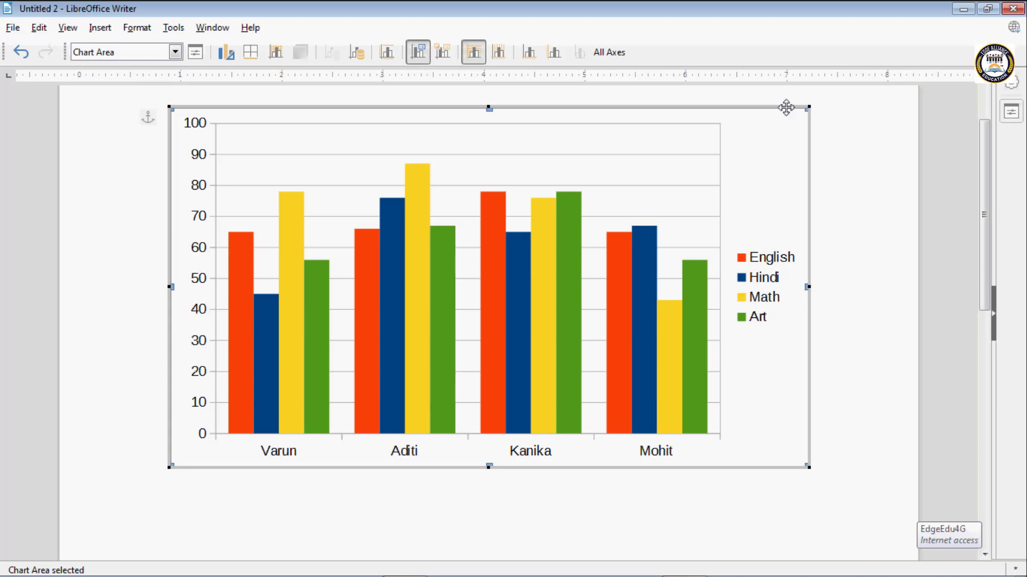
click(175, 52)
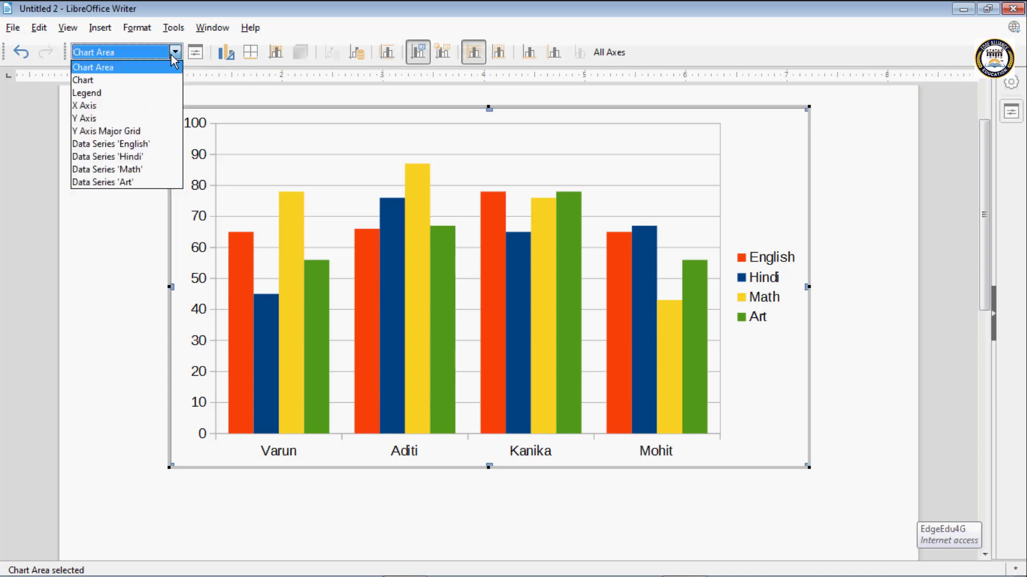
click(105, 68)
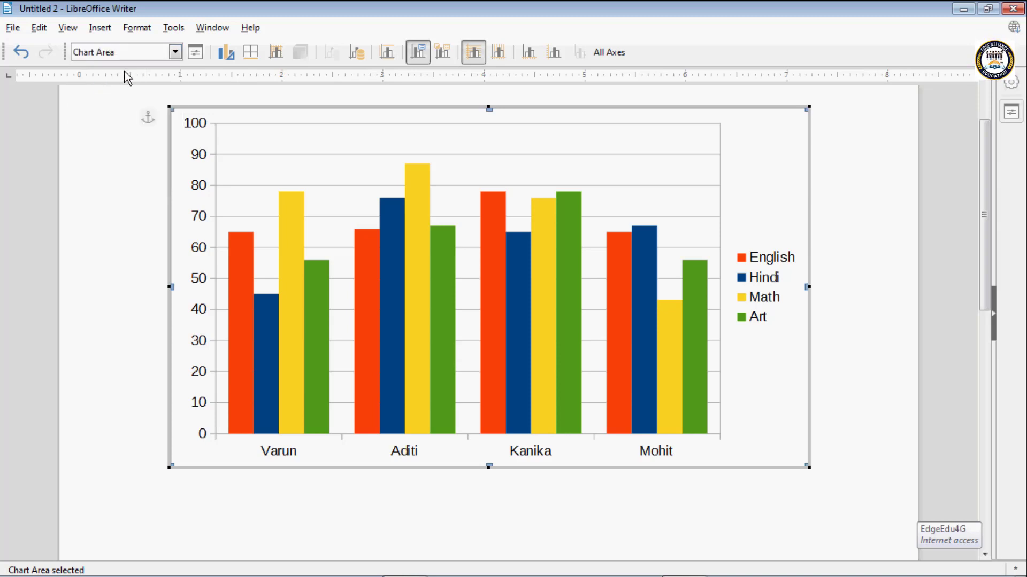
click(196, 52)
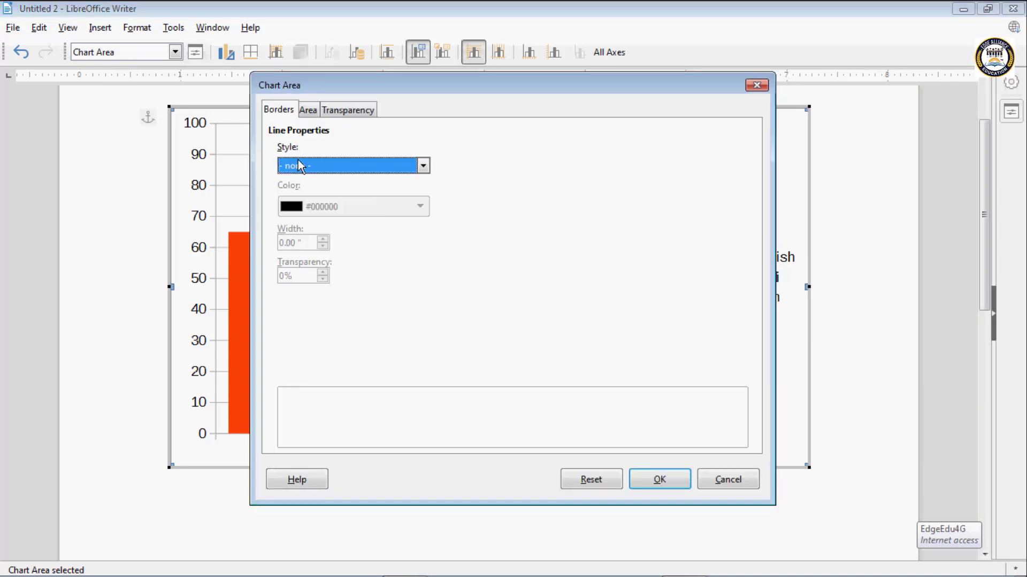
click(297, 161)
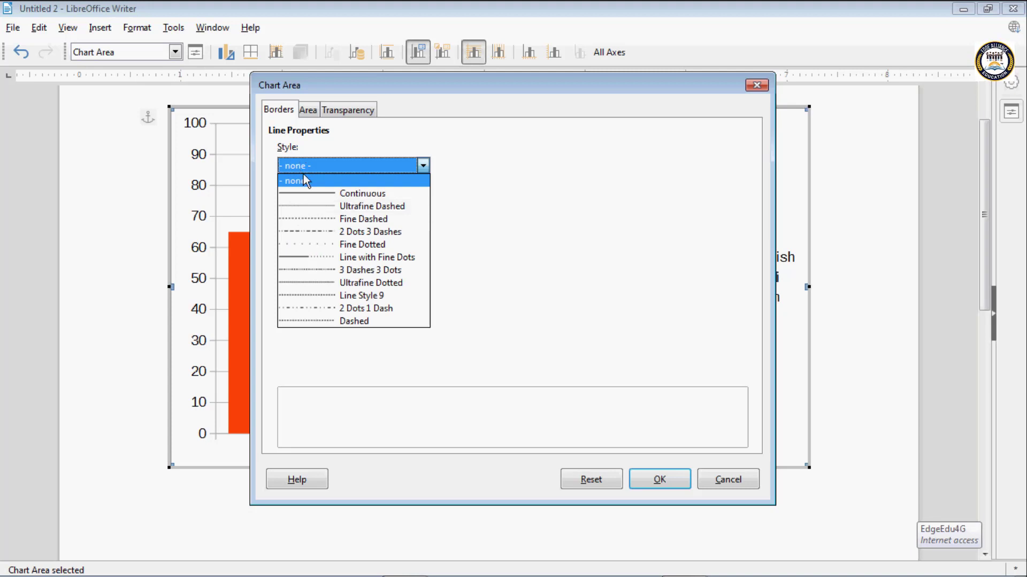
click(307, 193)
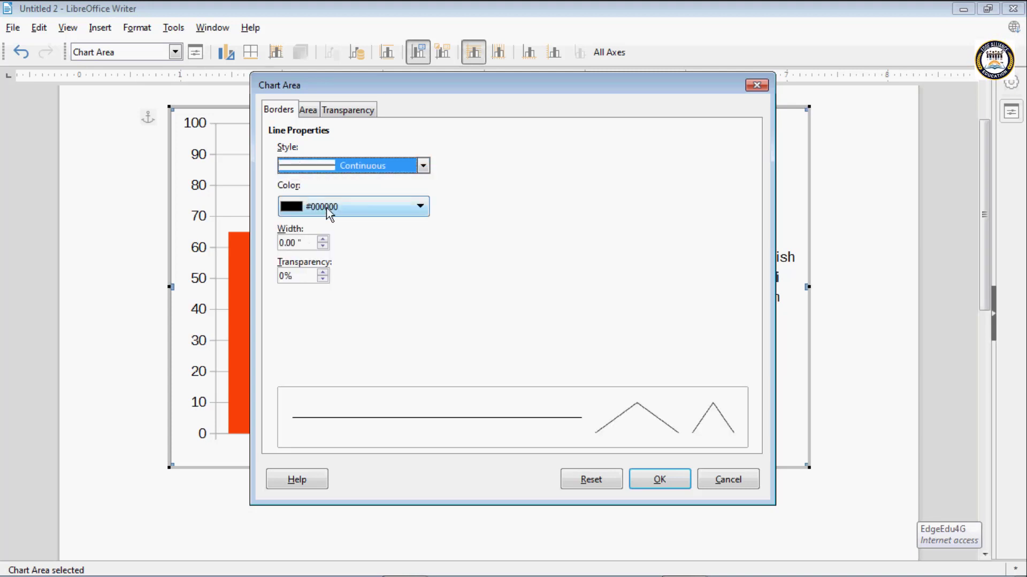
click(326, 208)
click(290, 395)
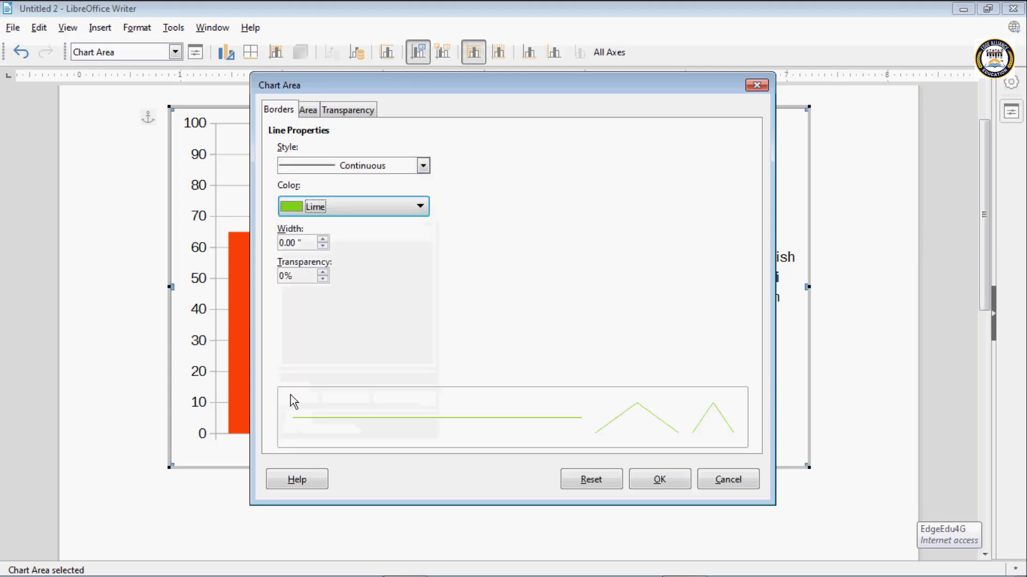
- Set the chart area border's width to 0.08" and transparency to 10%, and apply the formatting
click(323, 239)
click(322, 239)
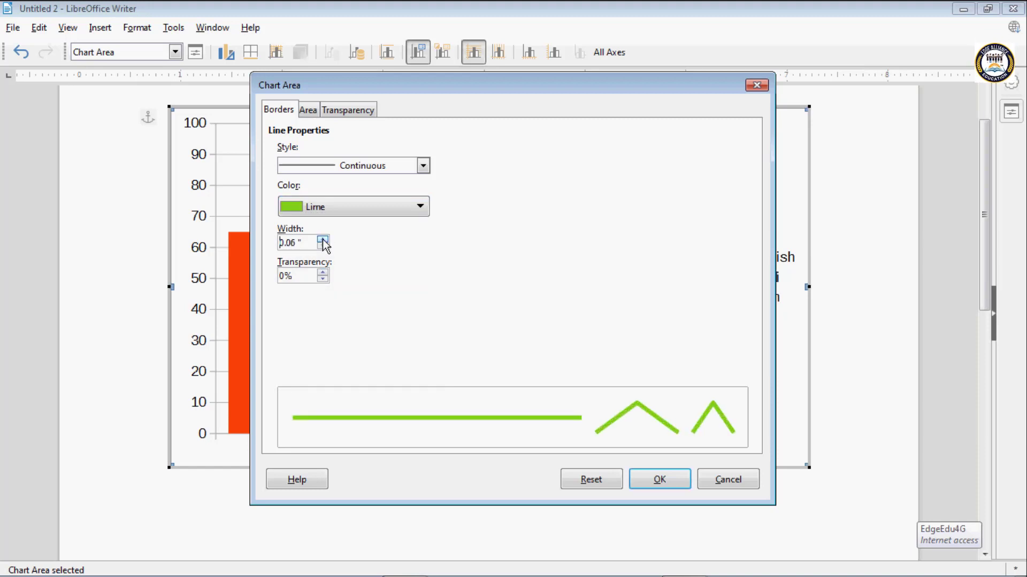
click(323, 239)
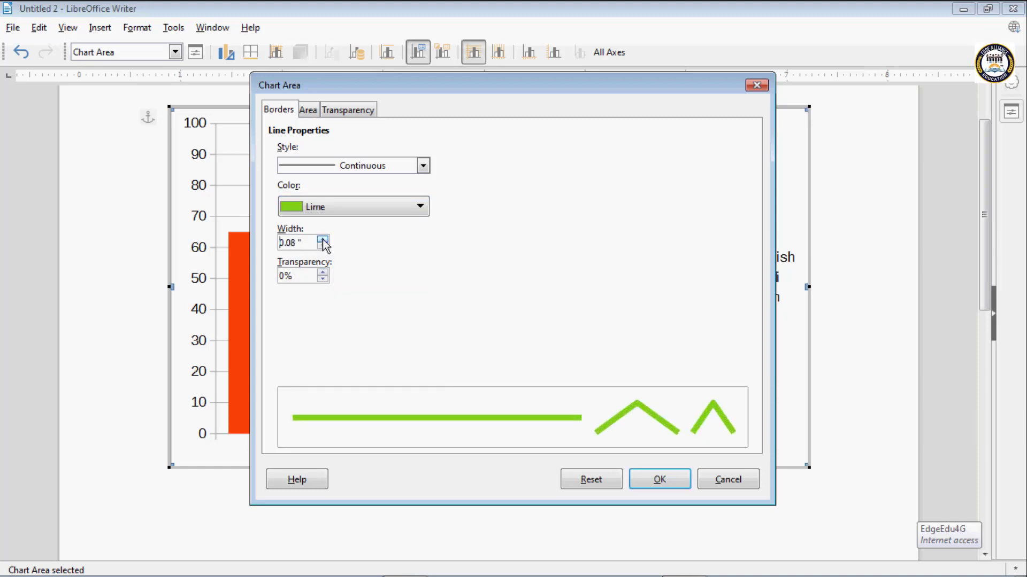
click(322, 272)
click(322, 272)
click(322, 279)
click(322, 278)
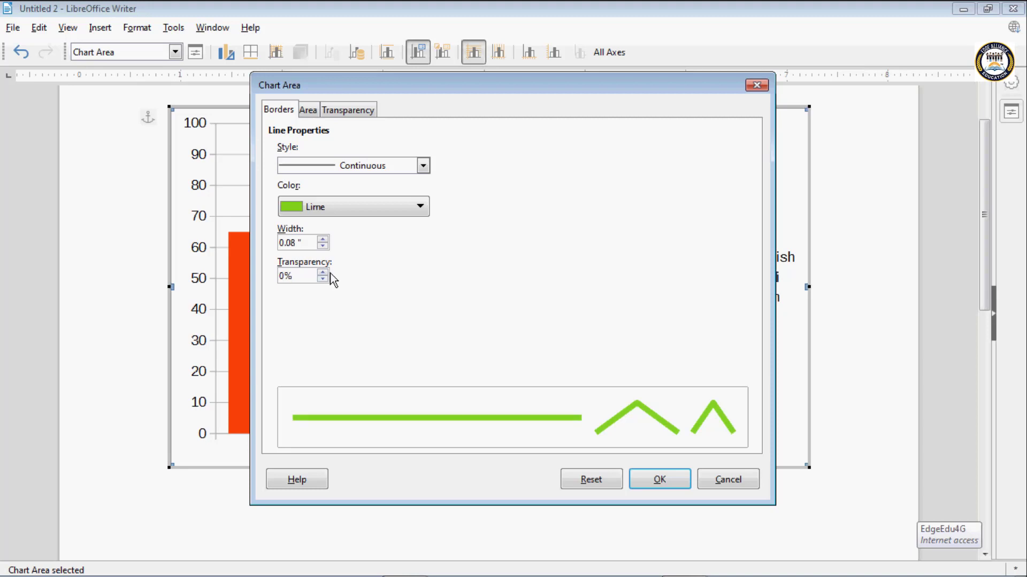
click(322, 272)
click(323, 272)
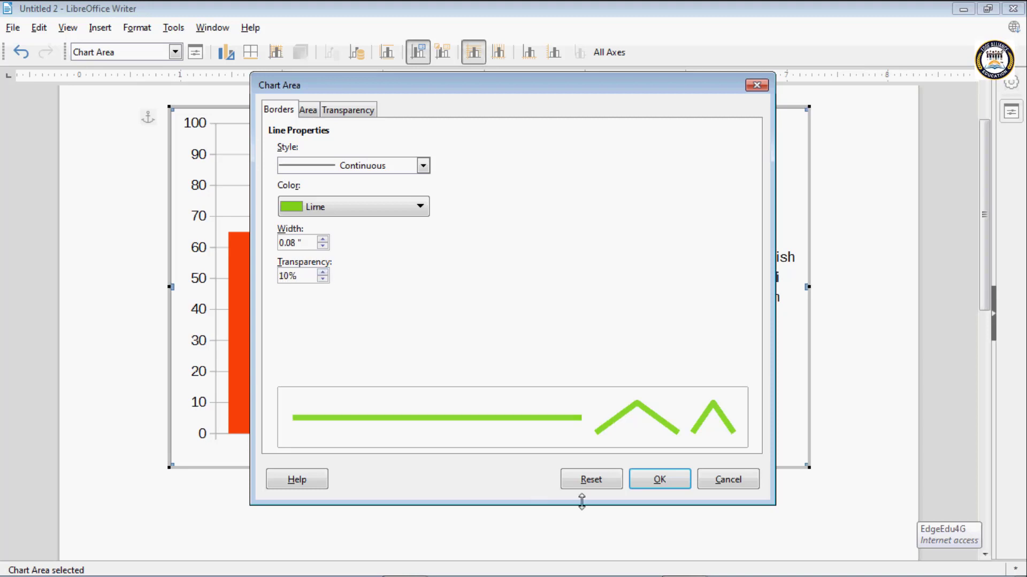
click(651, 481)
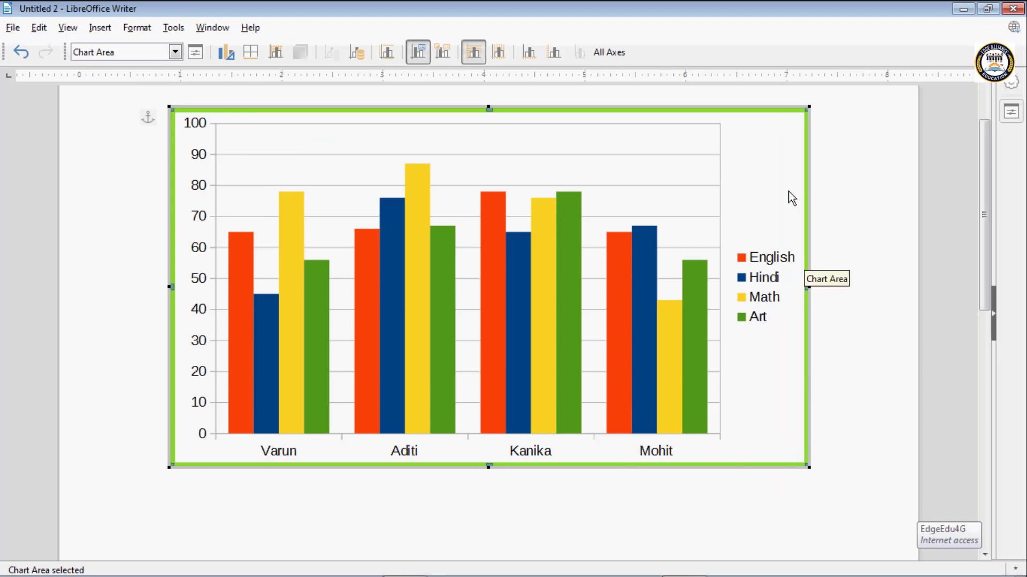
- Select the Chart element and set its wall border to the Continuous style in Yellow
click(175, 52)
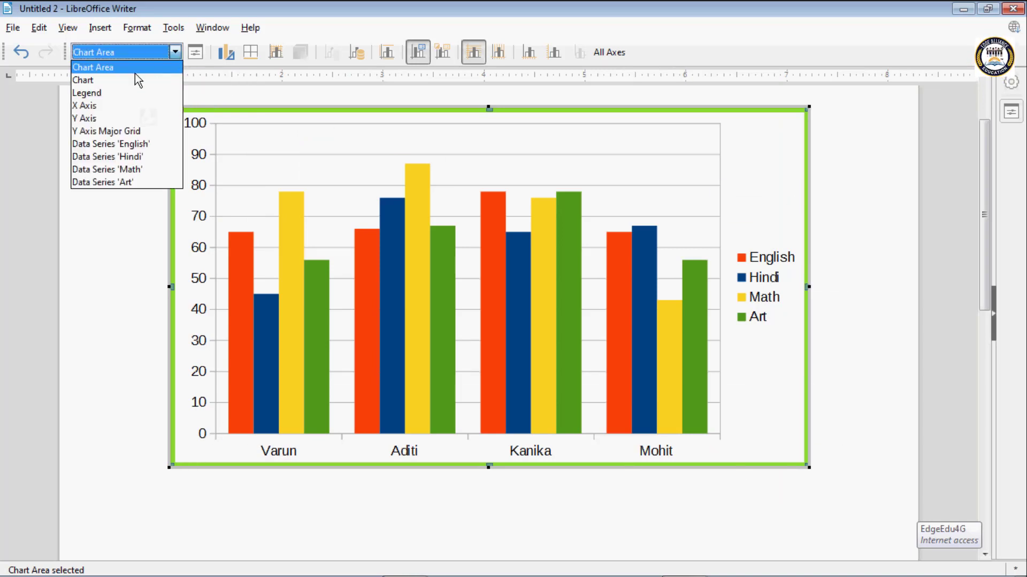
click(98, 80)
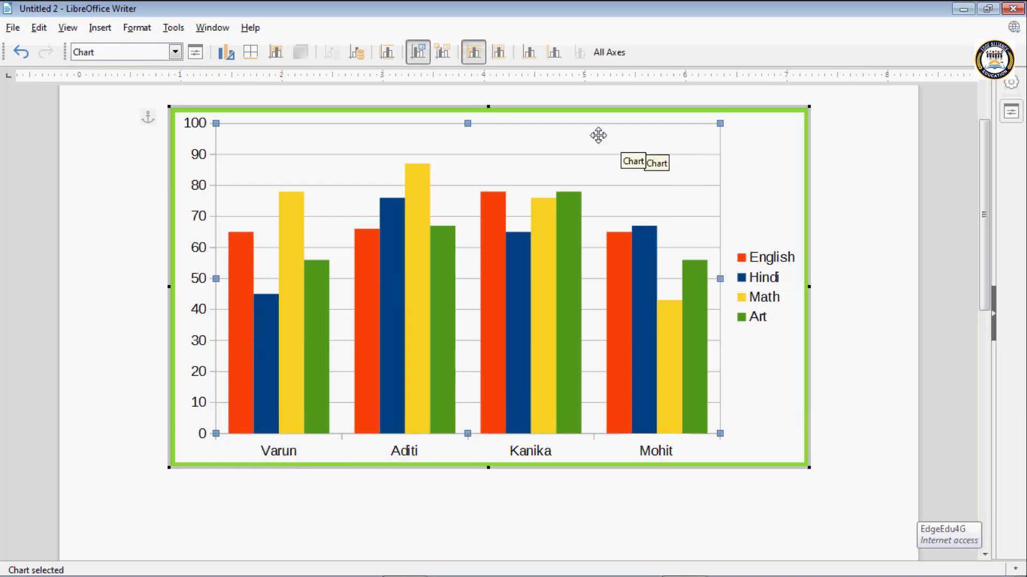
click(194, 57)
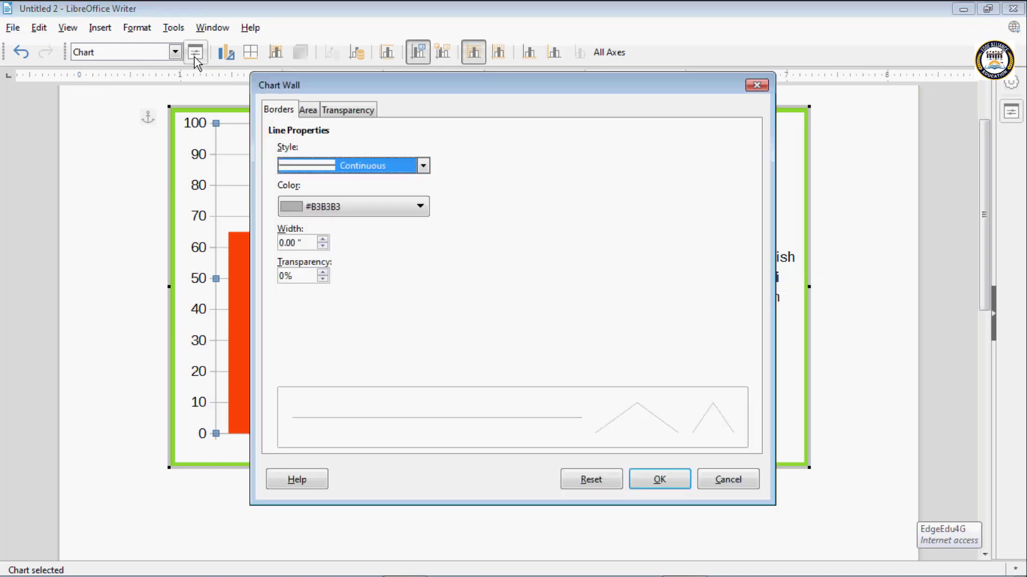
click(319, 167)
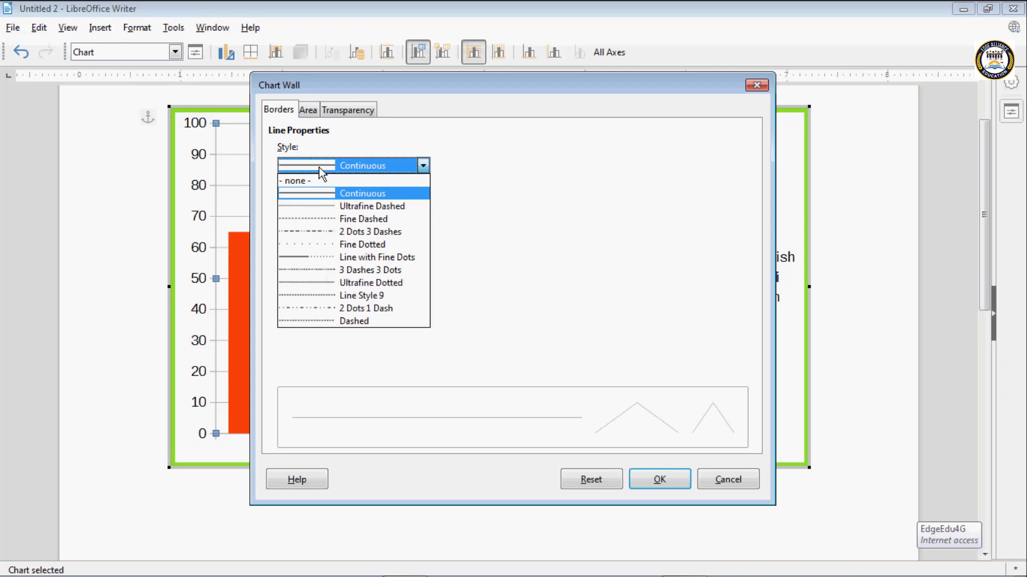
click(326, 193)
click(323, 206)
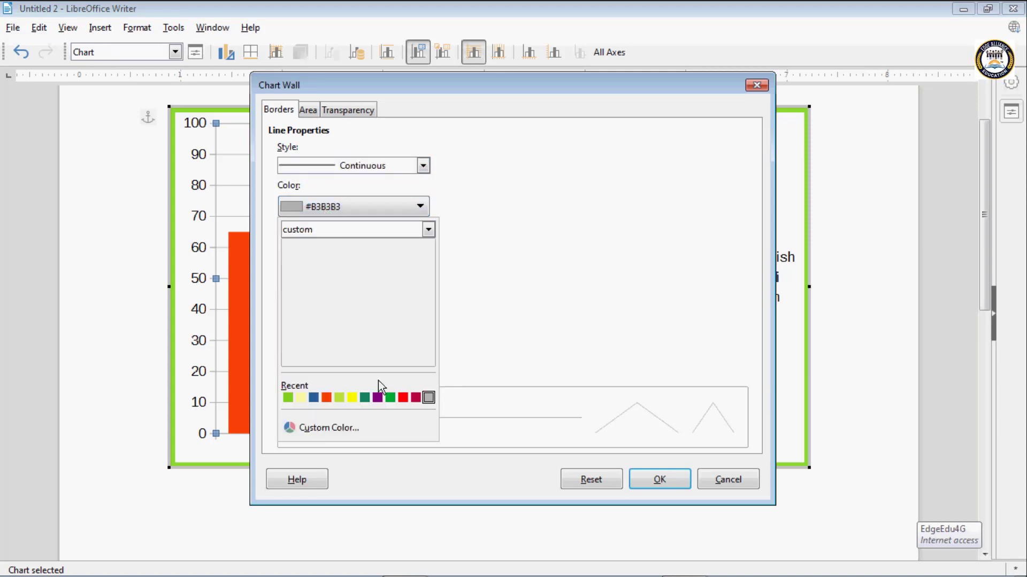
click(351, 397)
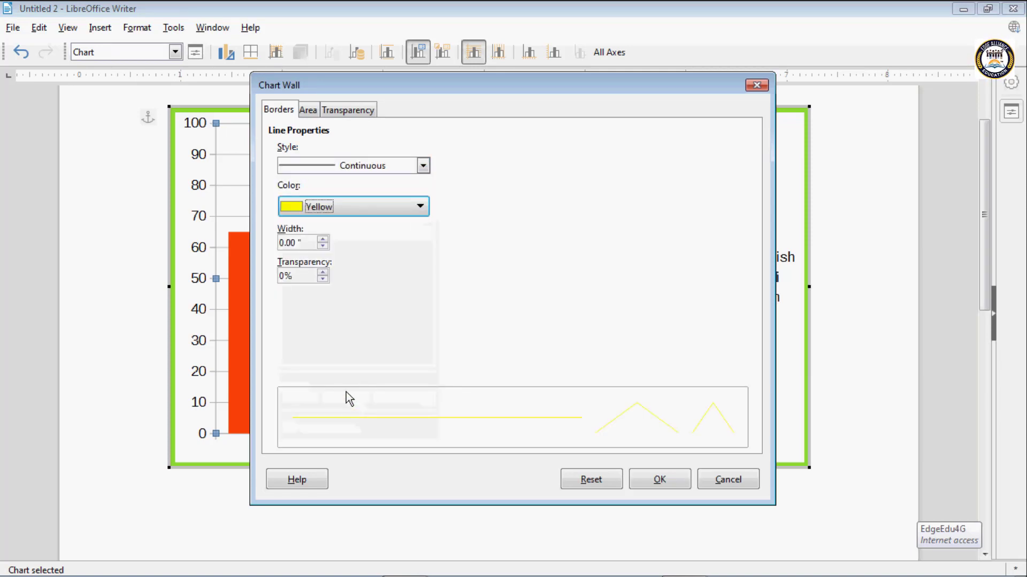
- Set the chart wall border's width to 0.04" and choose a solid yellow (ffff00) fill for the wall
click(322, 239)
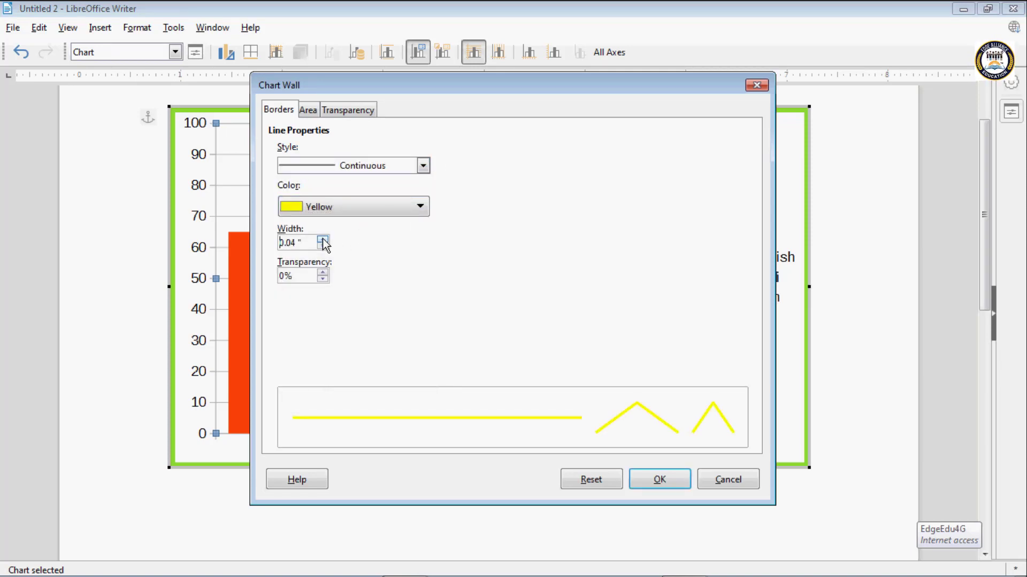
click(307, 110)
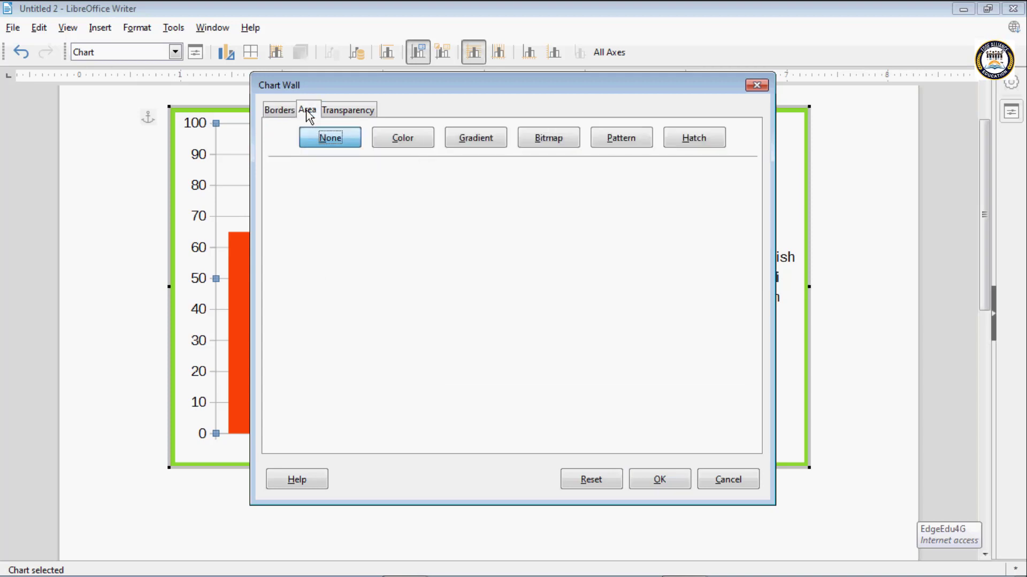
click(412, 144)
click(430, 197)
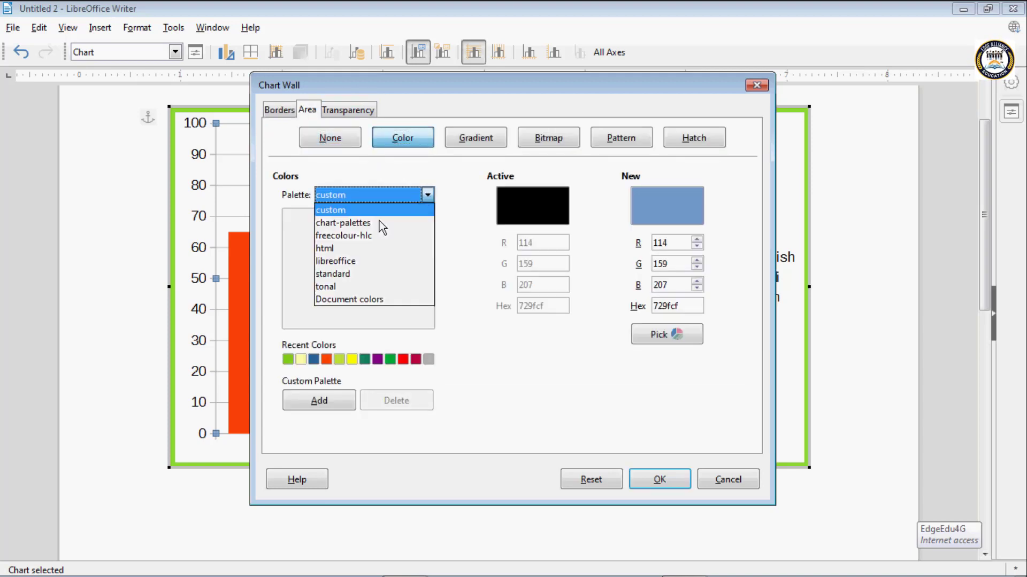
click(346, 213)
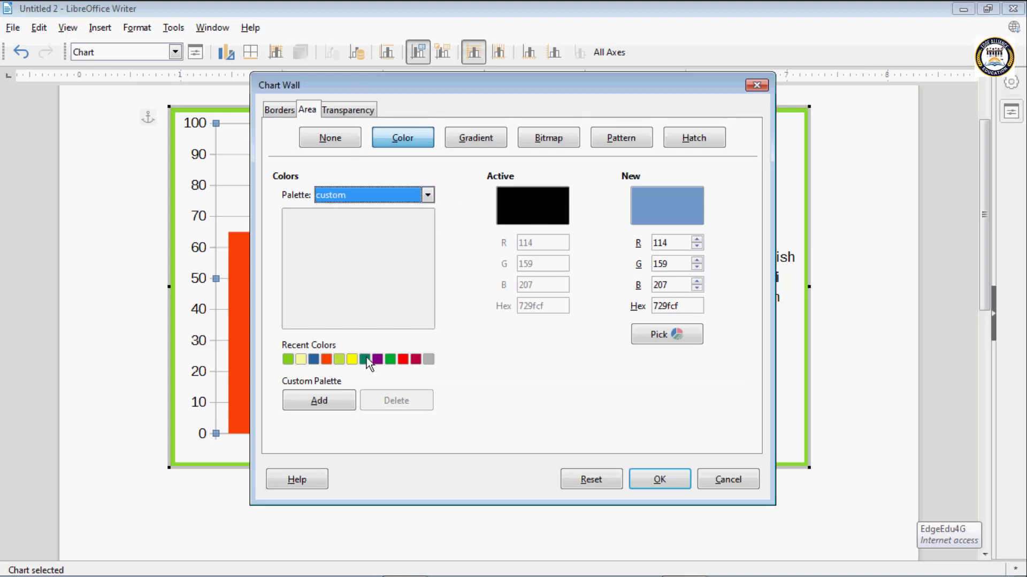
click(352, 359)
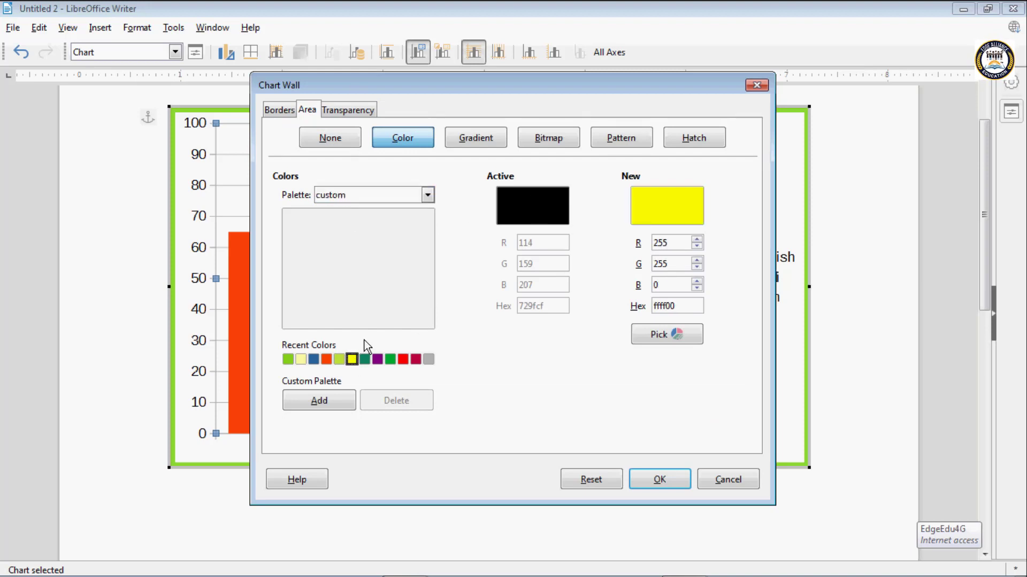
- Fill the chart wall with the linear grey gradient from #CCCCCC to #666666 and apply the formatting
click(477, 142)
click(367, 285)
click(338, 260)
click(316, 258)
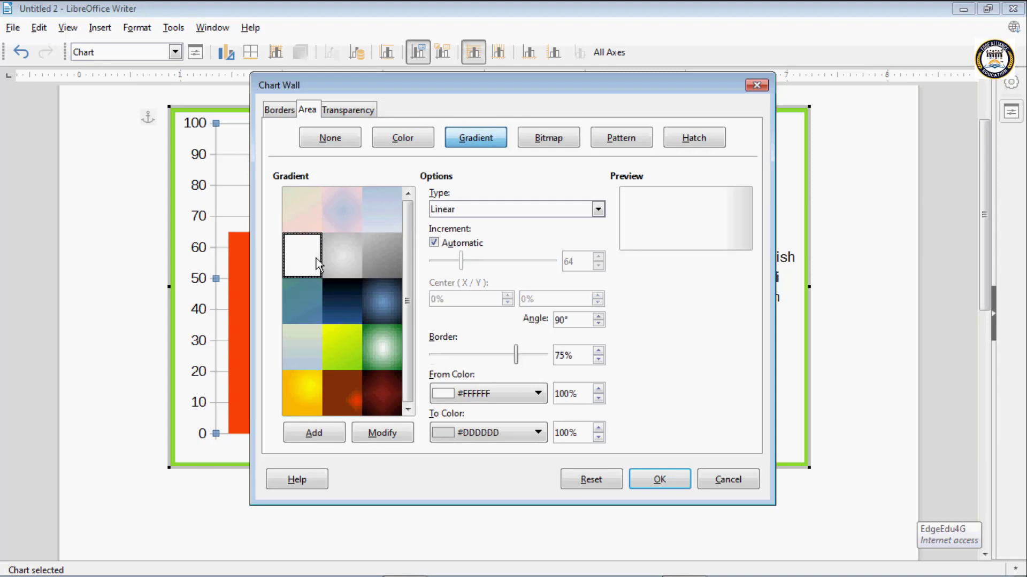
click(313, 290)
click(391, 274)
click(650, 476)
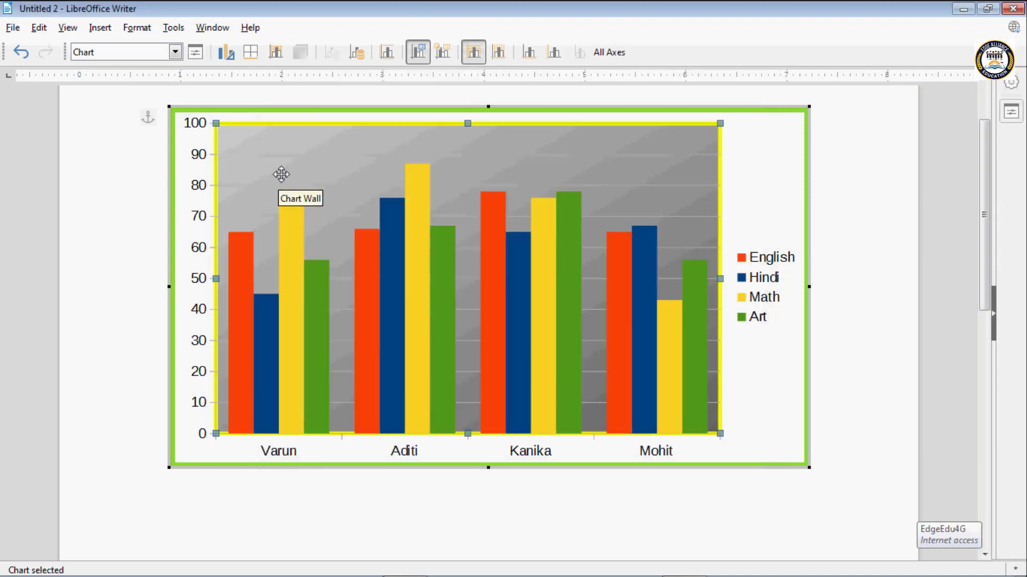
- Select the 'English' data series and open the chart type settings
click(173, 54)
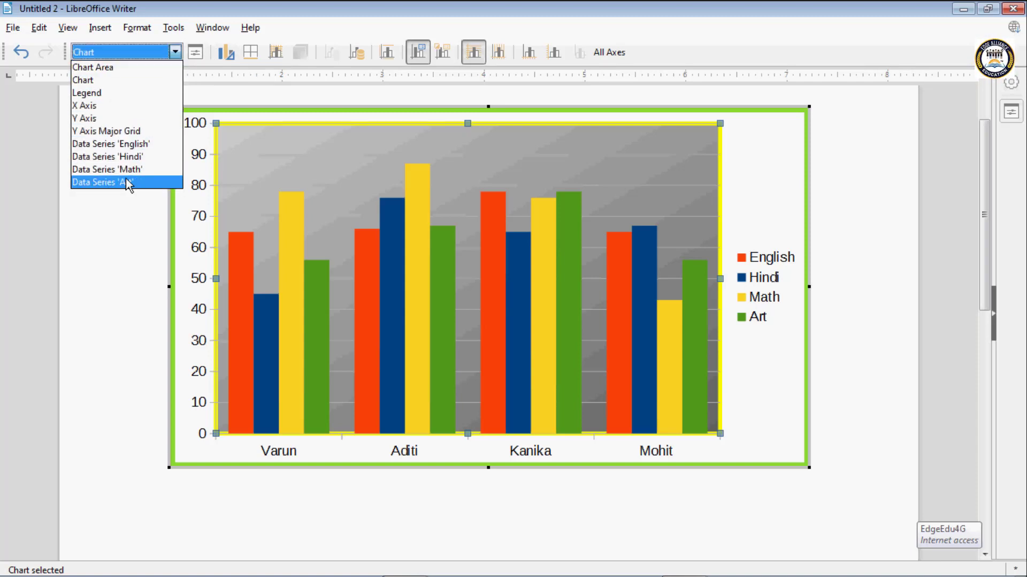
click(101, 144)
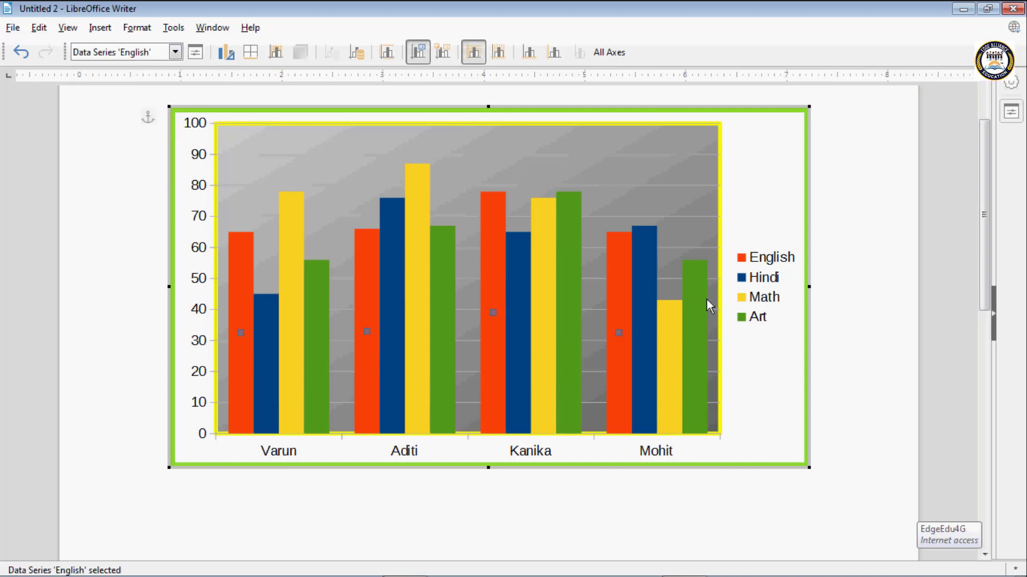
click(232, 56)
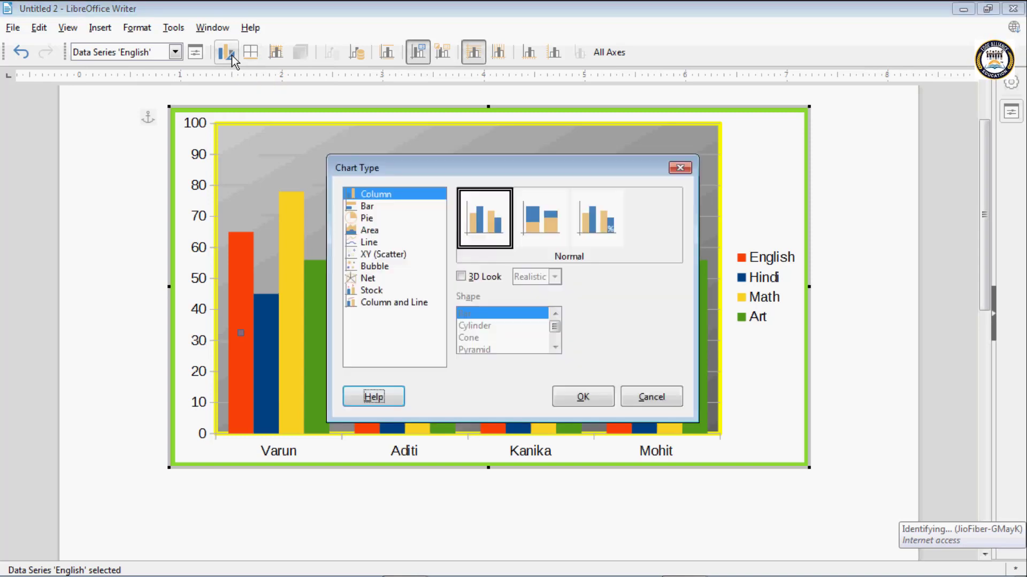
- Try the Bar, Pie, Area and Line chart types and return to Column
click(367, 207)
click(368, 220)
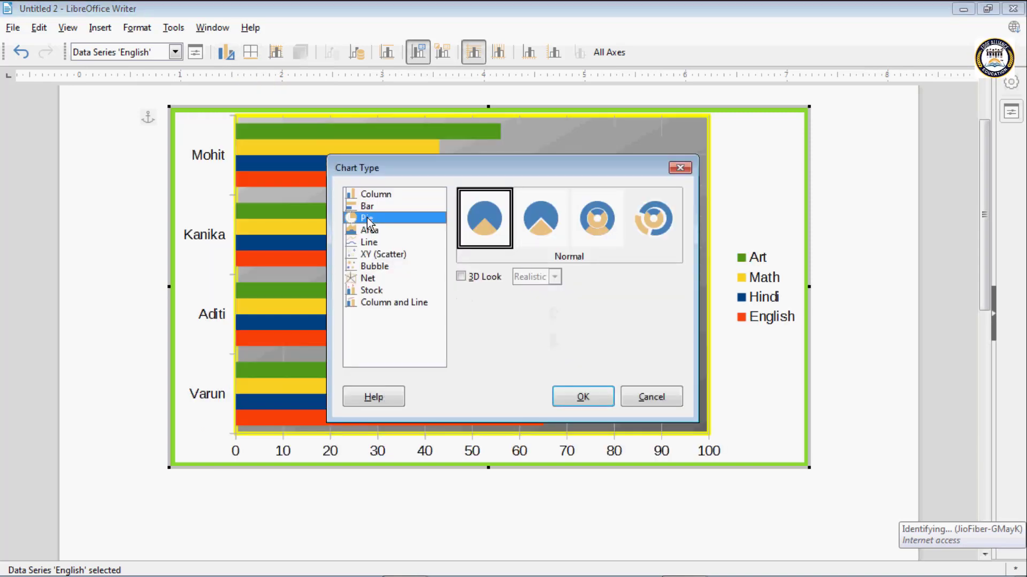
click(370, 230)
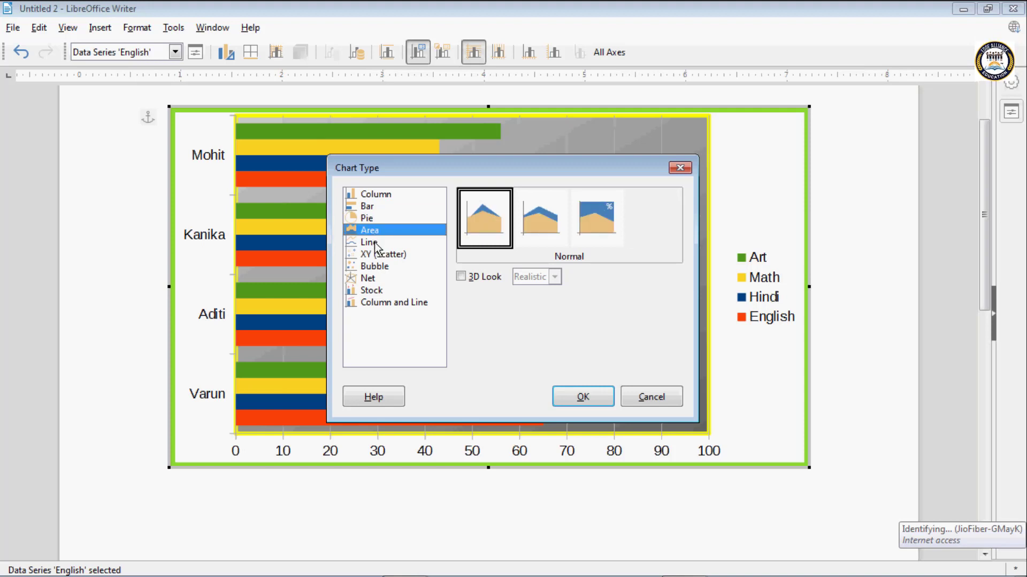
click(376, 245)
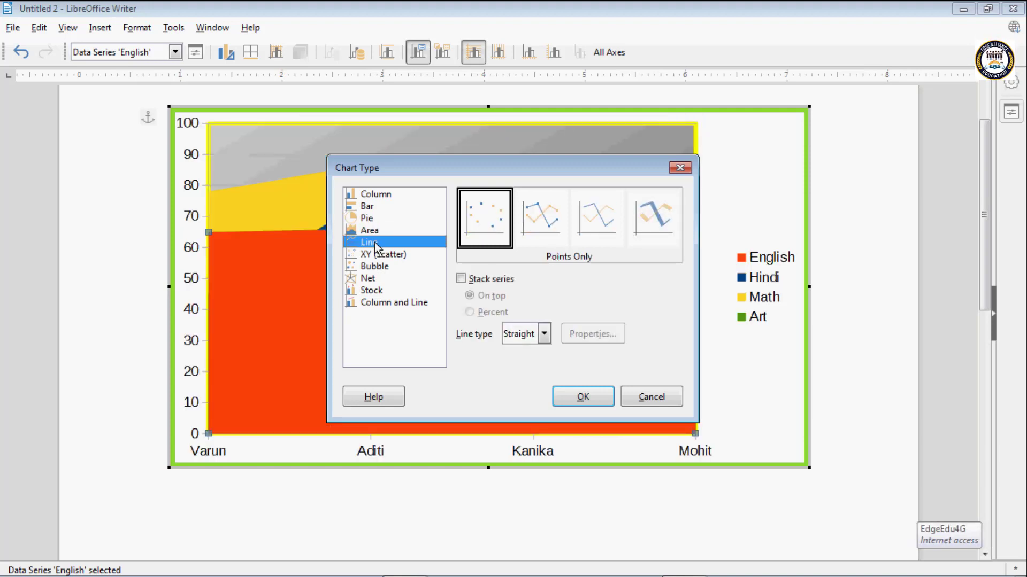
click(369, 210)
click(366, 198)
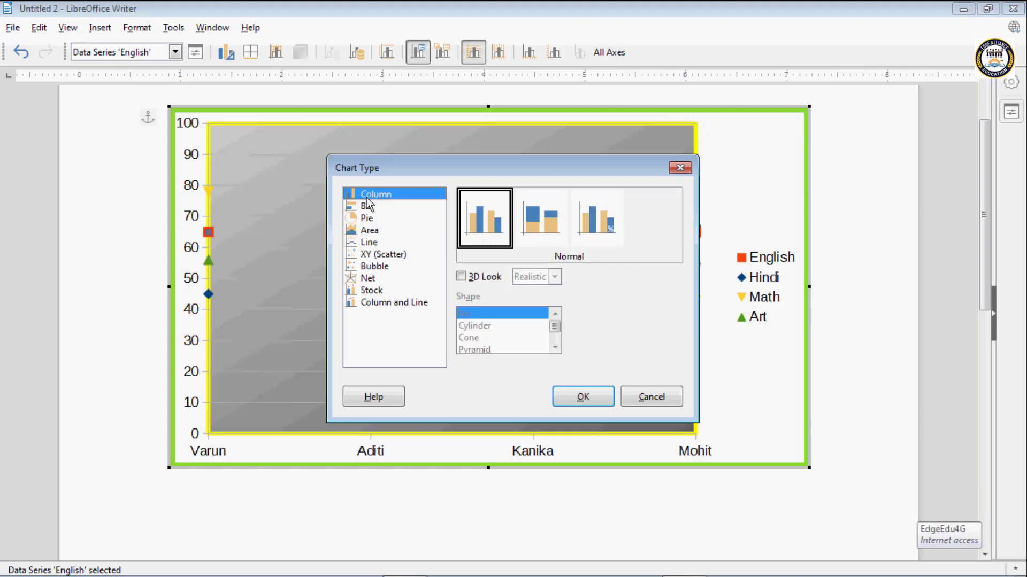
- Turn on the 3D look for the column chart, try the other subtypes and settle on Normal
drag(415, 172, 537, 127)
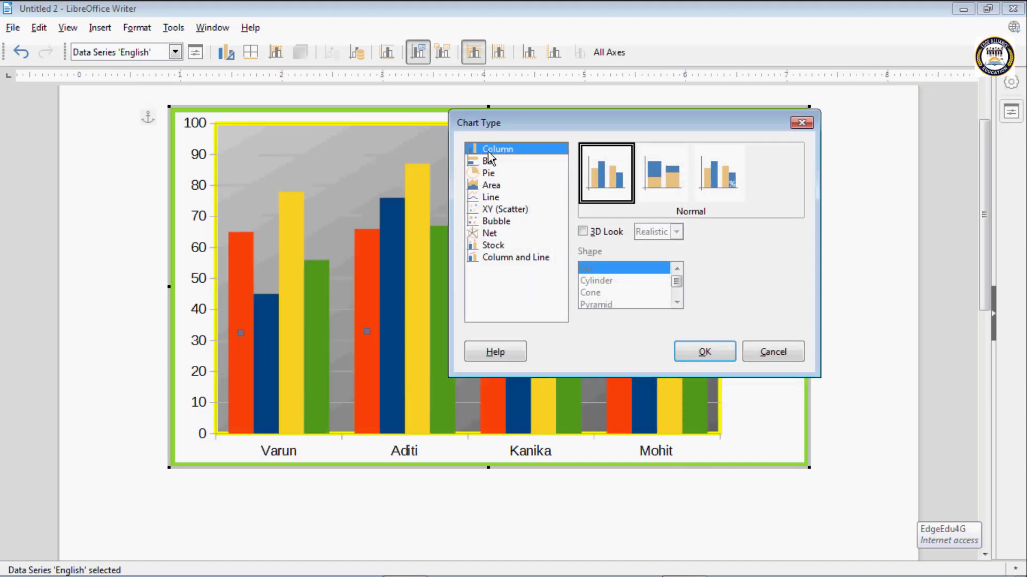
click(584, 232)
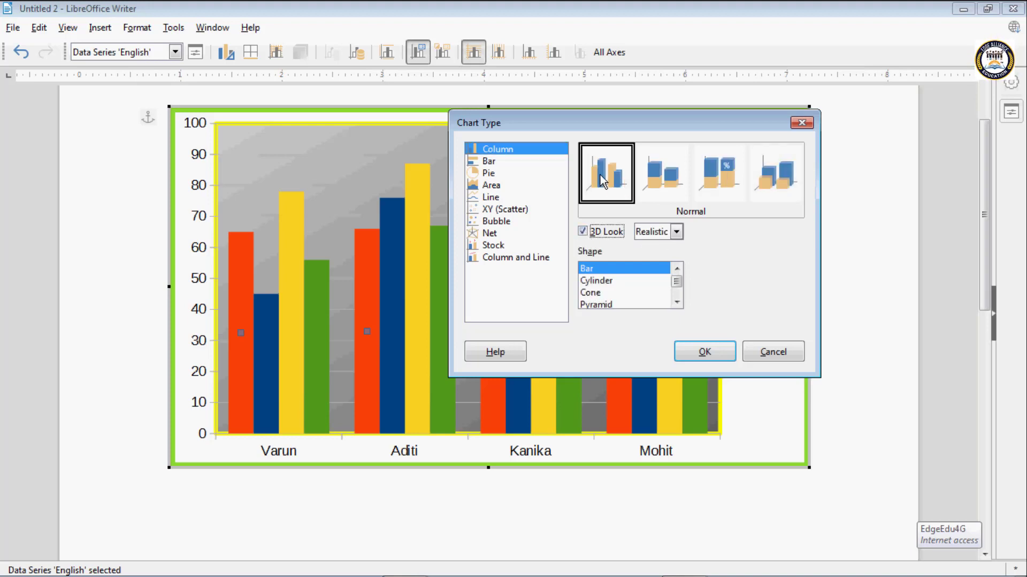
click(663, 176)
click(773, 178)
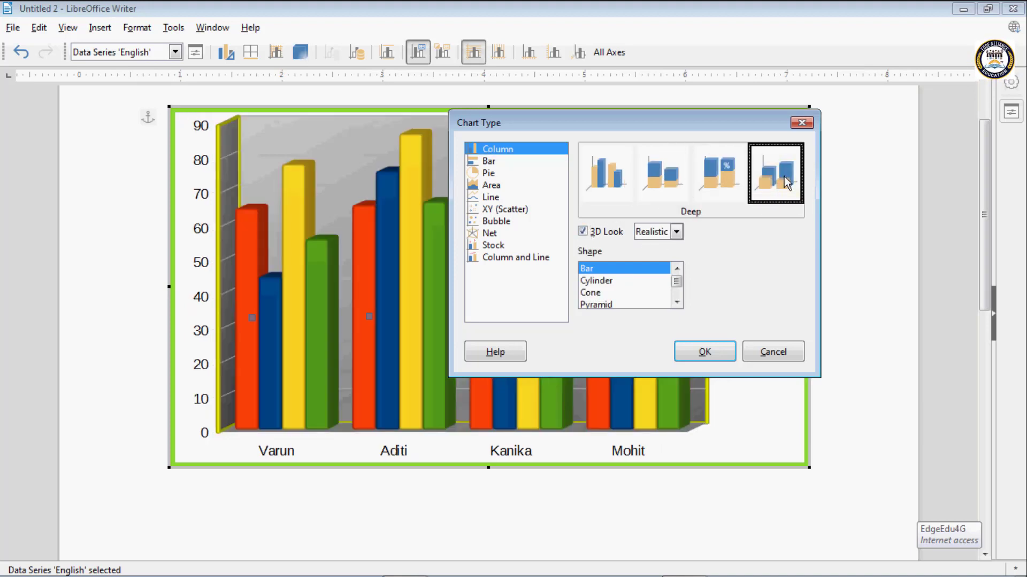
click(738, 181)
click(663, 182)
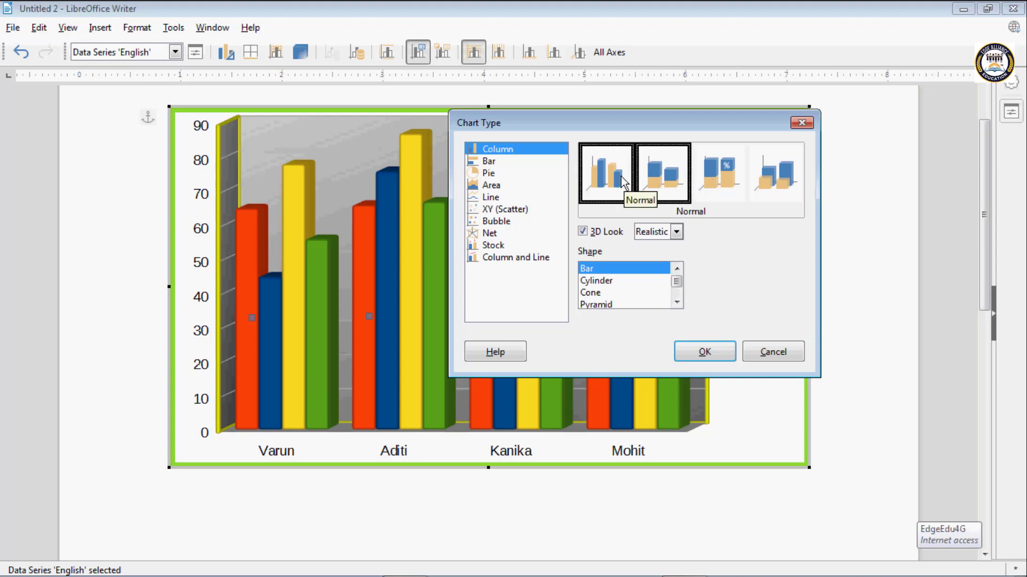
click(618, 182)
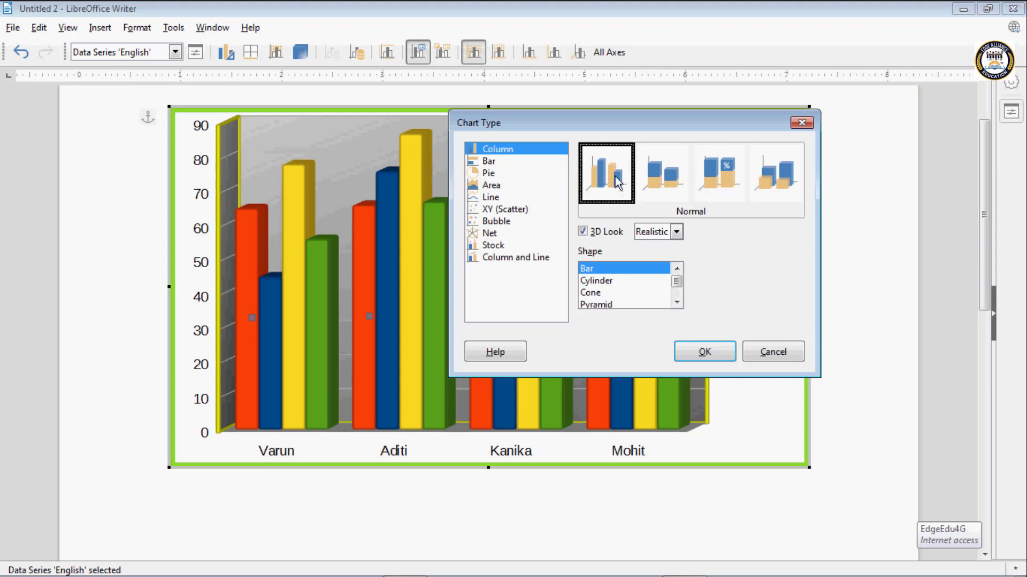
- Try the Simple 3D scheme on the columns and return to Realistic
click(677, 233)
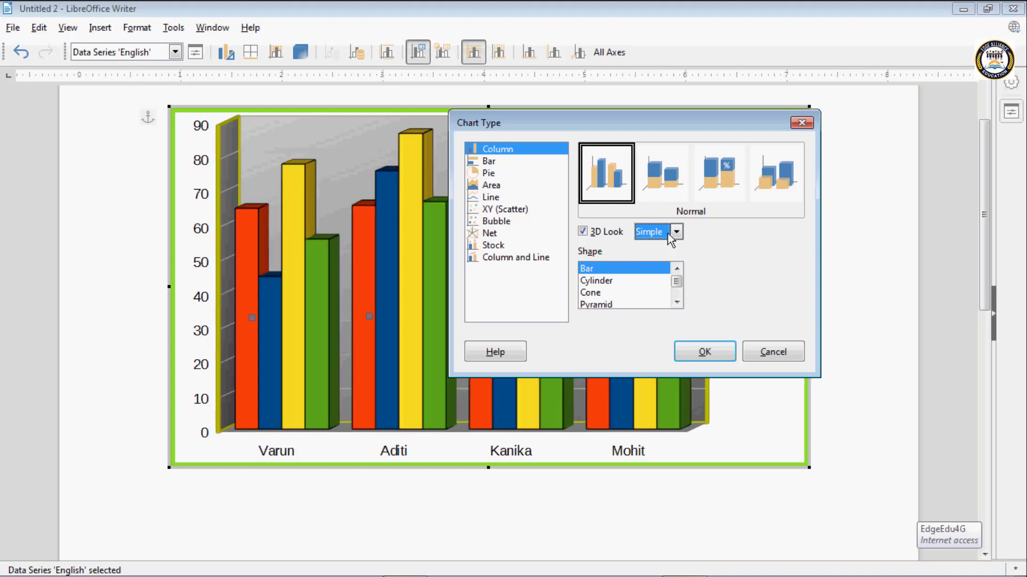
click(667, 233)
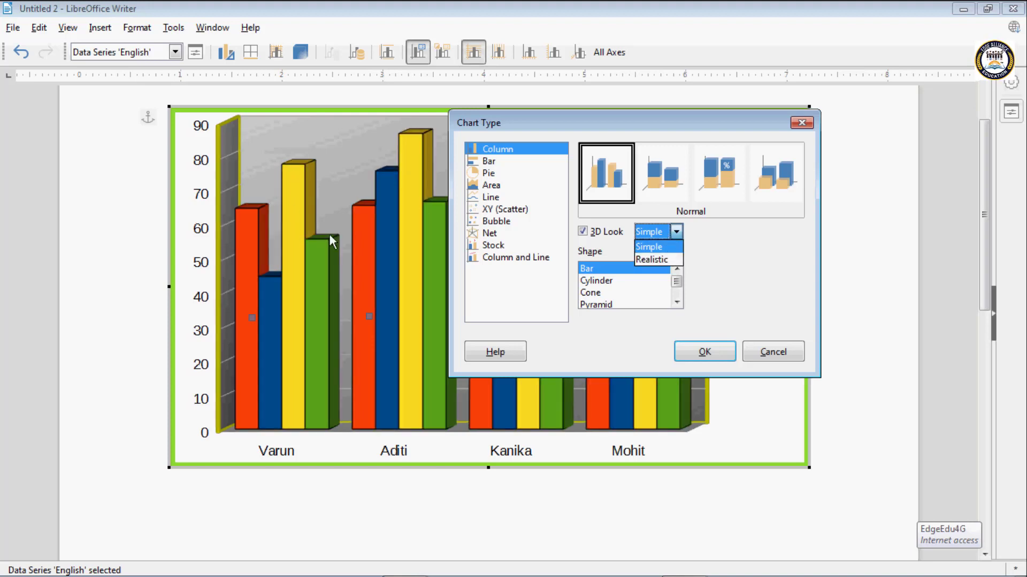
click(658, 261)
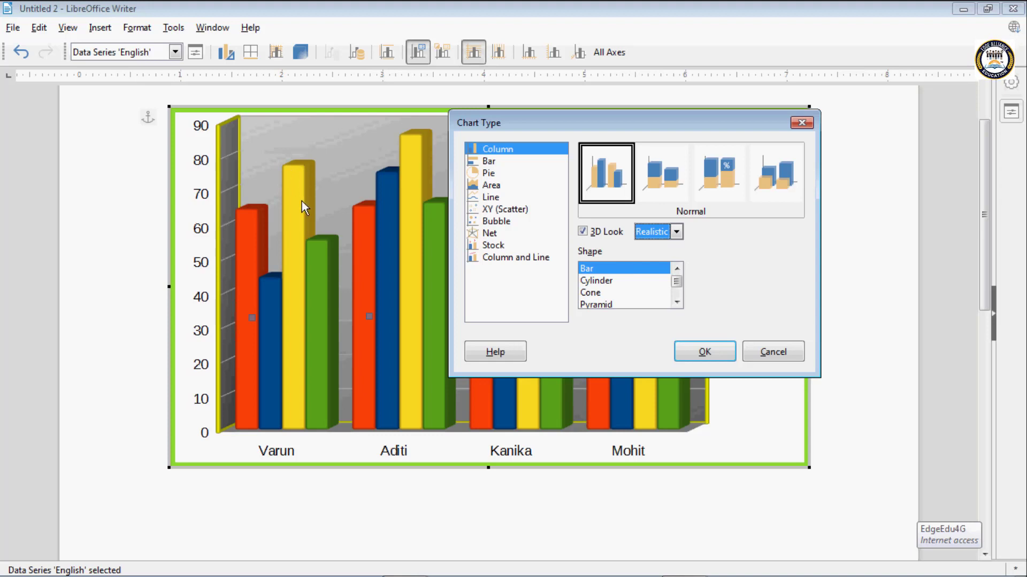
- Try the Cylinder, Cone and Pyramid column shapes, settle on Bar and apply the 3D chart type
click(594, 280)
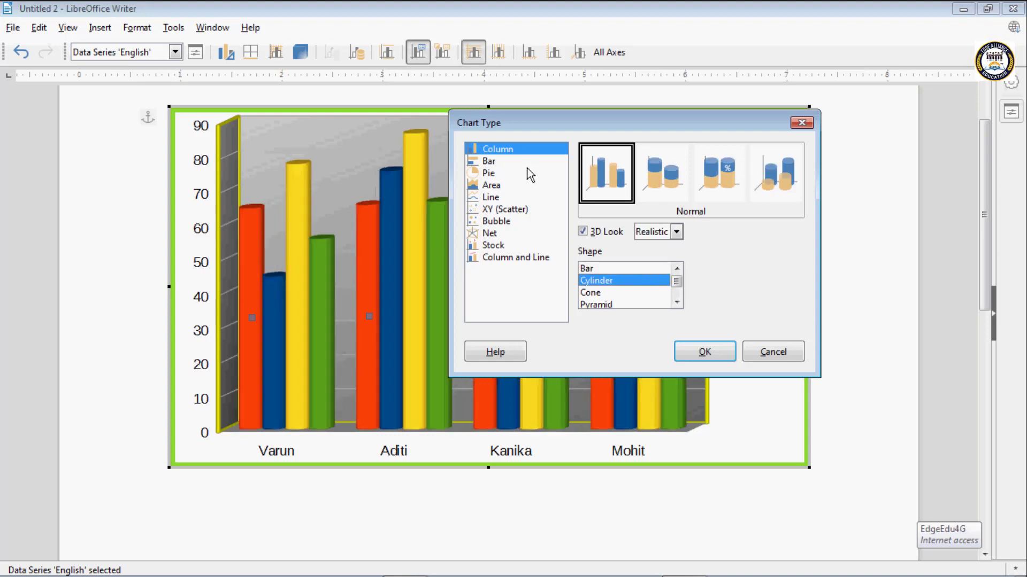
click(594, 294)
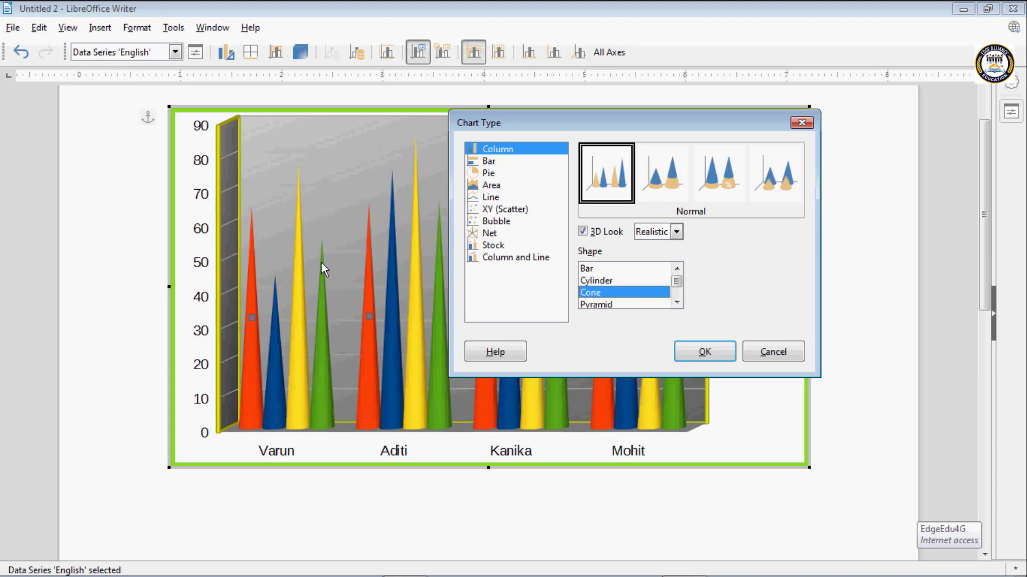
click(605, 305)
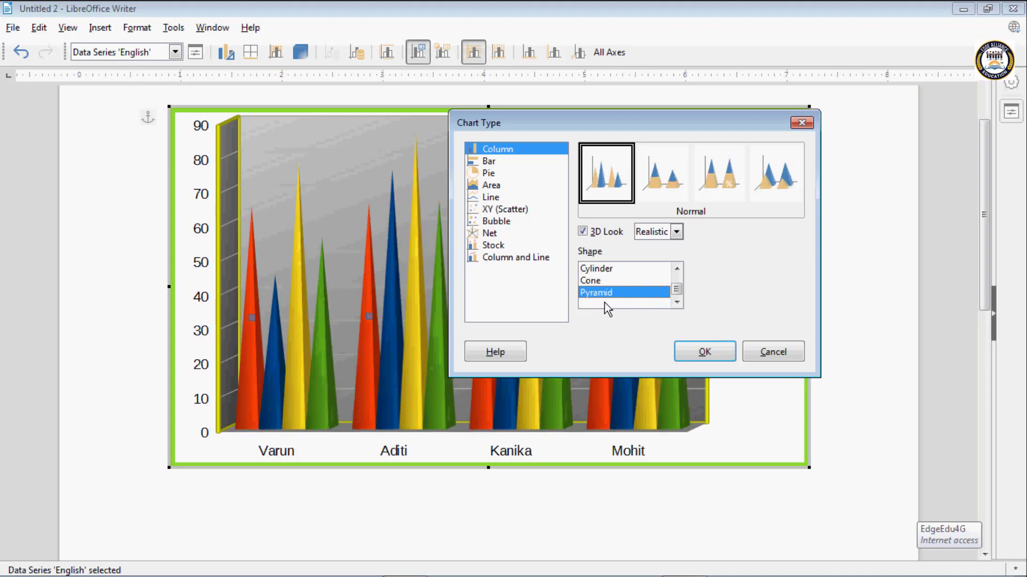
drag(678, 287, 676, 274)
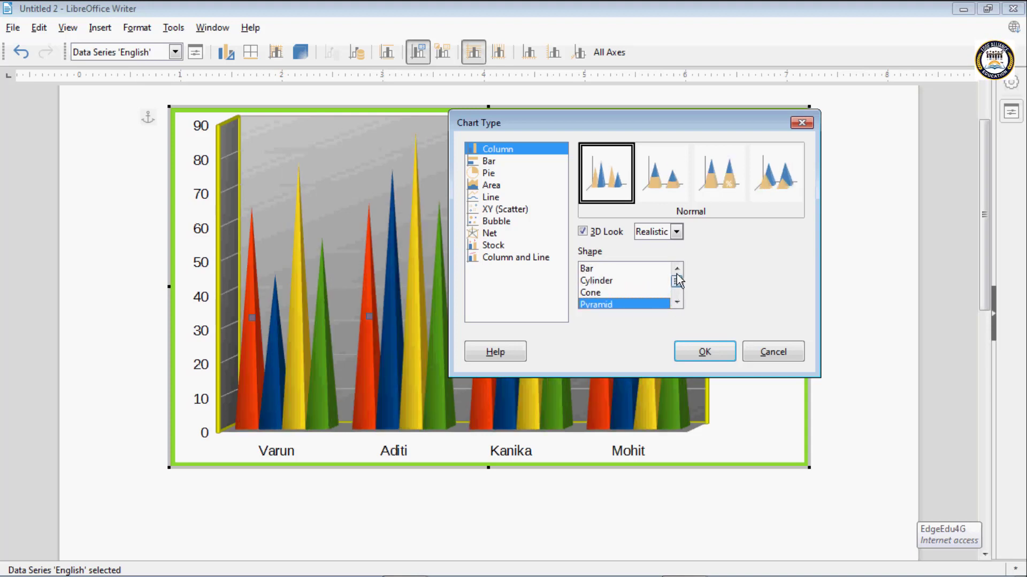
click(595, 270)
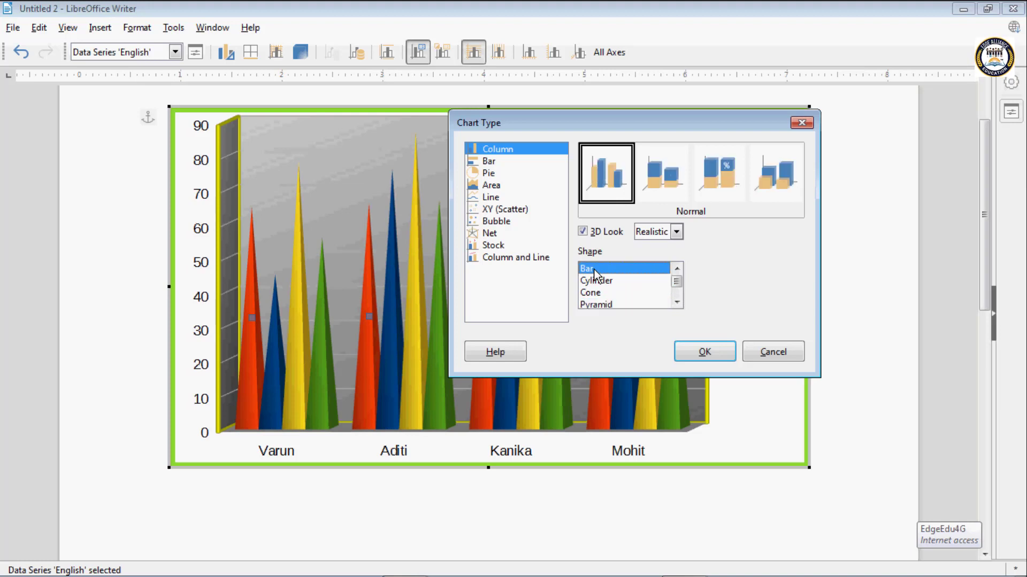
click(701, 352)
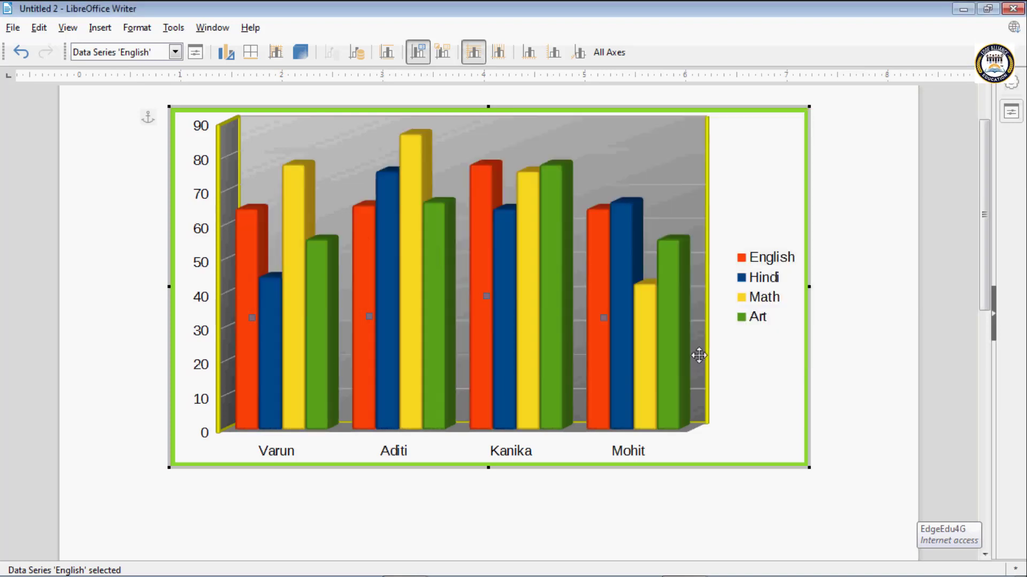
- Fill the chart area with the light grey rough-textured bitmap and apply the formatting
click(251, 52)
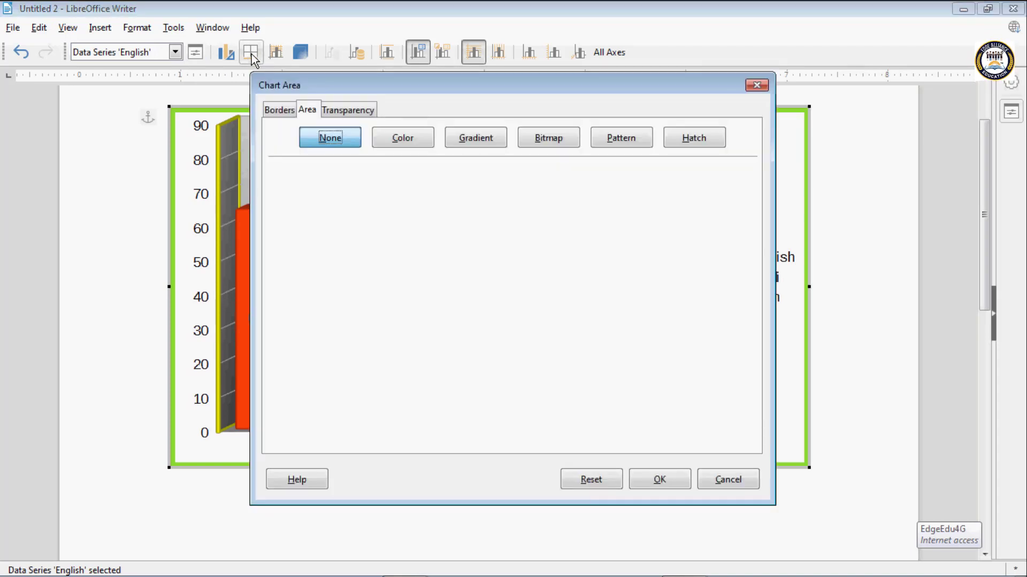
click(414, 139)
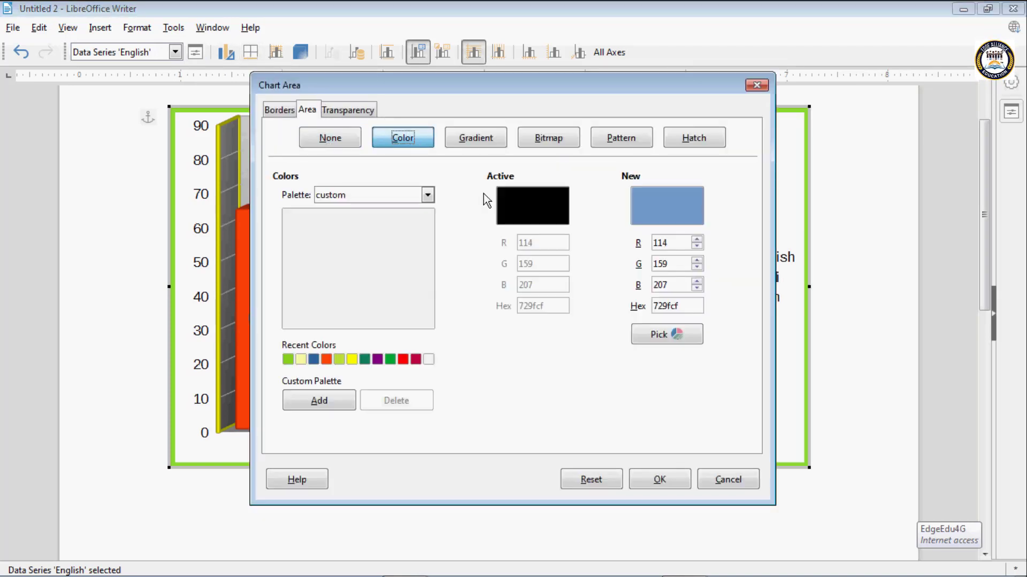
click(457, 134)
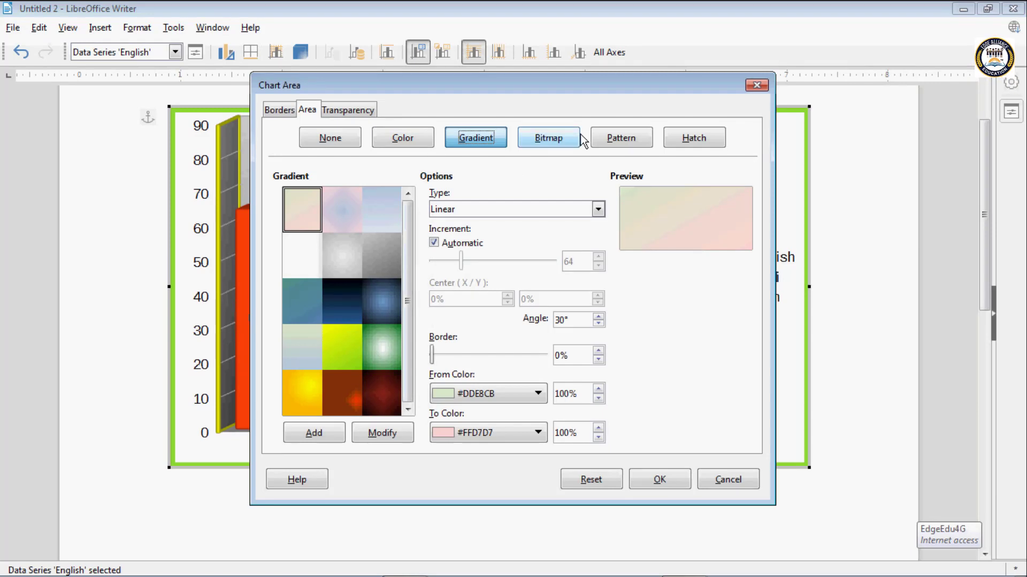
click(569, 141)
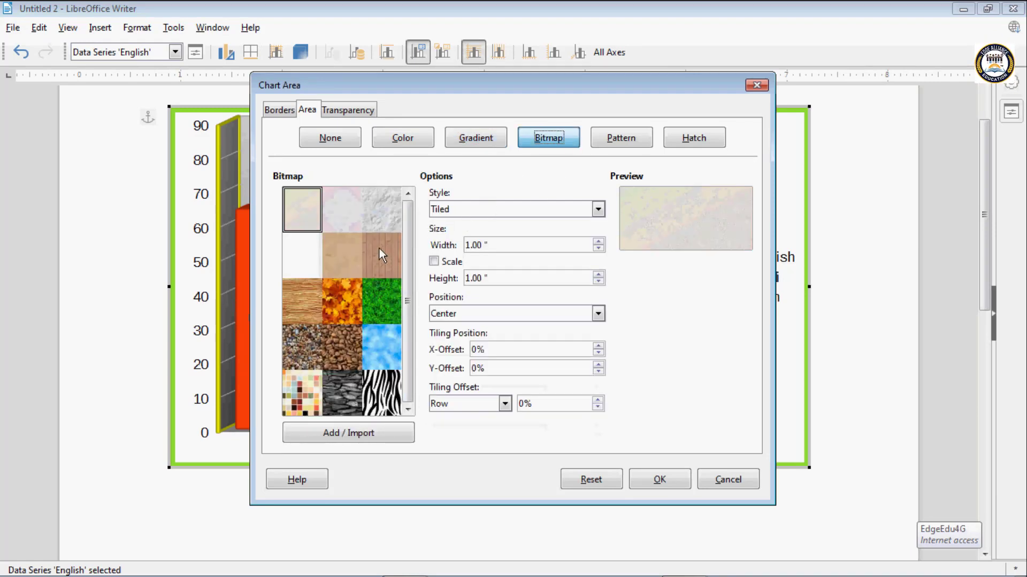
click(381, 210)
click(660, 479)
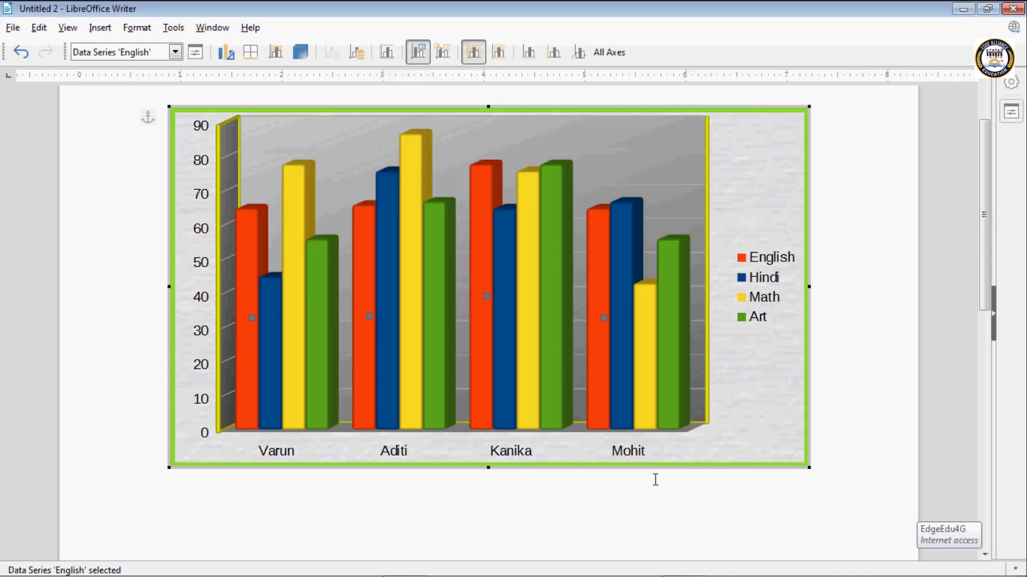
- Fill the chart wall with the sparse dotted pattern using a lime foreground and yellow background, and apply it
click(279, 57)
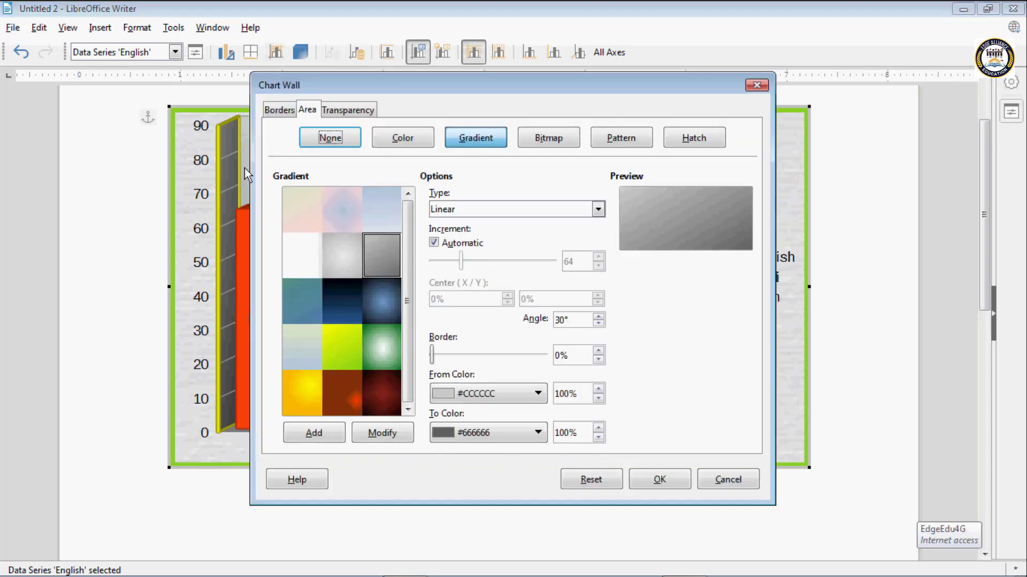
click(566, 138)
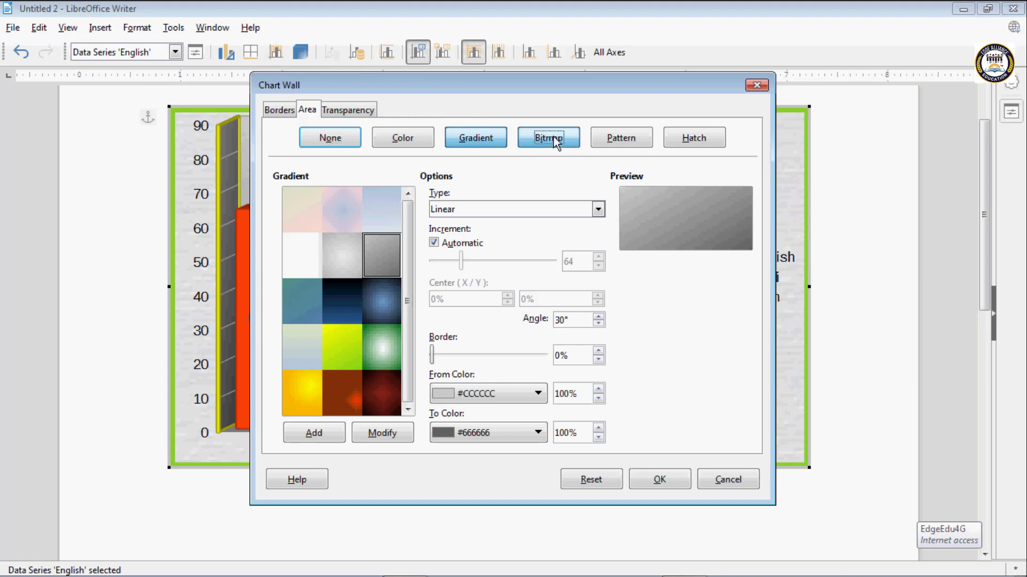
click(622, 140)
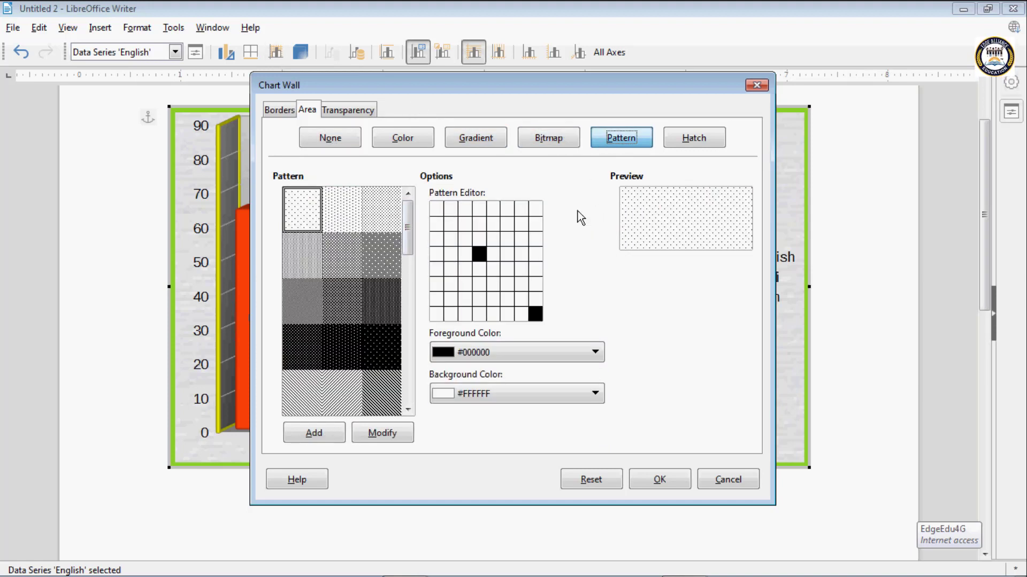
click(486, 354)
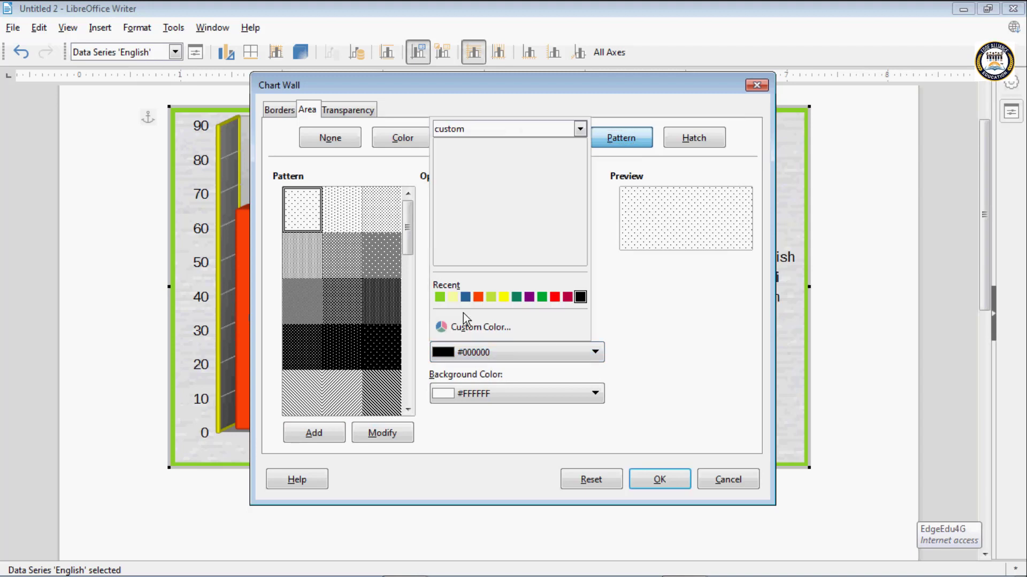
click(441, 295)
click(509, 395)
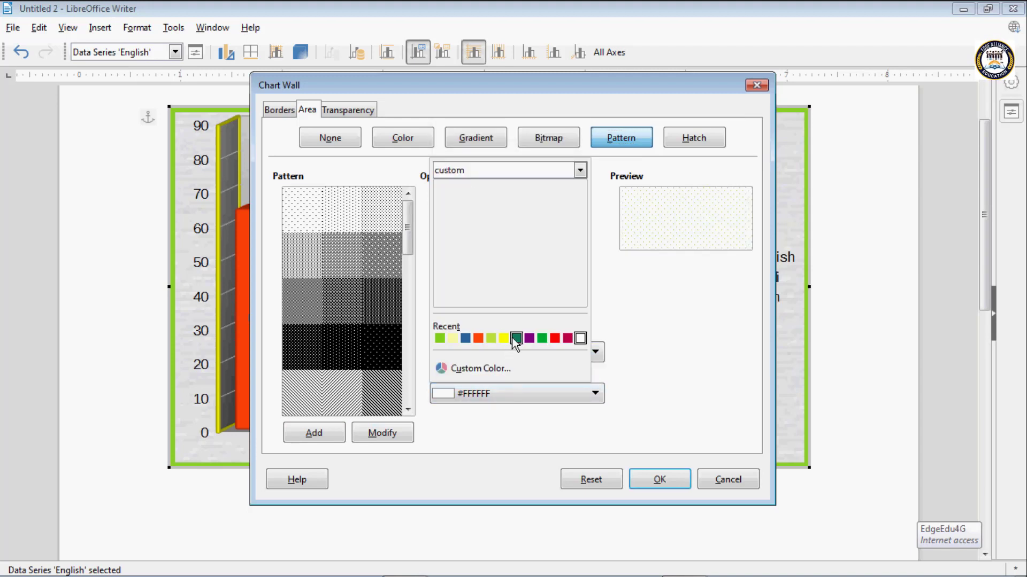
click(504, 338)
click(632, 475)
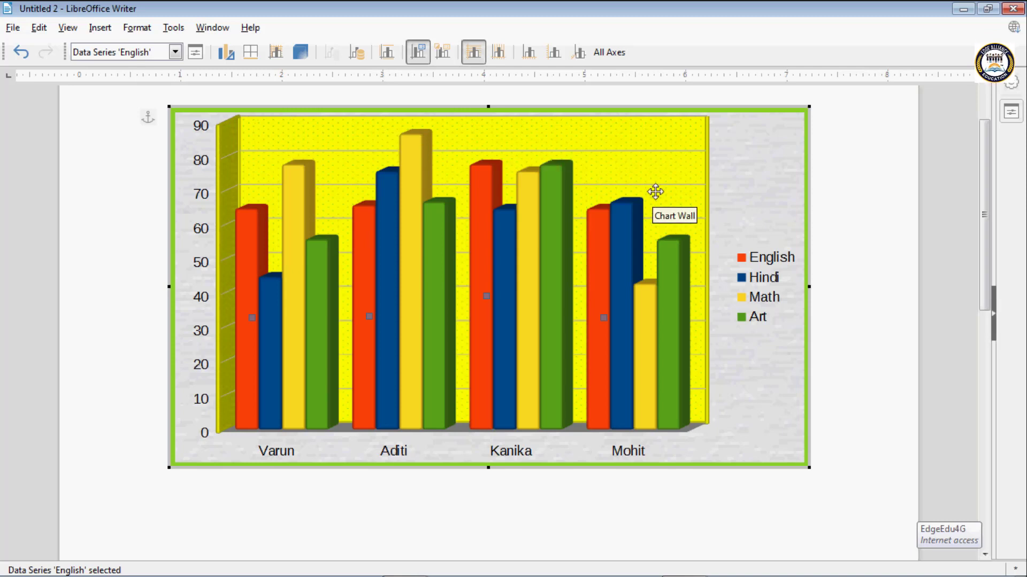
- Set the chart's 3D view to 13° X rotation and 28° Y rotation, and turn on object borders
click(308, 56)
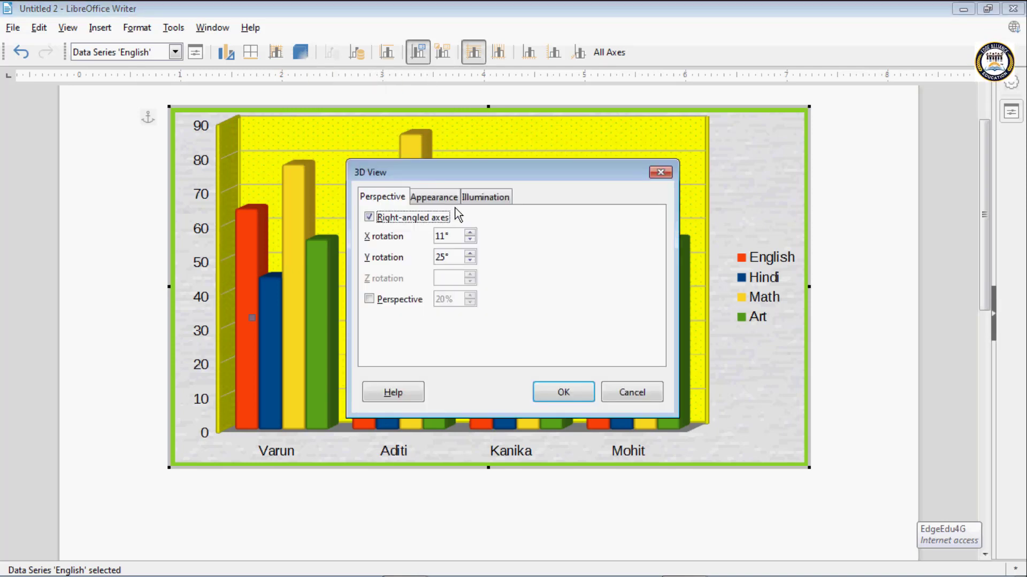
click(433, 199)
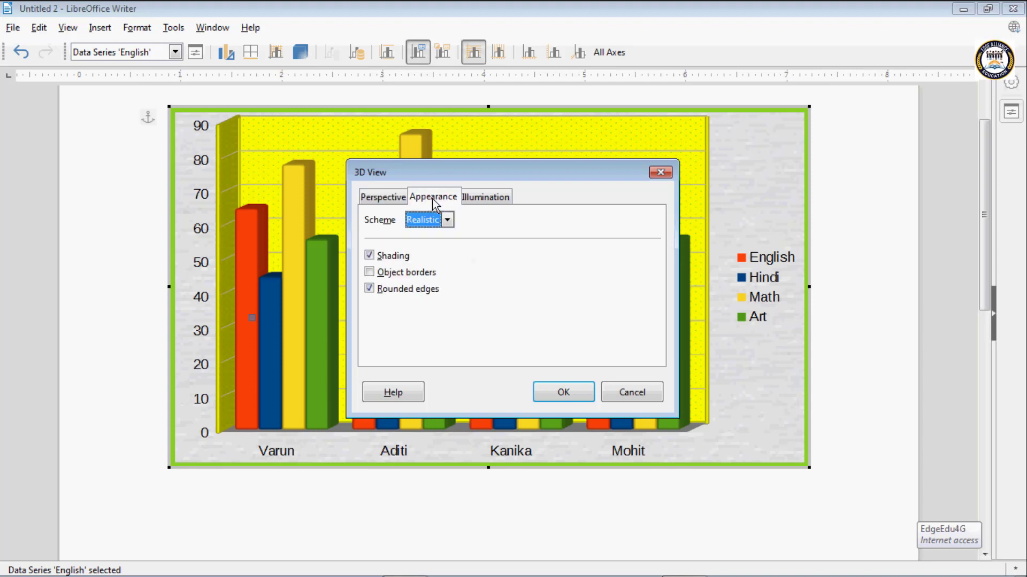
click(402, 198)
click(471, 234)
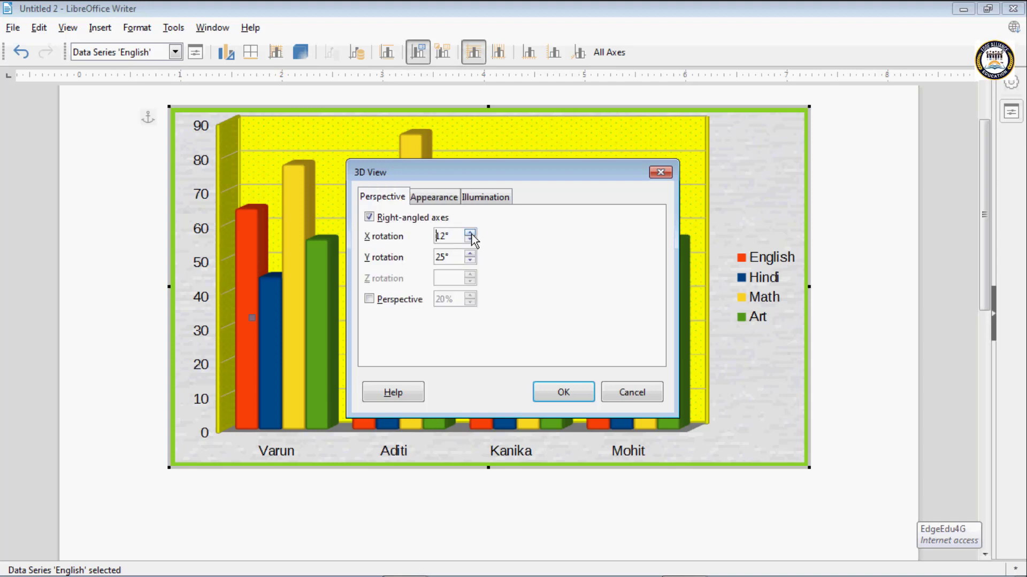
click(472, 234)
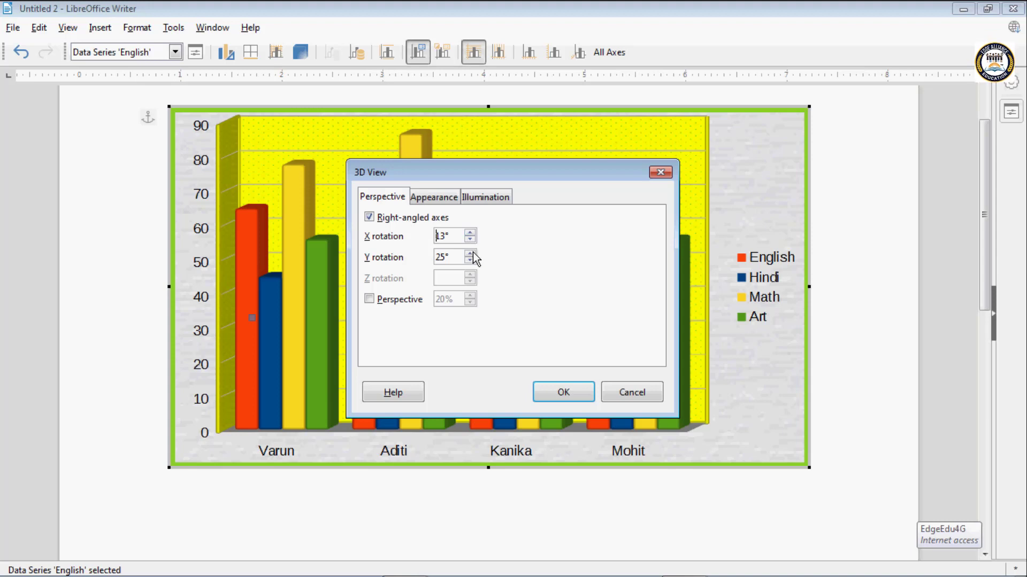
click(470, 253)
click(471, 254)
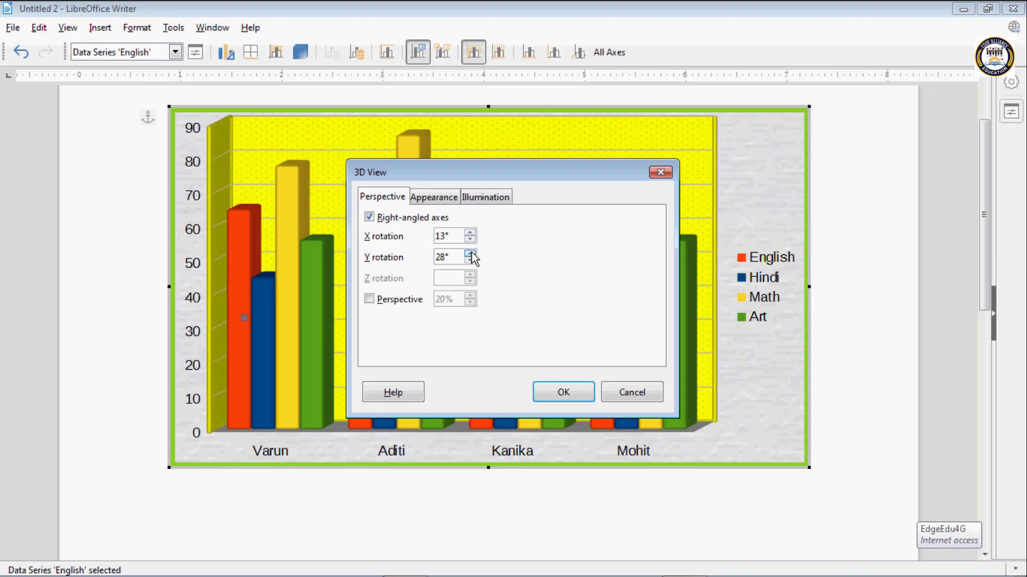
click(450, 200)
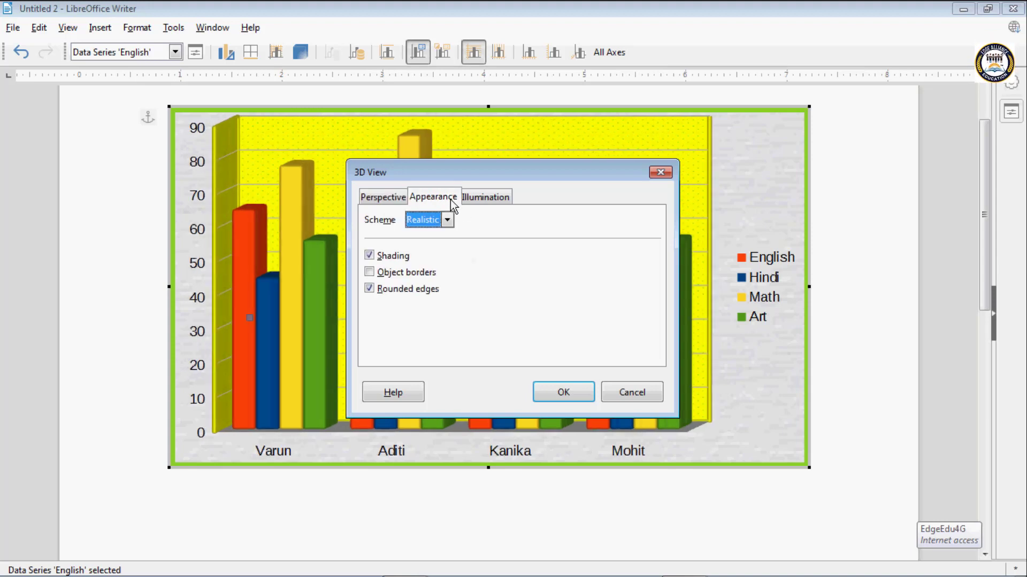
click(379, 274)
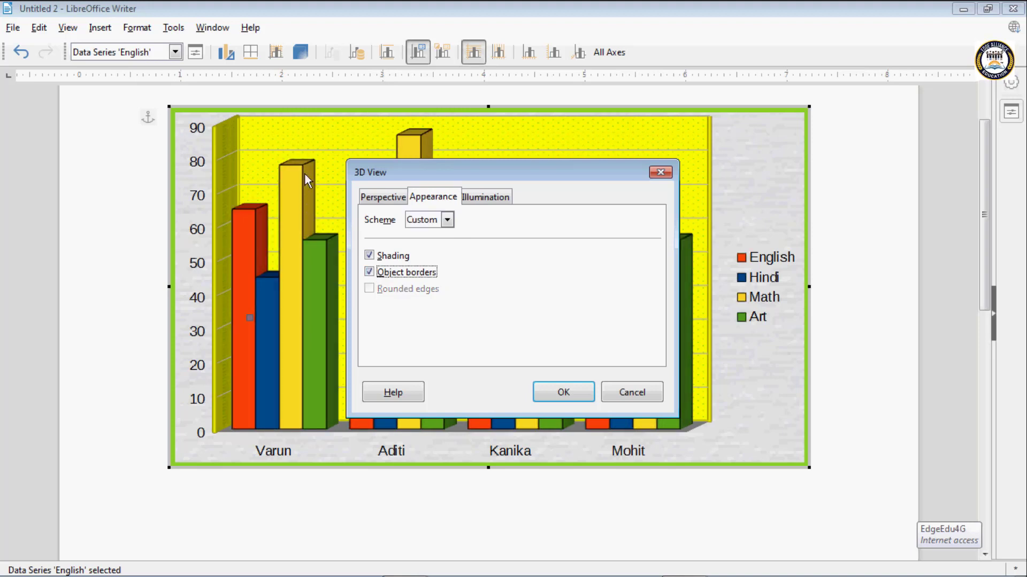
- Set the colour of light source 8 to Lime and the ambient light to Green in the 3D illumination settings
click(481, 199)
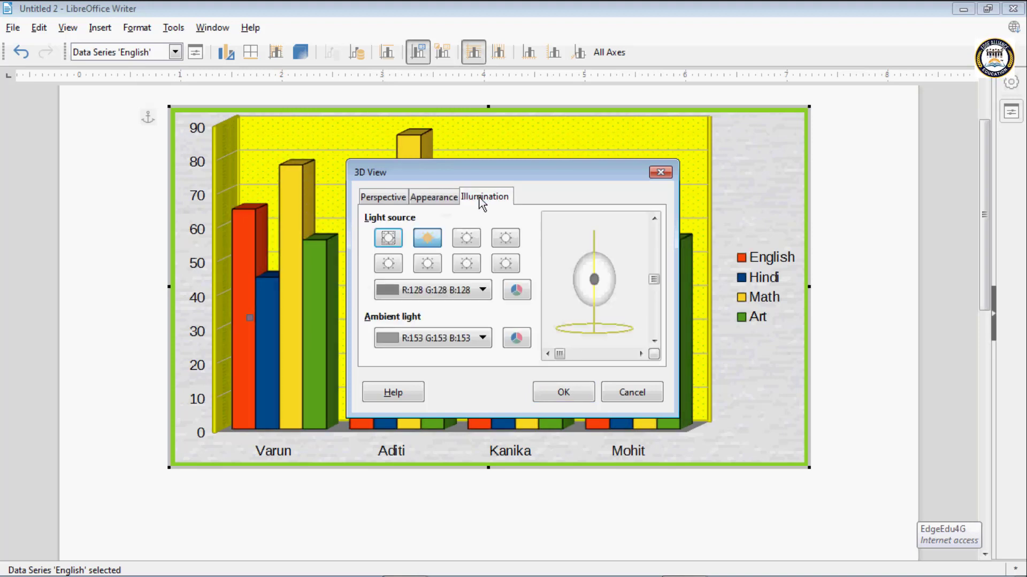
click(468, 242)
click(505, 263)
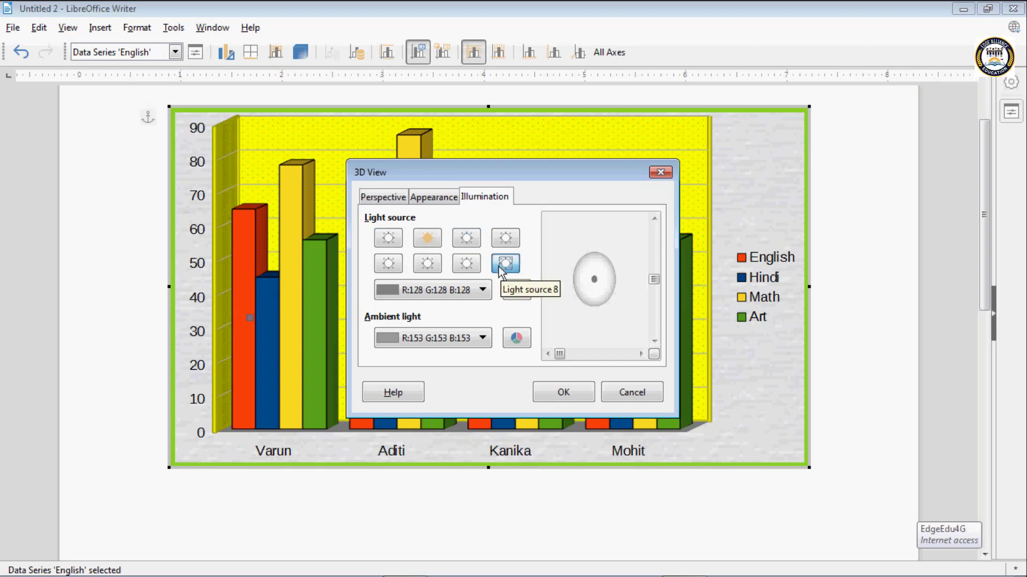
click(482, 290)
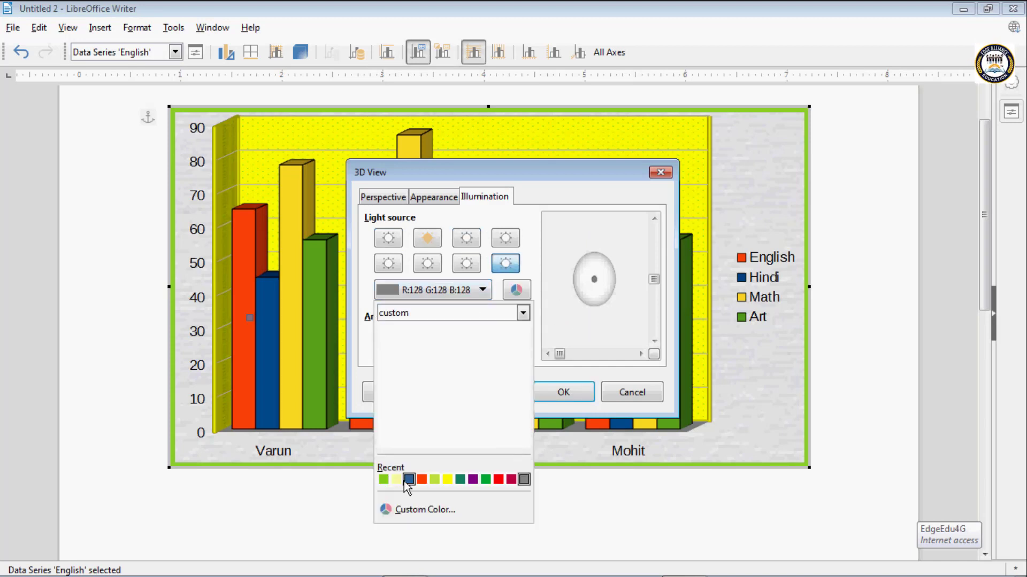
click(384, 479)
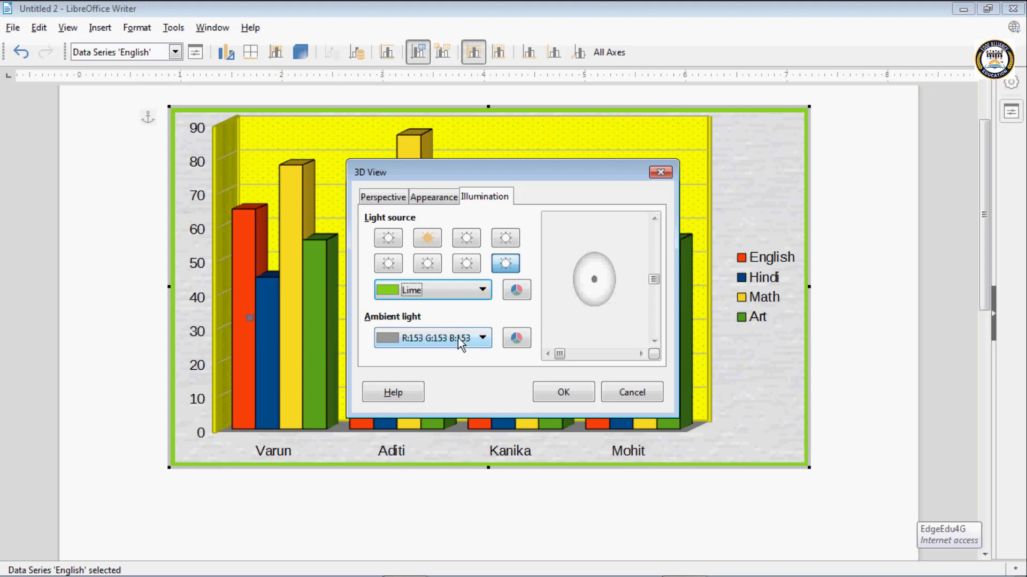
click(458, 338)
click(487, 526)
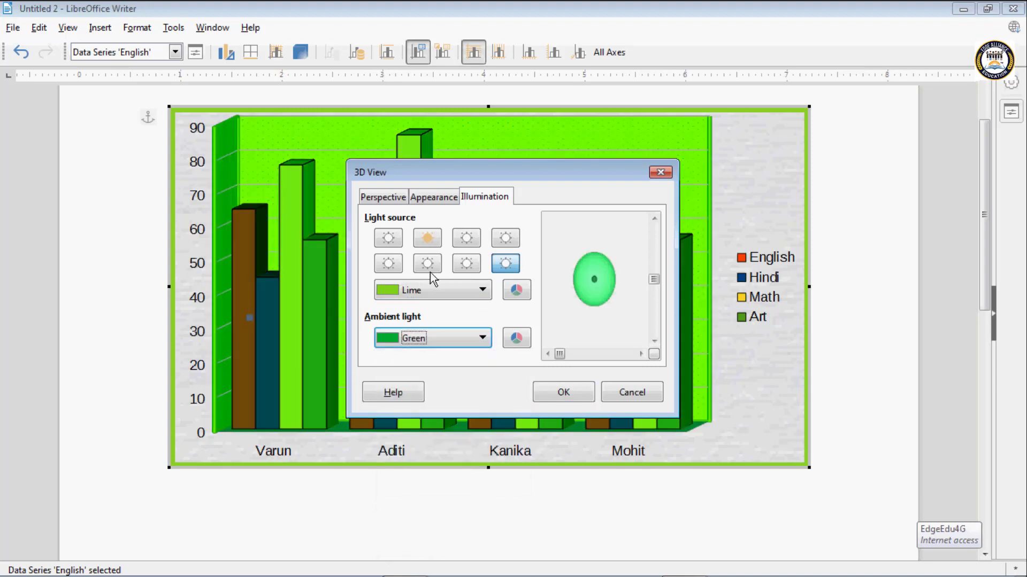
- Go through light sources 6, 7 and 8, select light source 4, set the ambient light to Yellow and apply the 3D view
click(428, 264)
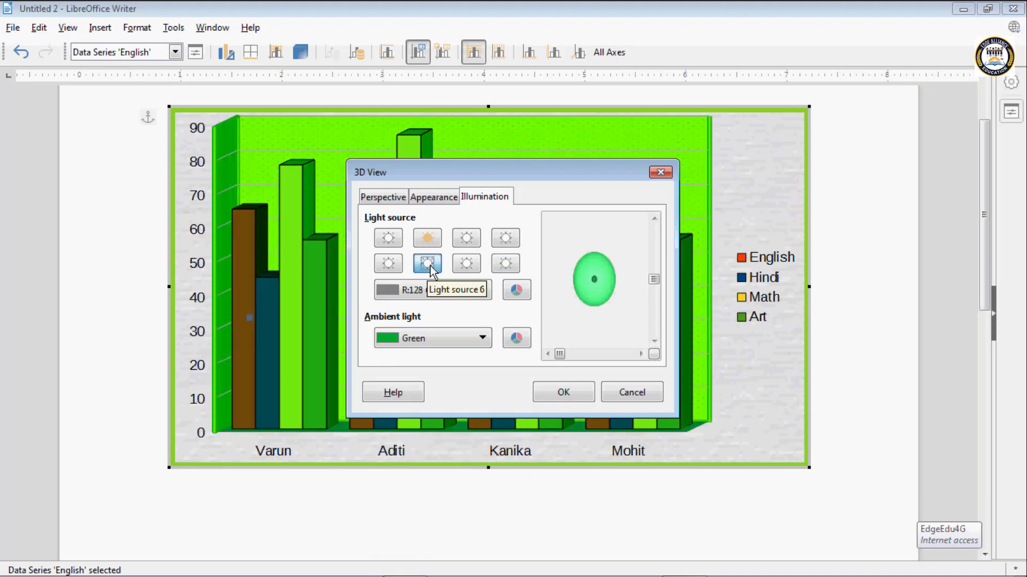
click(469, 268)
click(506, 263)
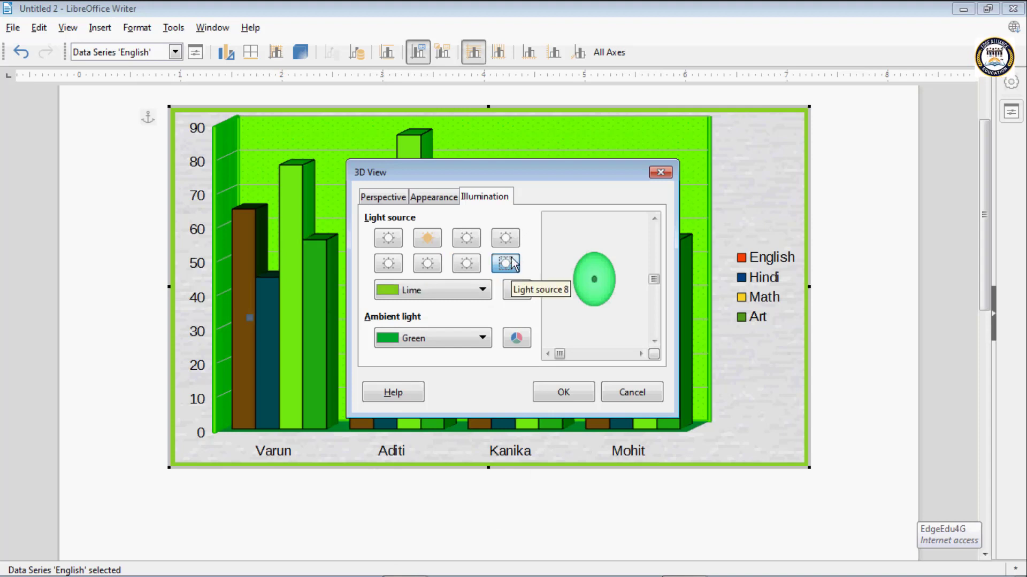
click(505, 238)
click(482, 339)
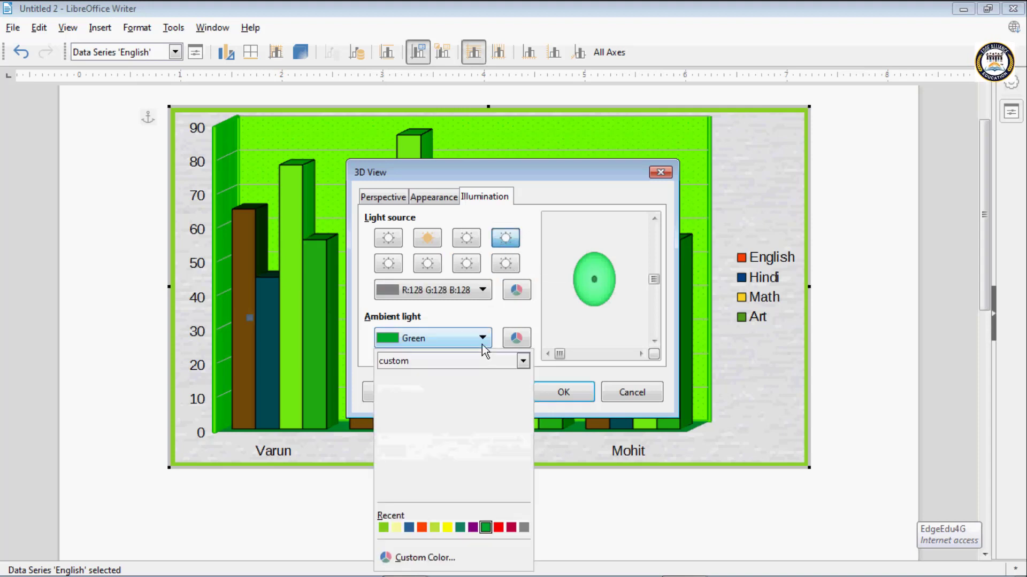
click(448, 528)
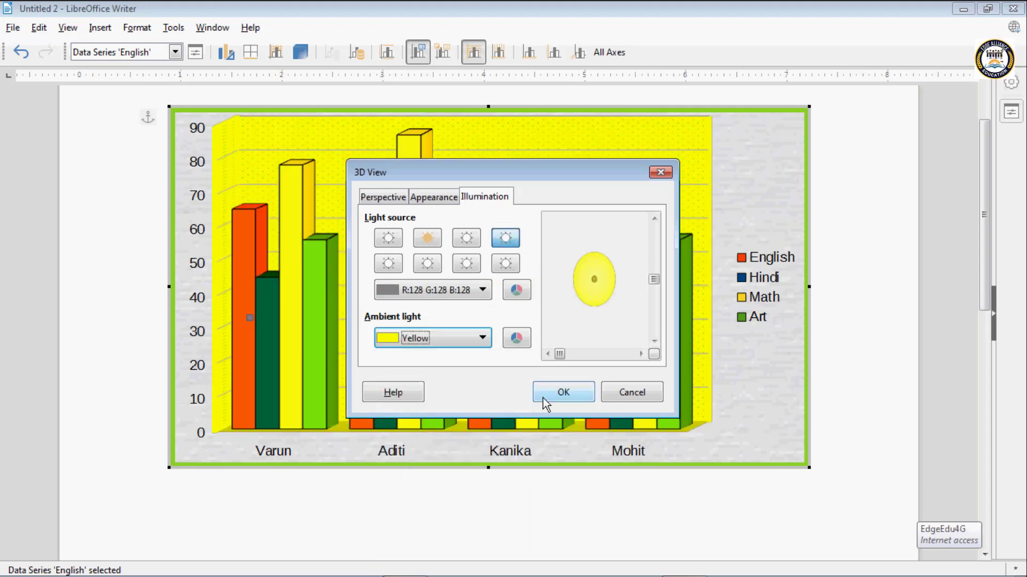
click(543, 398)
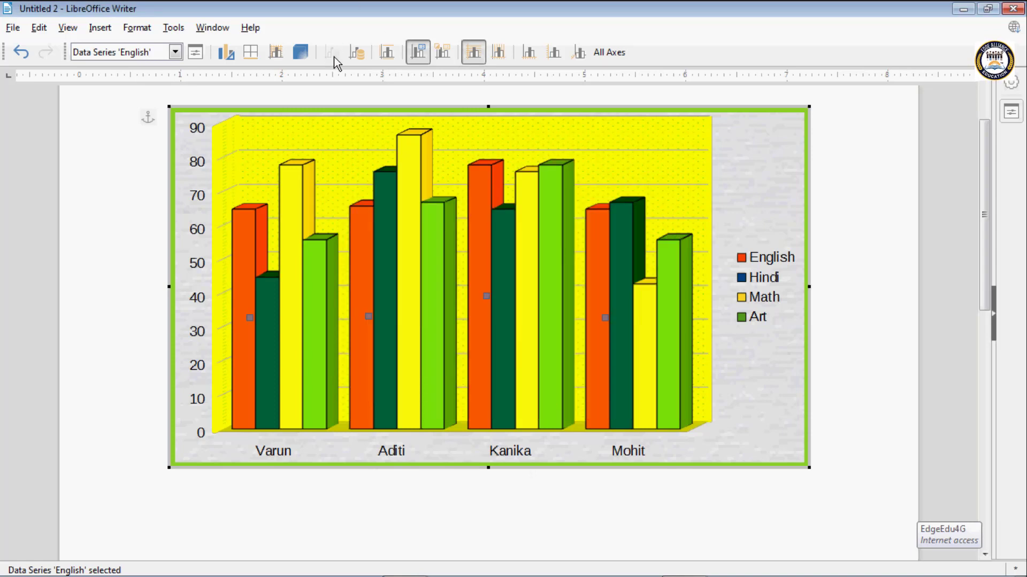
- Open the chart's titles settings, move the dialog clear of the columns and enter "Marks" as the main title
click(389, 58)
drag(472, 169, 704, 129)
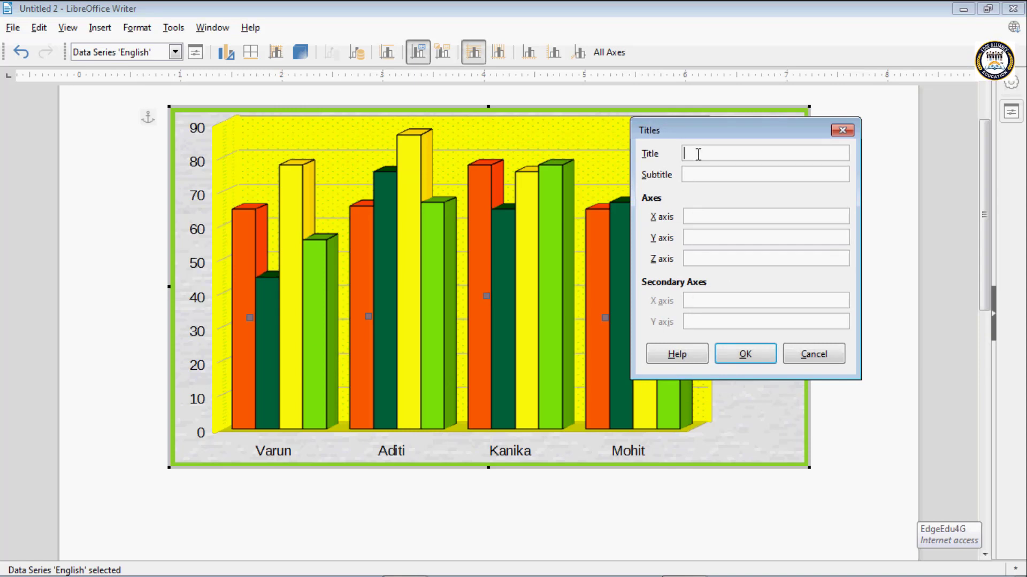
text(Marksheet)
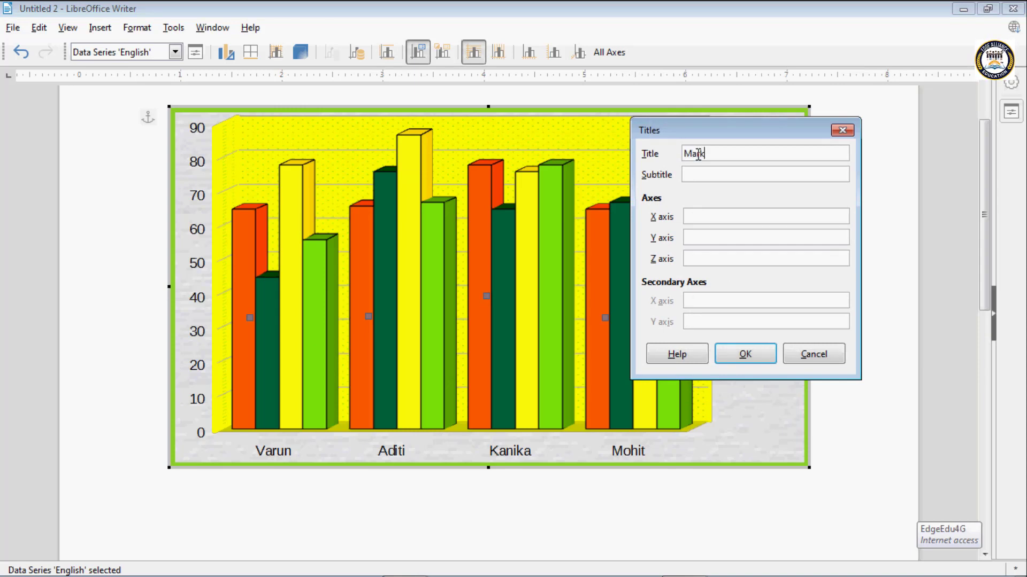
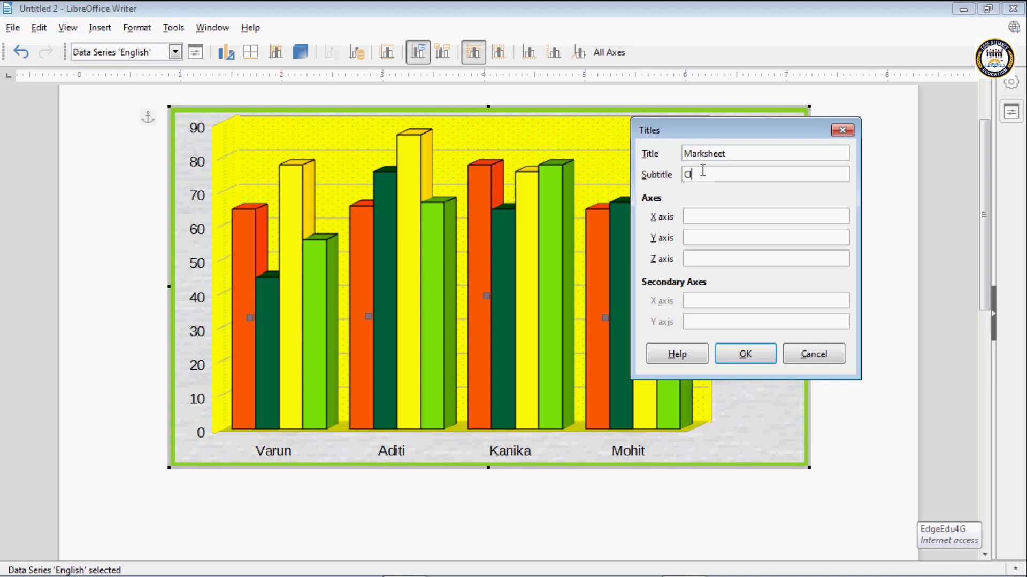
- Enter "Class V" as the subtitle, "Student Name" as the X axis title and "Values" as the Y axis title, and apply the titles
text(ass V)
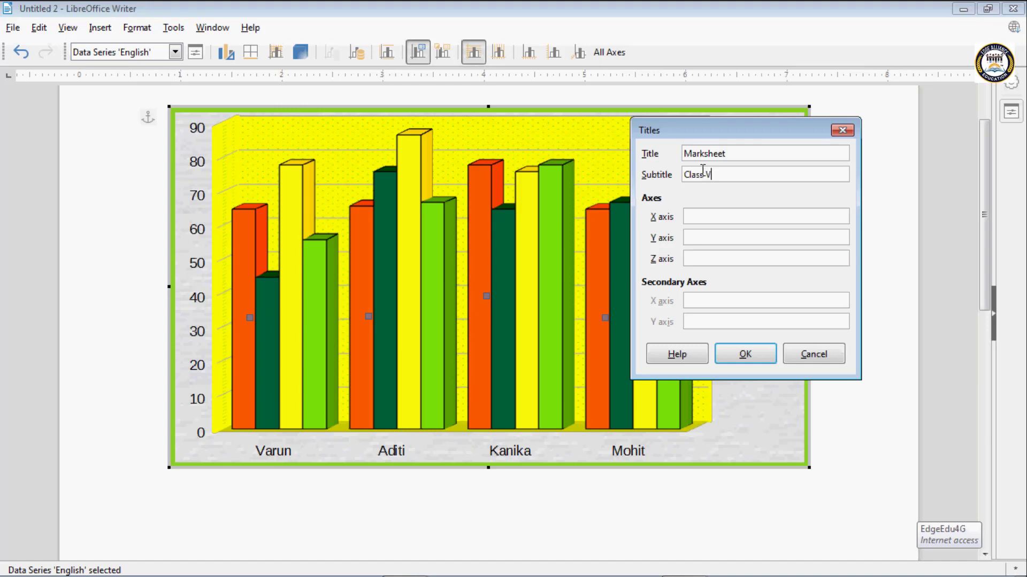
click(699, 215)
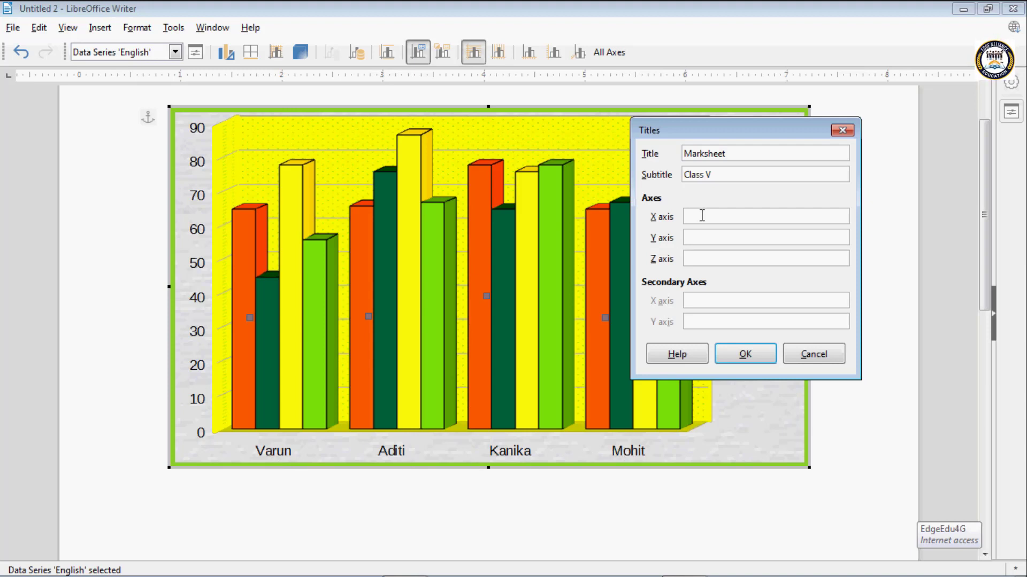
text(tudent )
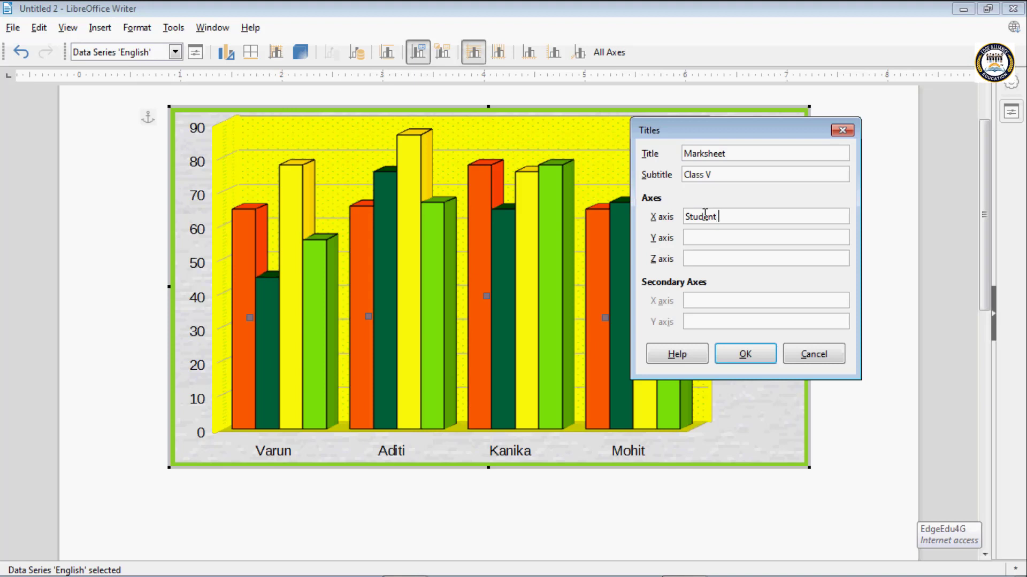
text(Name)
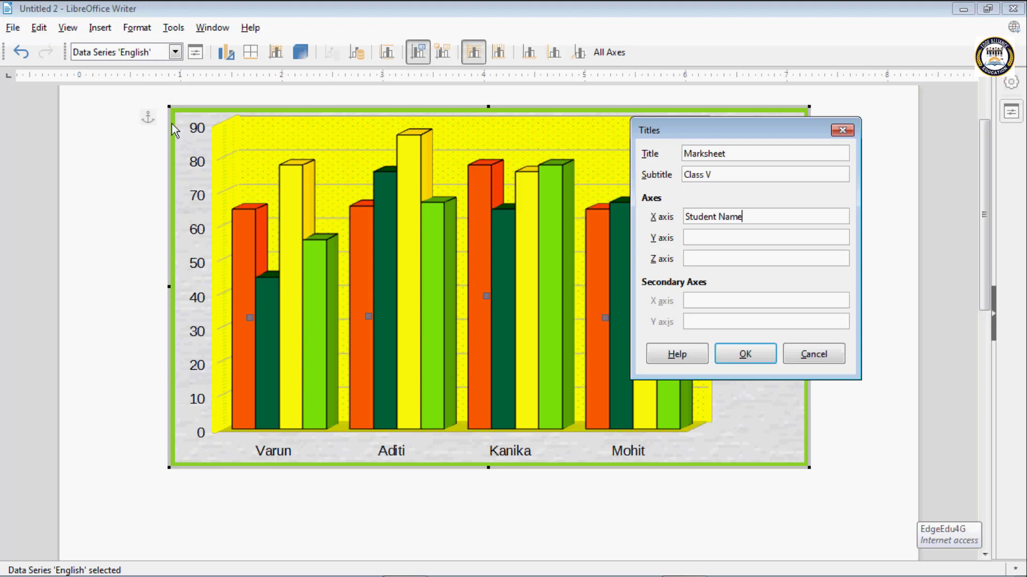
click(696, 239)
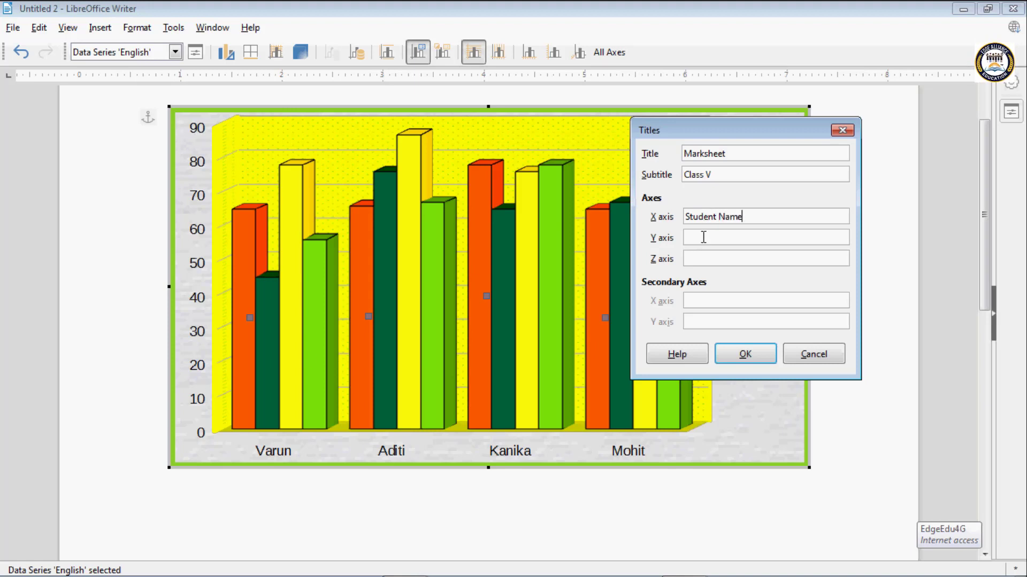
text(Values)
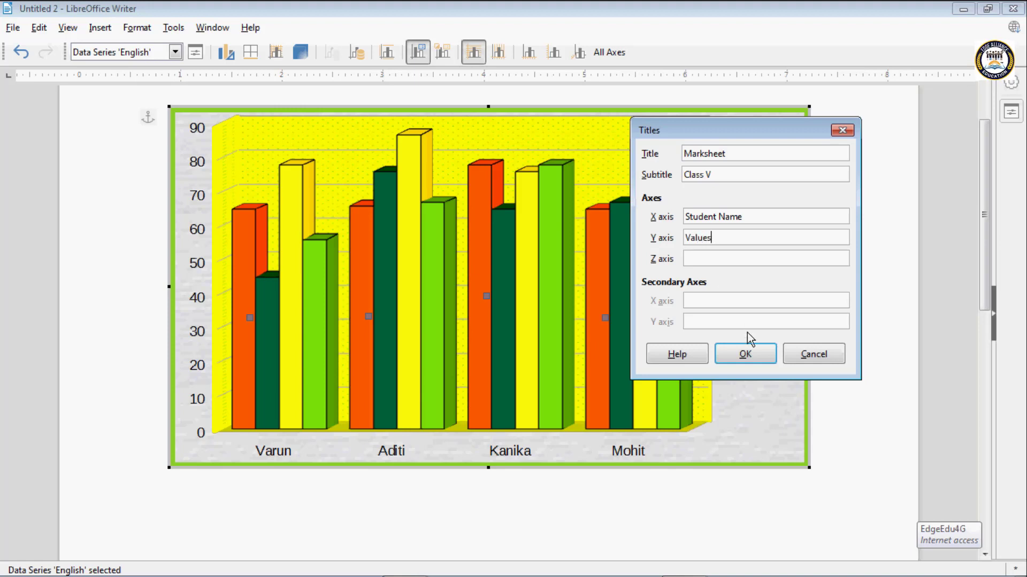
click(743, 351)
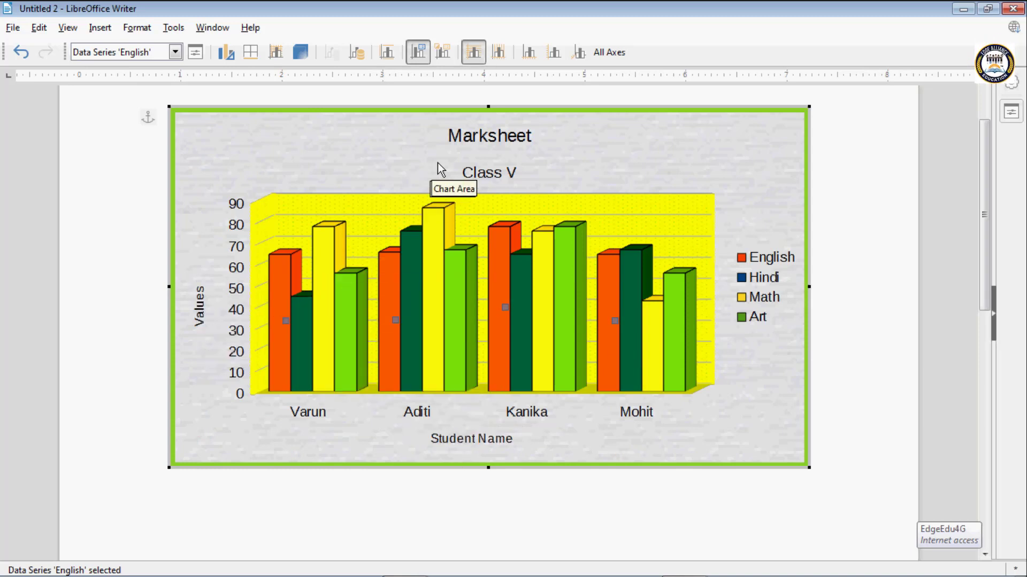
- Hide the chart's legend and display it again
click(422, 53)
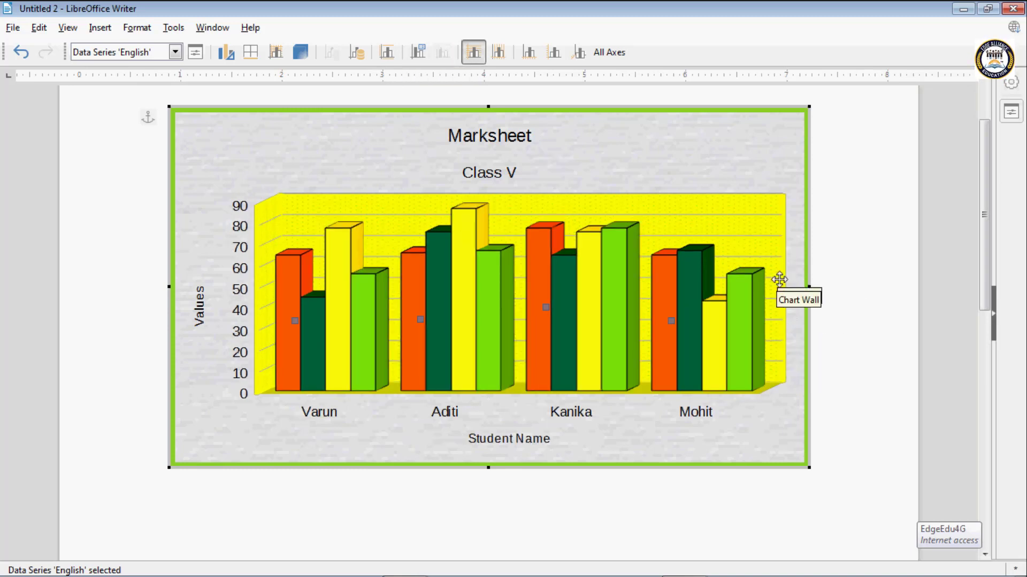
click(418, 53)
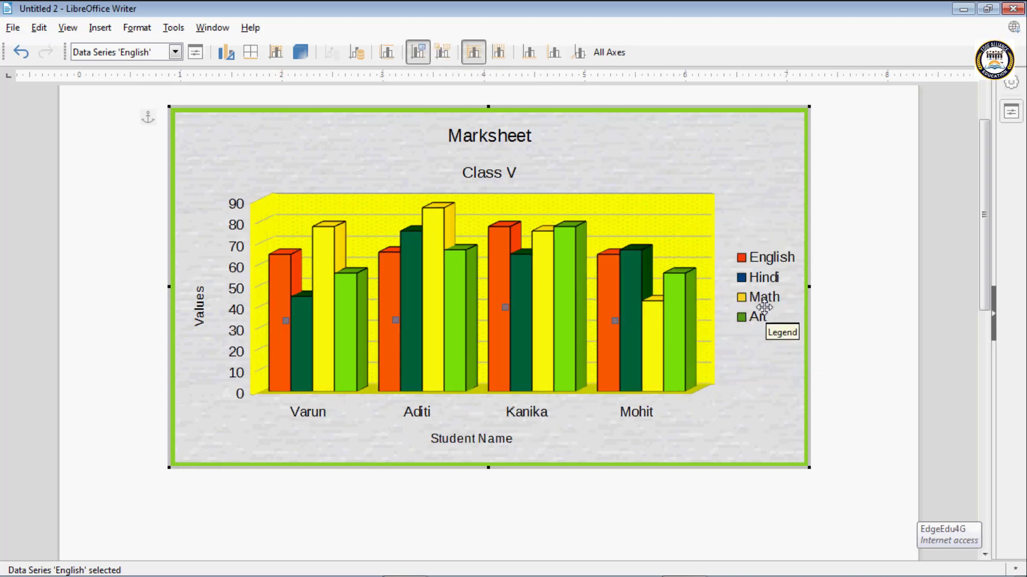
- Open the legend's formatting, move the dialog clear of the legend and give it a continuous Purple border 0.04" wide
click(443, 53)
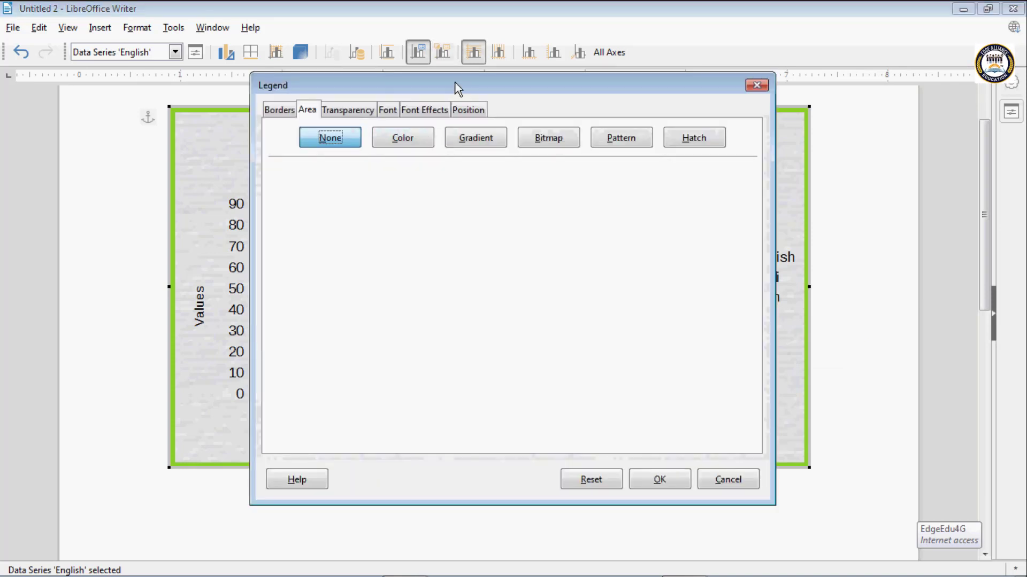
drag(454, 83, 291, 74)
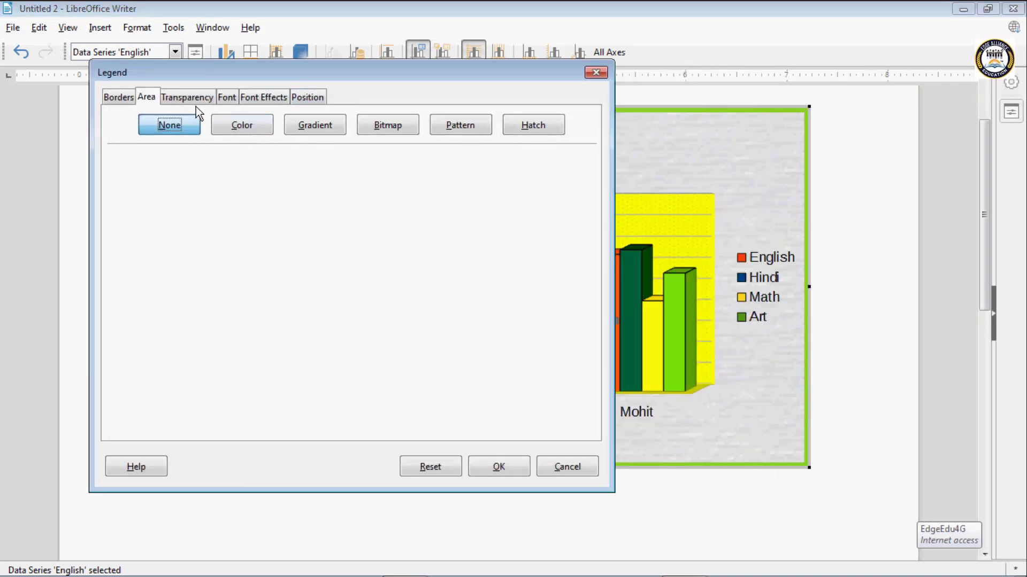
click(124, 97)
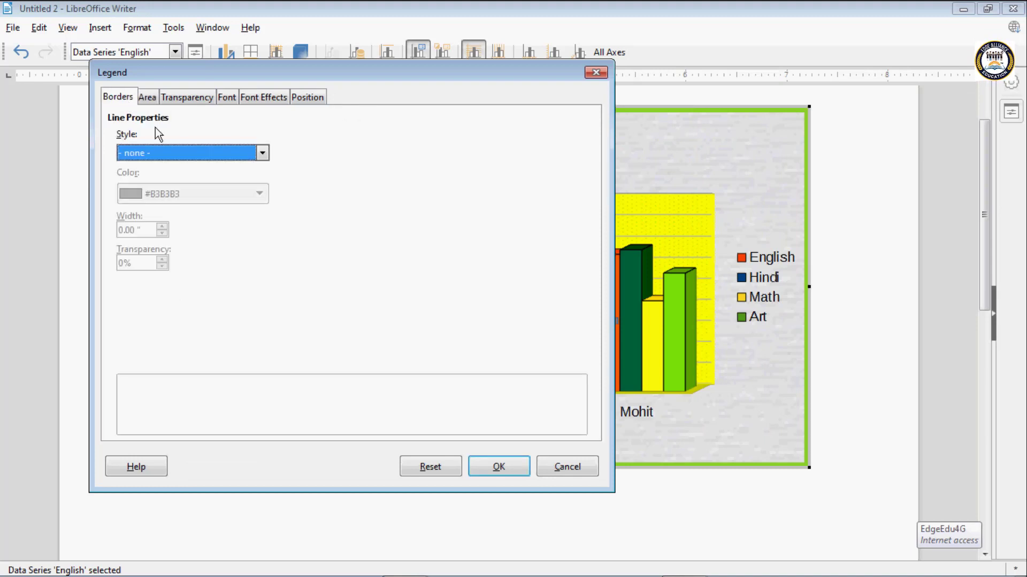
click(183, 155)
click(169, 182)
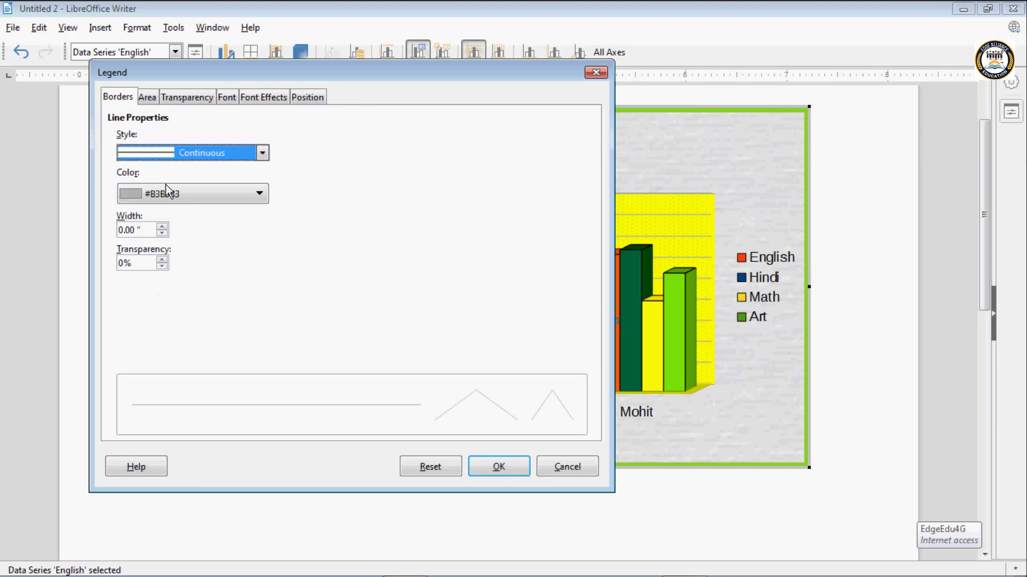
click(167, 192)
click(217, 385)
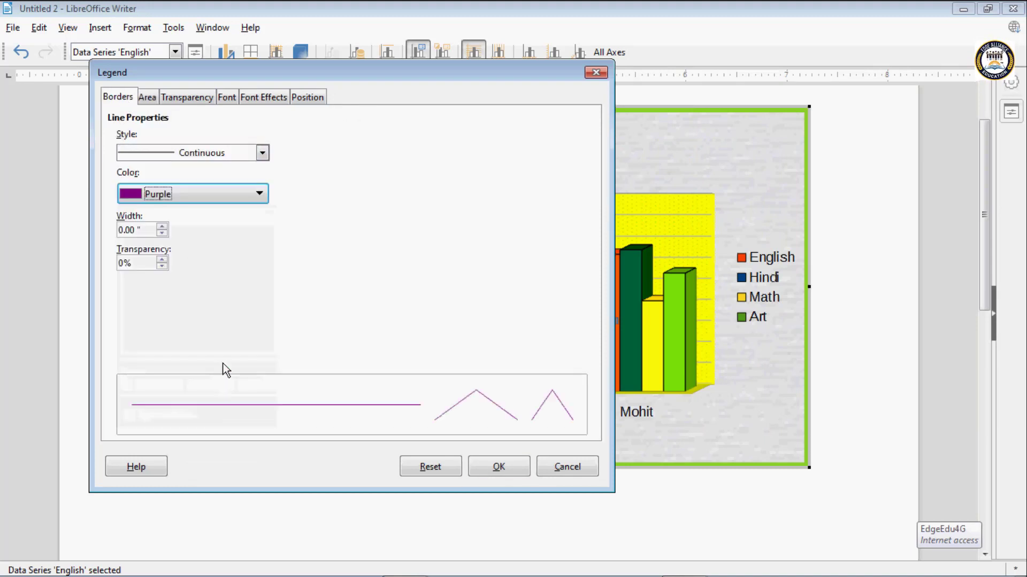
click(162, 226)
click(161, 227)
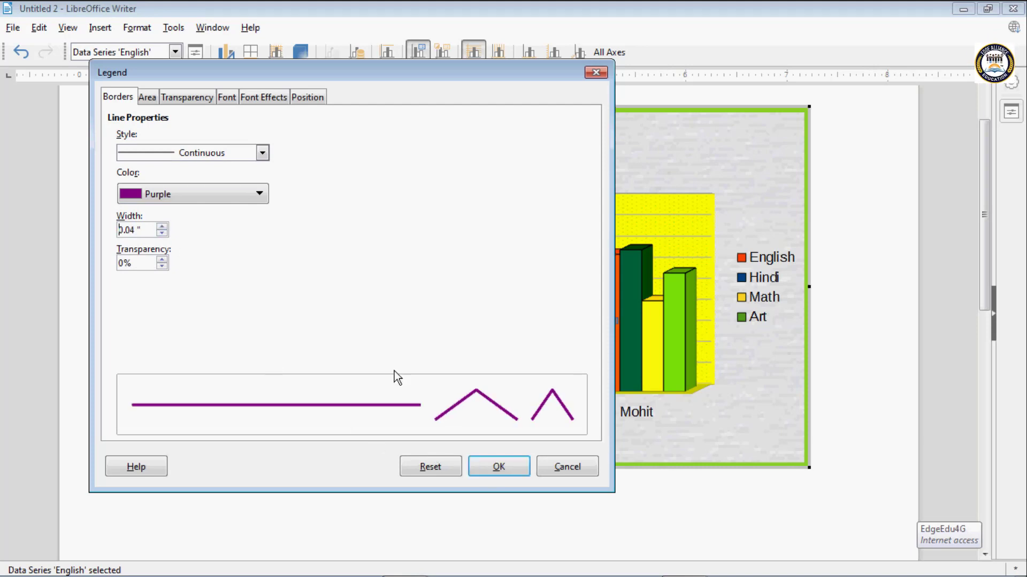
- Fill the legend's area with the recent pale yellow colour ffffa6 and apply the legend formatting
click(147, 98)
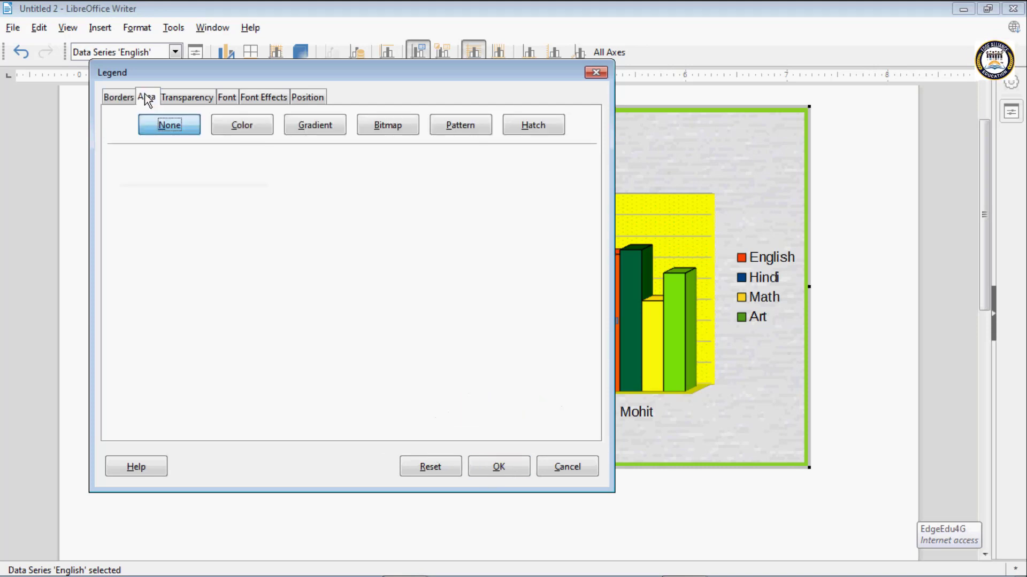
click(242, 125)
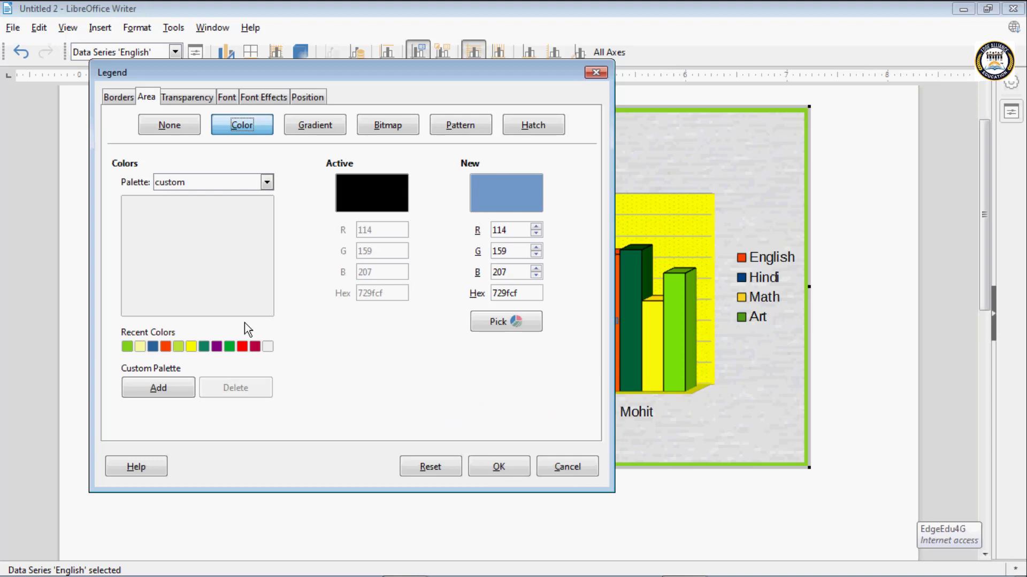
click(139, 346)
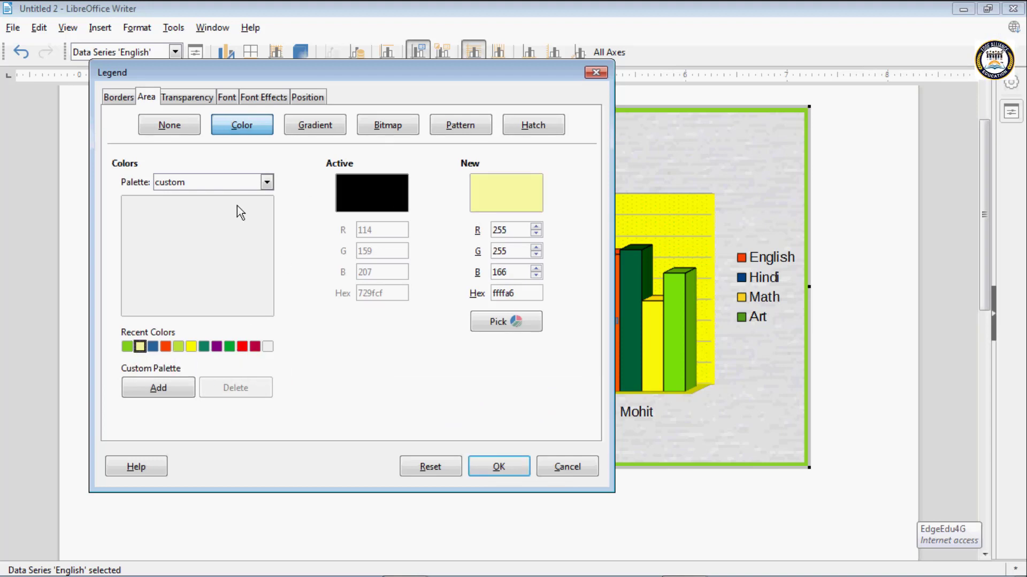
click(508, 465)
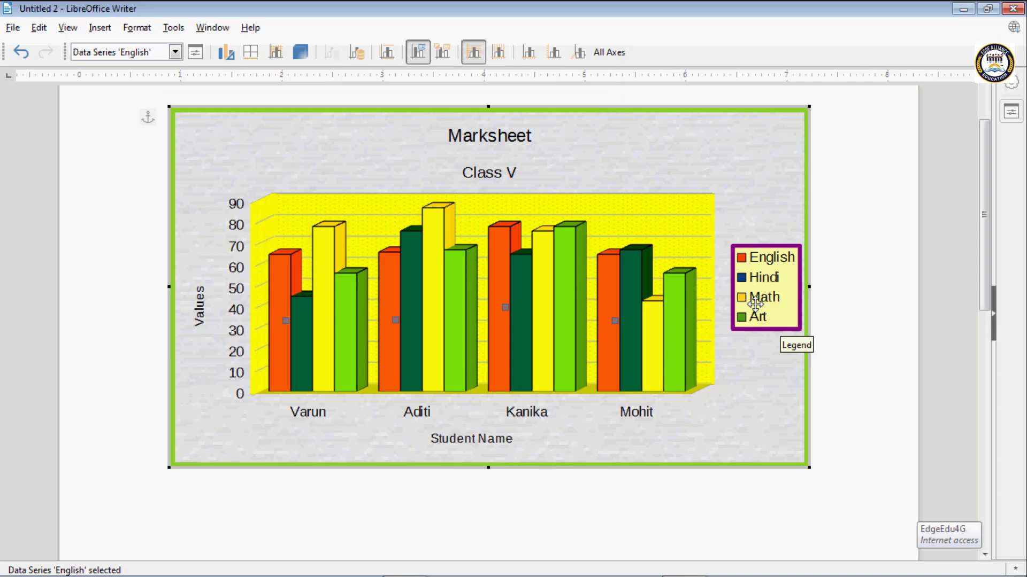
- Try 50% transparency and an Axial gradient on the legend's area, settle on a Radial transparency gradient and apply it
click(442, 53)
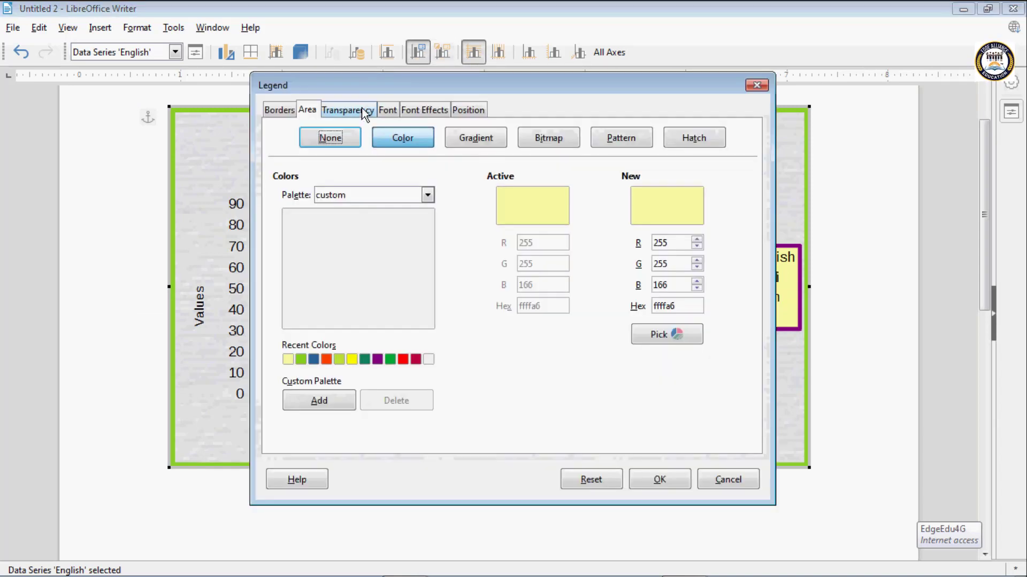
click(366, 111)
click(282, 166)
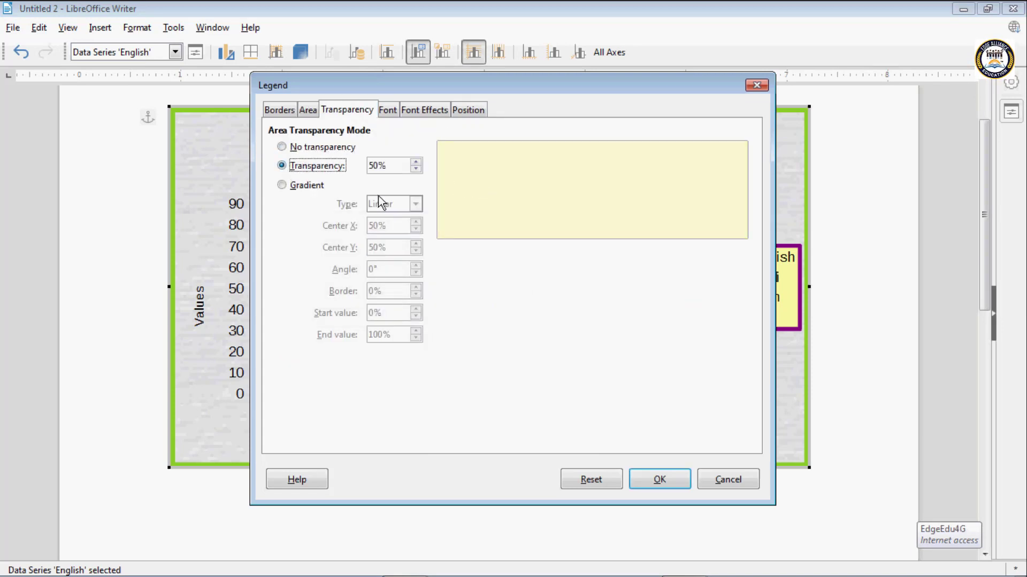
click(283, 187)
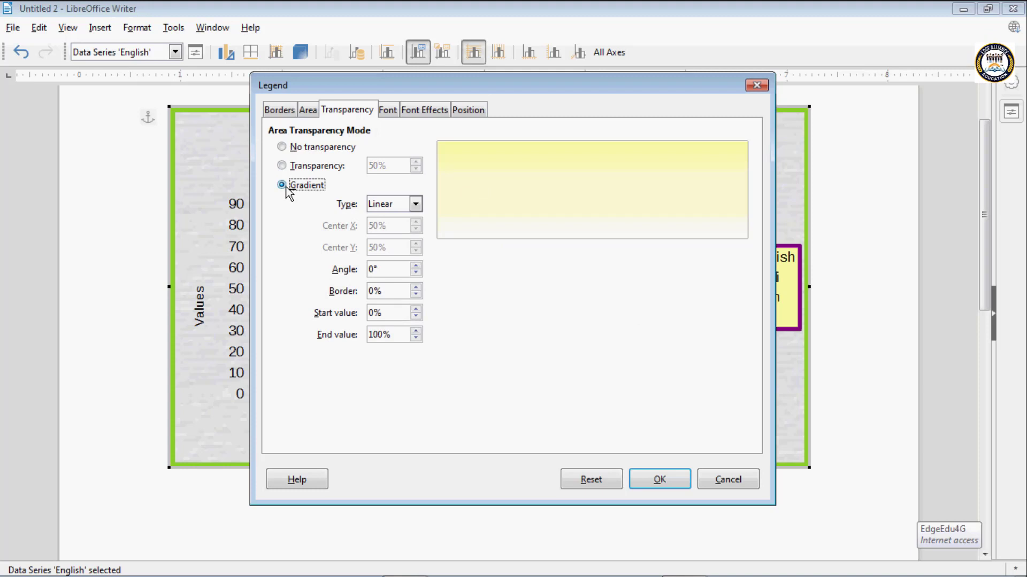
click(416, 204)
click(395, 230)
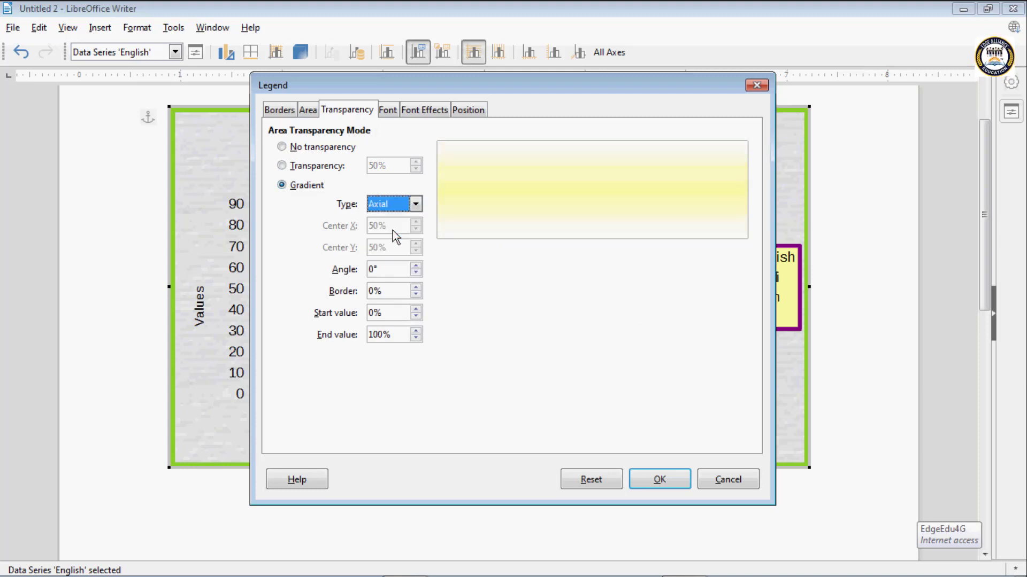
click(415, 204)
click(388, 244)
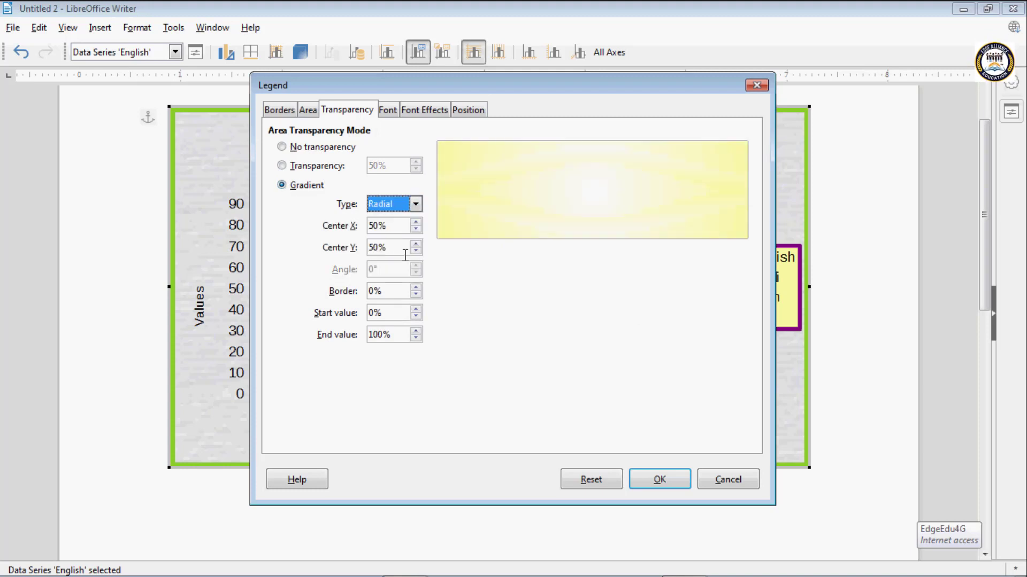
click(654, 485)
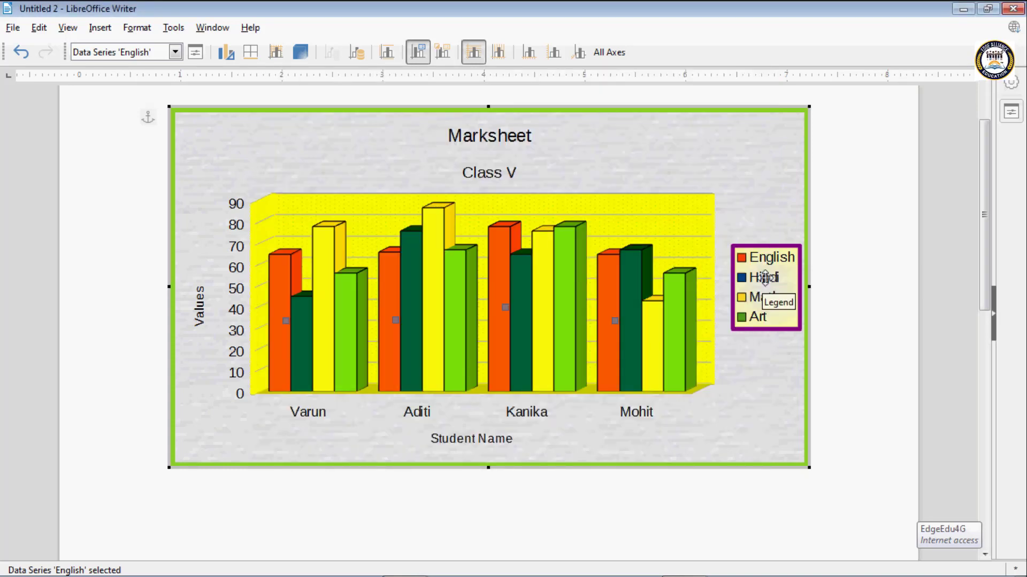
- Reopen the legend's formatting, try several fonts and choose .VnExotic for the legend text
click(445, 50)
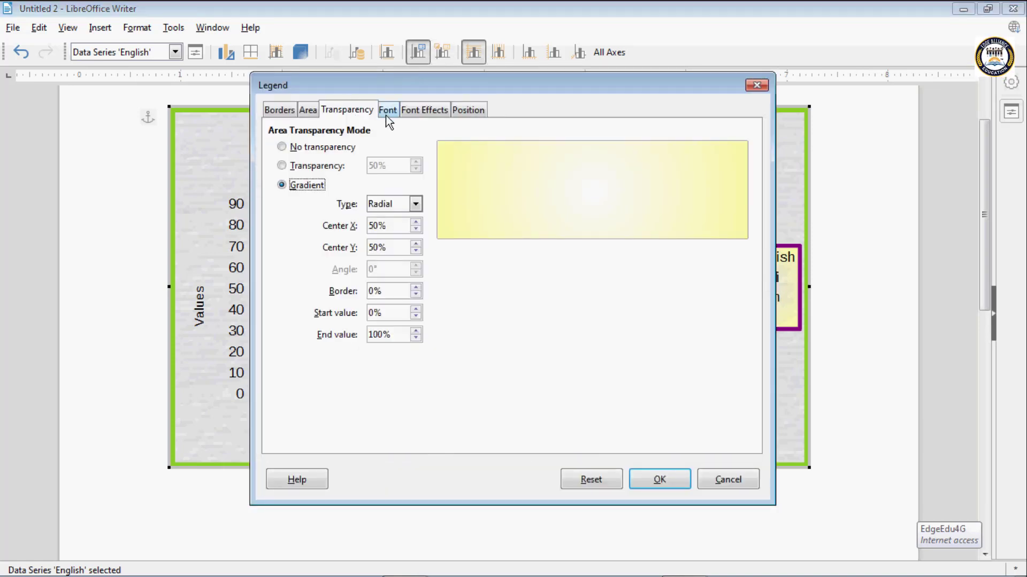
click(387, 113)
click(299, 263)
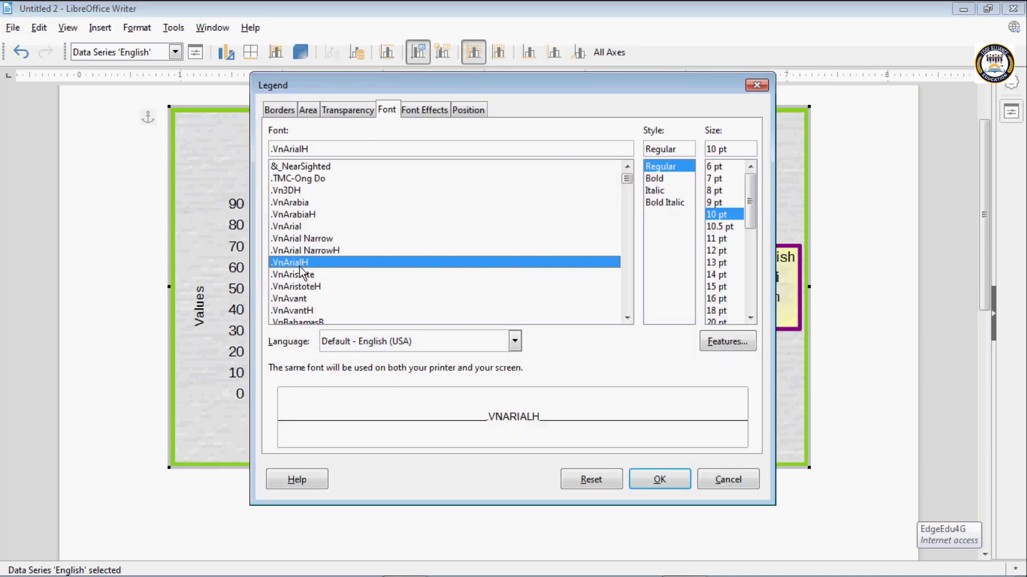
click(306, 239)
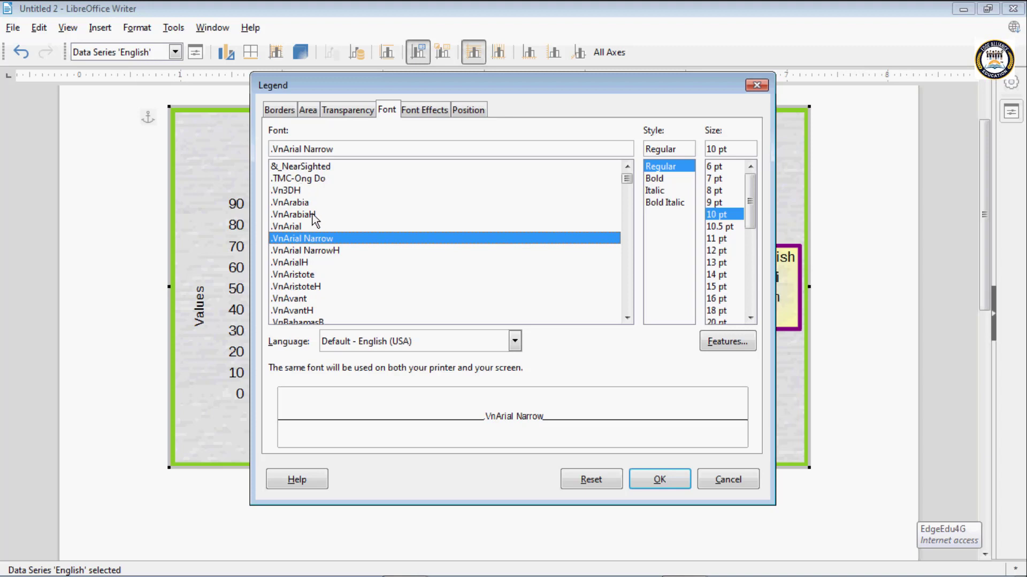
scroll(313, 222, down, 10)
click(309, 227)
click(299, 214)
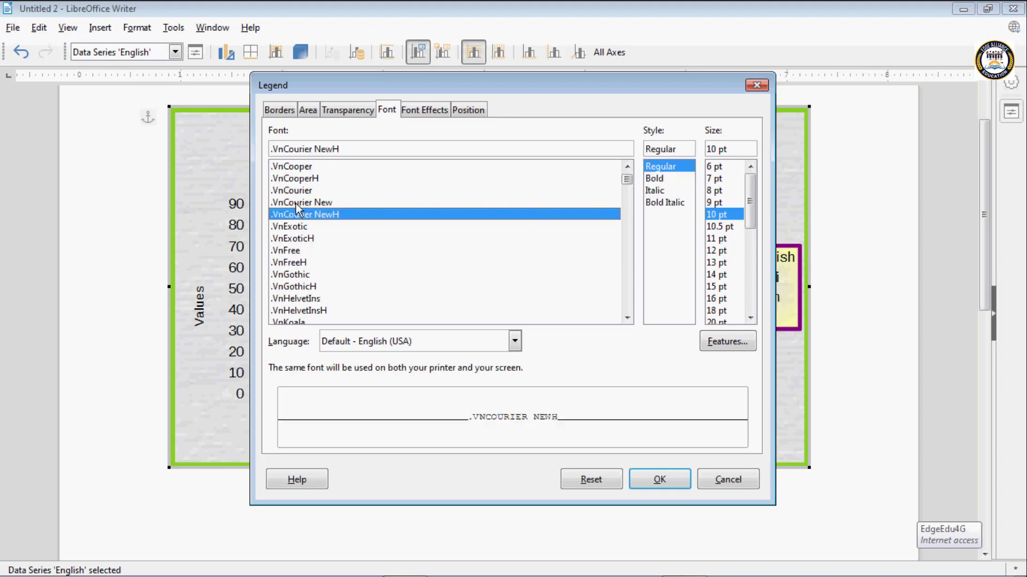
click(298, 203)
click(302, 227)
- Set the legend's font colour to Purple and apply the font formatting
click(422, 110)
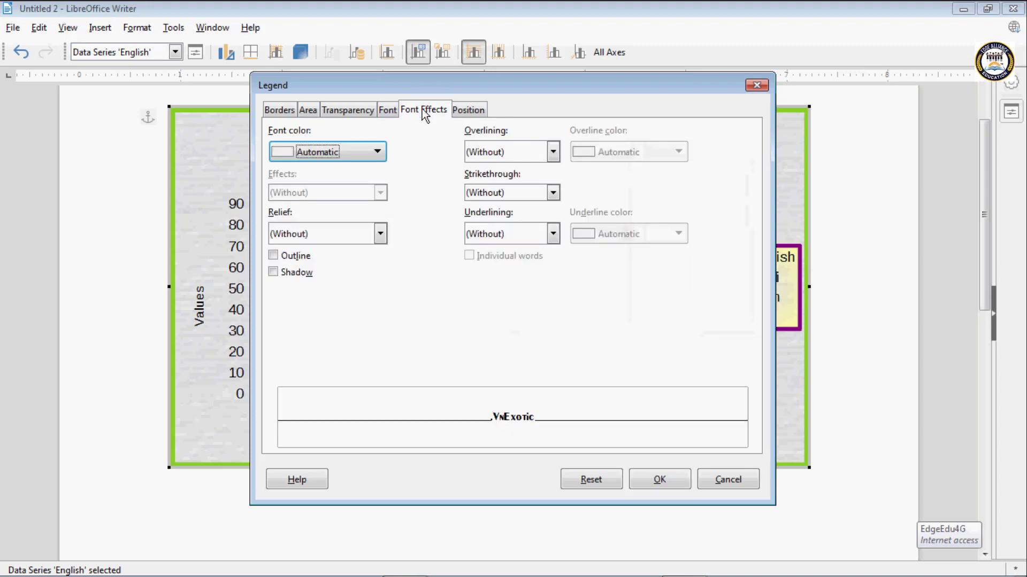
click(369, 152)
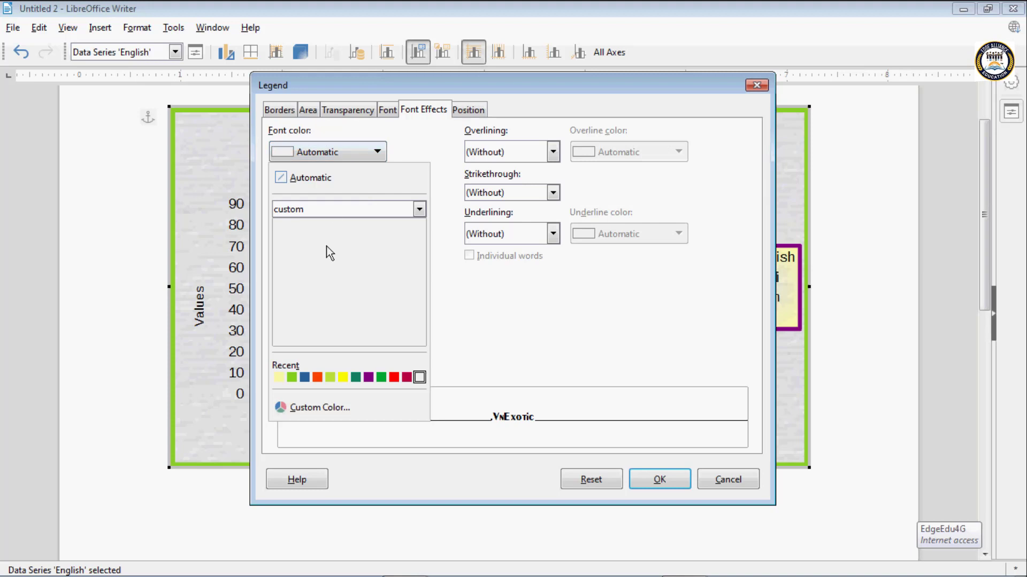
click(368, 377)
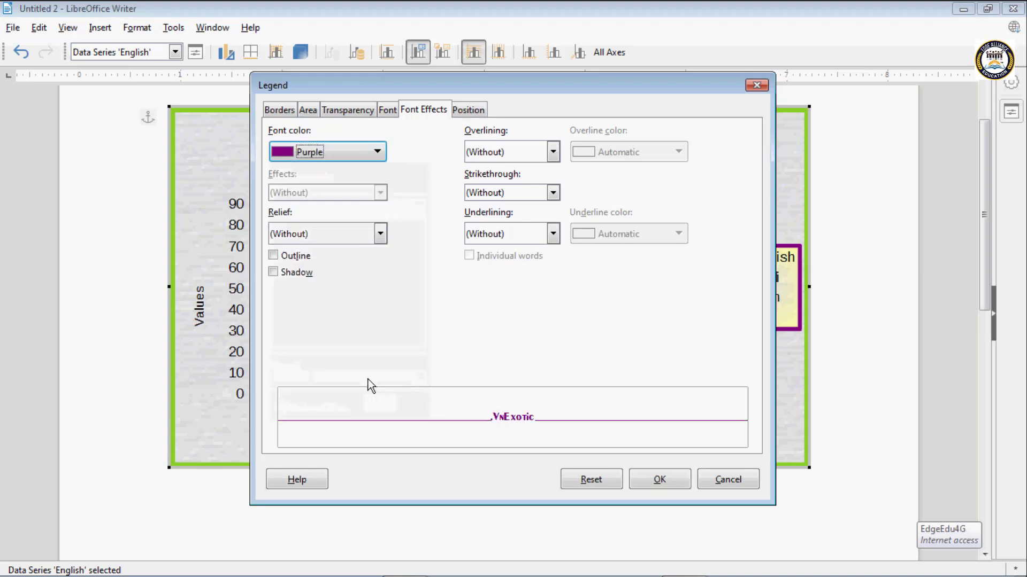
click(645, 480)
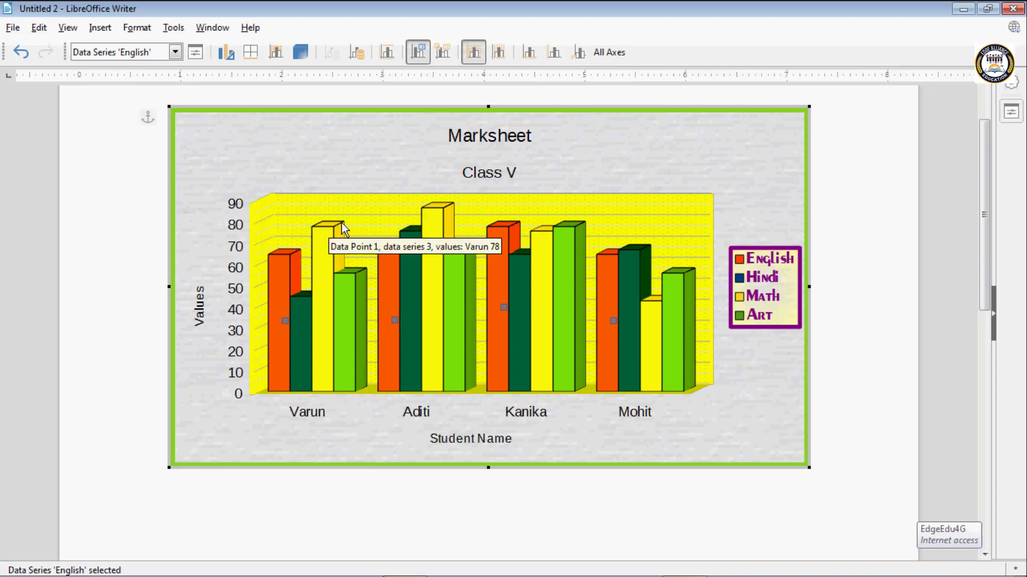
- Turn off the chart's horizontal grids and turn on its vertical grids
click(470, 54)
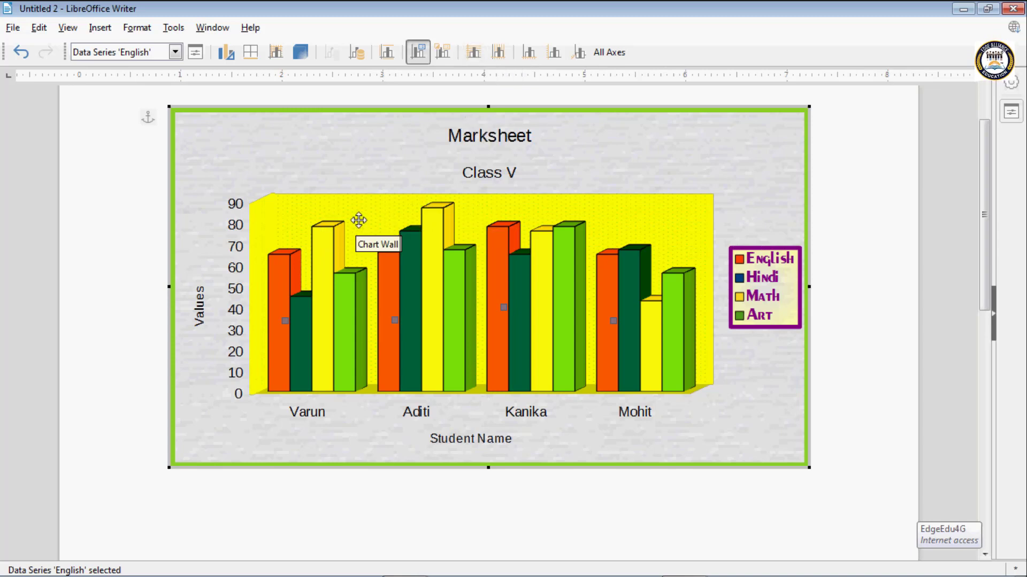
click(503, 54)
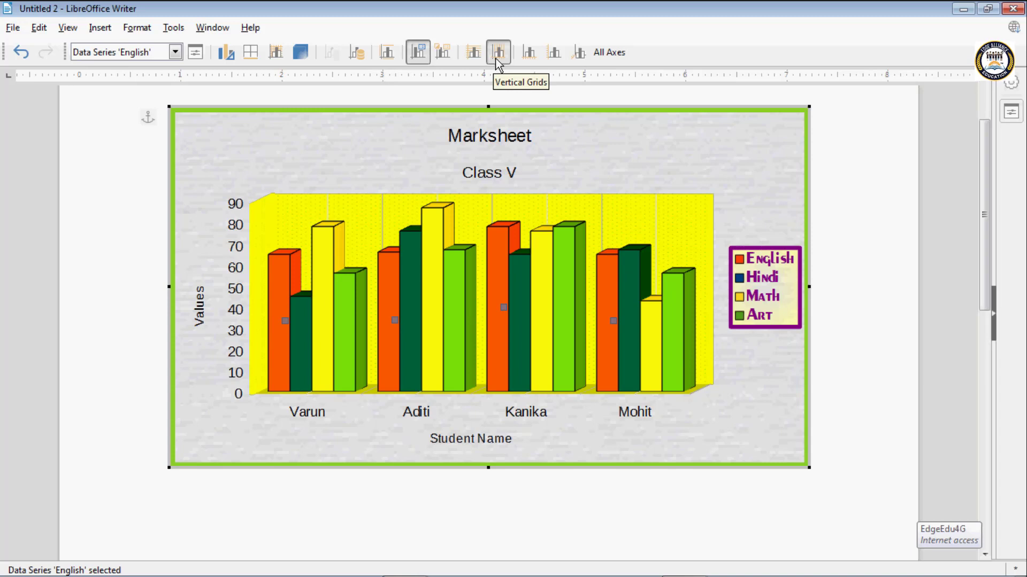
- Open the X axis formatting and try Text as the axis scale type
click(528, 52)
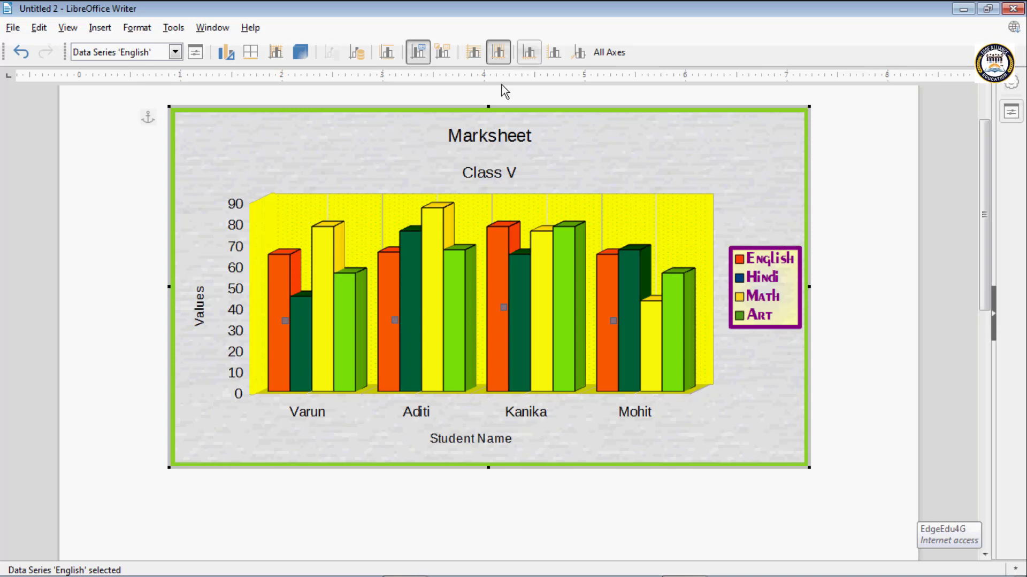
click(531, 52)
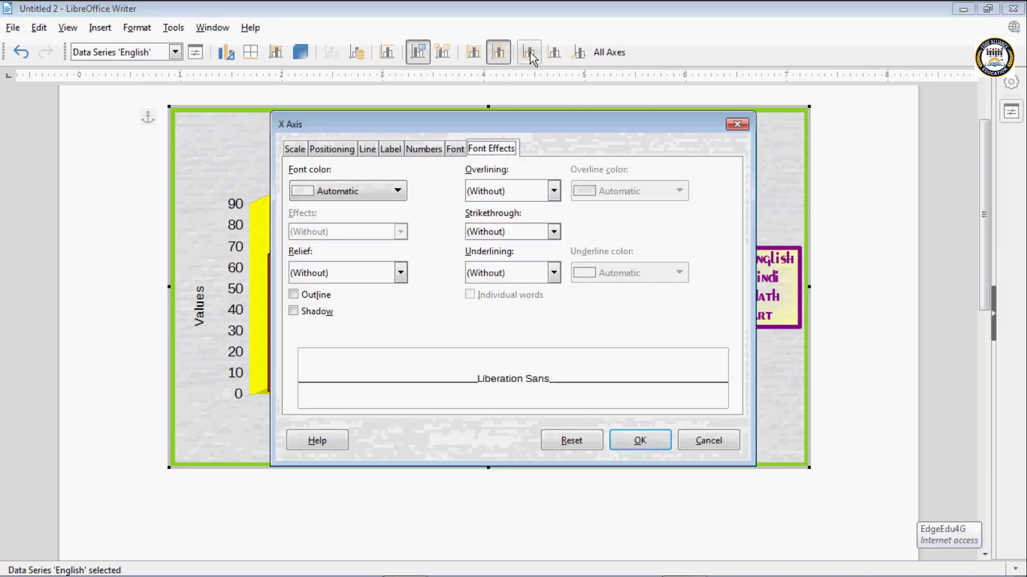
click(298, 149)
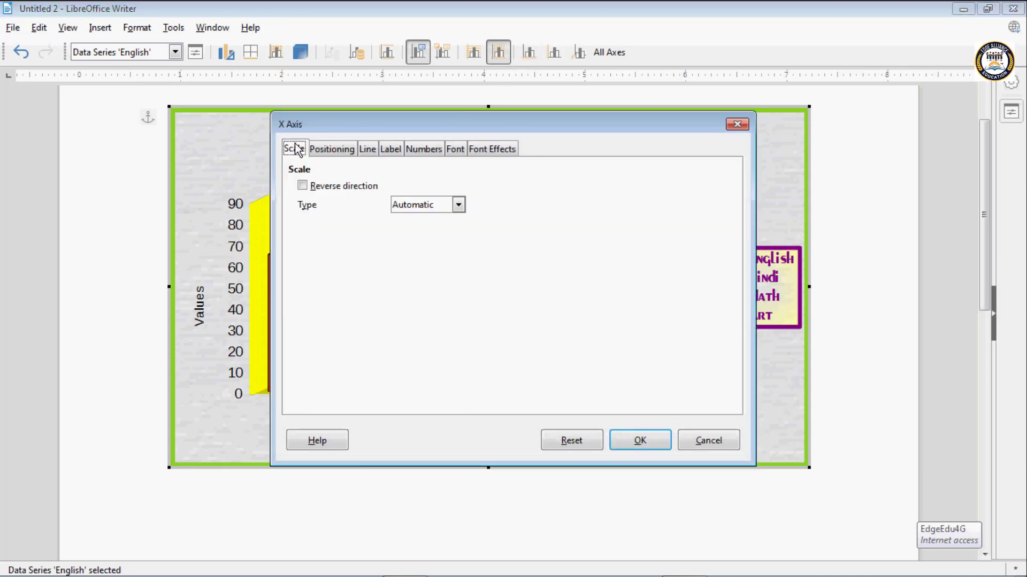
click(413, 206)
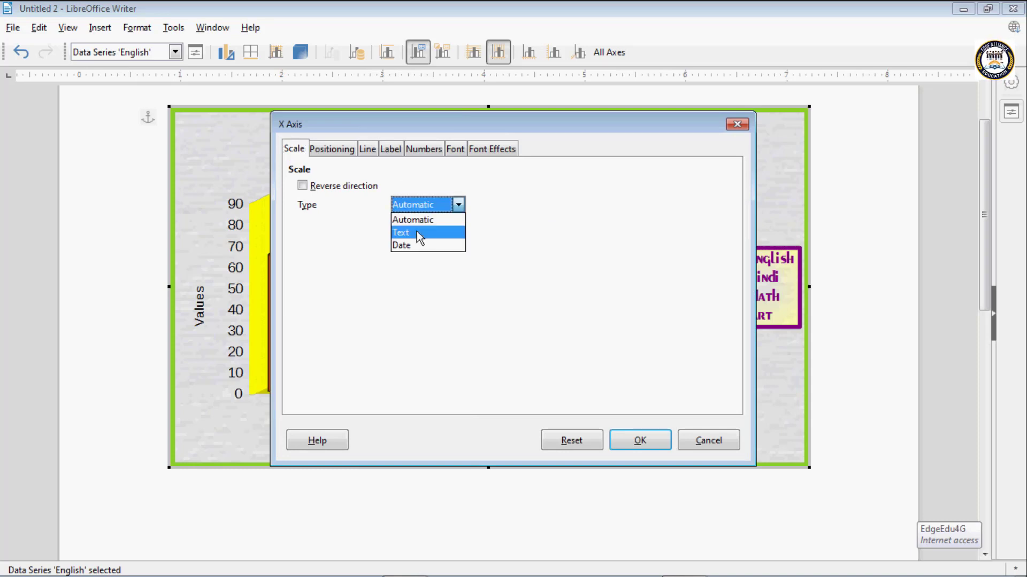
click(416, 232)
drag(409, 124, 564, 107)
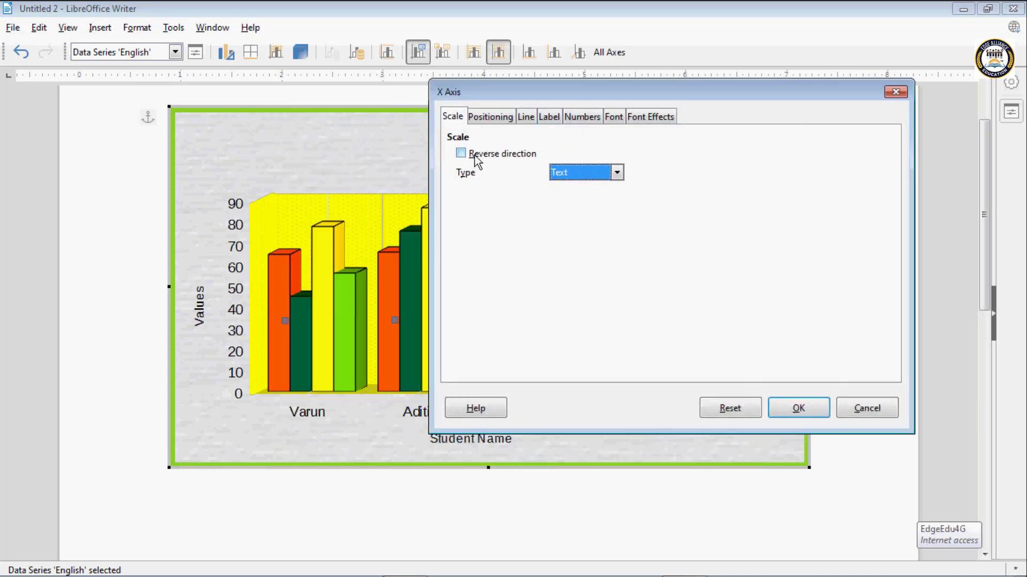
click(585, 172)
click(562, 184)
- Examine the X axis positioning choices for where it crosses the other axis and where labels are placed
click(490, 117)
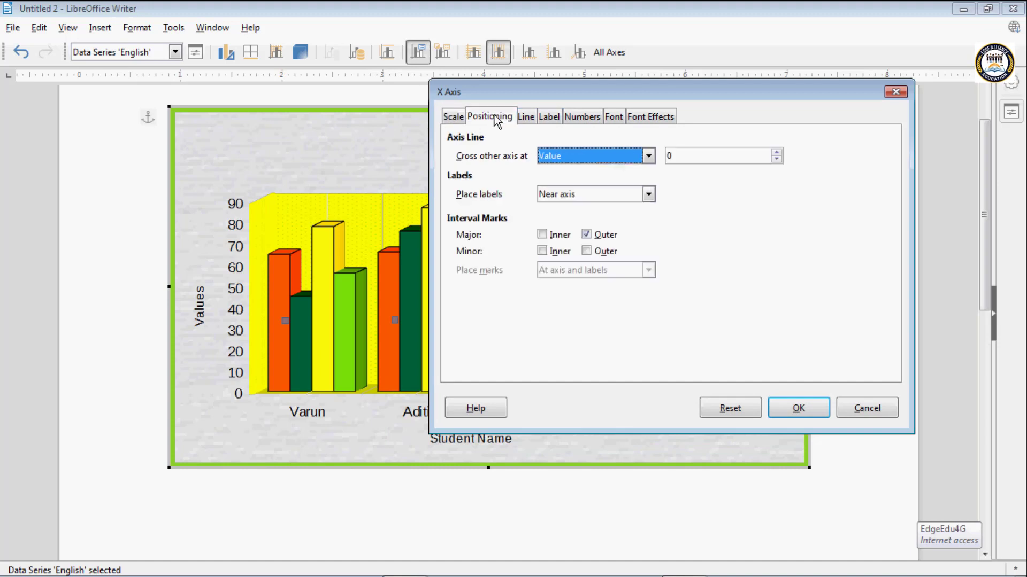
click(591, 160)
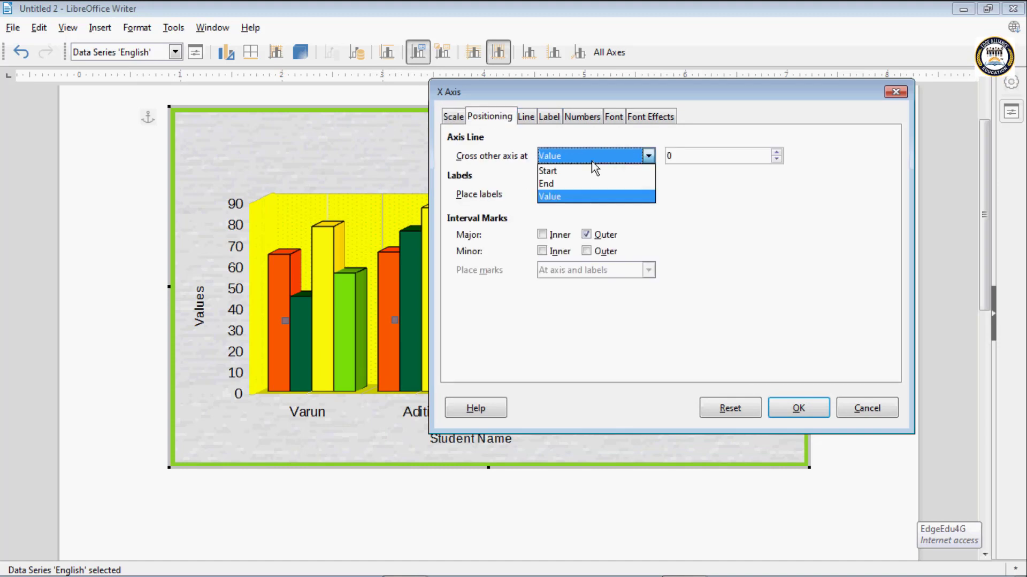
click(591, 161)
click(588, 198)
click(587, 199)
- Set the X axis line to the Continuous style and give it a recent yellow-green colour
click(526, 117)
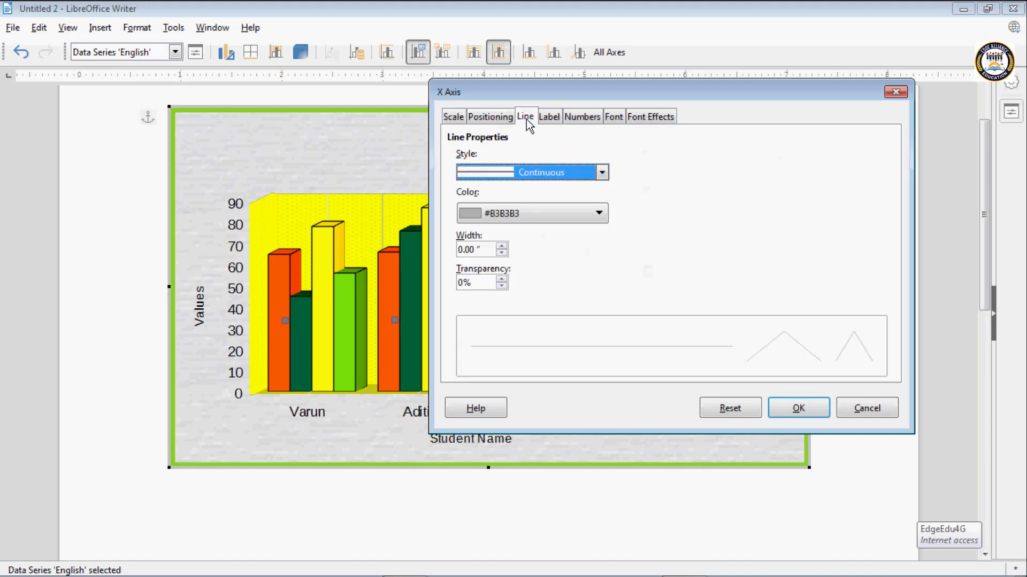
click(546, 173)
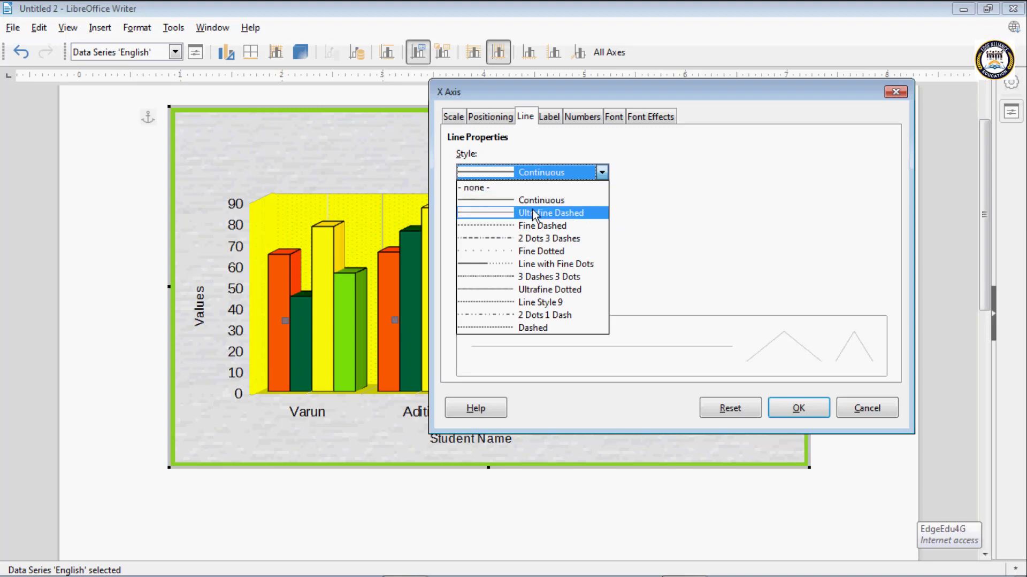
click(530, 201)
click(530, 214)
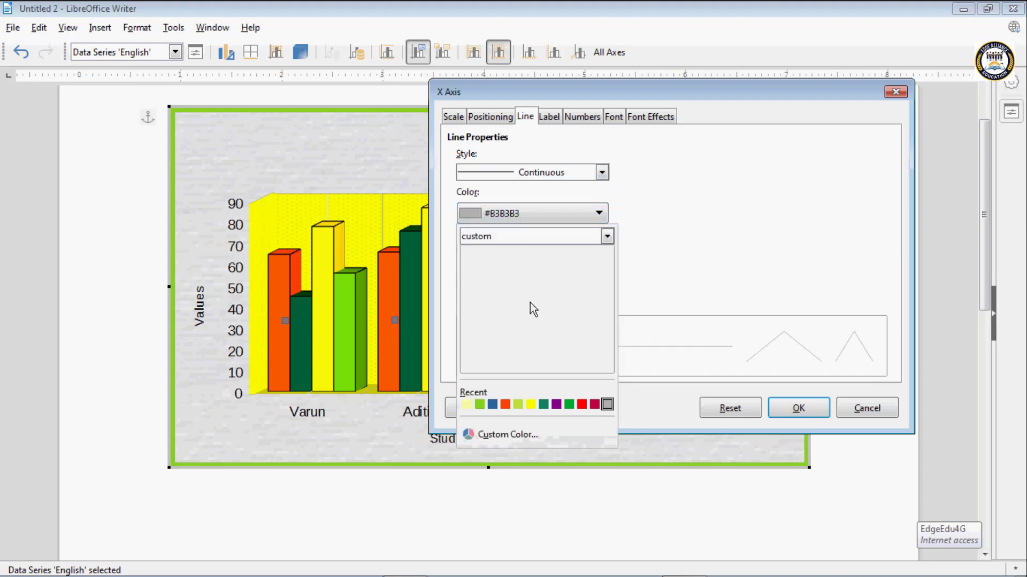
click(516, 405)
- Review the X axis label orientation and number format settings
click(549, 117)
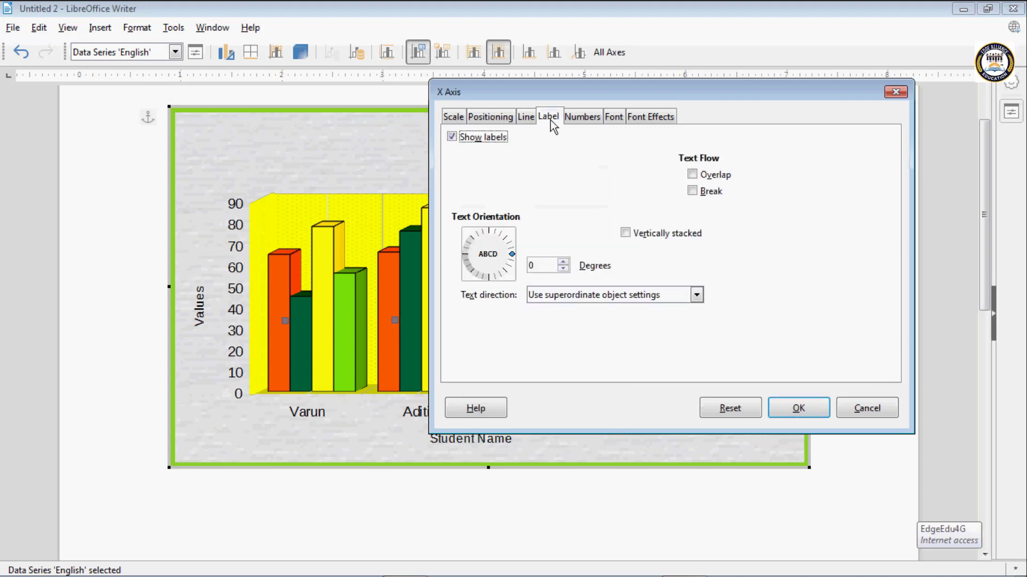
click(587, 118)
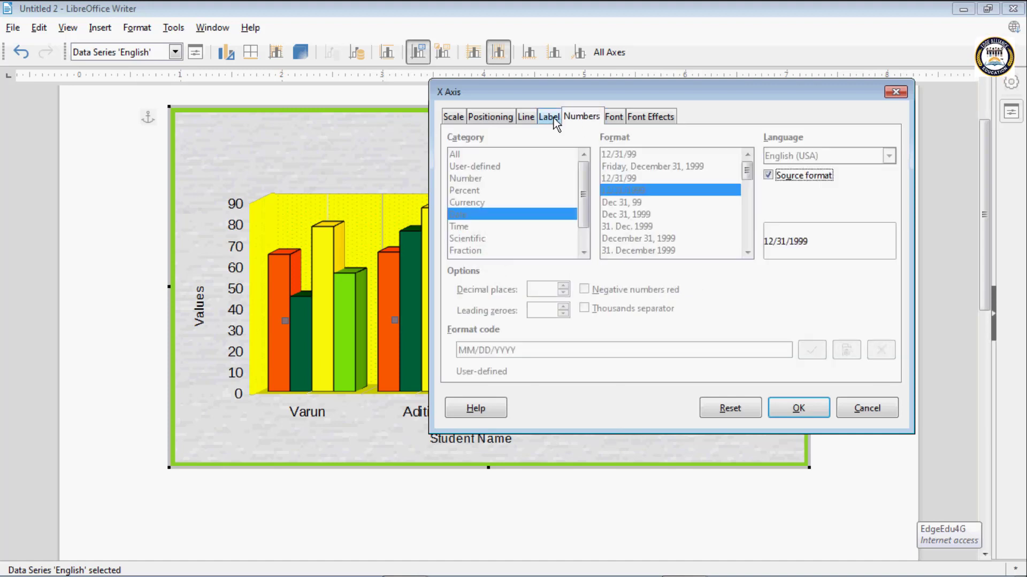
click(550, 117)
click(597, 117)
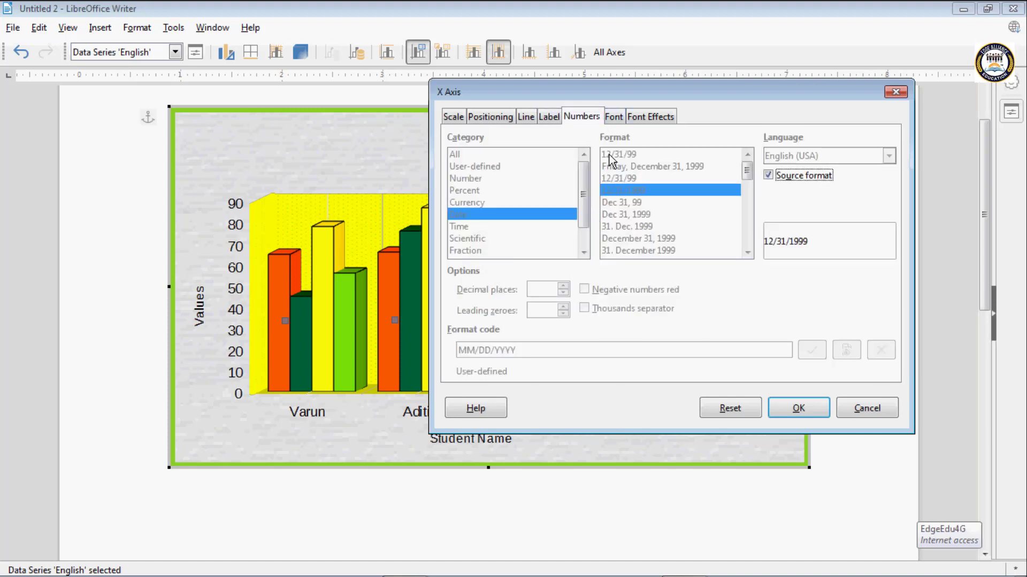
- Set the X axis labels to the .VnArial font in Teal and apply the axis formatting
click(617, 119)
click(479, 222)
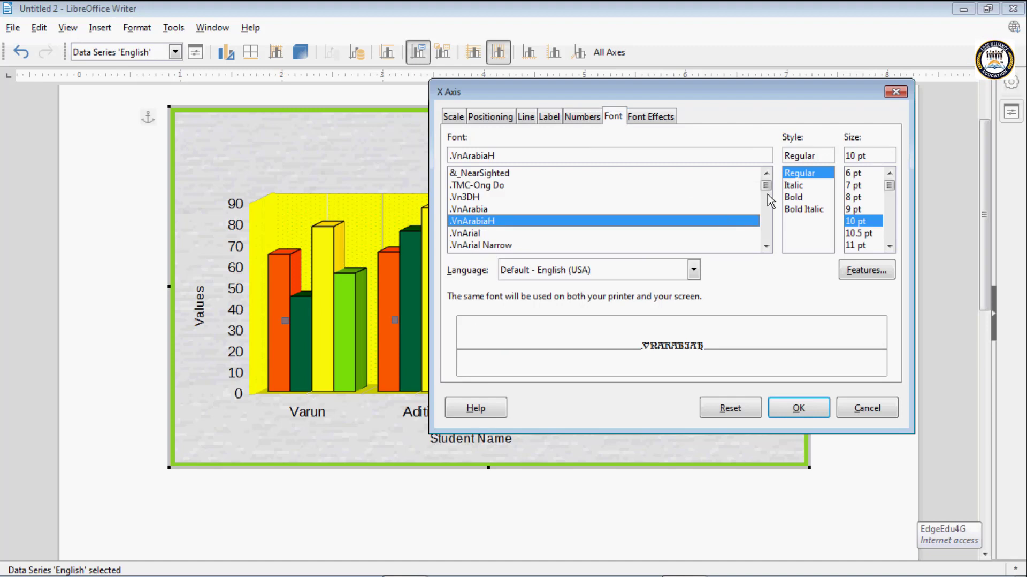
click(481, 233)
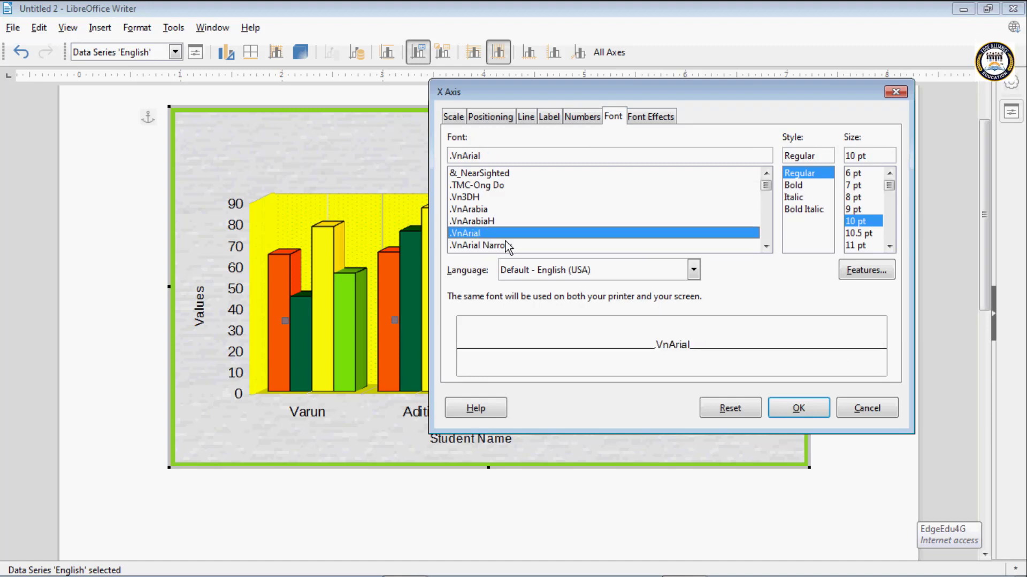
click(632, 121)
click(551, 158)
click(540, 385)
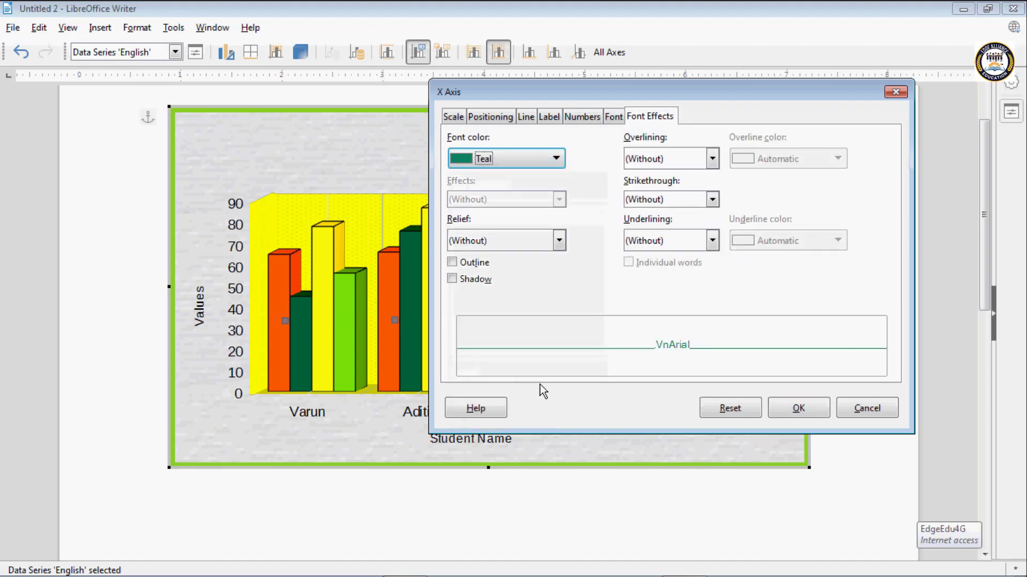
click(789, 410)
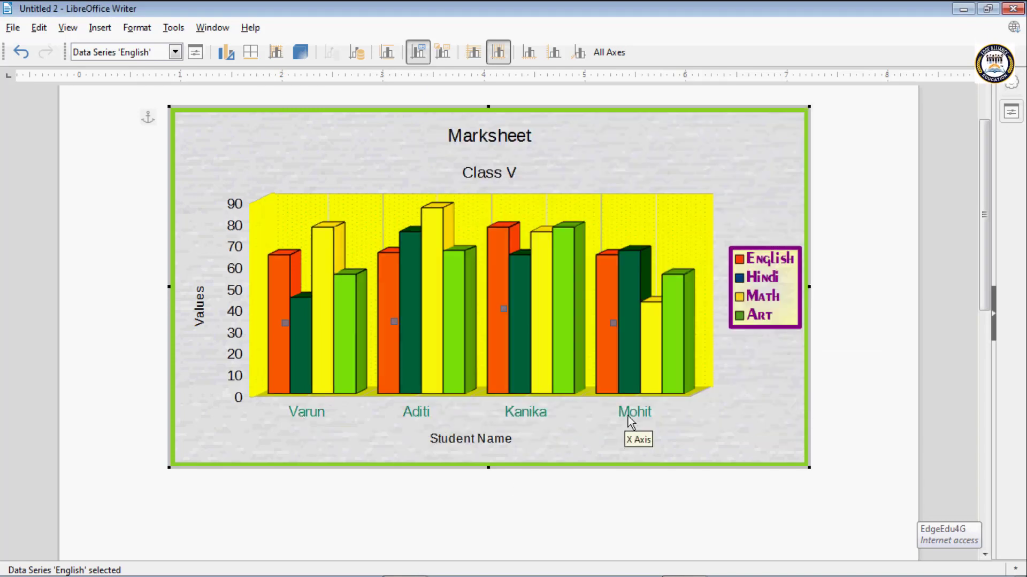
- Open the Y axis formatting and set its font colour to Lime
click(559, 55)
click(335, 192)
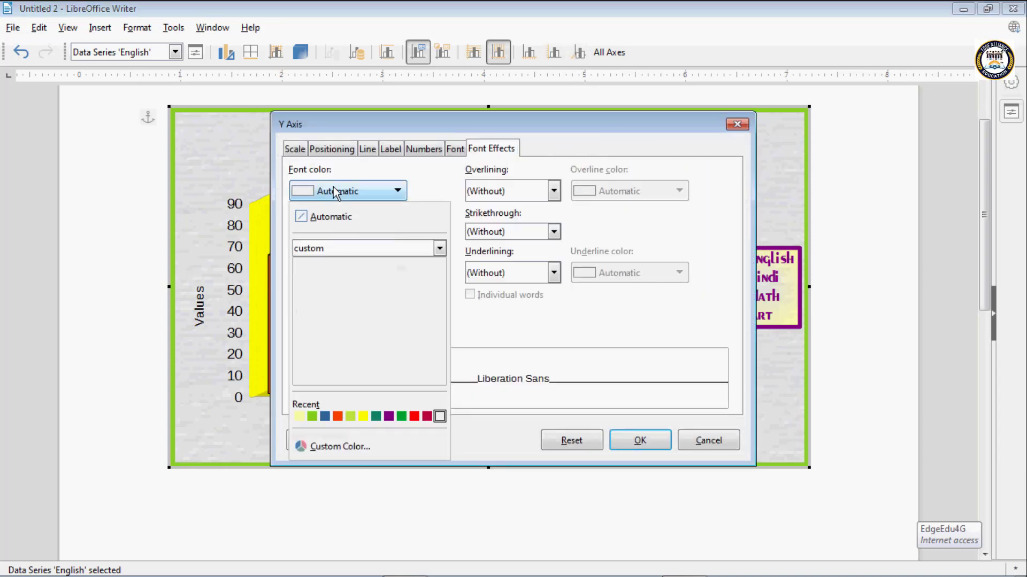
click(312, 416)
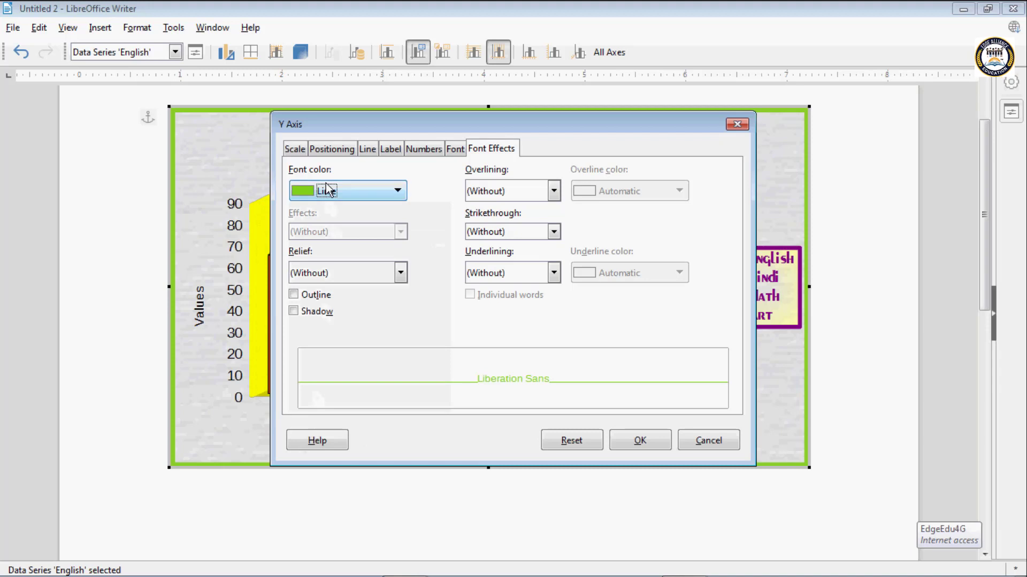
- Examine the Y axis positioning and label settings
click(345, 150)
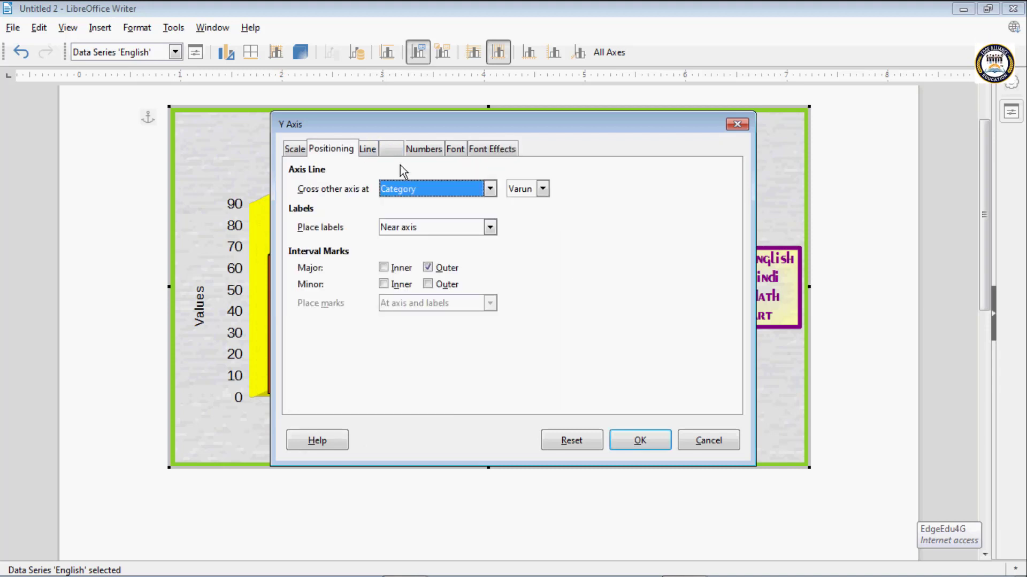
click(413, 185)
click(412, 185)
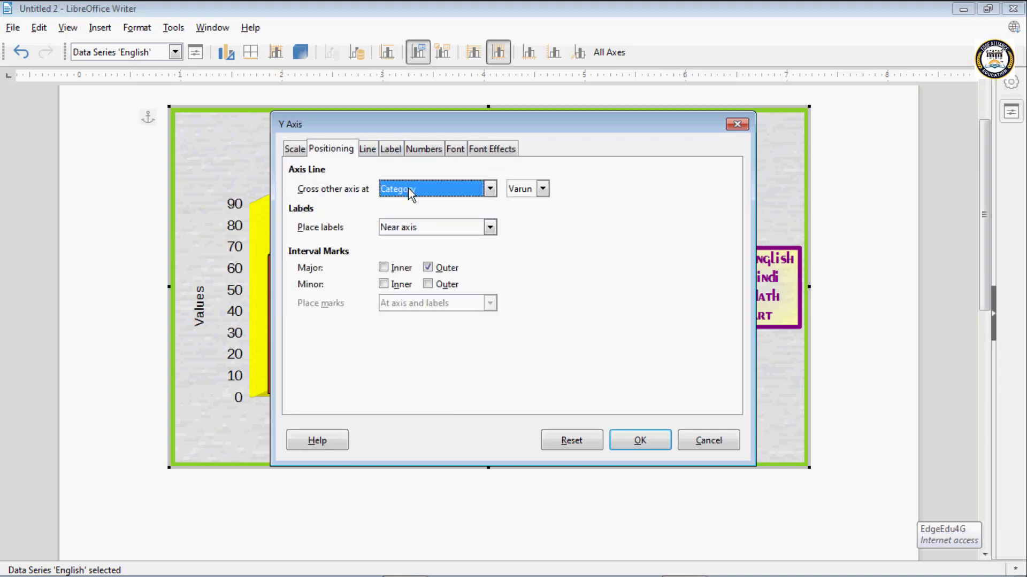
click(401, 152)
- Set the Y axis labels to the .VnBahamasBH font at 10.5 pt and apply the formatting
click(455, 149)
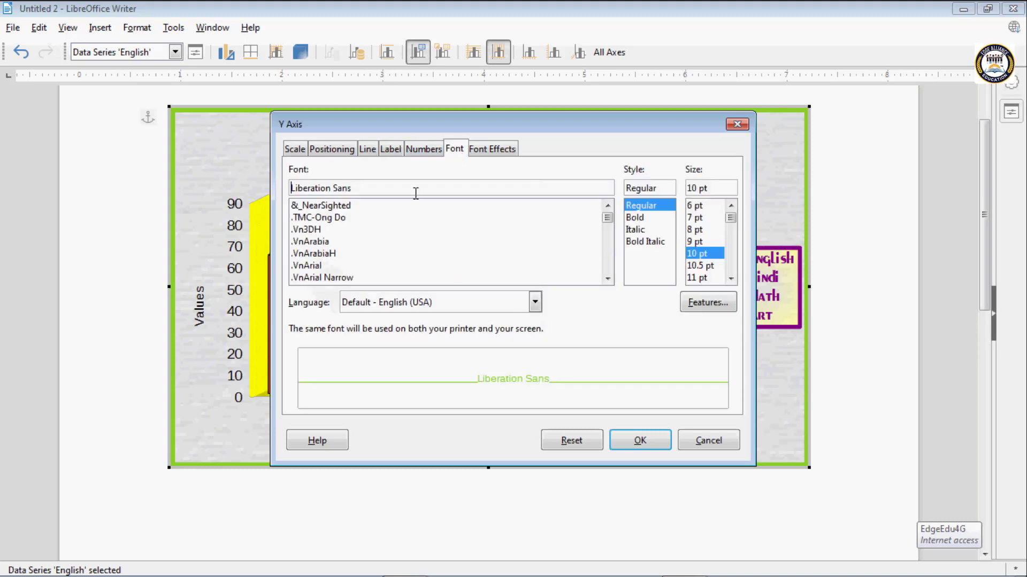
click(337, 254)
scroll(339, 267, down, 3)
click(335, 266)
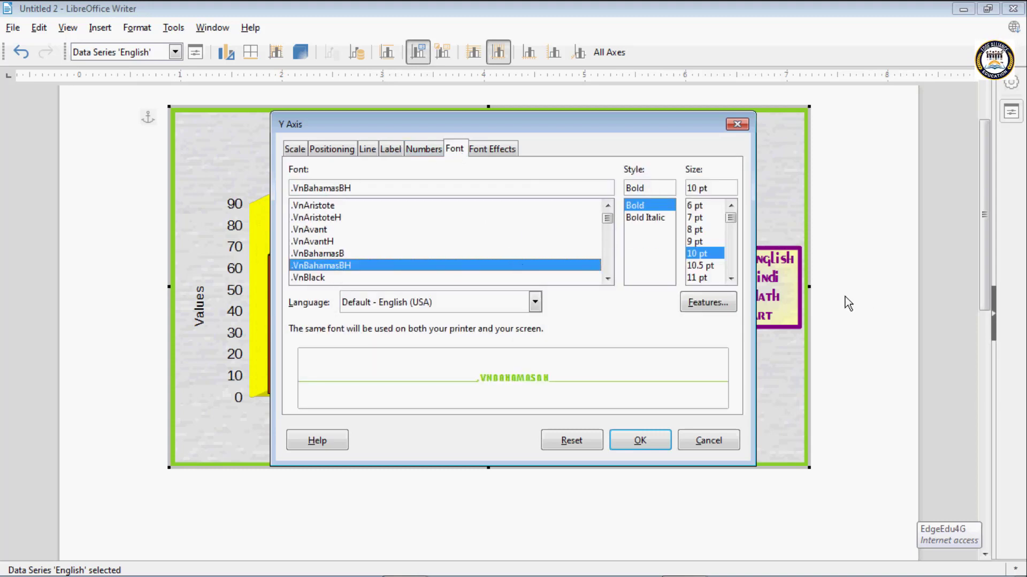
click(698, 265)
click(641, 442)
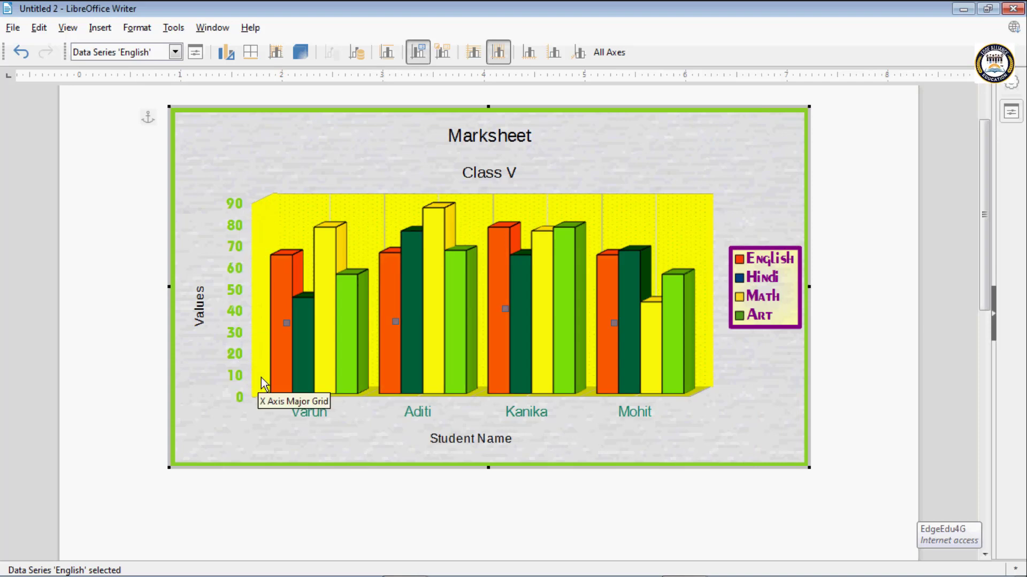
- Open the formatting for all axes, try .VnBlack and choose the .VnBahamasBH font
click(606, 53)
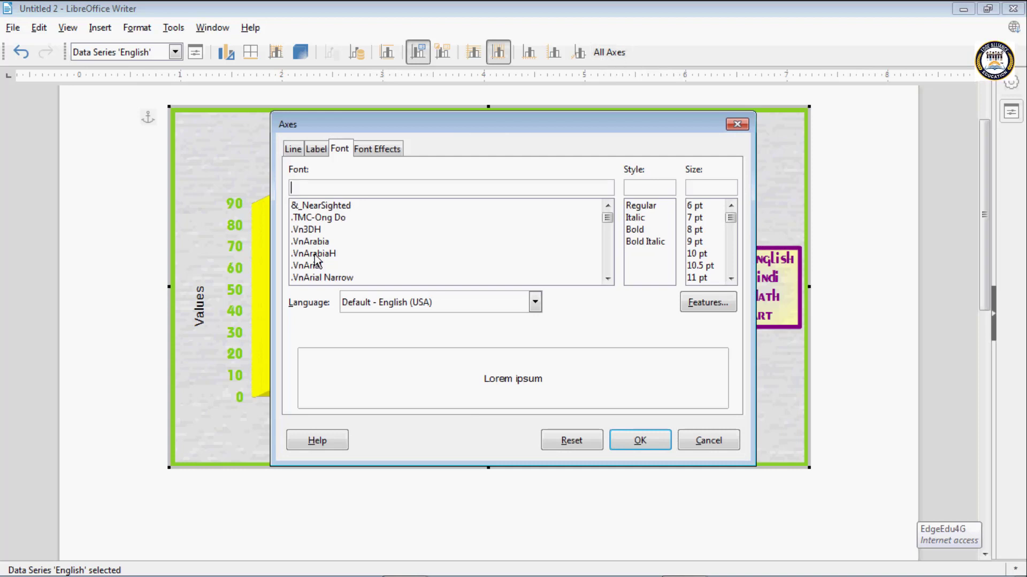
scroll(320, 284, down, 3)
click(319, 278)
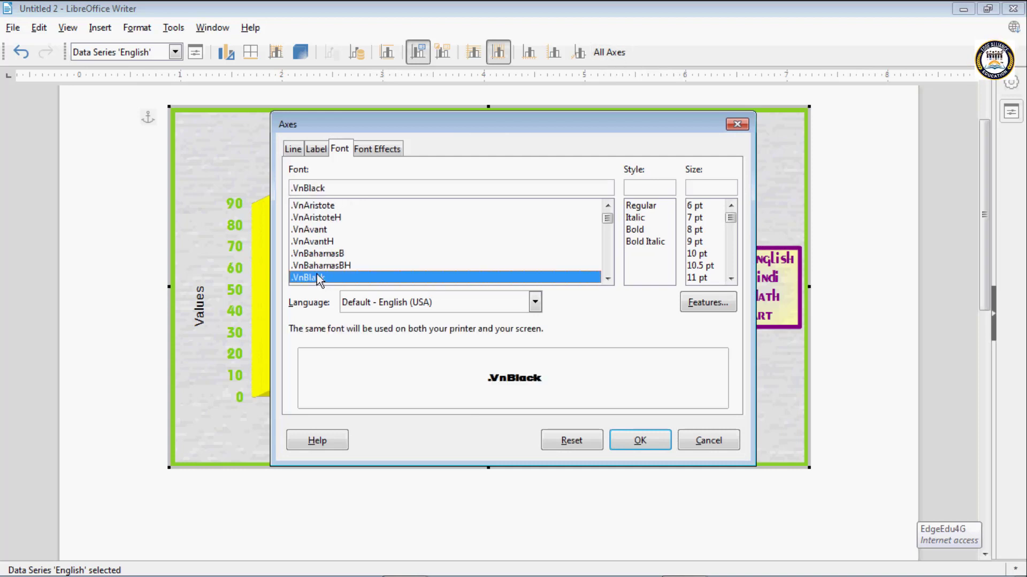
click(328, 265)
- Set the font colour of all axes to Blue and apply the formatting
click(376, 150)
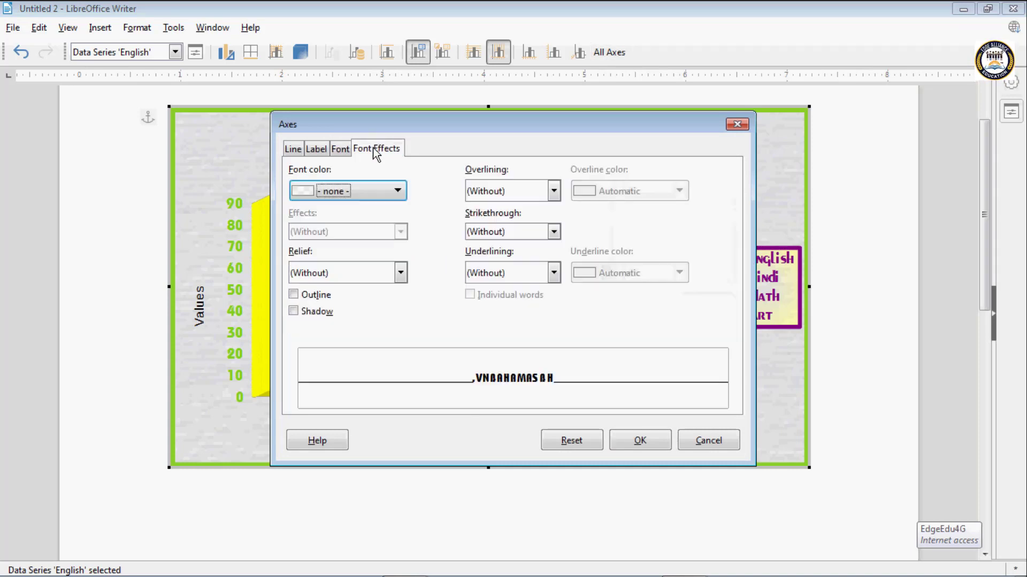
click(347, 192)
click(338, 249)
click(338, 249)
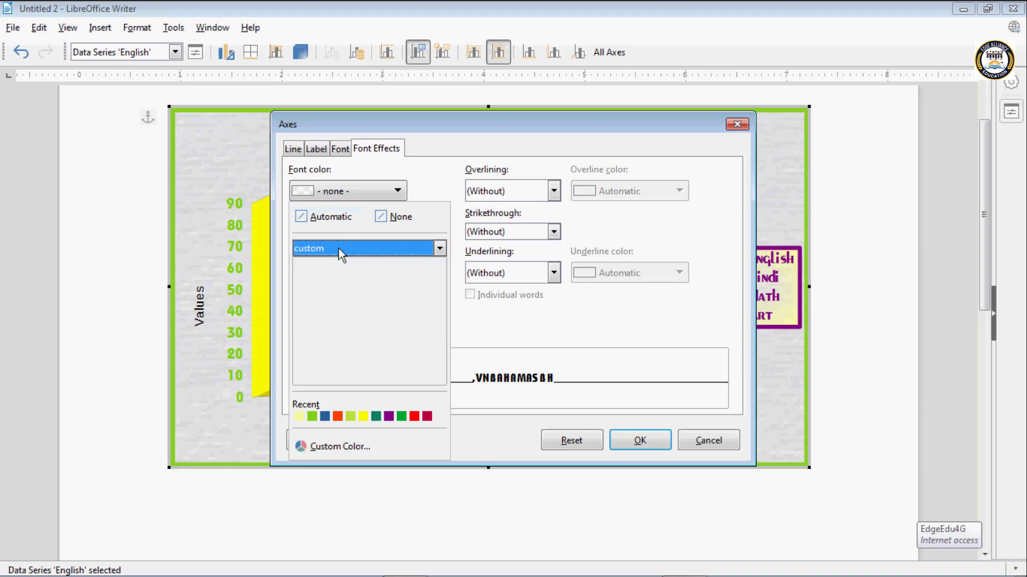
click(325, 416)
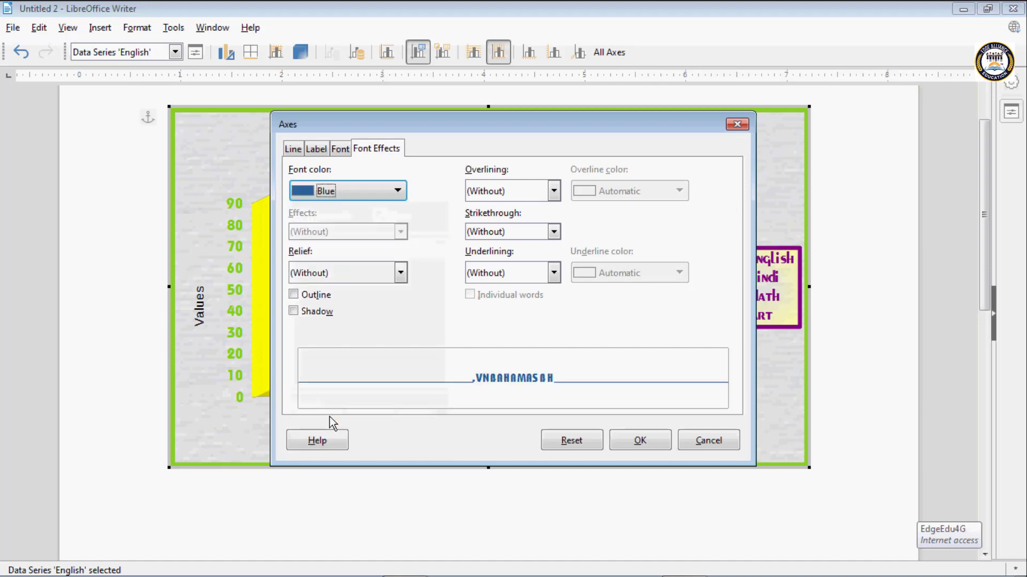
click(639, 441)
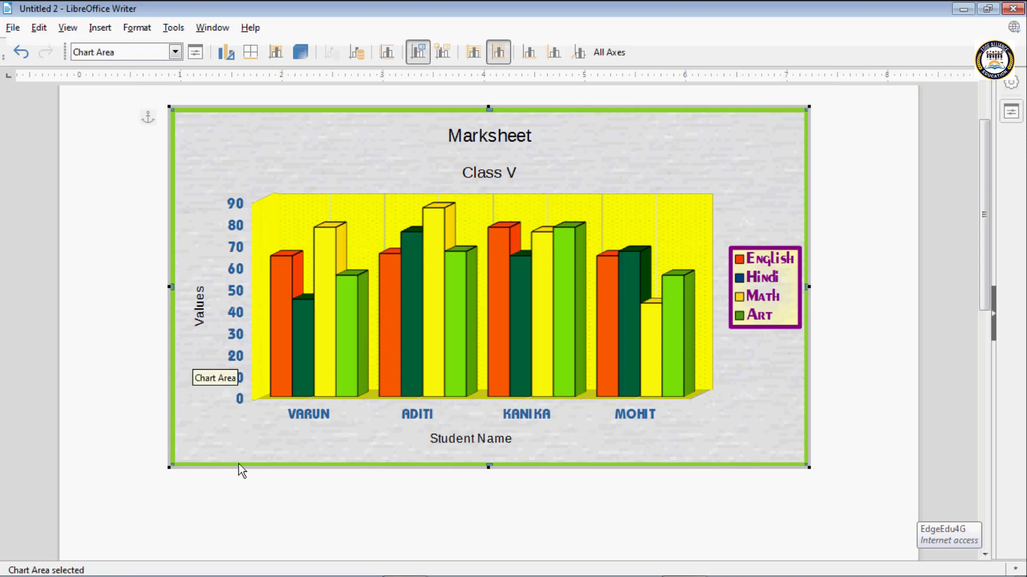
- Leave chart editing, shrink the chart to about 5.96 inches wide and reposition it on the page
key(Escape)
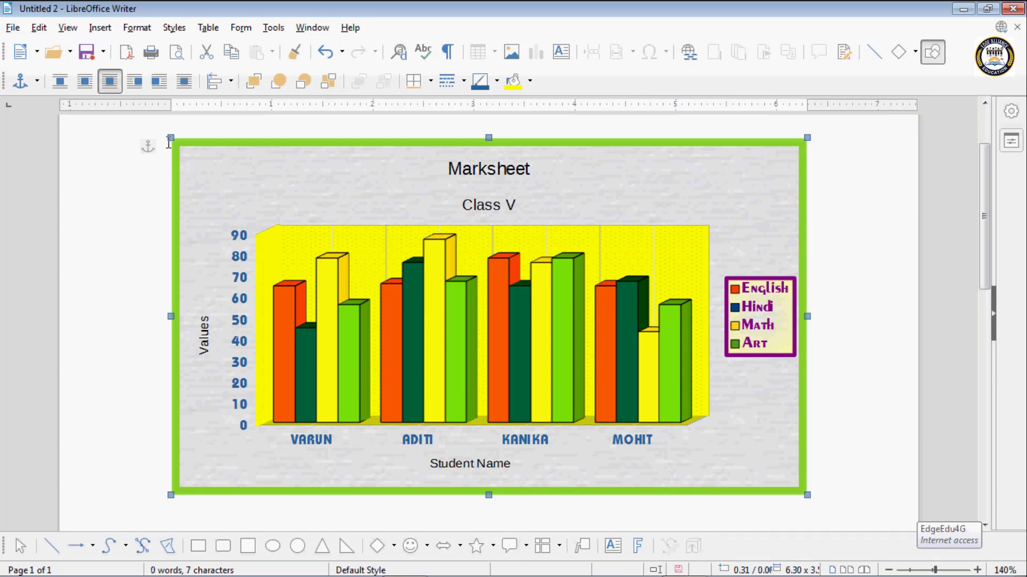
drag(170, 138, 205, 208)
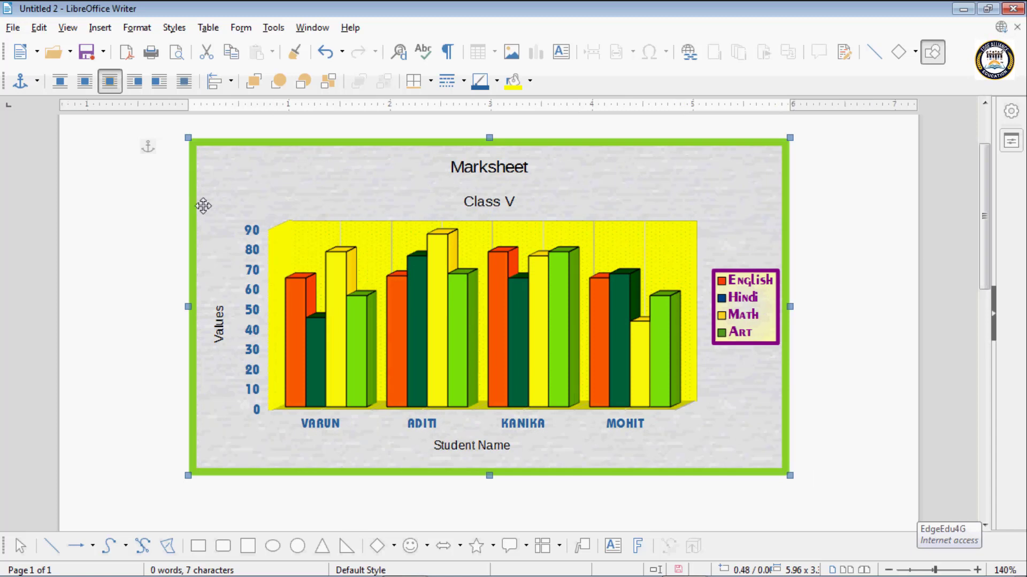
drag(269, 149, 233, 167)
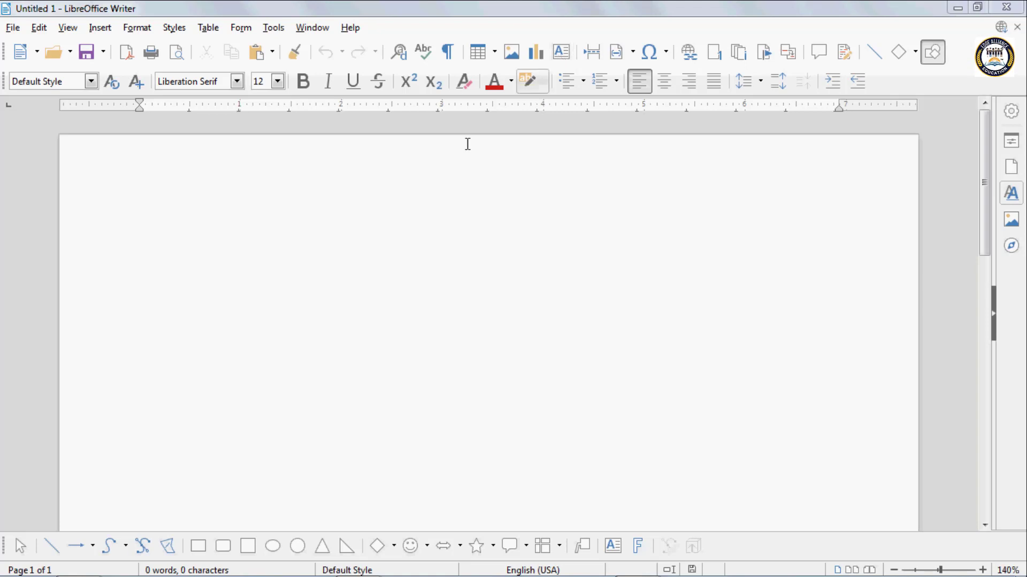
- Draw a text box about 2.7 inches wide near the middle of the blank Untitled 1 page
click(561, 60)
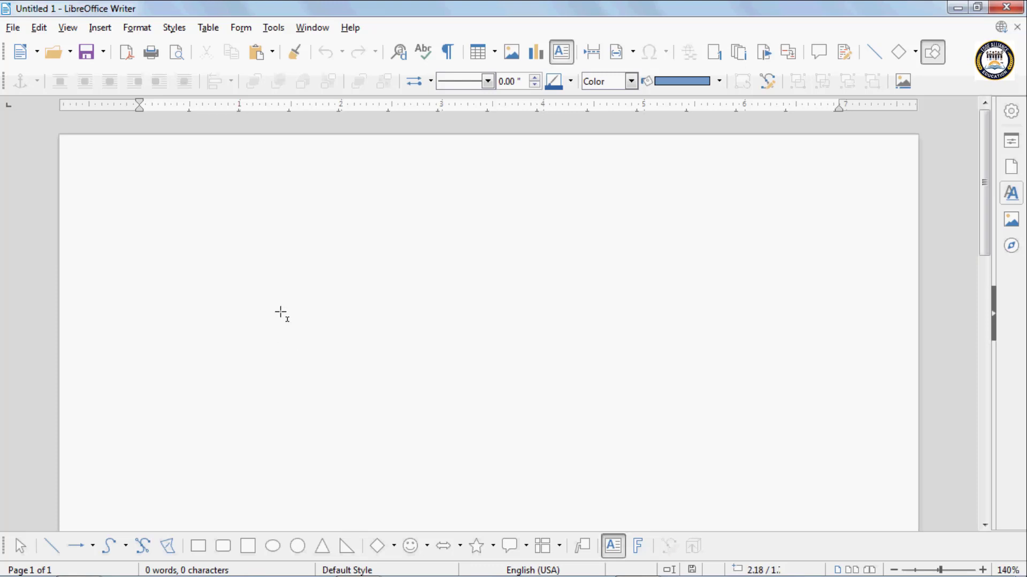
drag(279, 312, 556, 471)
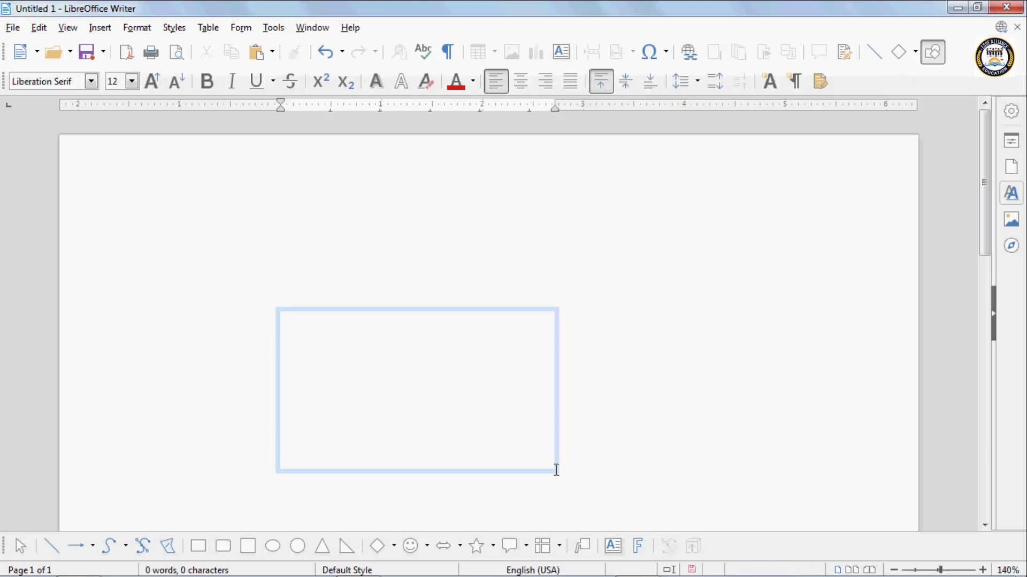
- Enter the text "This is my computer" in the text box
text(t)
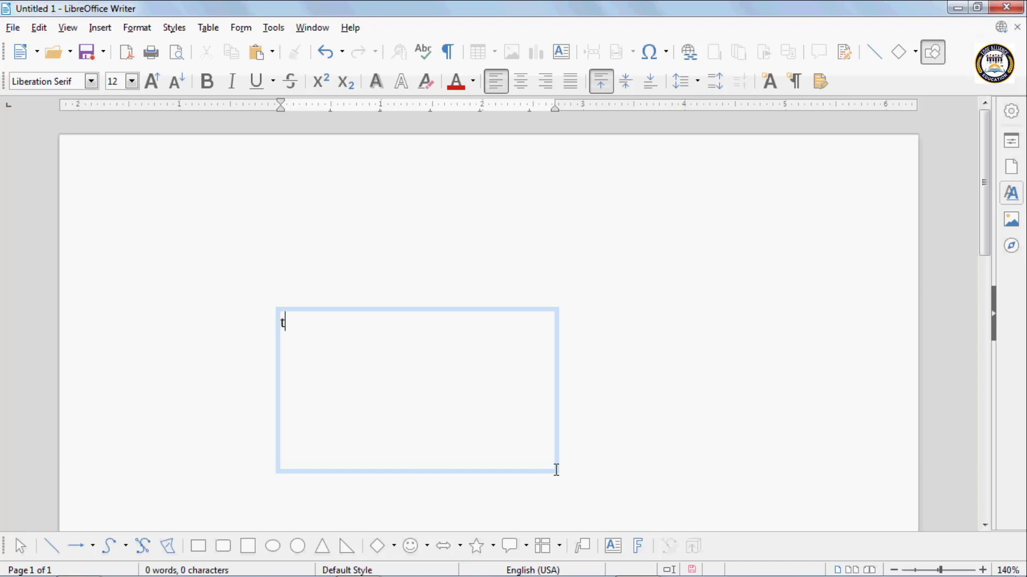
text(his my)
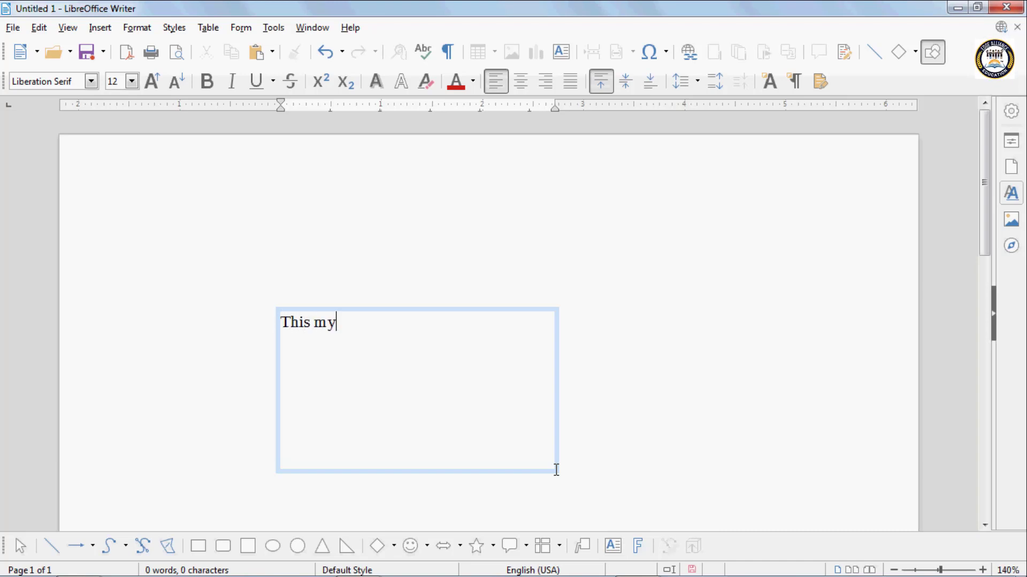
key(BackSpace)
key(BackSpace)
key(BackSpace)
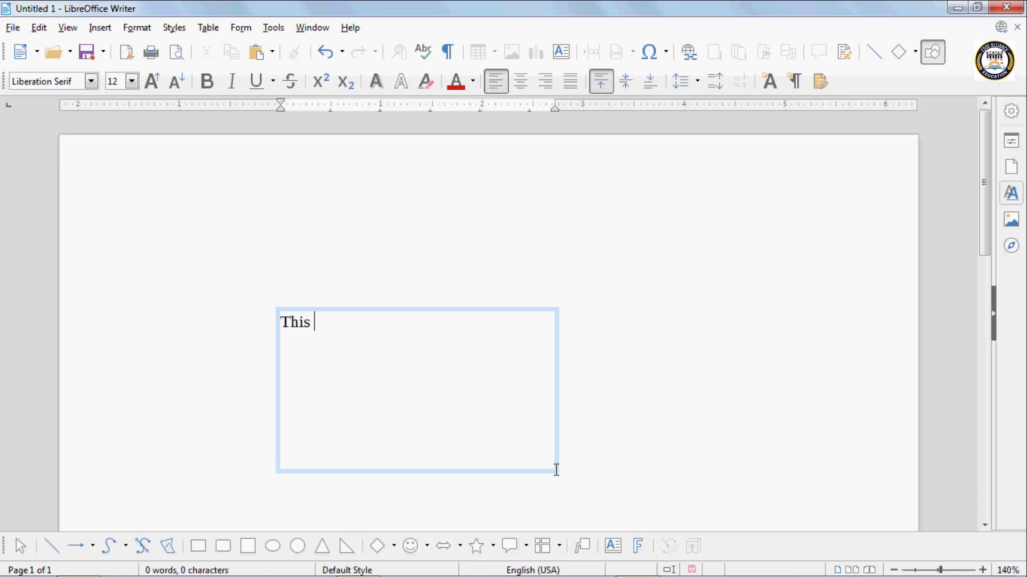
text(is my )
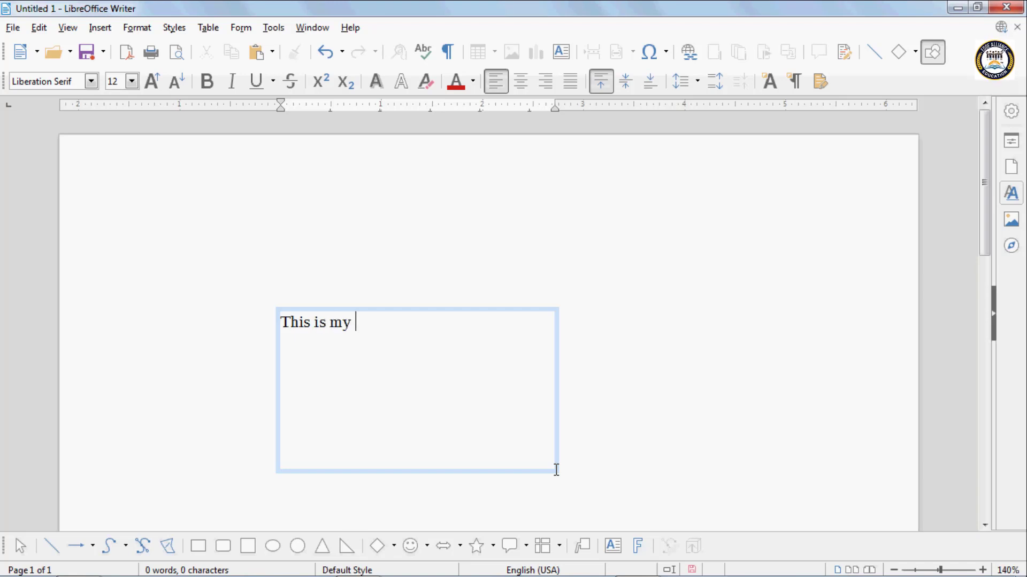
text(comput)
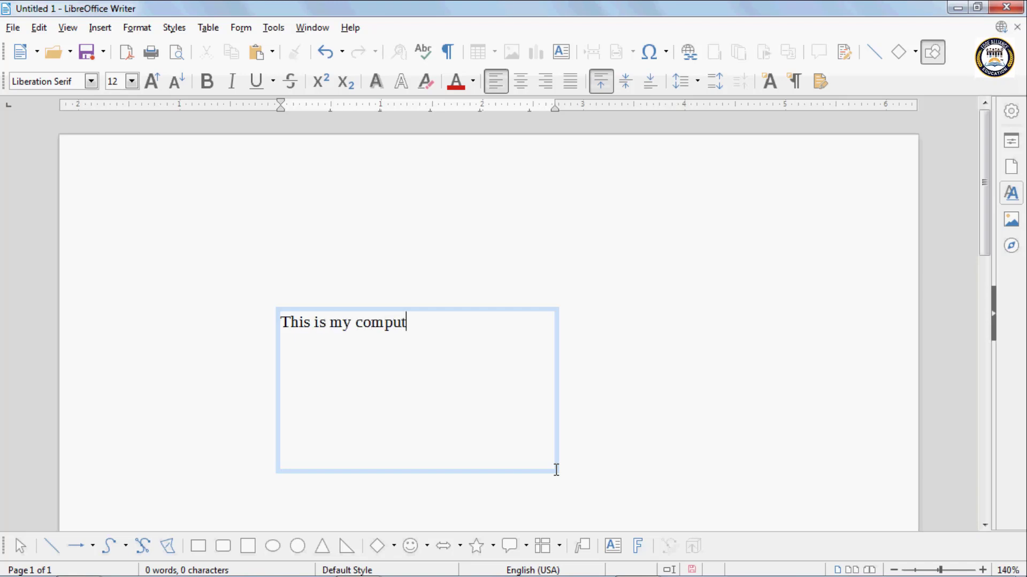
text(er)
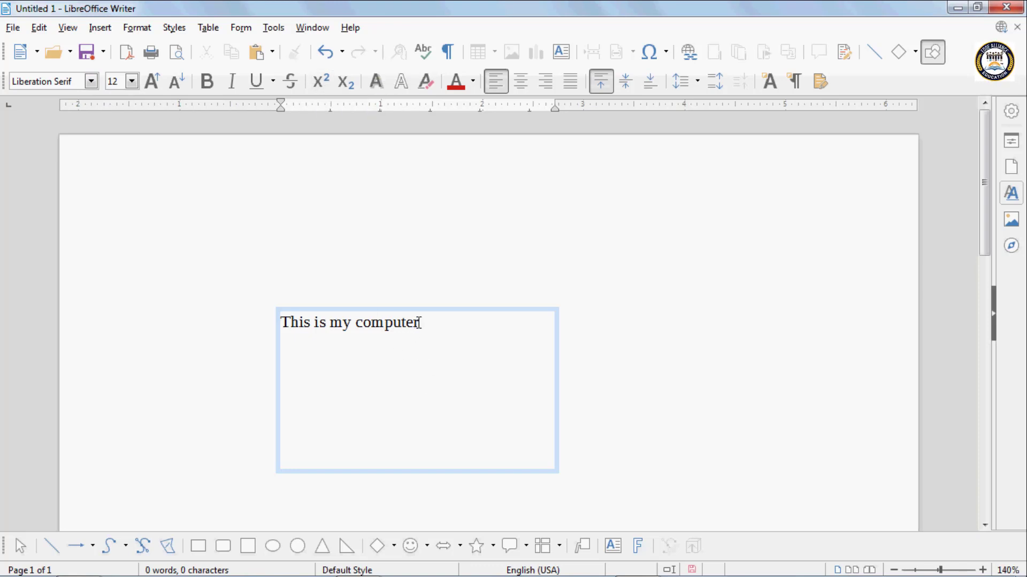
- Set the whole text box sentence to the Limelight font at size 14
drag(420, 322, 279, 321)
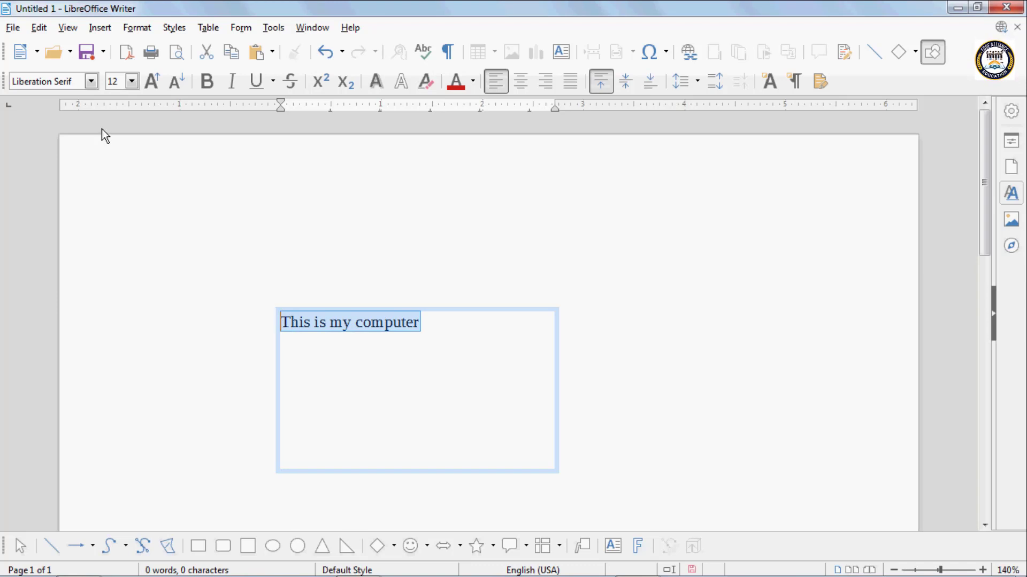
click(88, 82)
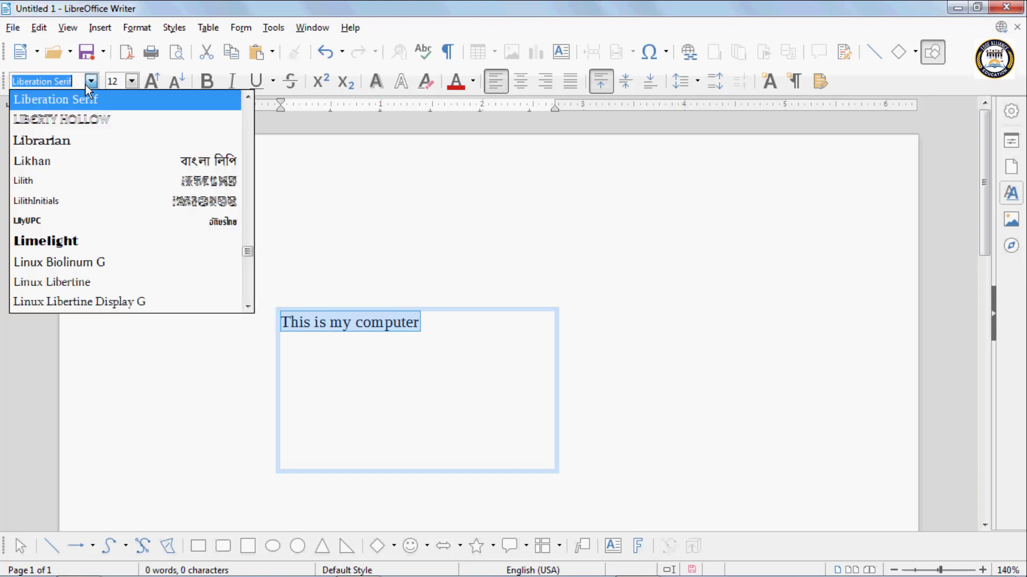
click(43, 244)
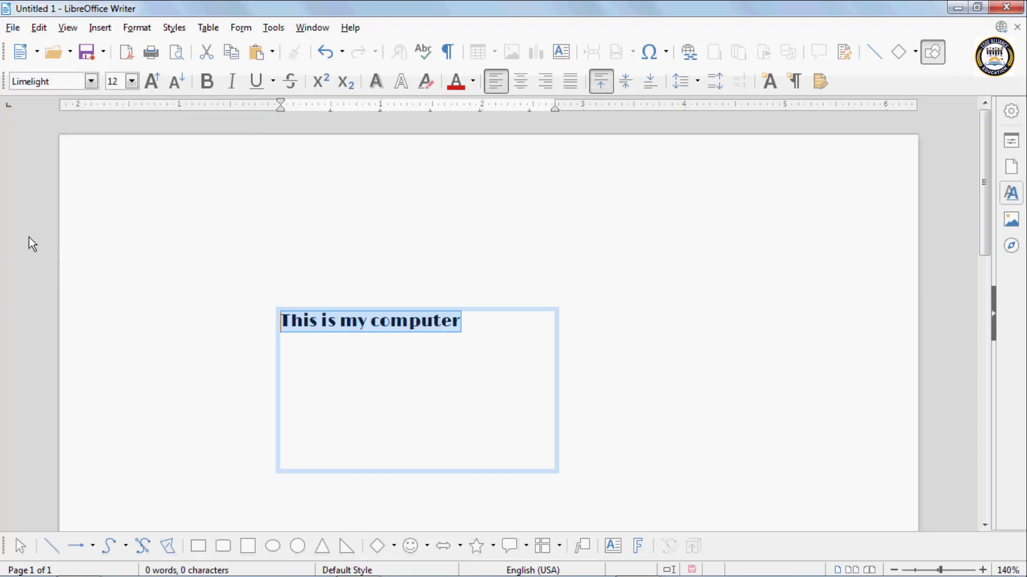
click(129, 83)
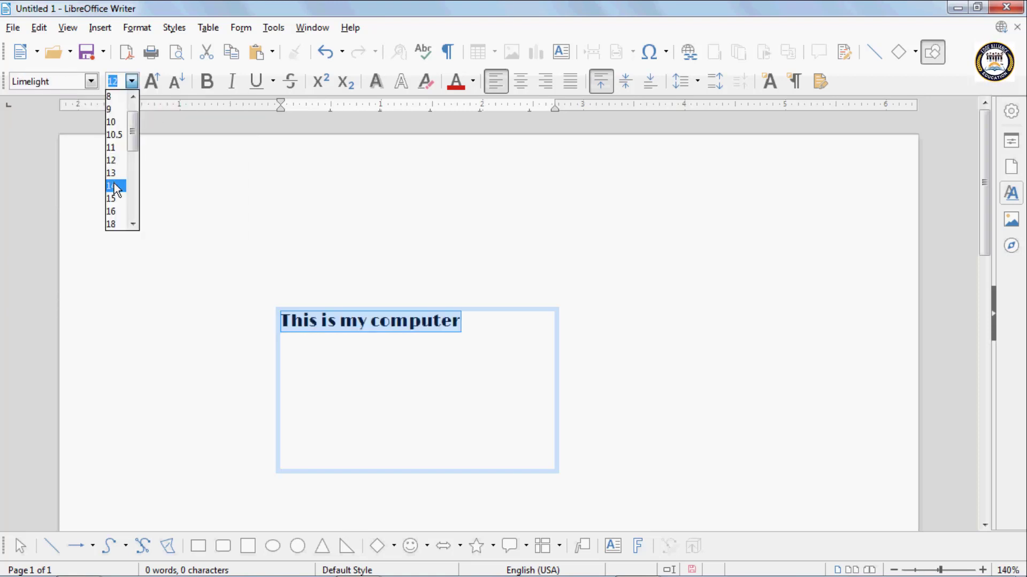
click(114, 185)
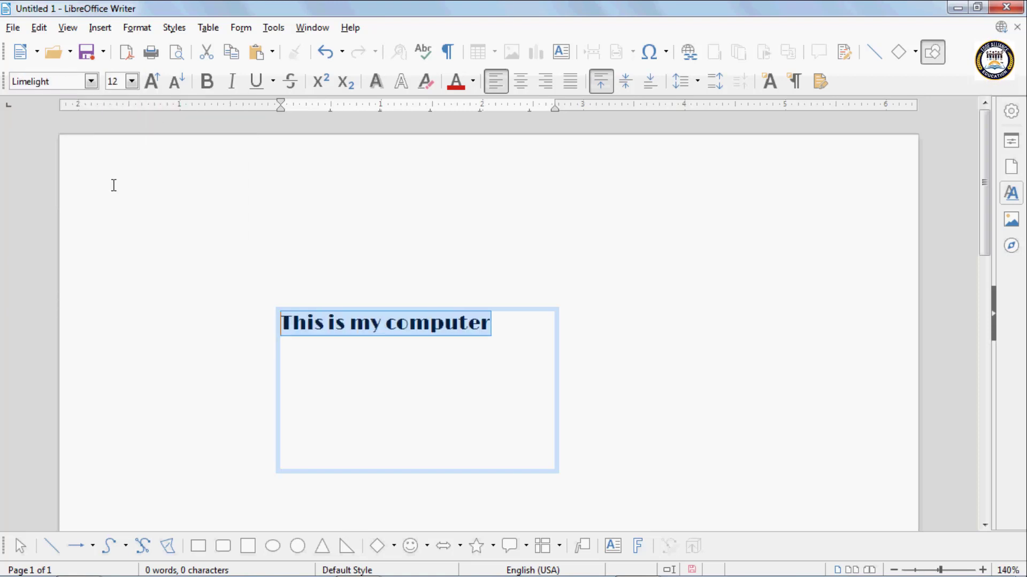
- Make the selected sentence bold, italic and Lime coloured, and leave text editing with the box selected
click(209, 84)
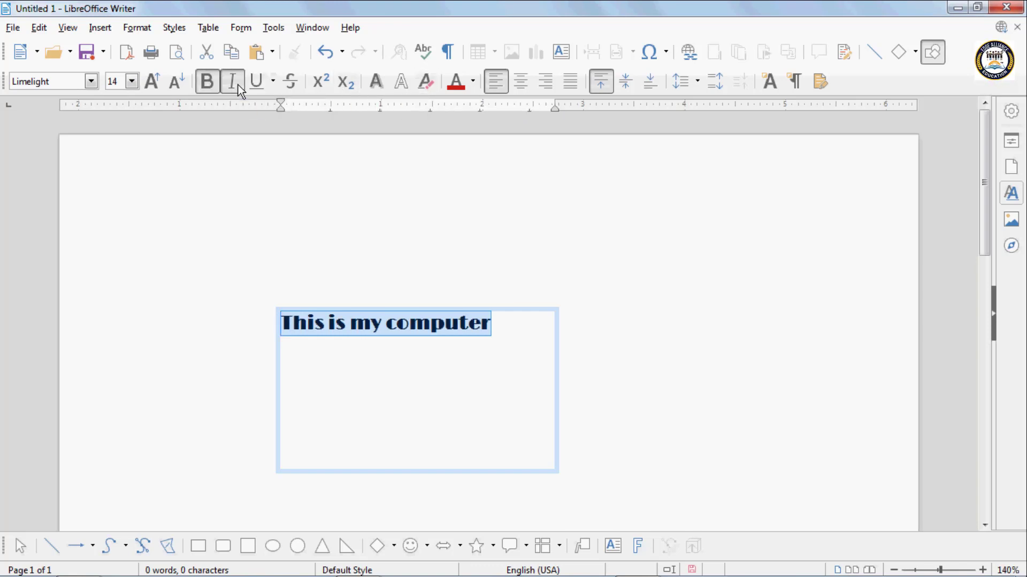
click(233, 84)
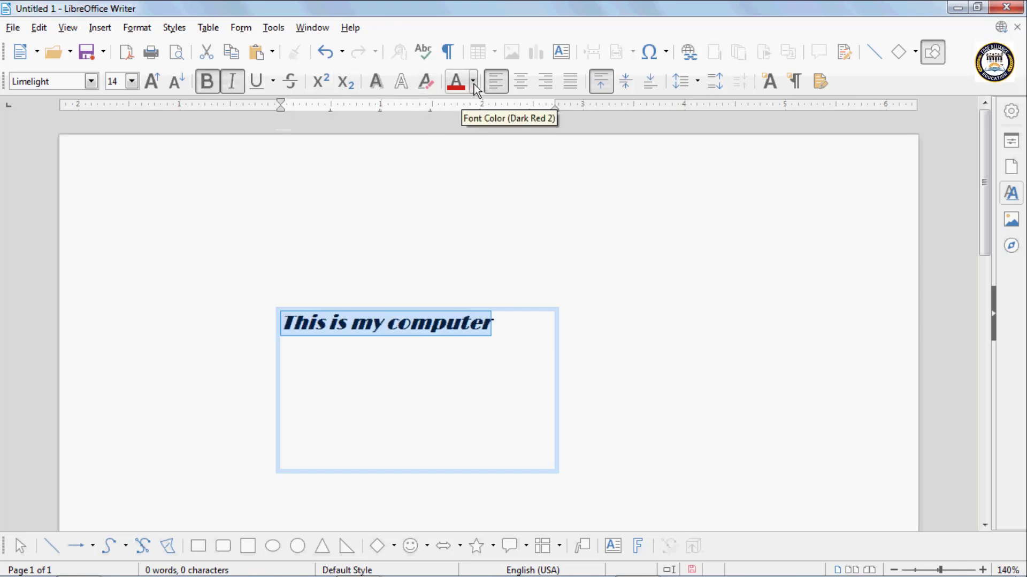
click(473, 81)
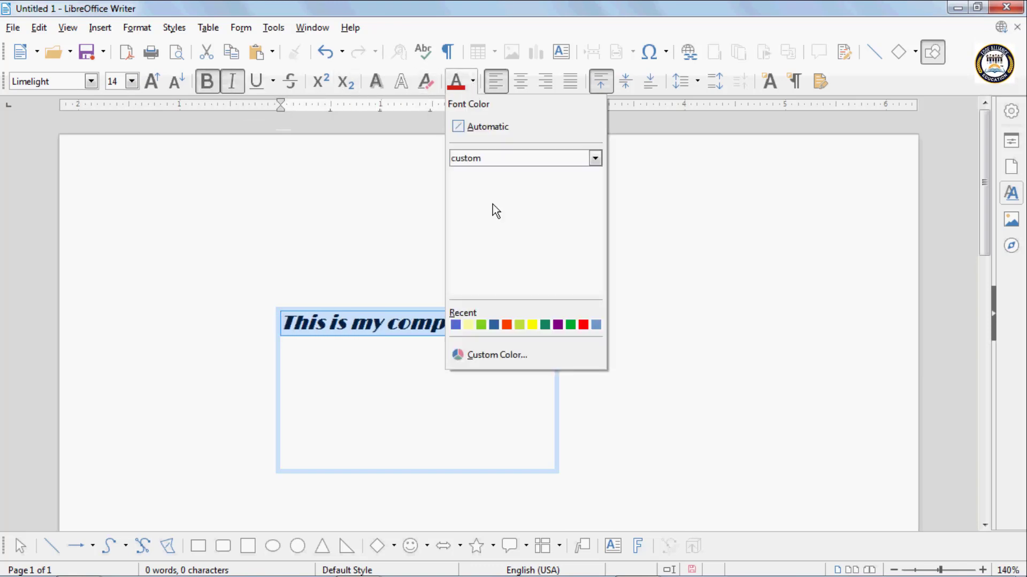
click(480, 325)
key(Escape)
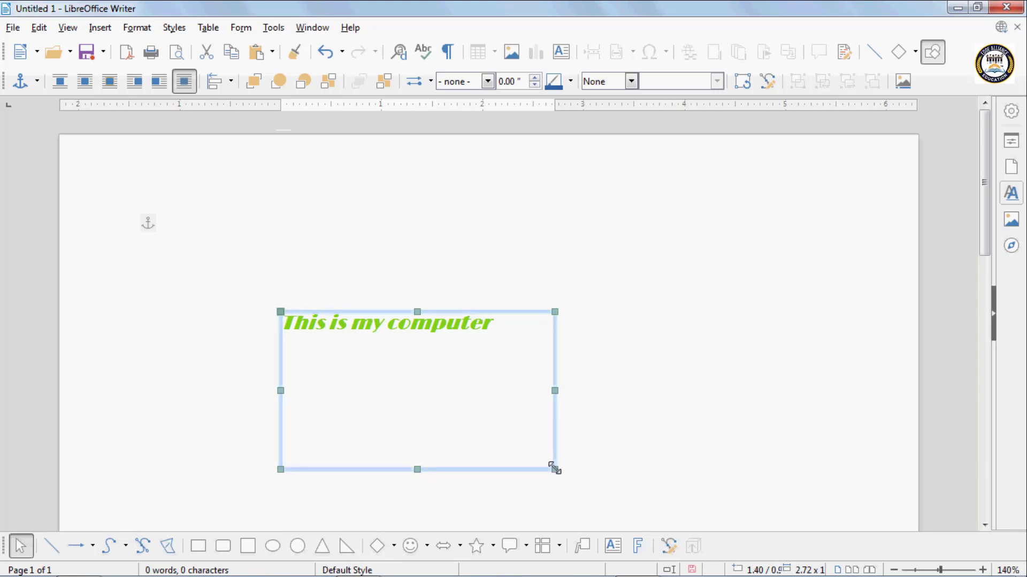
- Enlarge the text box to about 2.78 inches wide and give it a continuous 0.08-inch border in Lime
mouse_move(553, 469)
mouse_down()
mouse_move(392, 371)
mouse_move(560, 478)
mouse_up()
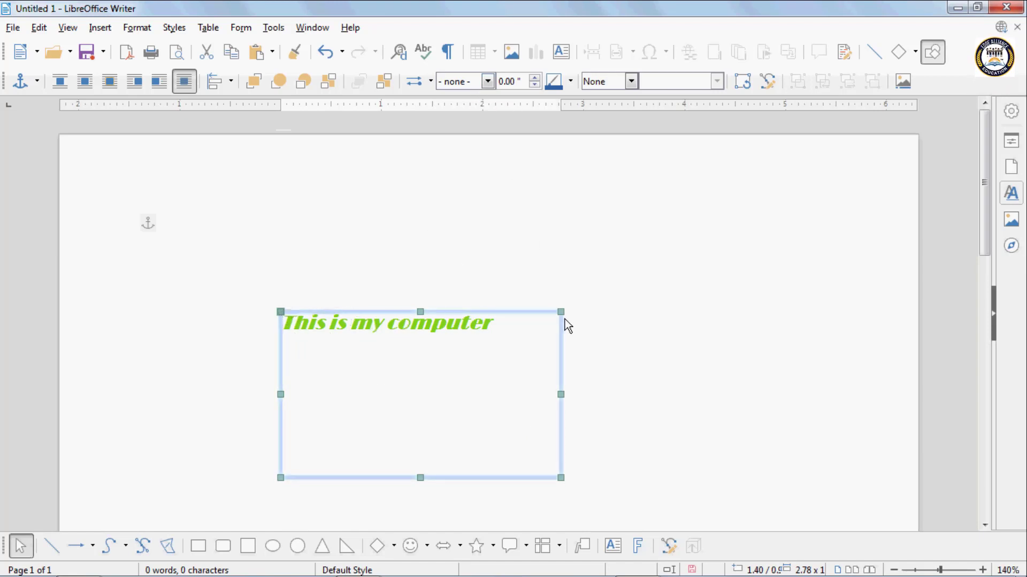
click(486, 81)
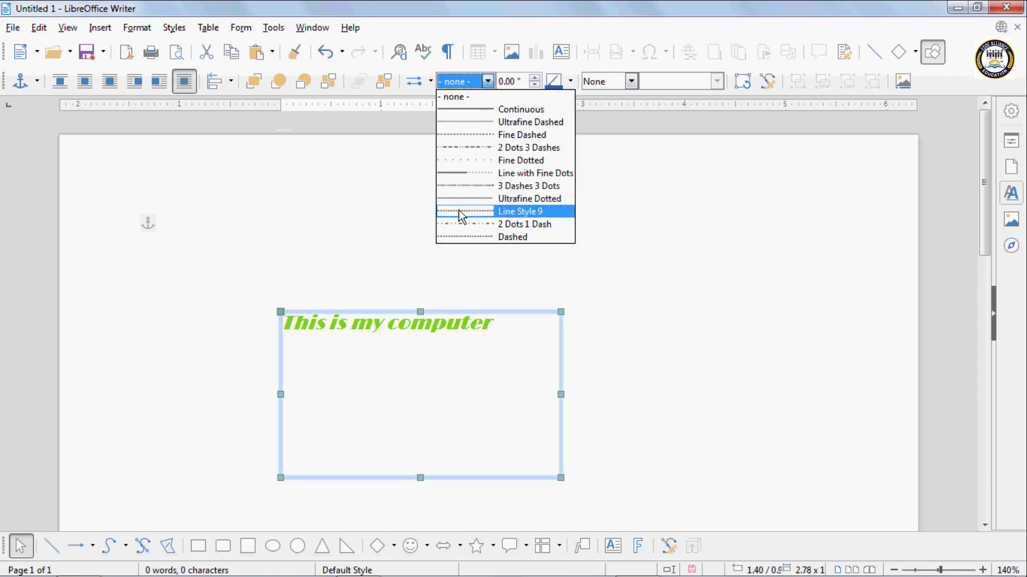
click(456, 113)
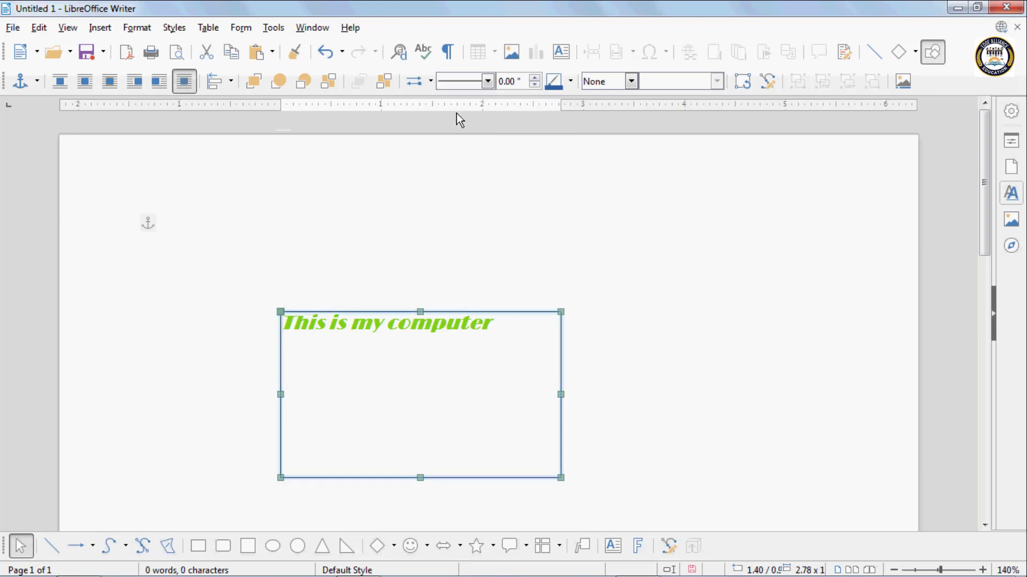
click(534, 78)
click(535, 78)
click(534, 78)
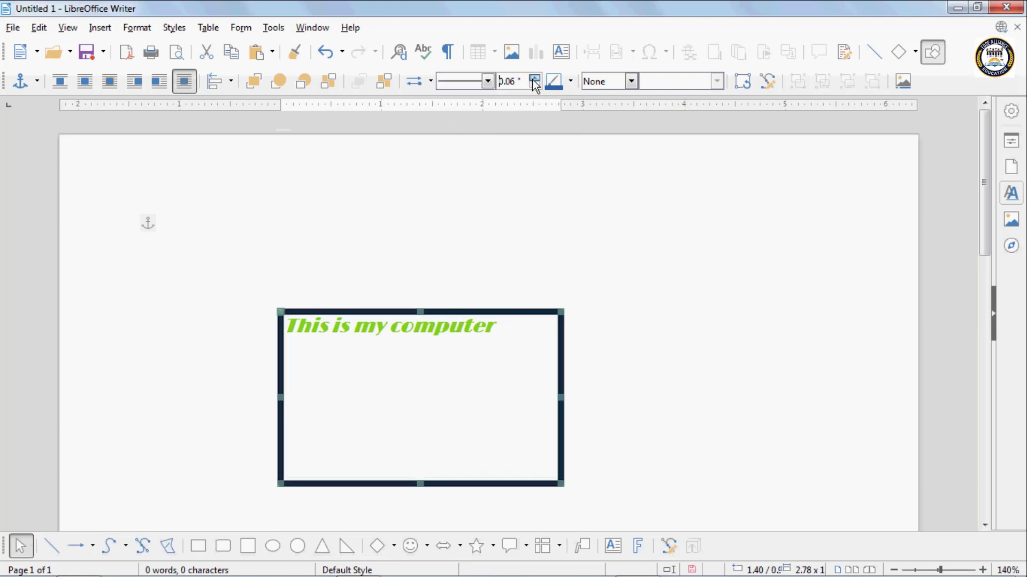
click(534, 78)
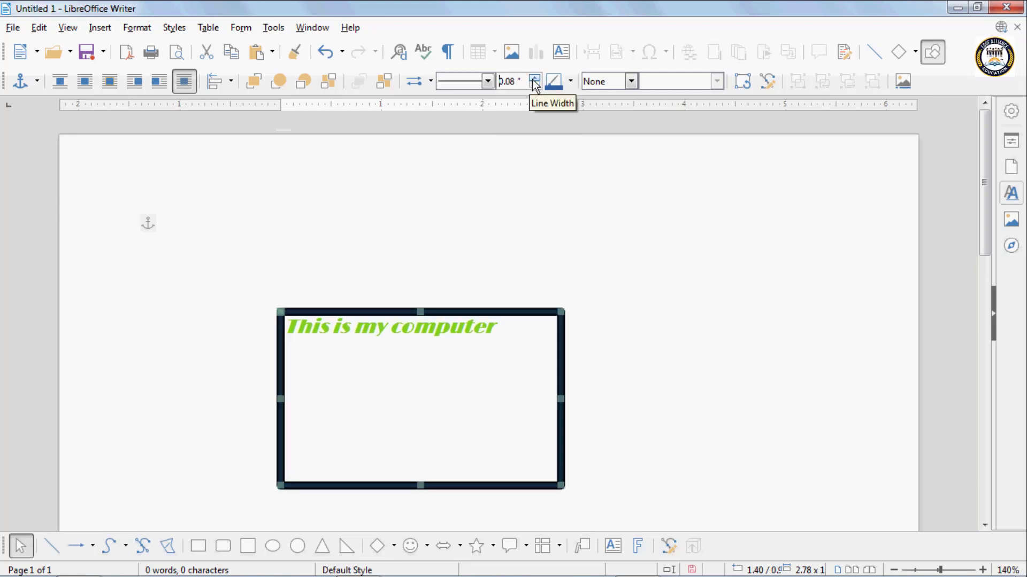
click(570, 83)
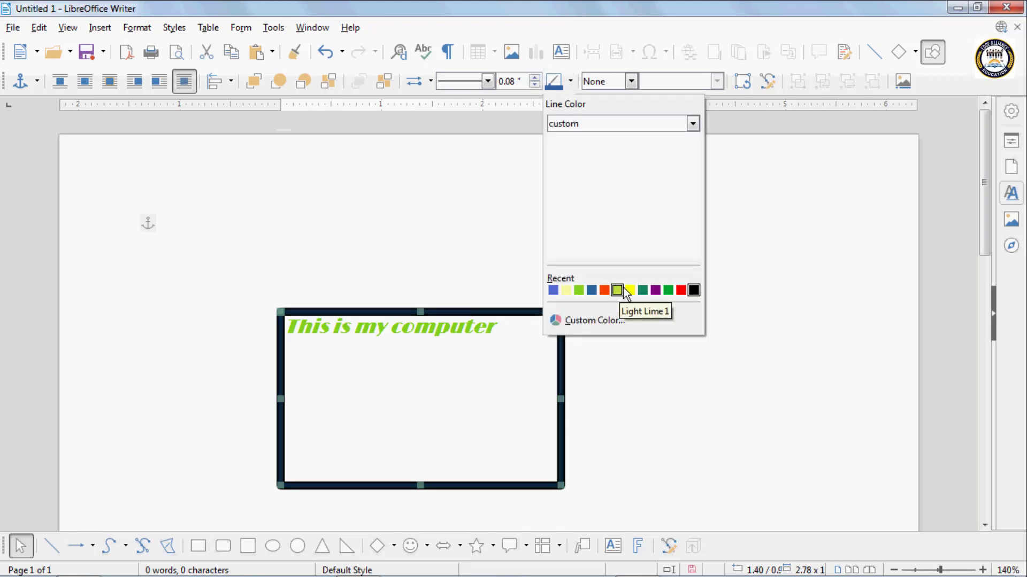
click(578, 290)
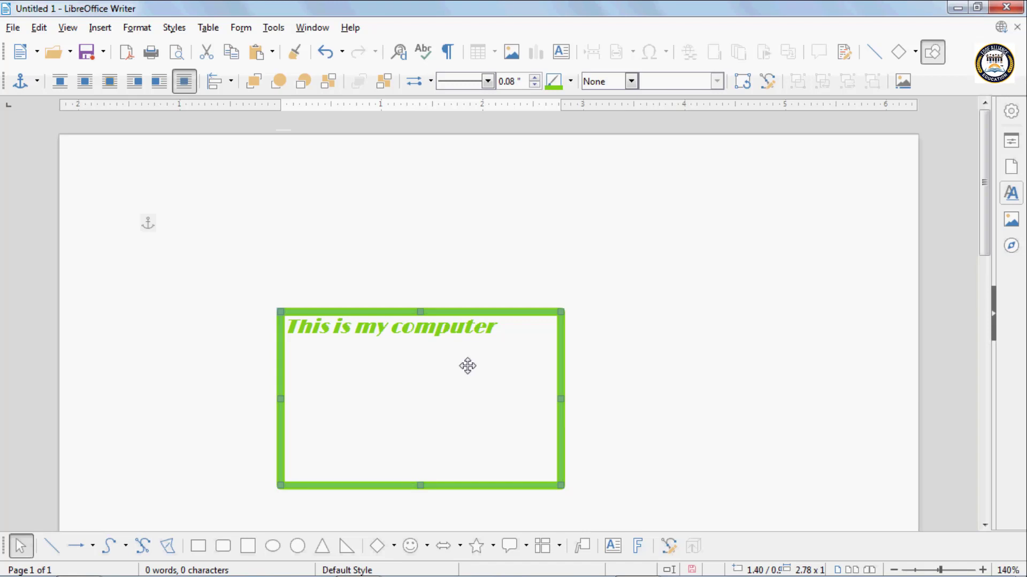
- Try a solid colour fill on the text box, first pale yellow and finally bright yellow
click(630, 81)
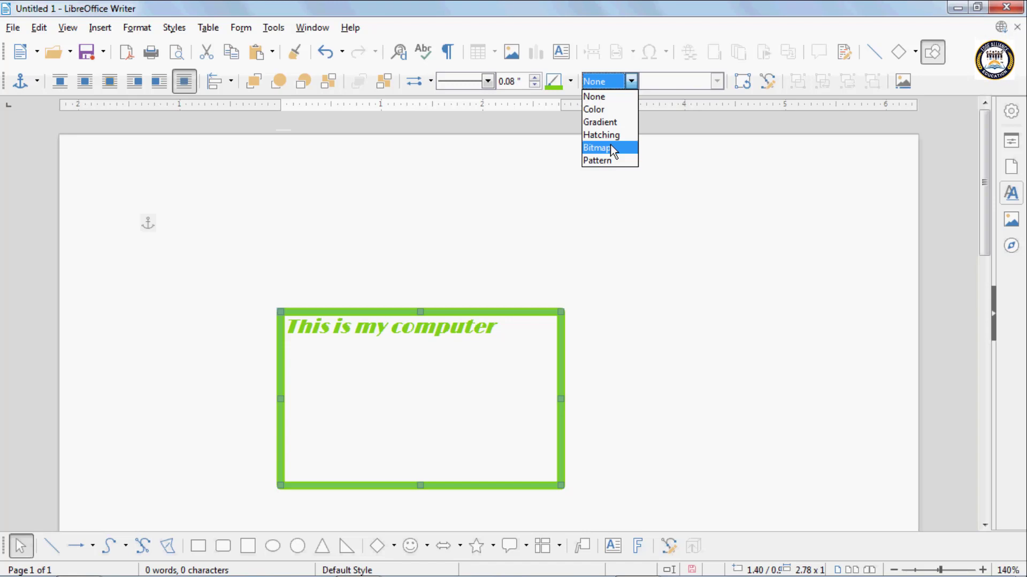
click(600, 109)
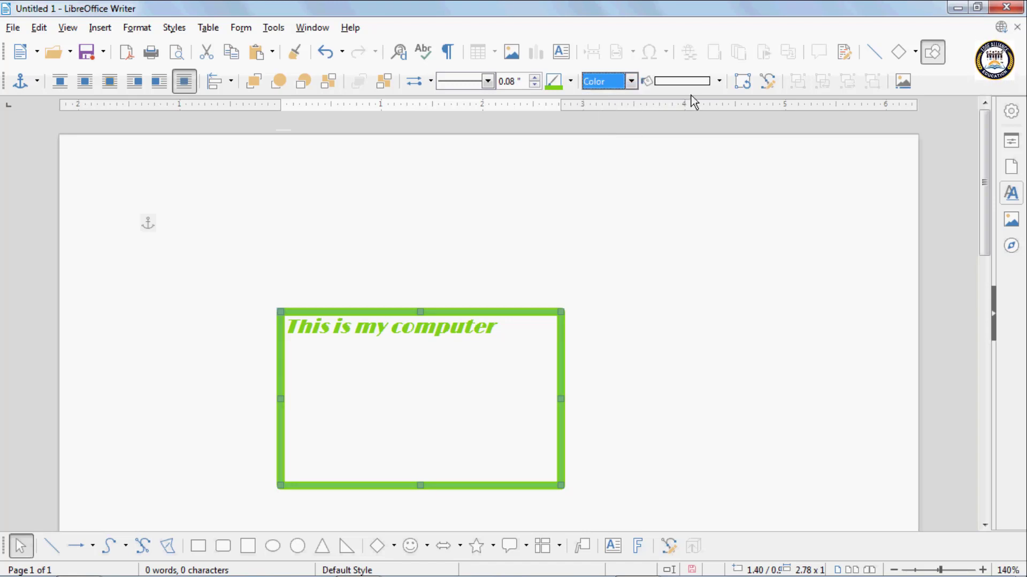
click(720, 82)
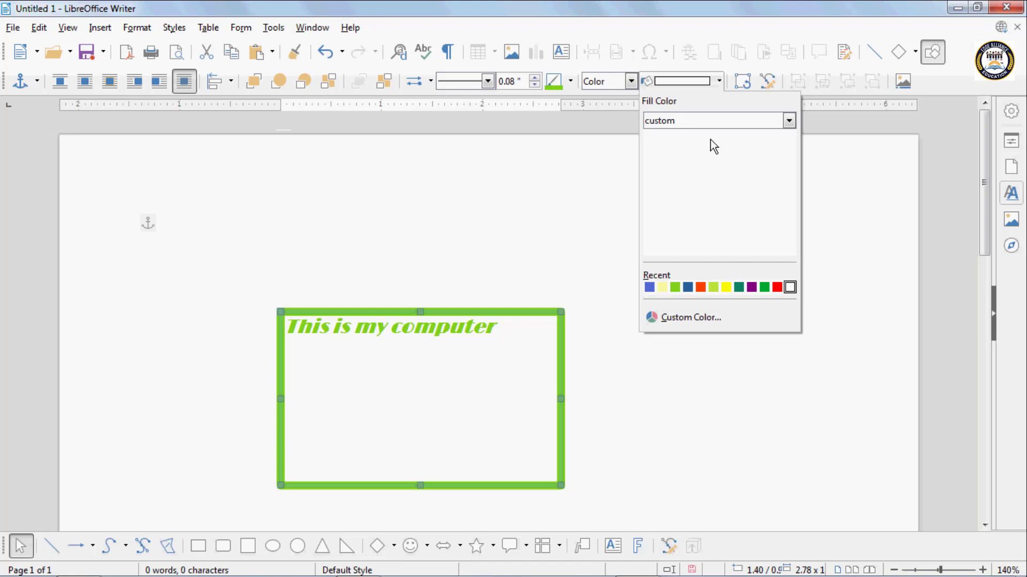
click(662, 289)
click(719, 81)
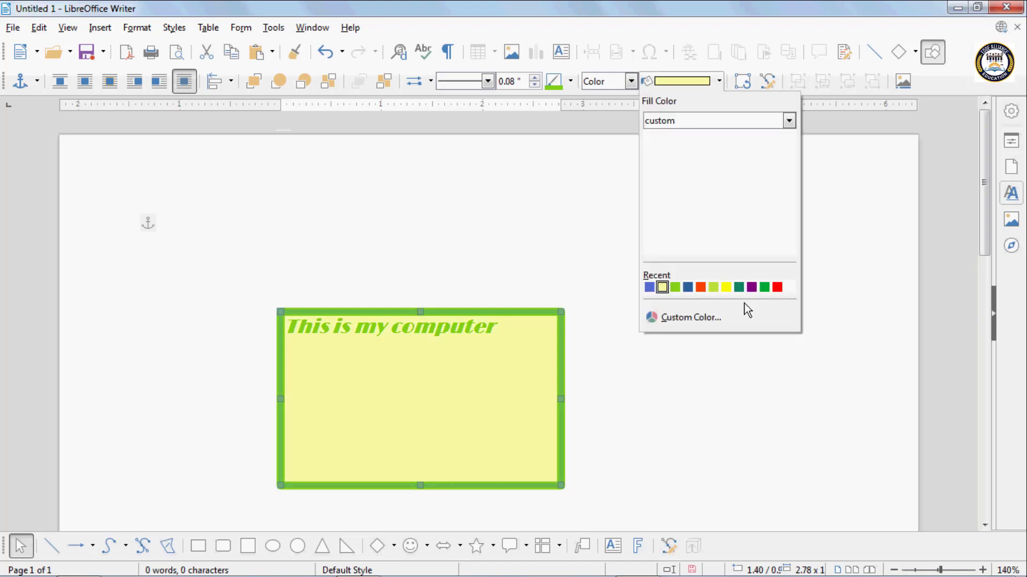
click(726, 288)
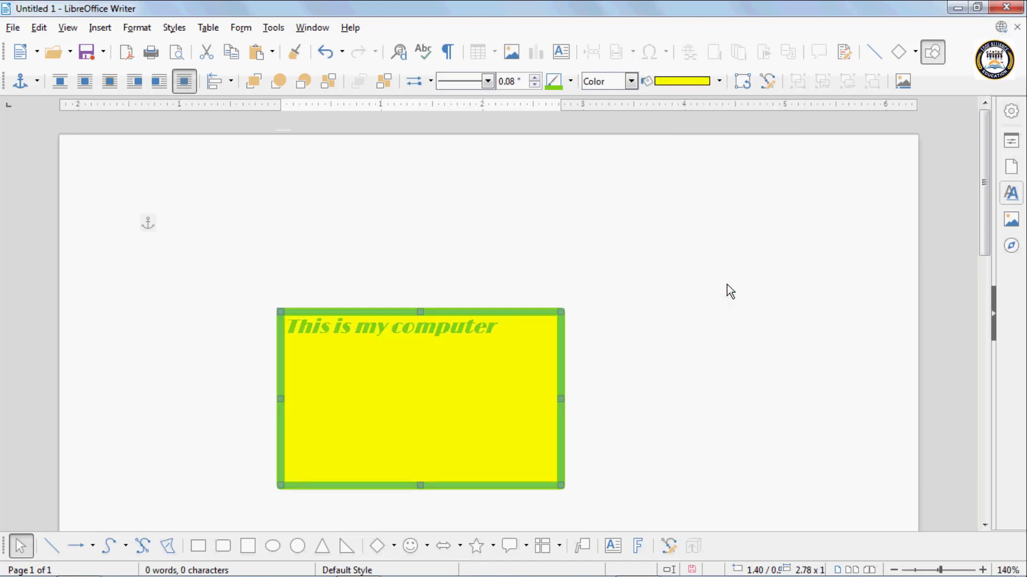
- Switch the text box to a gradient fill and try the Blue Touch, London Mist and Deep Ocean presets
click(630, 83)
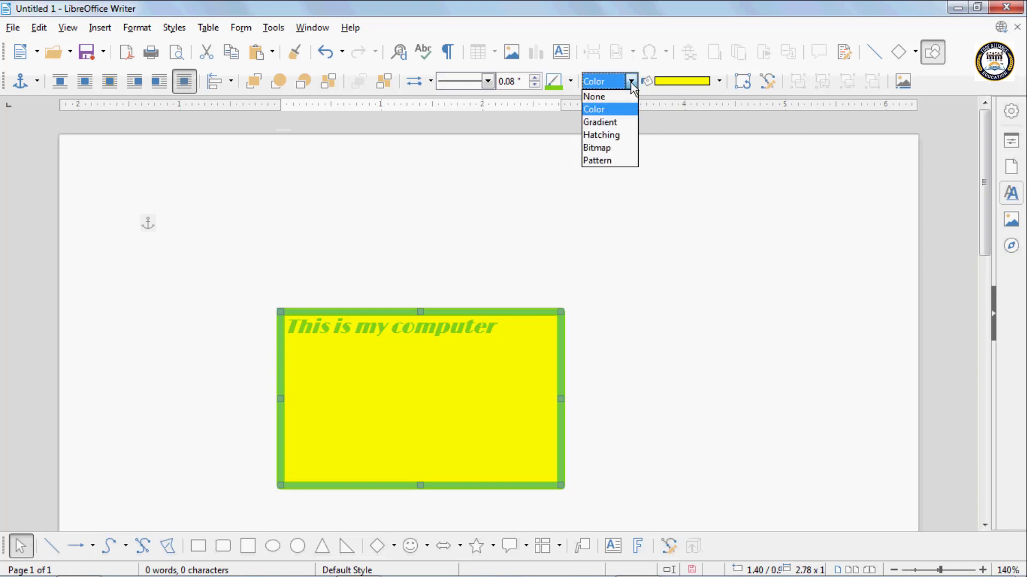
click(601, 123)
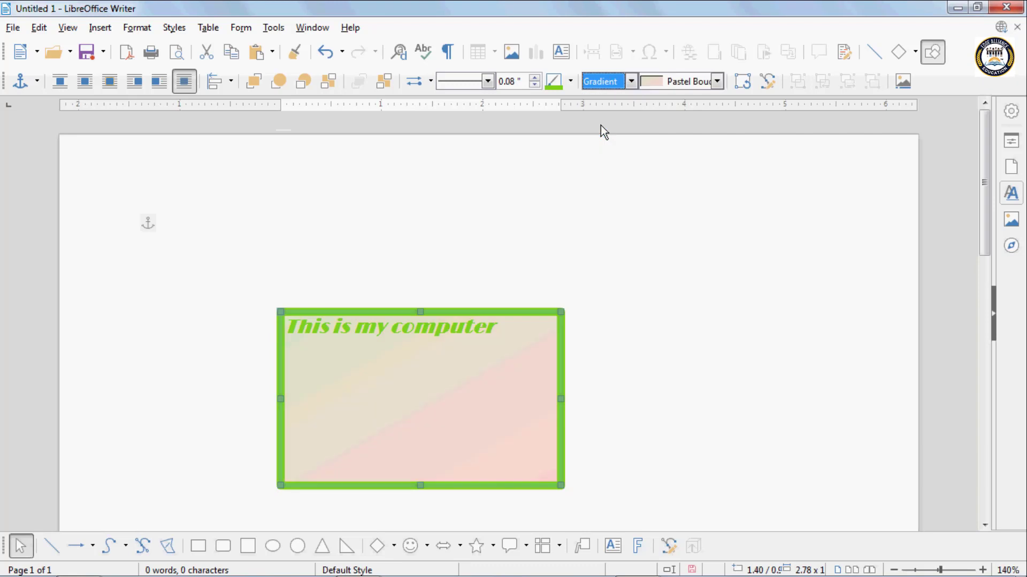
click(690, 81)
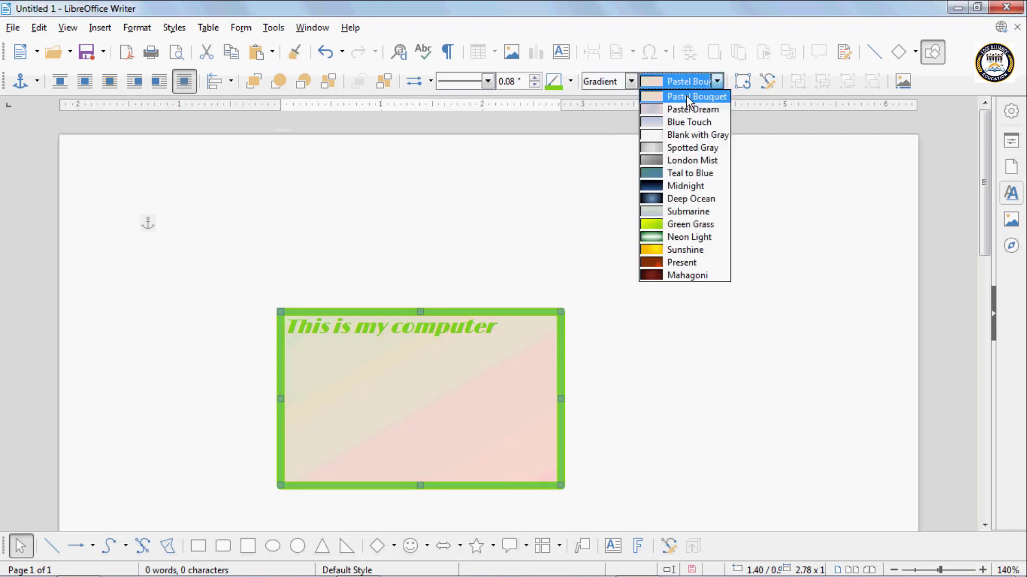
click(685, 123)
click(717, 82)
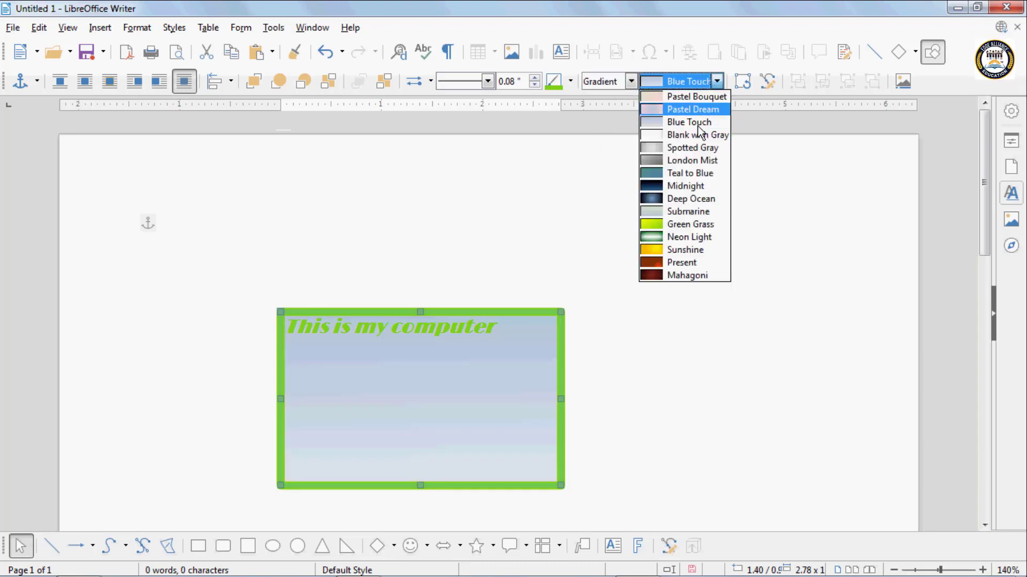
click(688, 159)
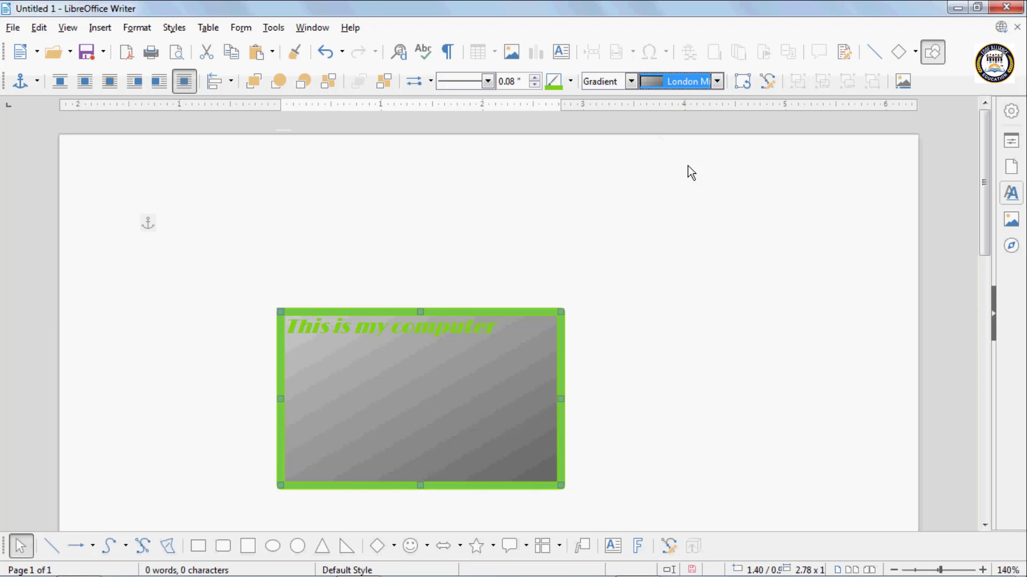
click(717, 82)
click(686, 202)
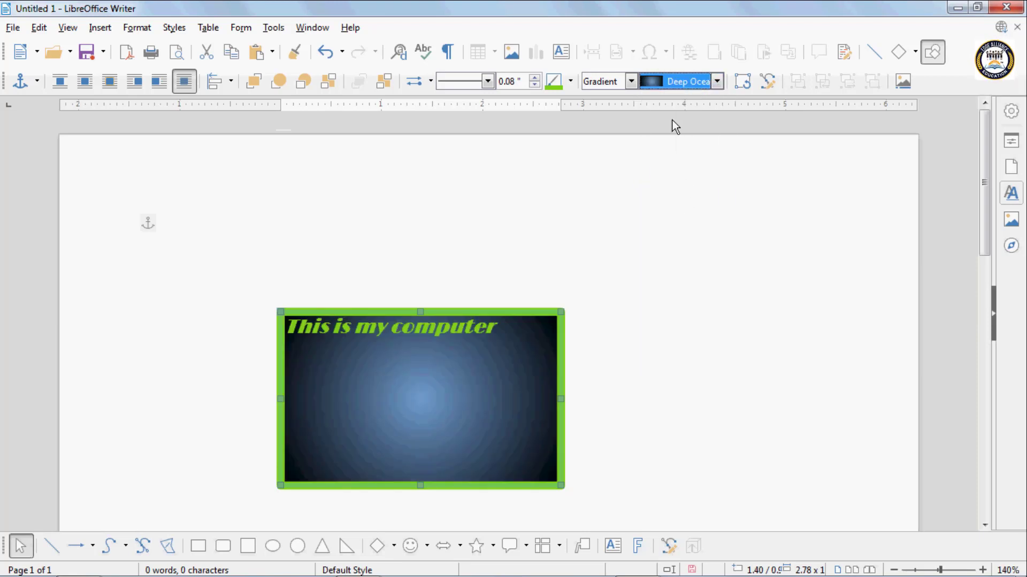
- Switch the text box to a hatching fill and try the Black 90 Degrees and Black 45 Degrees patterns
click(631, 82)
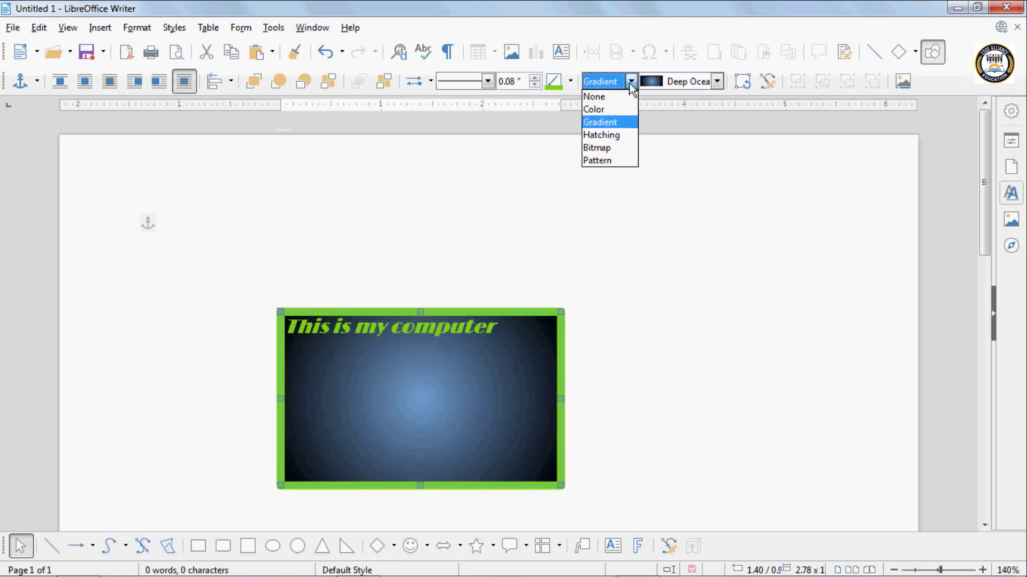
click(611, 140)
click(694, 88)
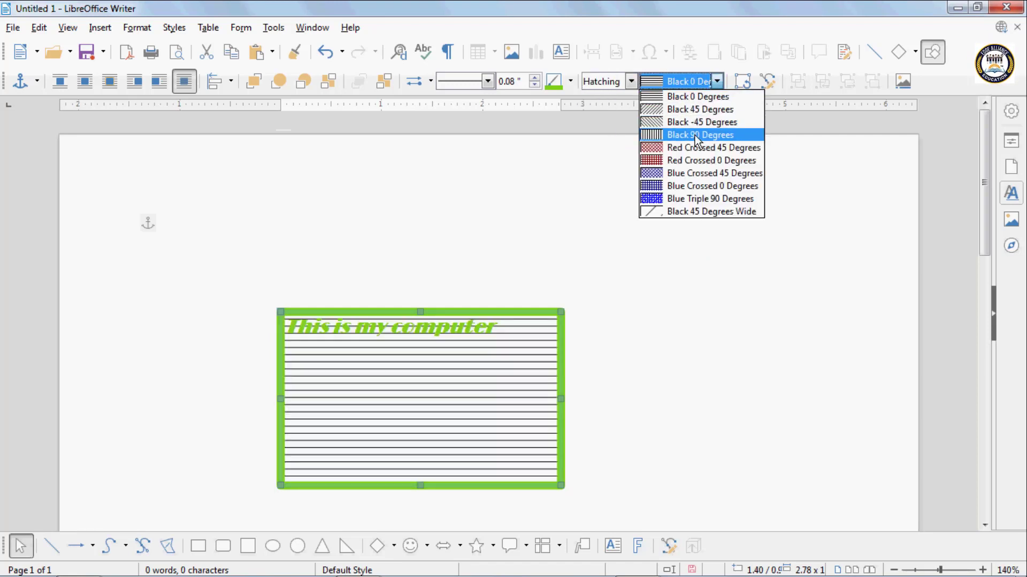
click(694, 135)
click(716, 81)
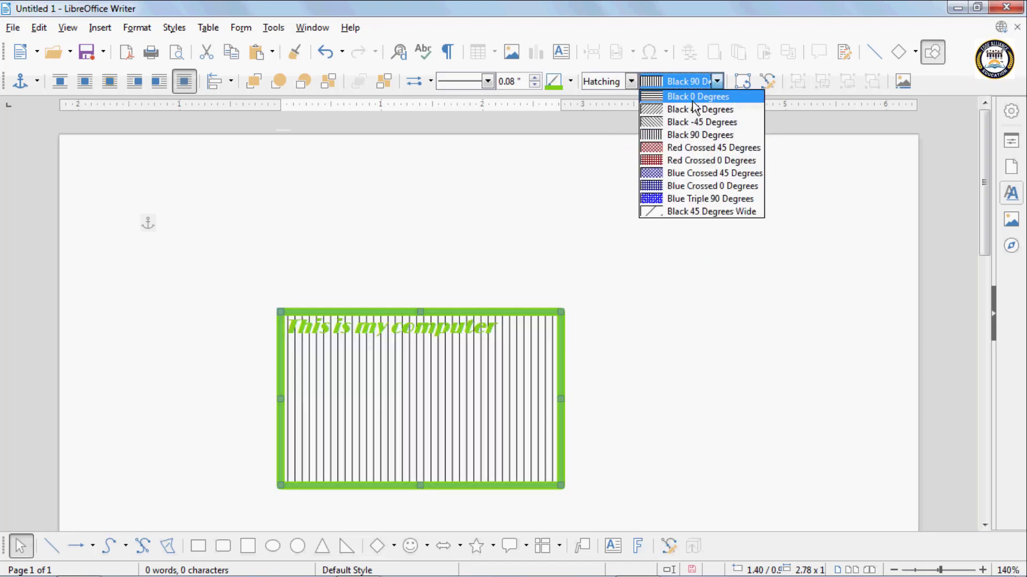
click(682, 109)
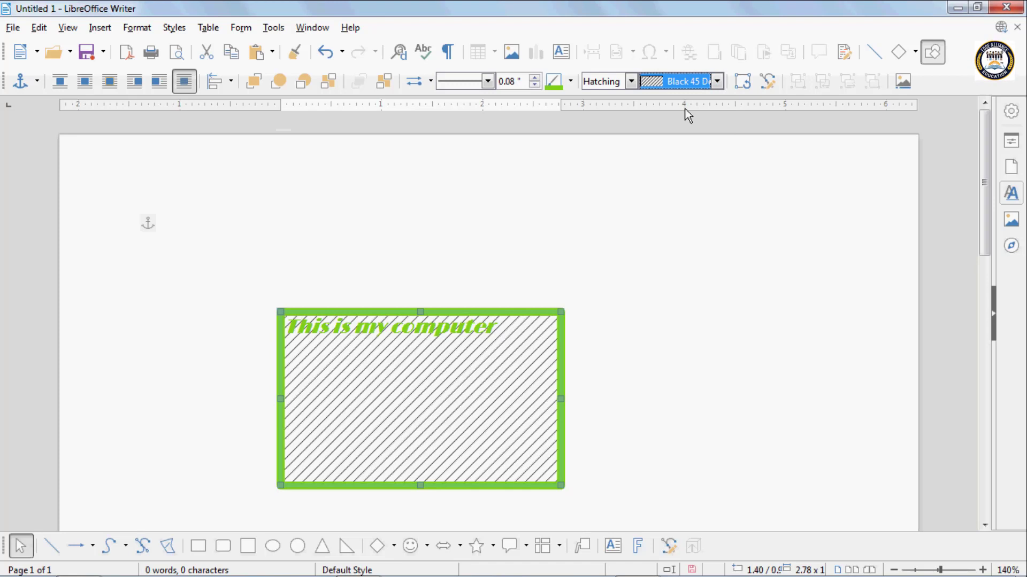
- Switch the text box to a bitmap fill, trying Paper Graph and finally applying Fence
click(630, 82)
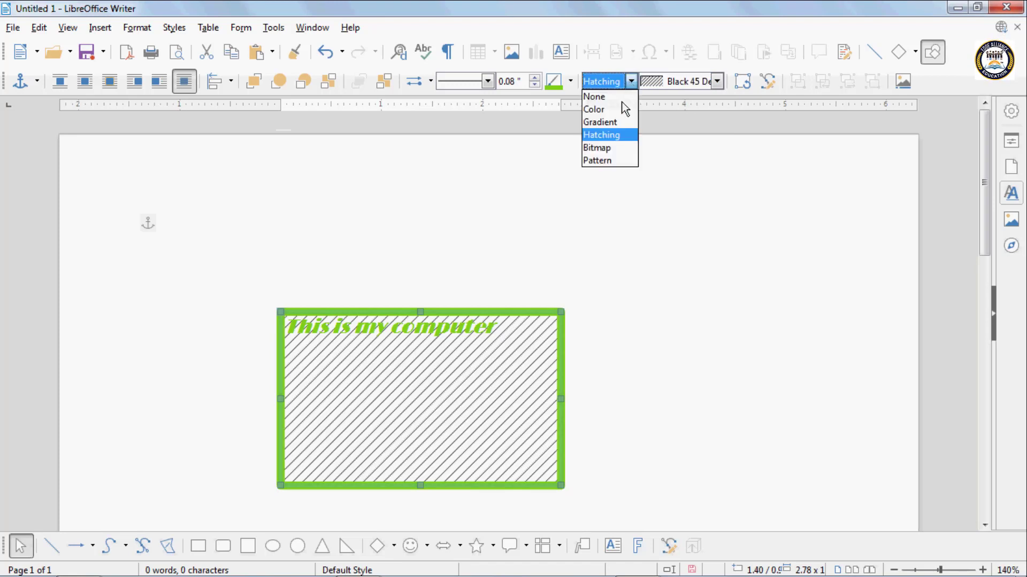
click(606, 147)
click(677, 85)
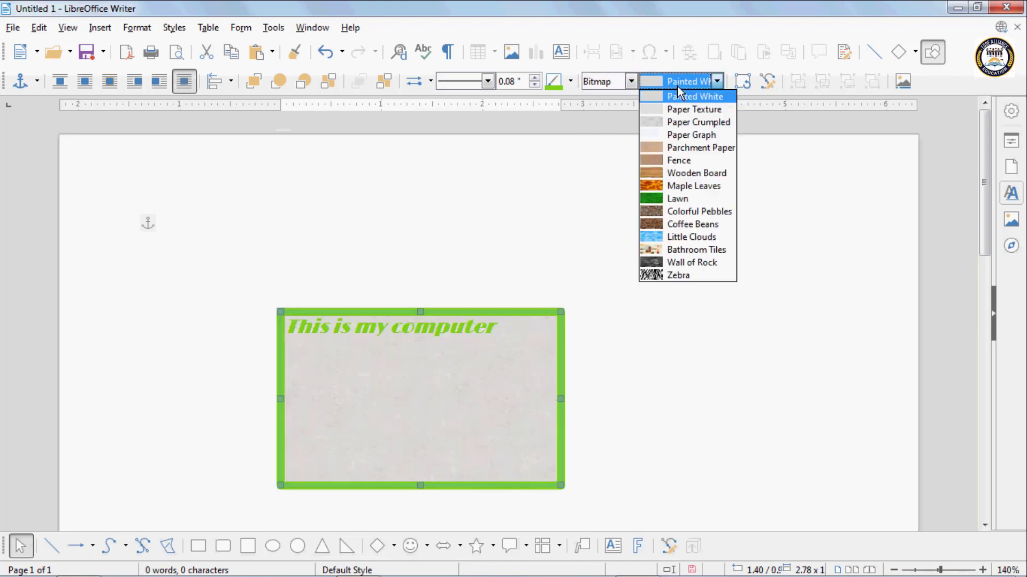
click(674, 134)
click(679, 81)
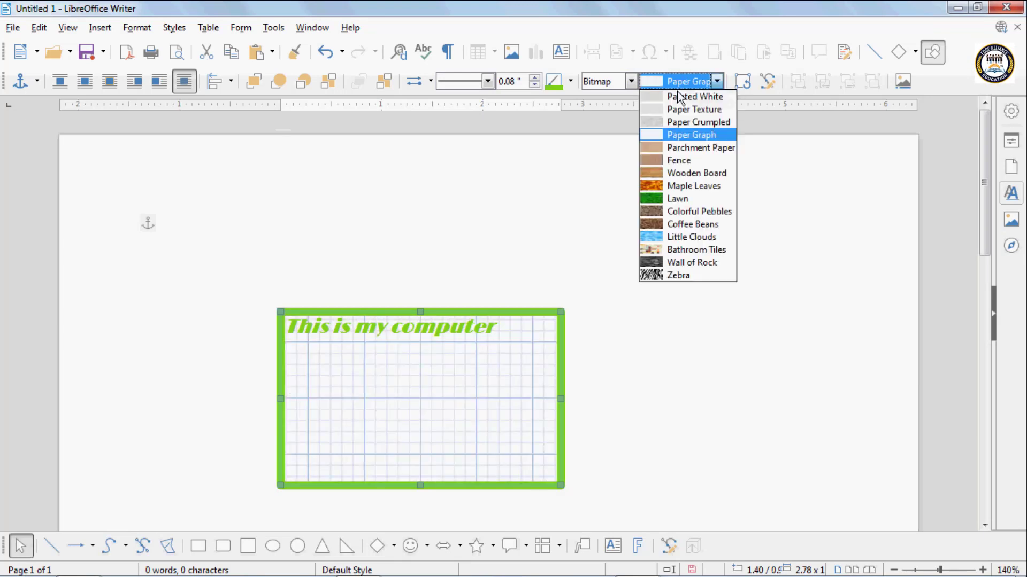
click(682, 163)
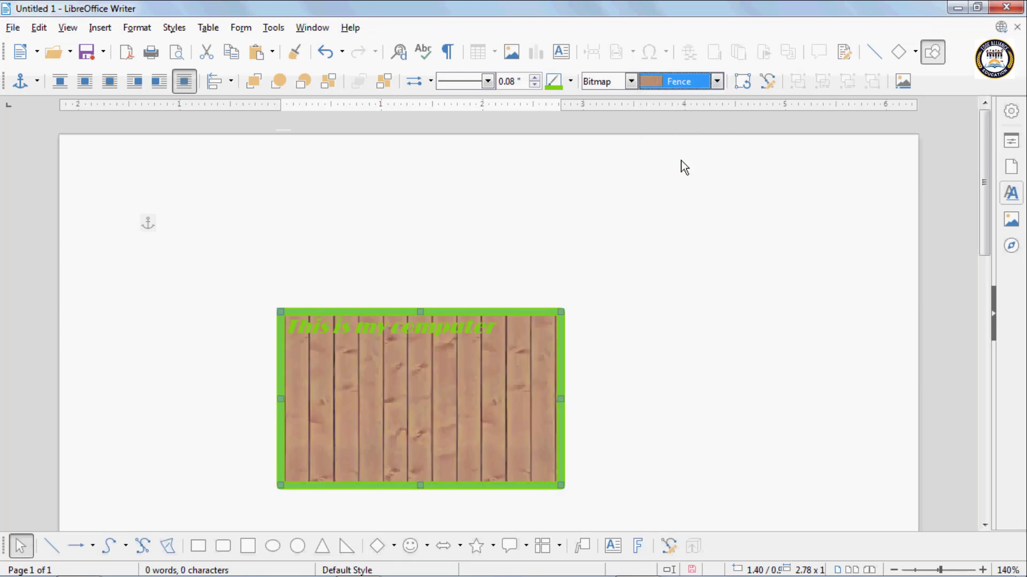
click(677, 83)
click(662, 162)
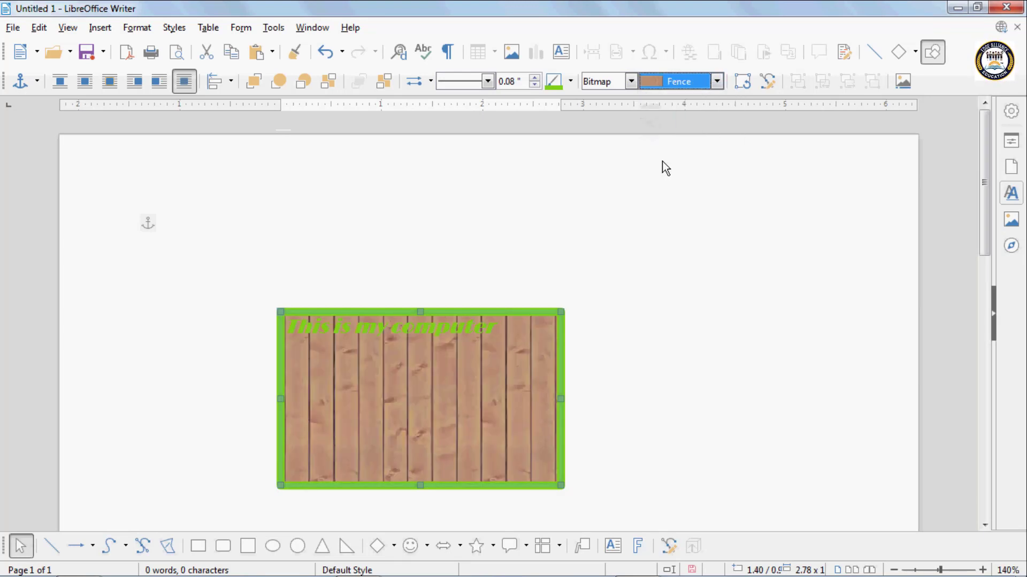
- Try rotating the text box counter-clockwise by its corner, and undo the rotation
click(747, 81)
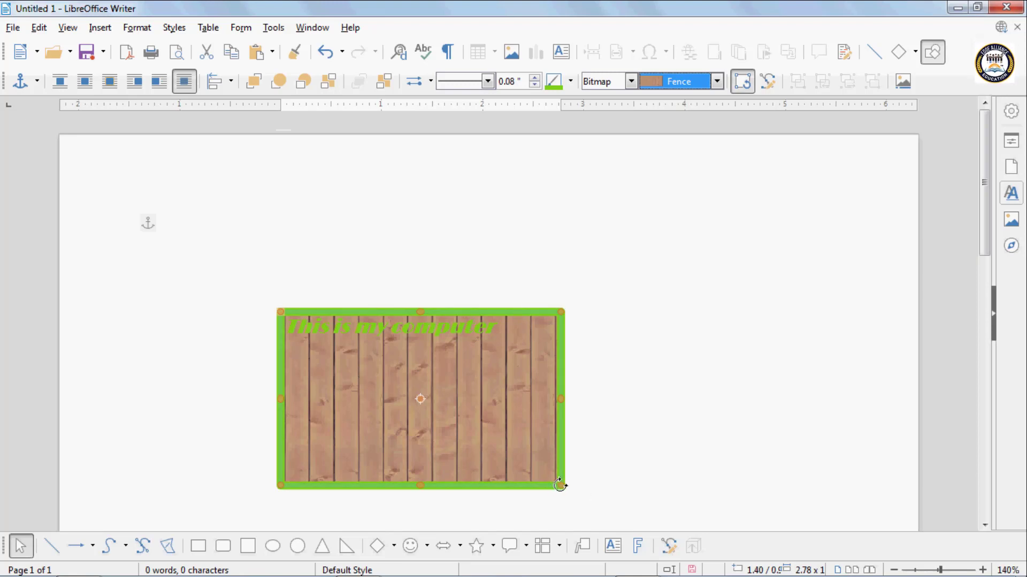
drag(560, 486, 577, 426)
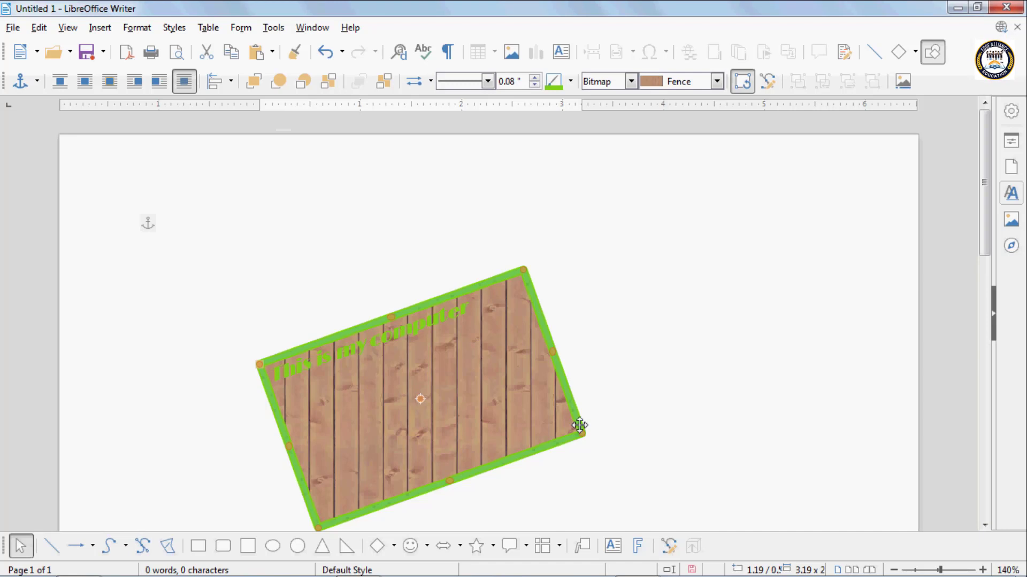
key(ctrl+z)
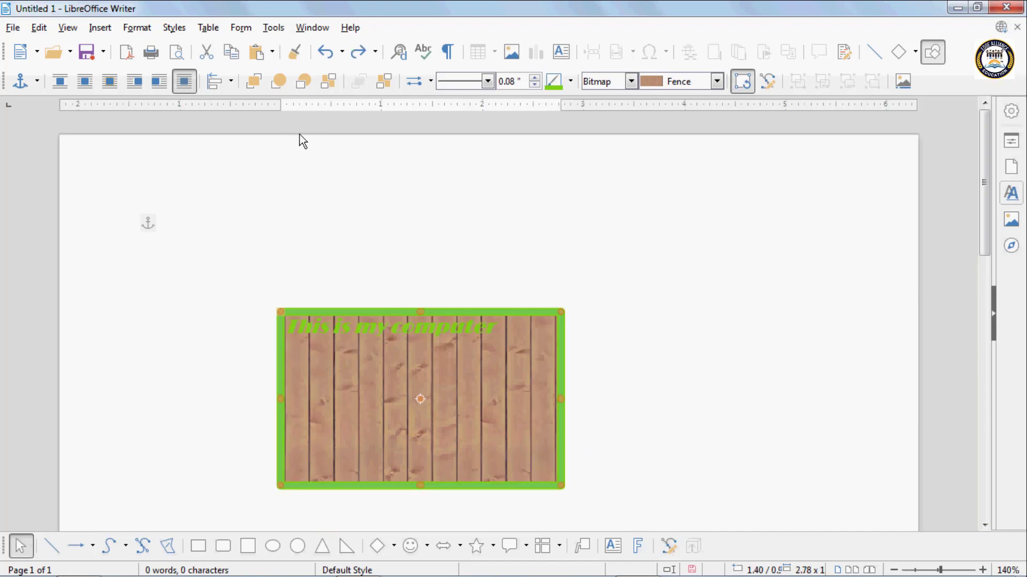
- Try the text box's horizontal alignments on the page in turn: left, centered and right
click(232, 84)
click(219, 116)
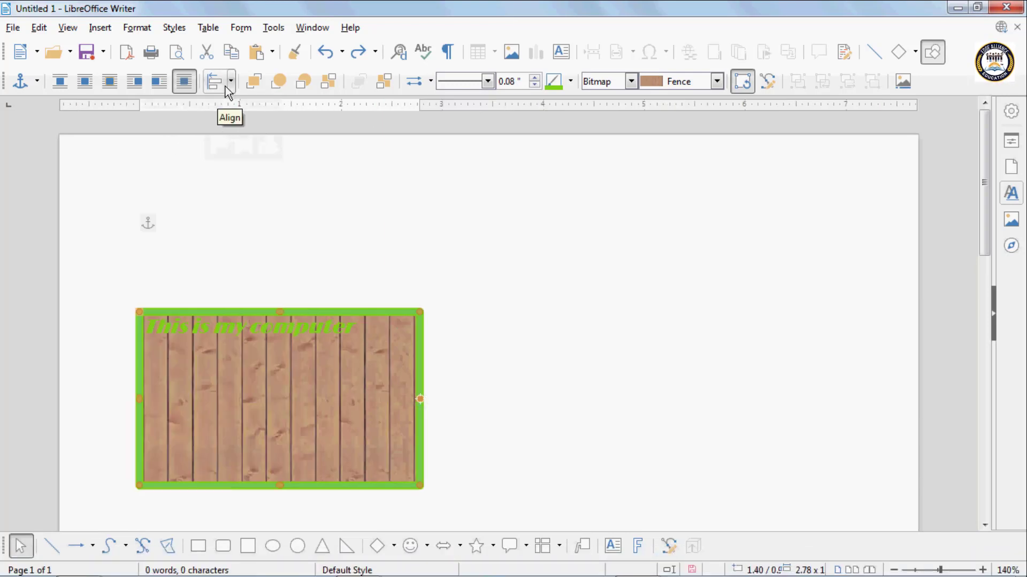
click(231, 85)
click(243, 116)
click(231, 85)
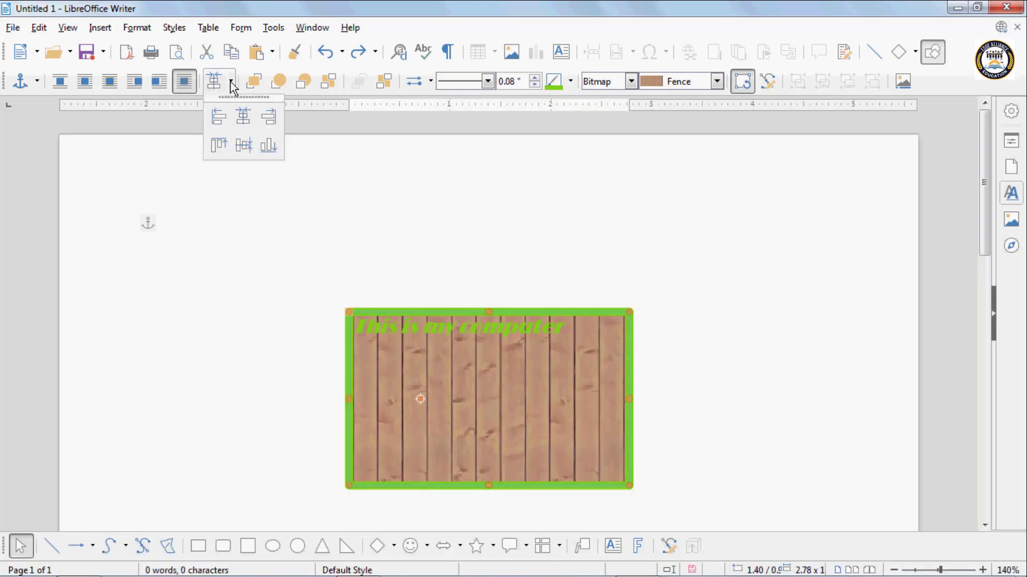
click(269, 122)
- Align the text box to the top, center it vertically, and center it horizontally
click(231, 83)
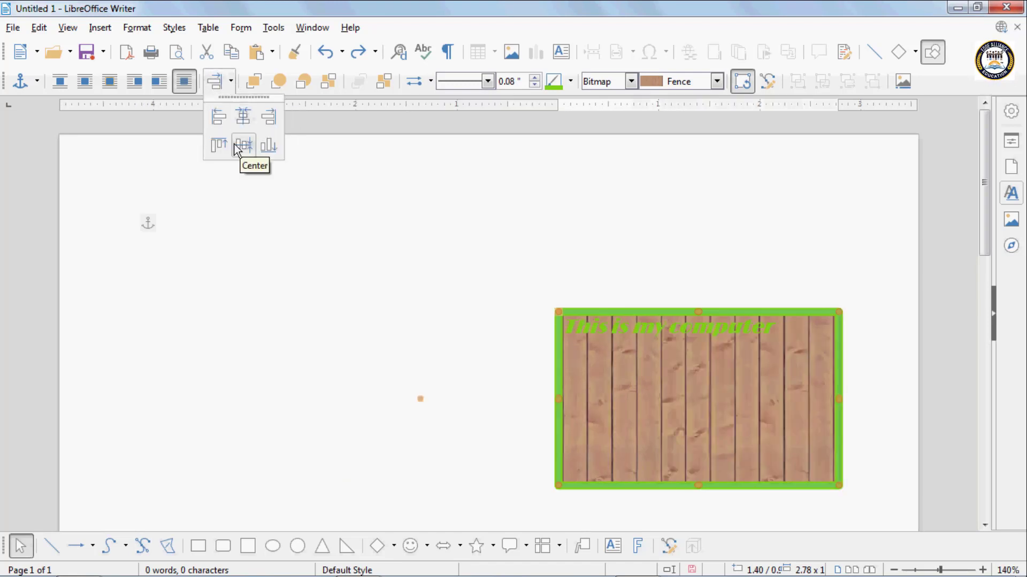
click(221, 148)
click(231, 84)
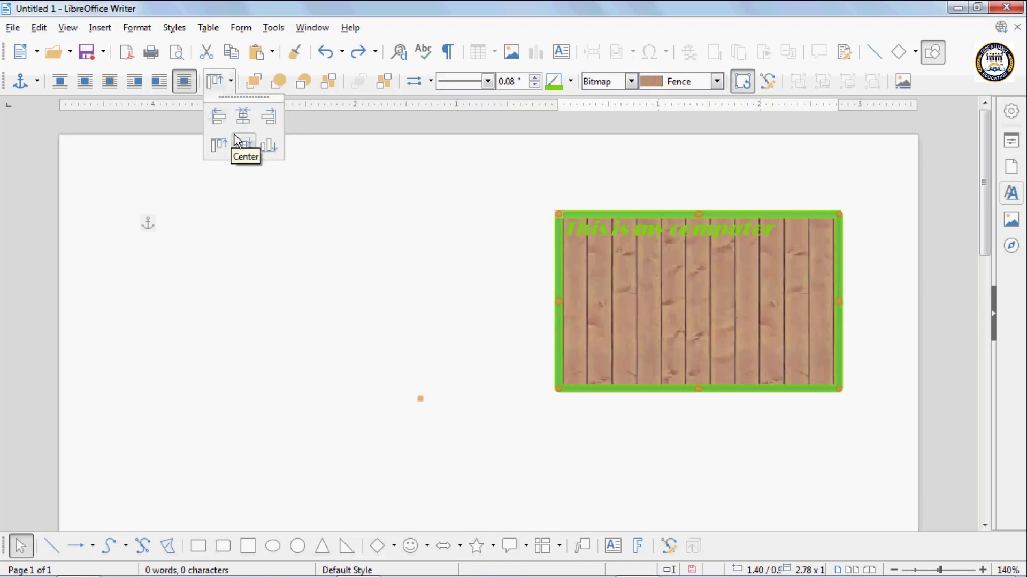
click(237, 143)
click(228, 88)
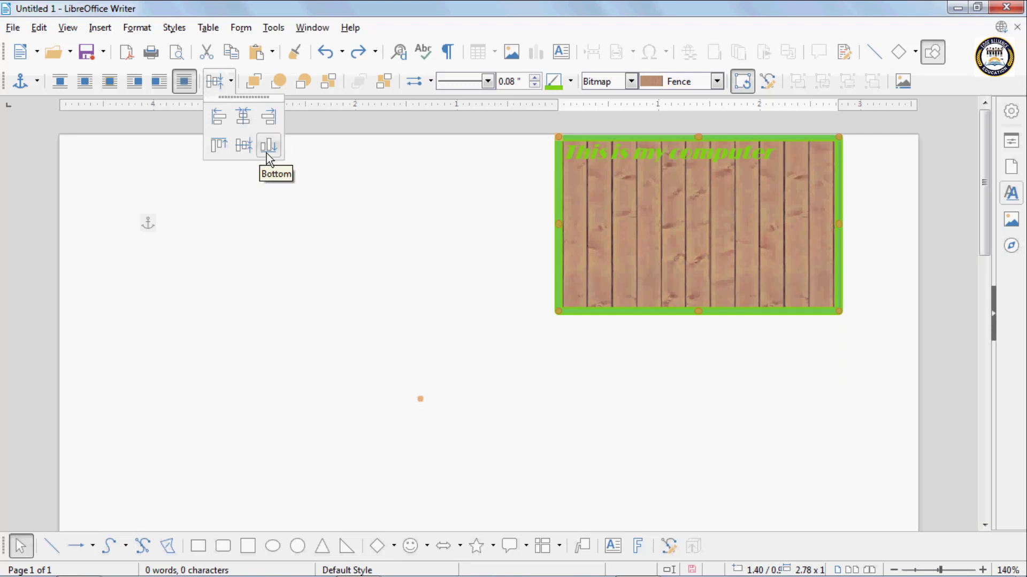
click(244, 117)
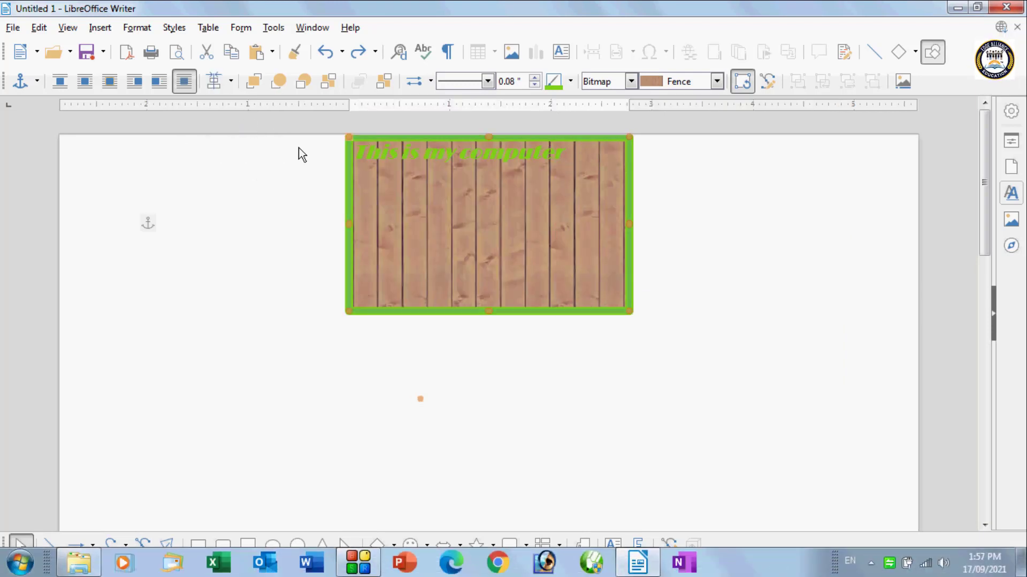
- Try to reposition the text box by its upper border, undo the change and try again
drag(401, 143, 373, 245)
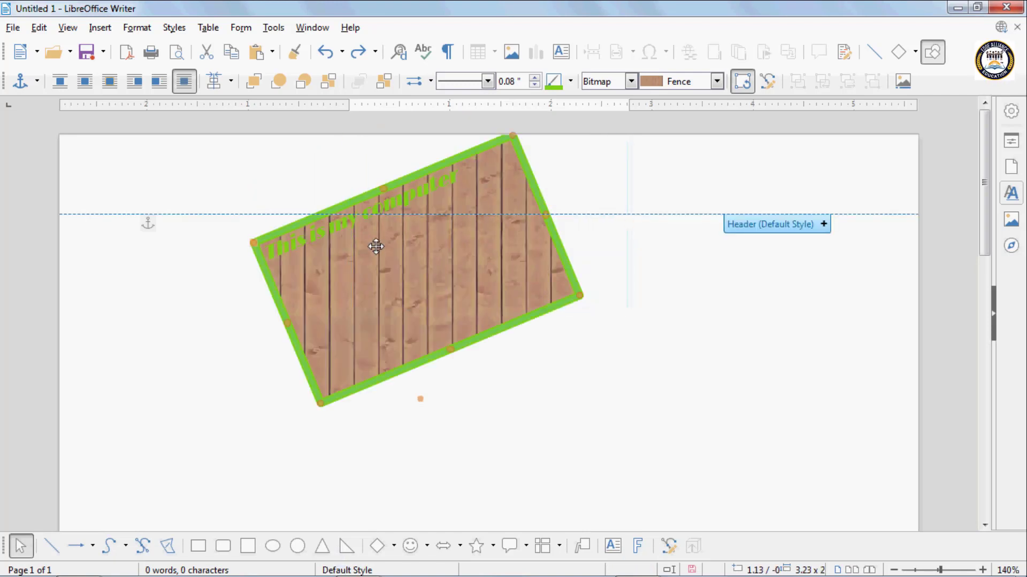
key(ctrl+z)
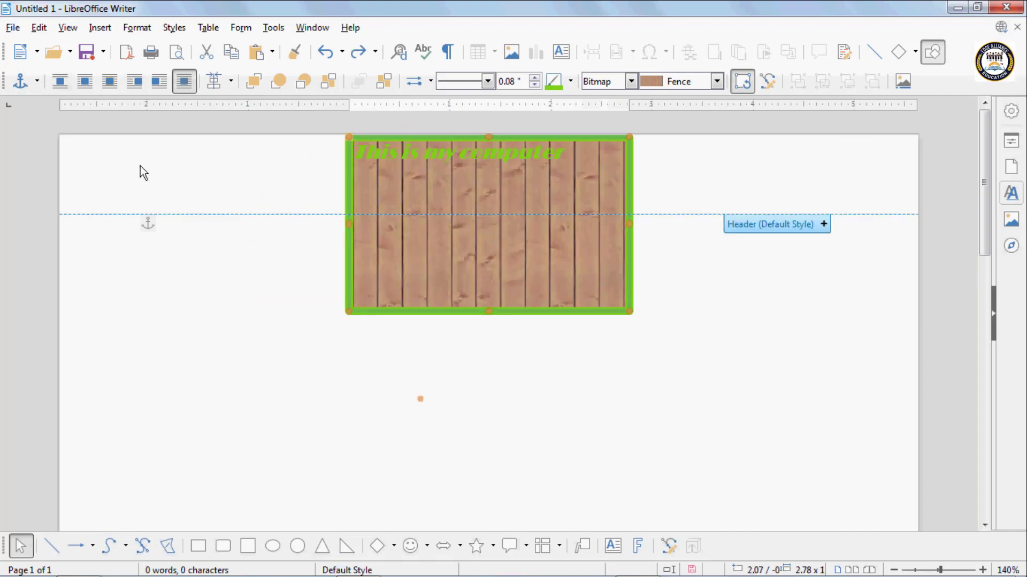
drag(403, 137, 408, 248)
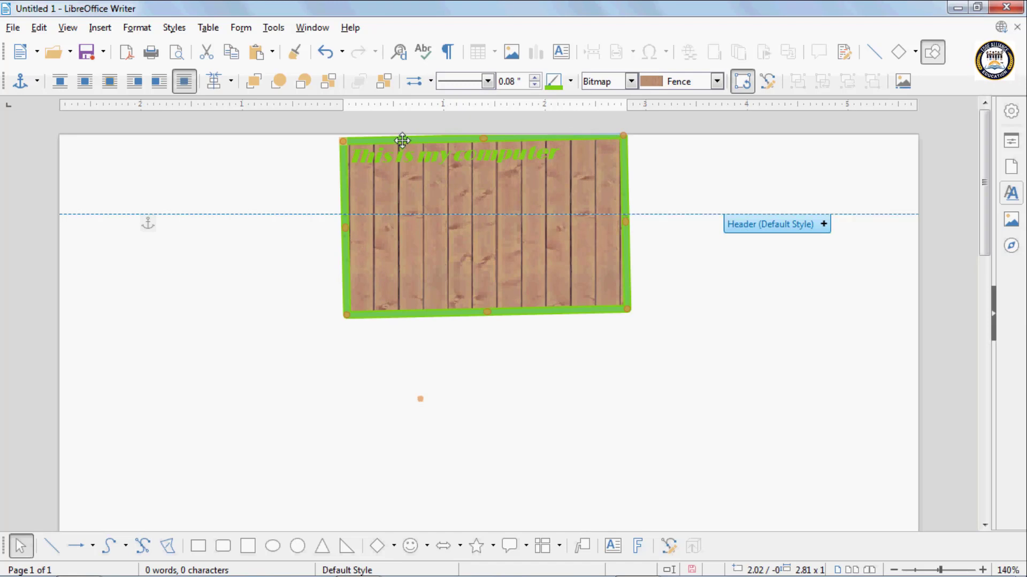
- Leave rotation mode and delete the text box from the page
click(747, 312)
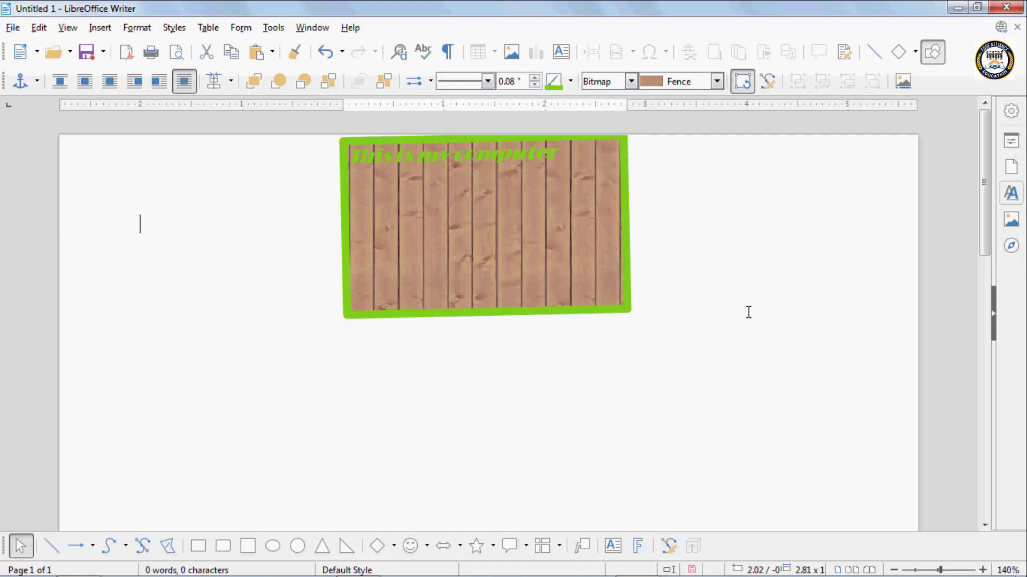
click(624, 308)
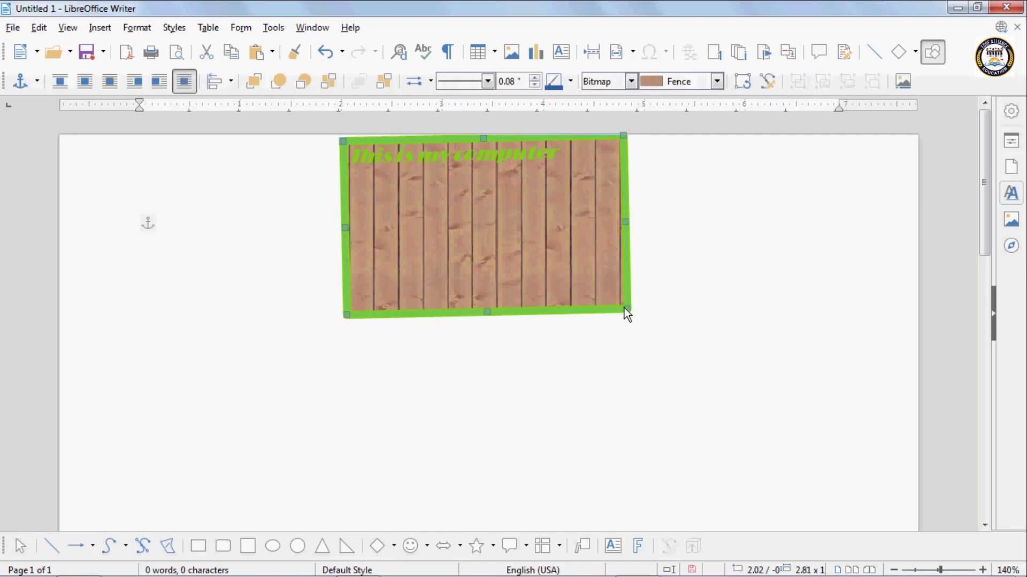
key(Delete)
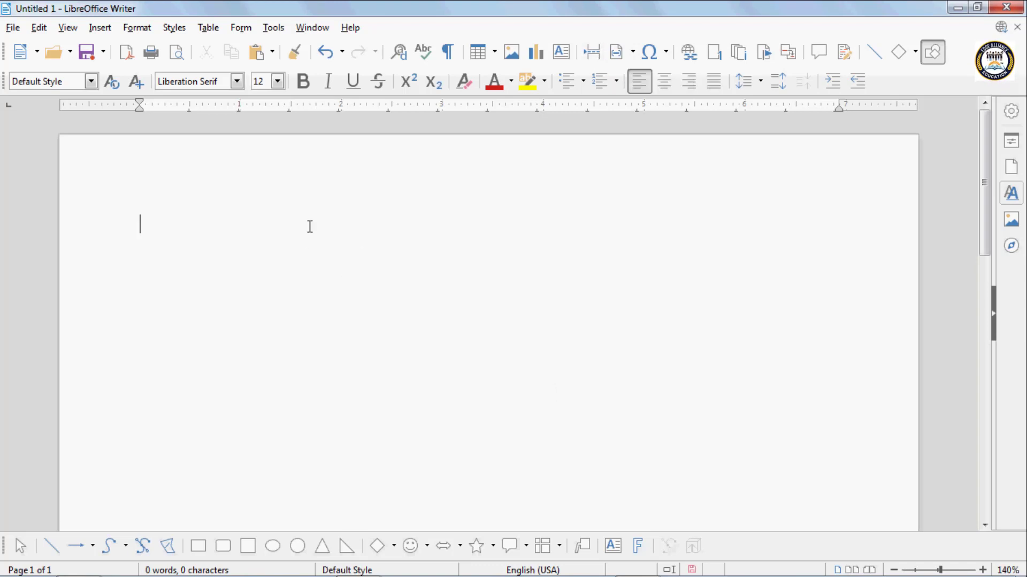
- Try inserting a page break in the empty document, look over both pages, and undo the break
mouse_move(175, 527)
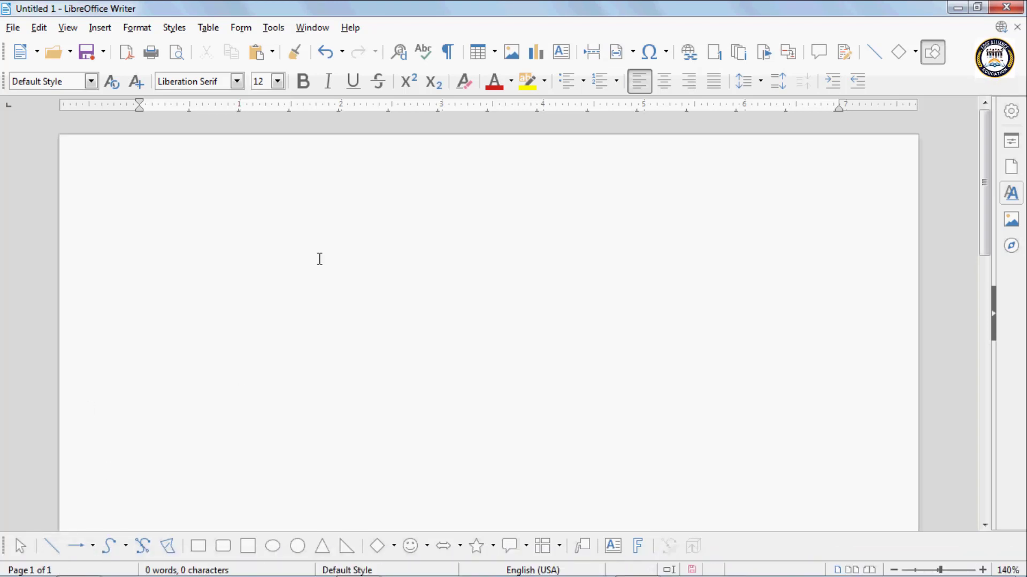
click(589, 52)
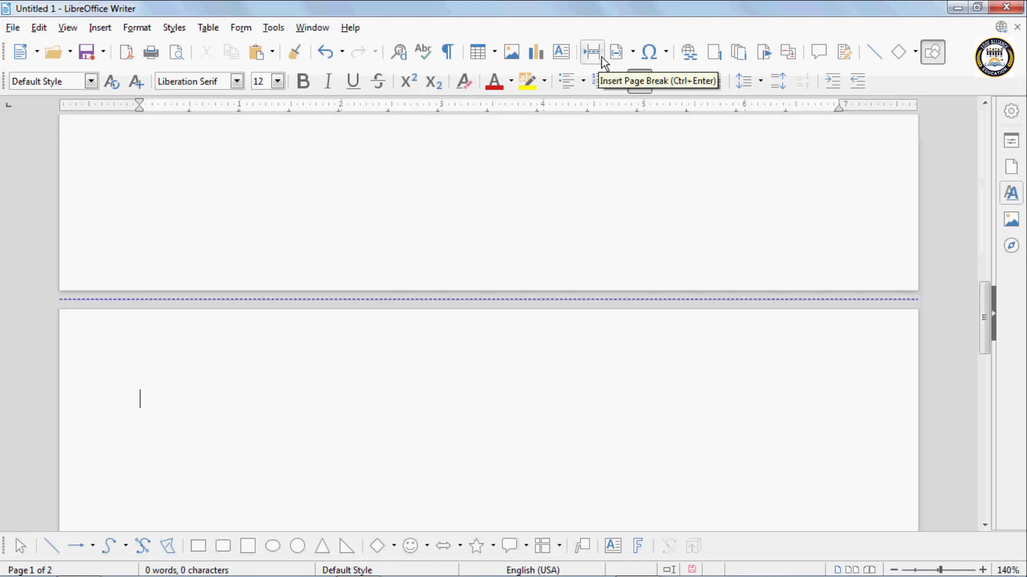
scroll(239, 389, up, 3)
scroll(239, 390, down, 6)
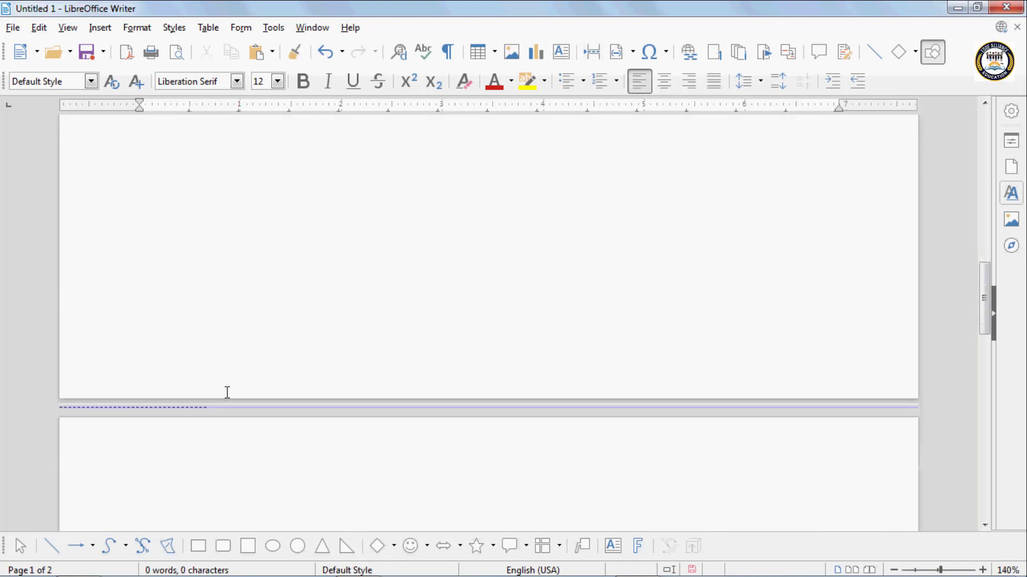
scroll(260, 358, down, 2)
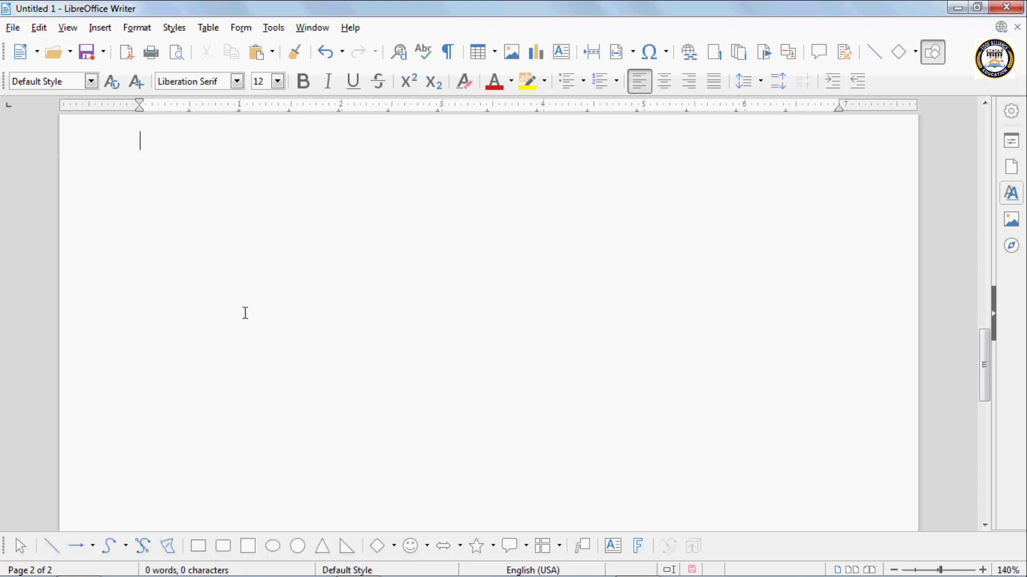
scroll(245, 314, up, 8)
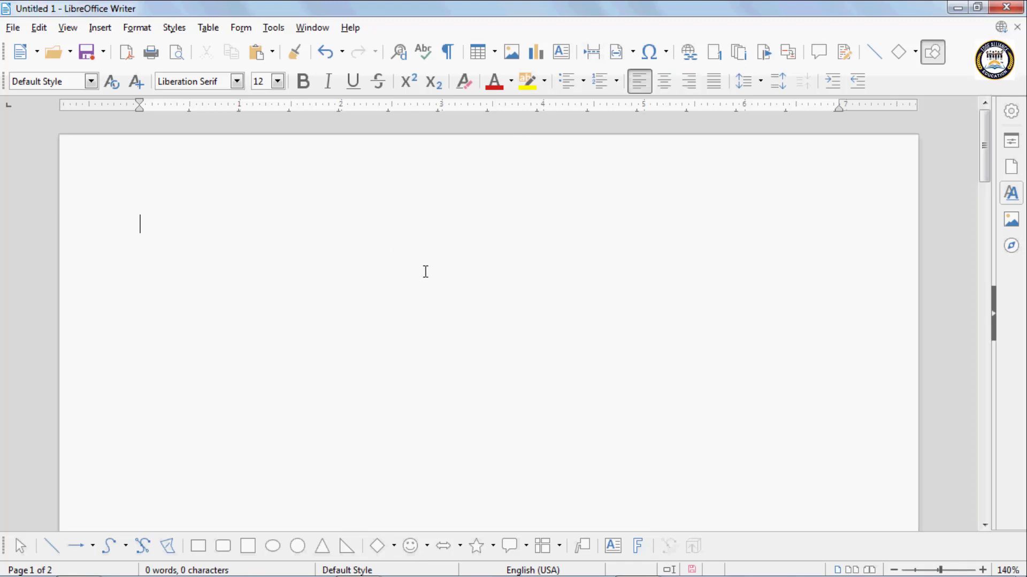
key(ctrl+z)
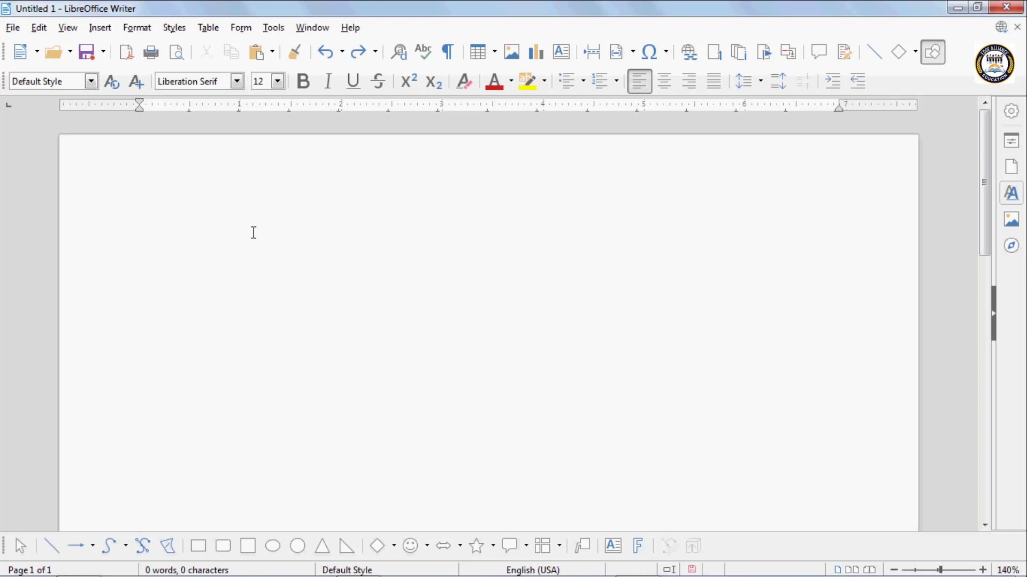
- Paste the copied "This is my new file." text and insert a page break after the second full sentence in its sixth line
text(This is my new file.This is my new file.This is my new file.This is my new file.This is my new file.This is my new file.This is my new file.This is my new file.This is my new file.This is my new file.This is my new file.This is my new file.This is my new file.This is my new file.This is my new file.This is my new file.This is my new file.This is my new file.This is my new file.This is my new file.This is my new file.This is my new file.This is my new file.This is my new file.This is my new file.This is my new file.This is my new file.This is my new file.This is my new file.This is my new file.This is my new file.This is my new file.This is my new file.This is my new file.This is my new file.This is my new file.This is my new file.This is my new file.This is my new file.This is my new file.This is my new file.This is my new file.This is my new file.This is my new file.This is my new file.This is my new file.This is my new file.This is my new file.This is my new file.This is my new file.This is my new file.This is my new file.This is my new file.This is my new file.This is my new file.This is my new file.This is my new file.This is my new file.)
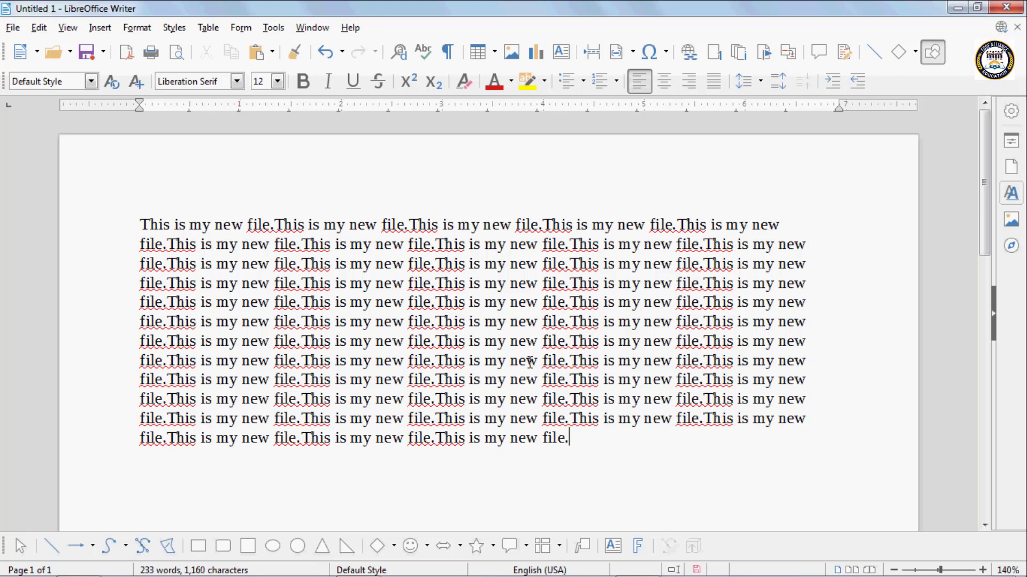
click(438, 322)
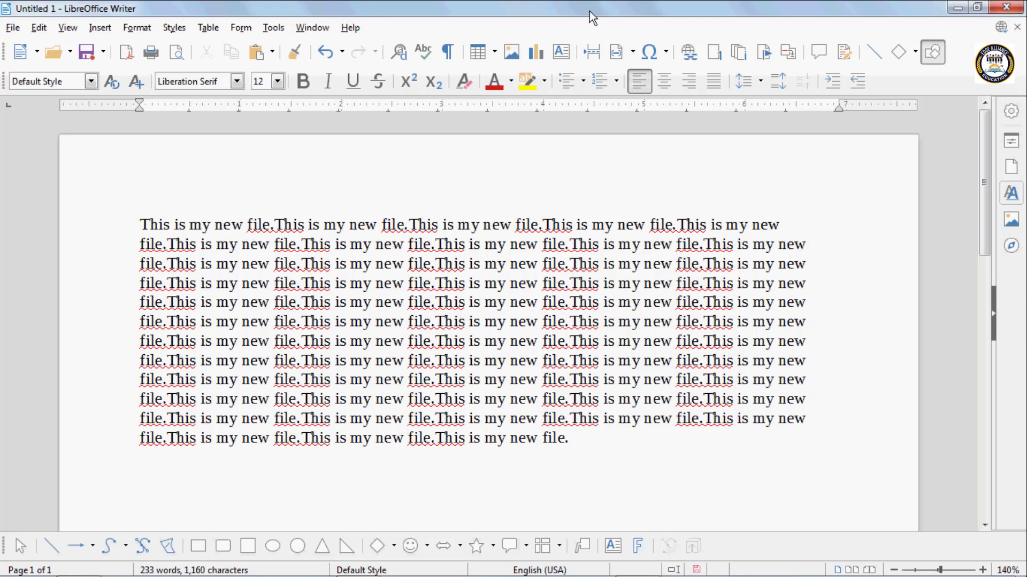
click(599, 53)
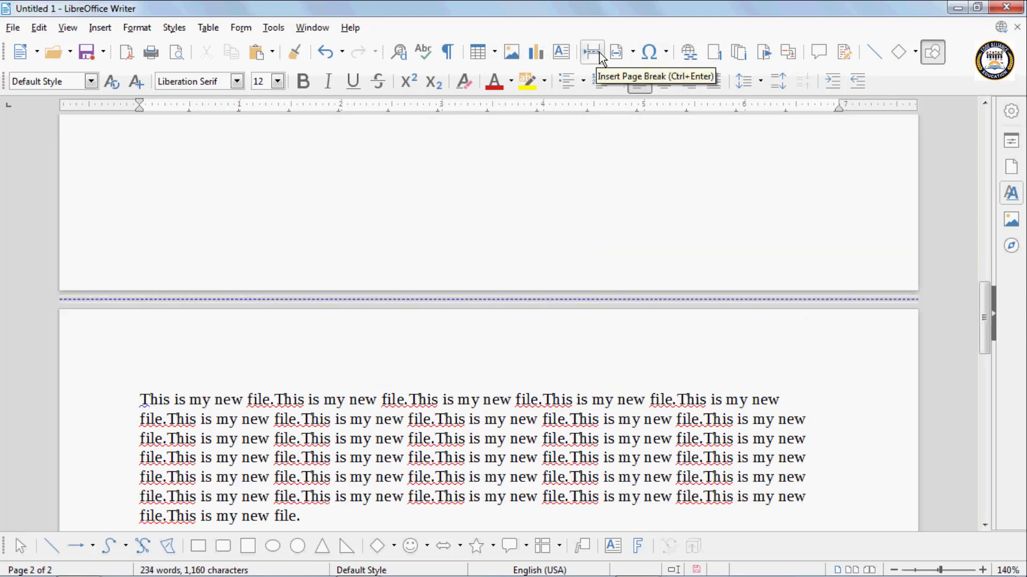
scroll(527, 369, down, 5)
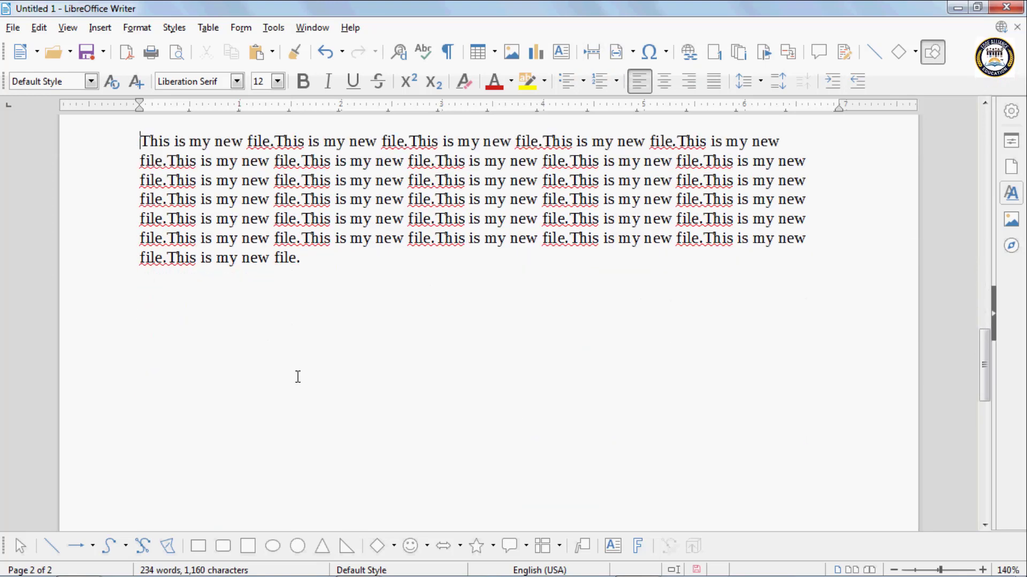
scroll(297, 377, up, 15)
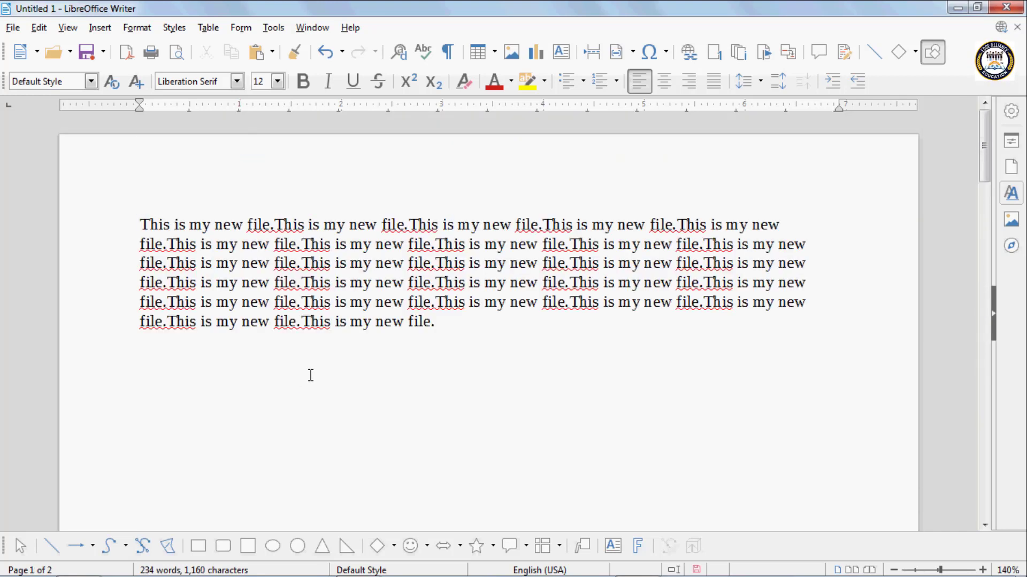
- Undo the page break and try one after the last sentence instead, undoing it together with the last pasted sentence
key(ctrl+z)
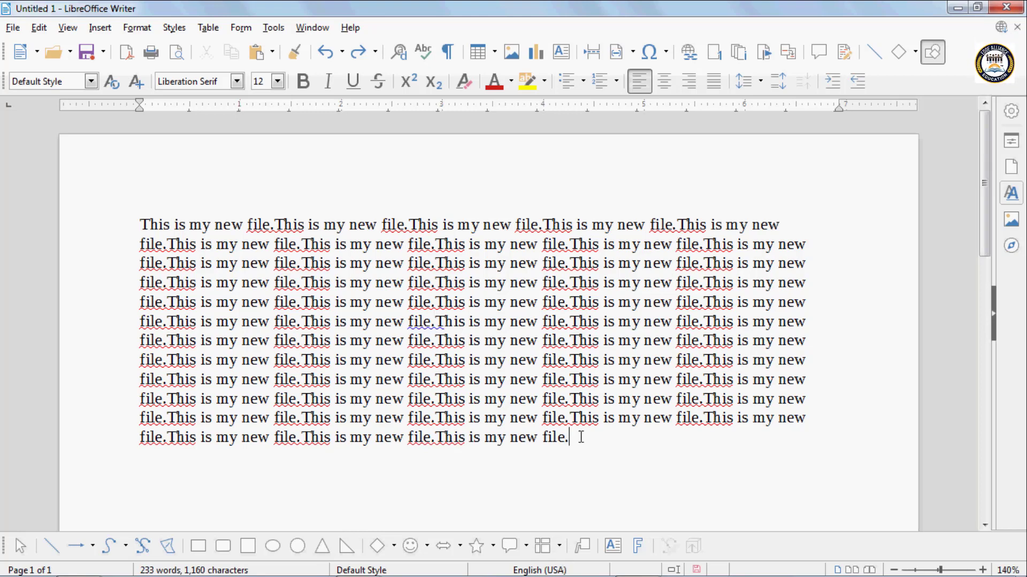
key(ctrl+Return)
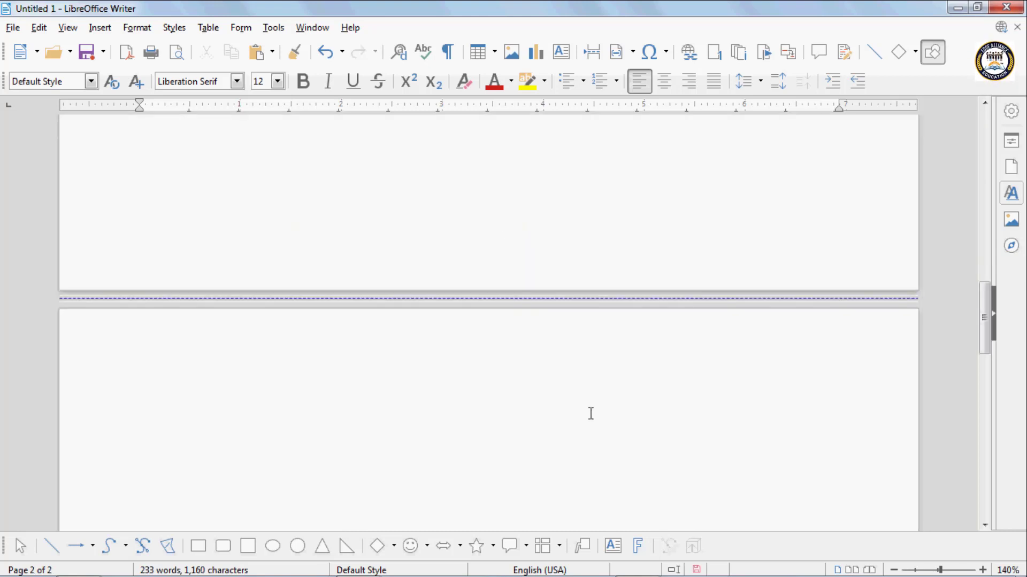
key(ctrl+z)
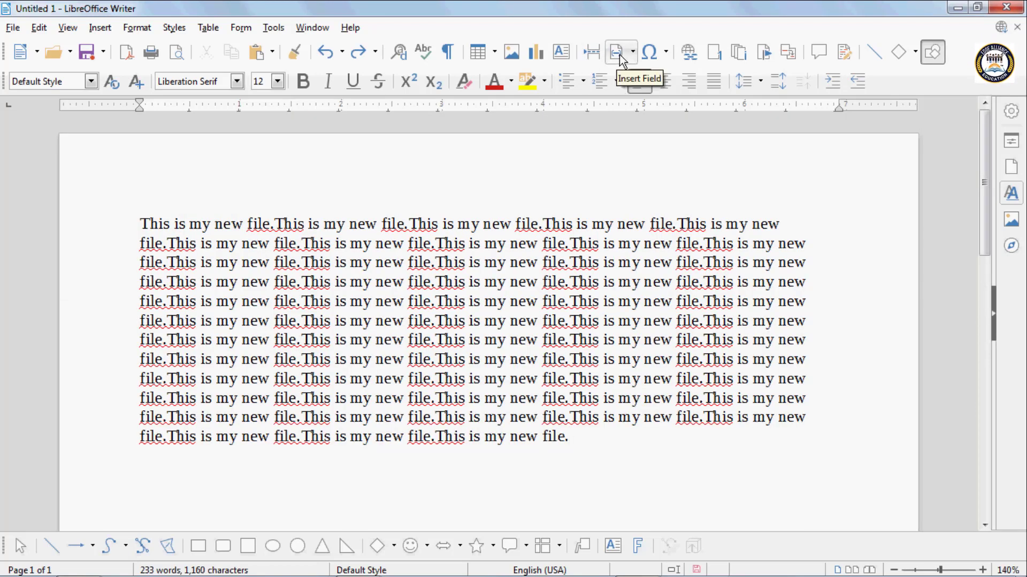
key(ctrl+z)
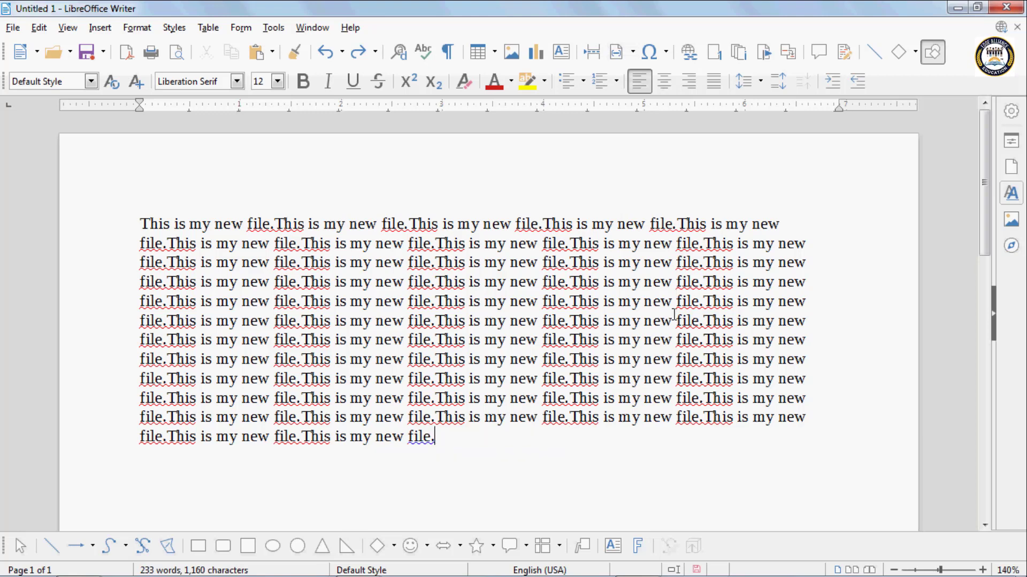
- Insert a page break after the third full sentence in the text's sixth line
click(570, 322)
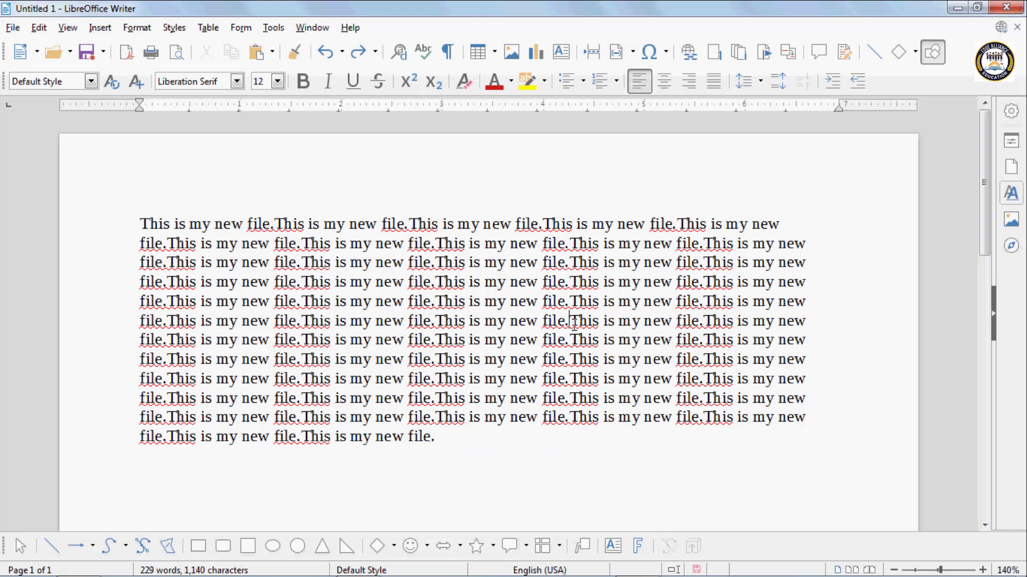
key(ctrl+Return)
scroll(646, 231, up, 10)
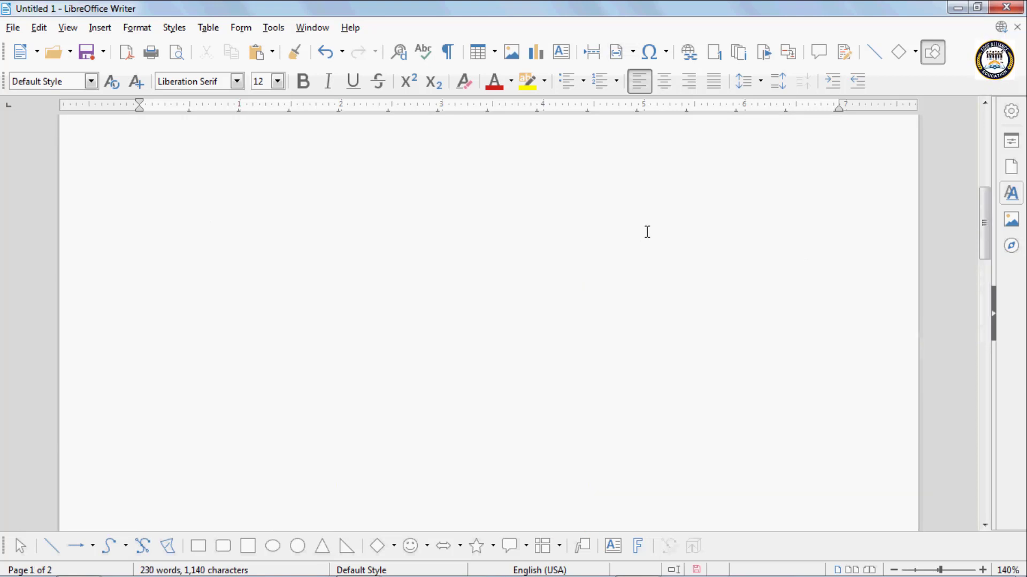
- Add three blank lines below the first page's text and insert a Page Number field
click(609, 269)
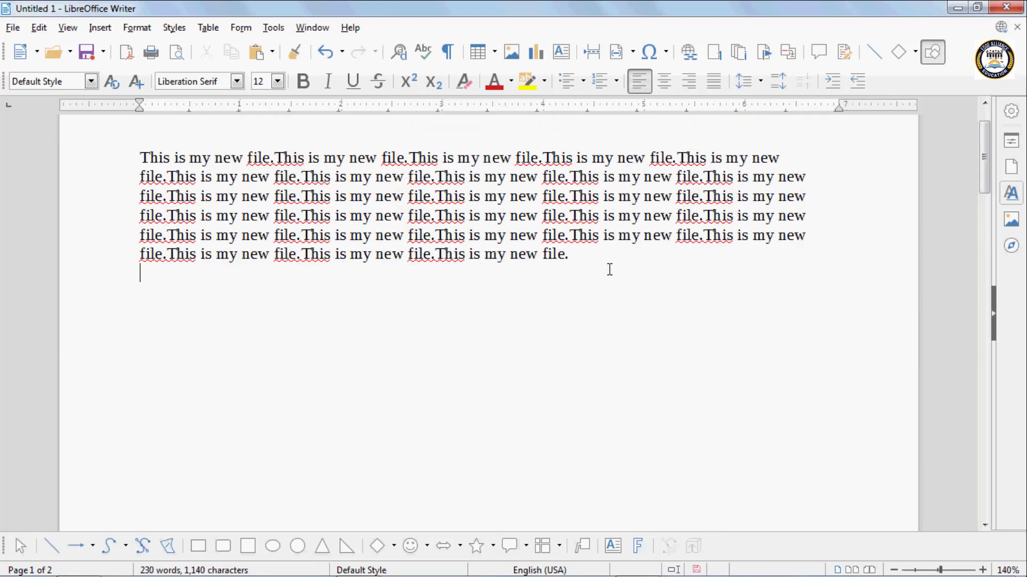
key(Return)
key(Return)
key(Return)
click(634, 58)
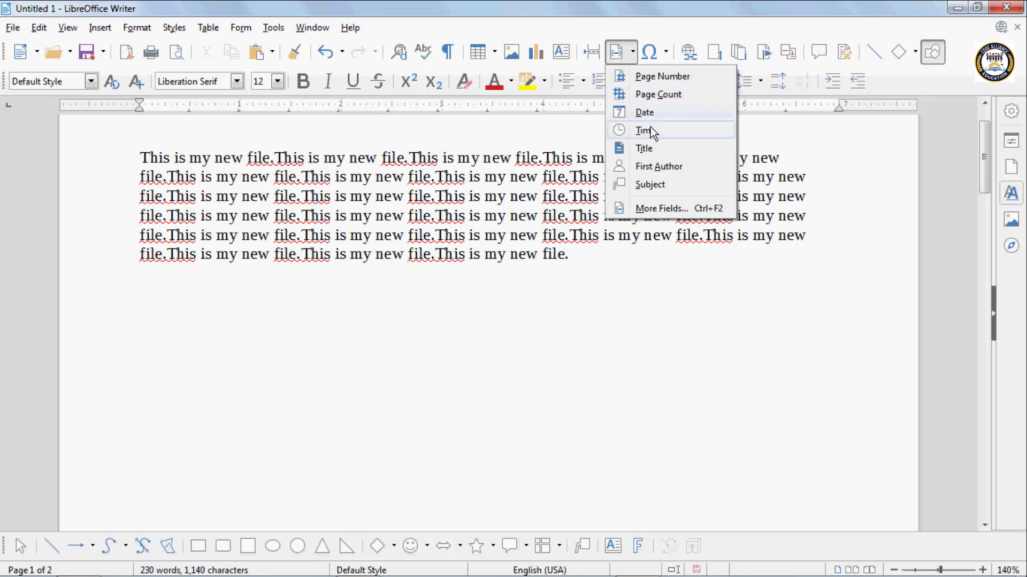
click(665, 52)
click(634, 51)
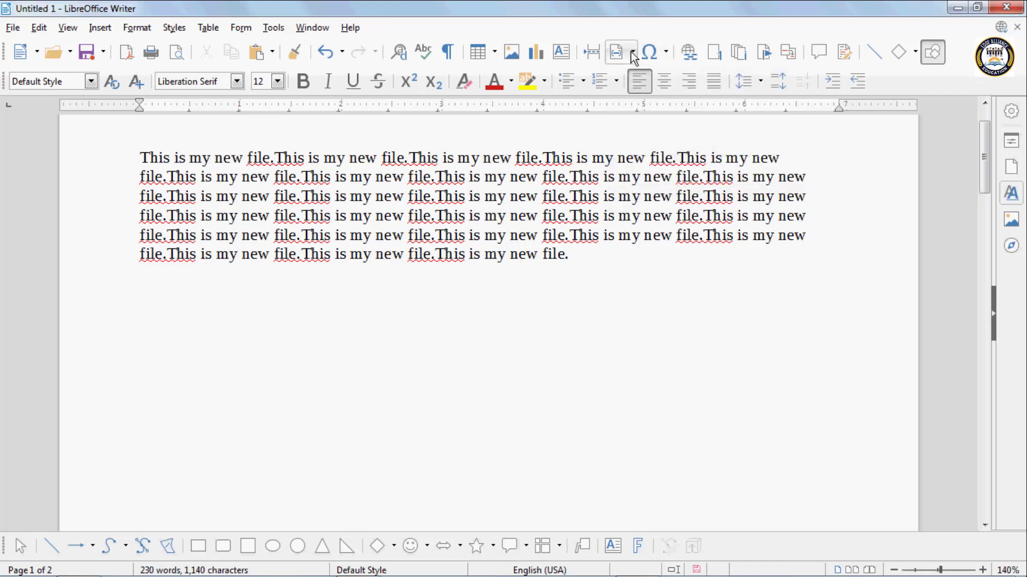
click(631, 51)
click(647, 75)
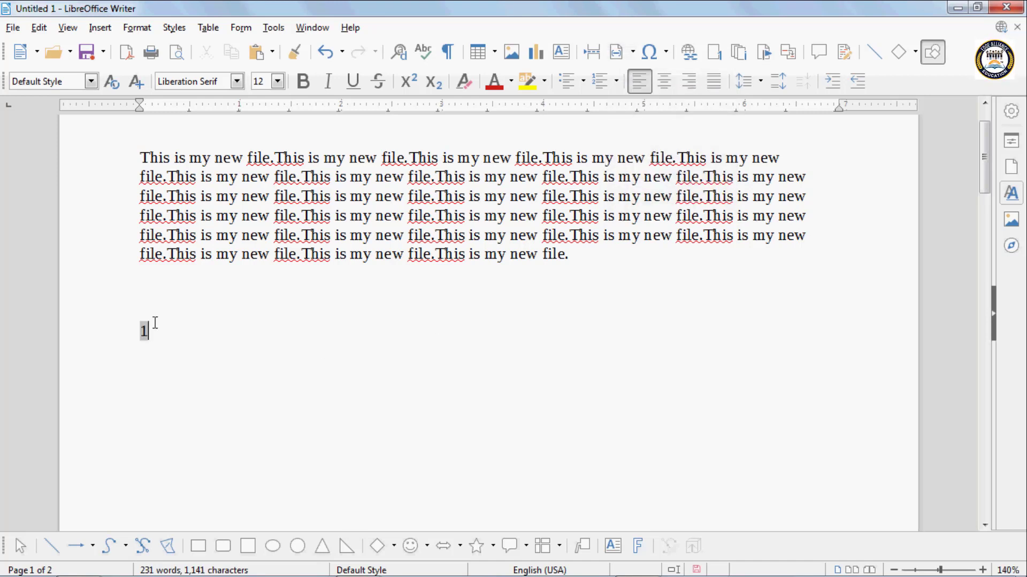
- Insert a Page Count field three lines below the page number
key(Return)
key(Return)
key(Return)
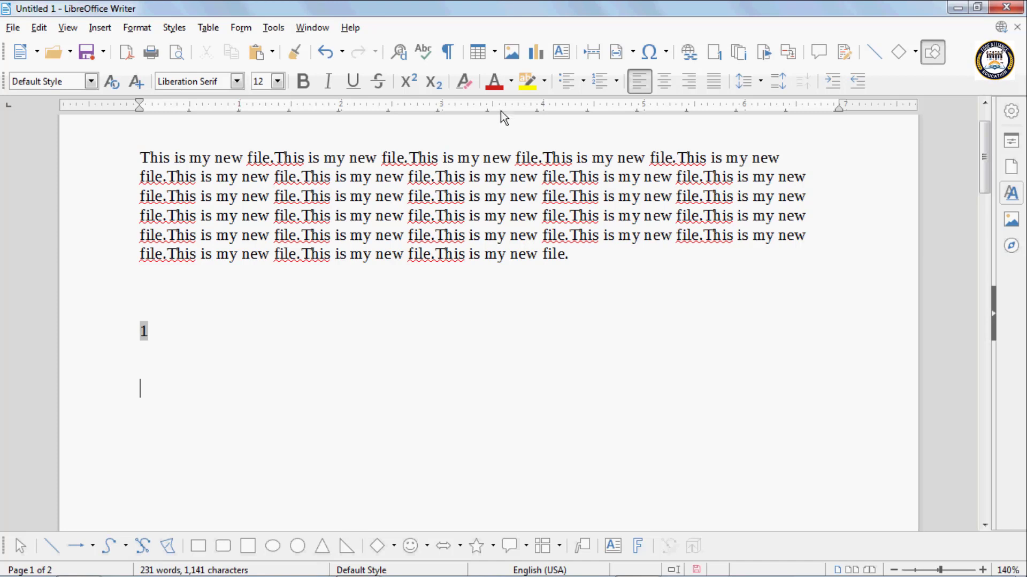
click(630, 52)
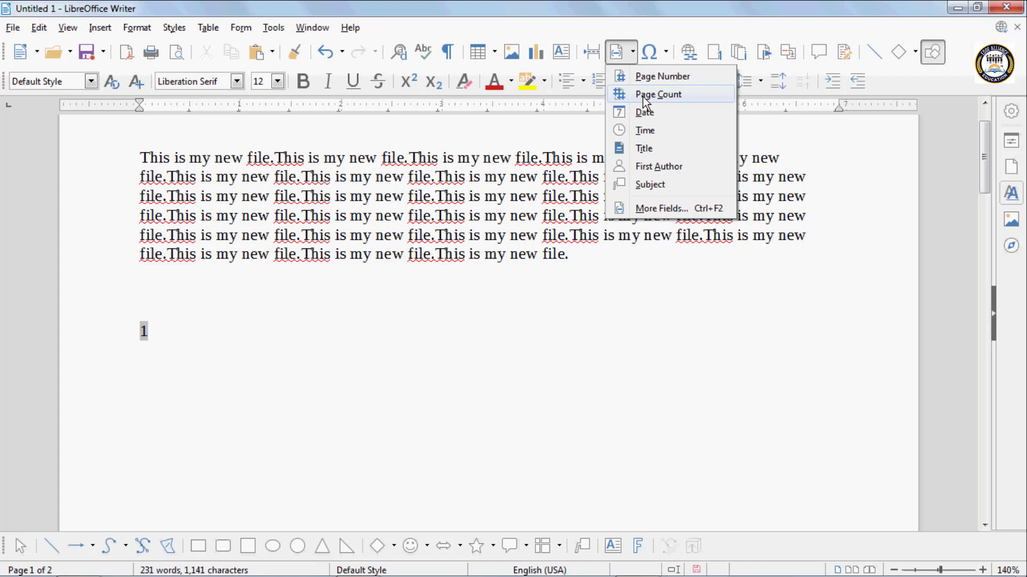
click(643, 98)
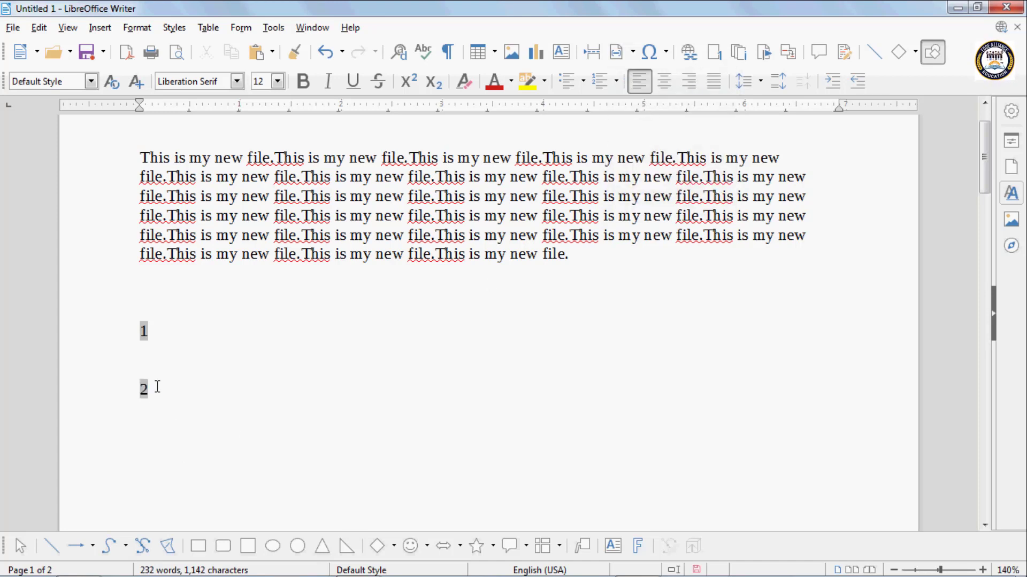
- Insert a Date field three lines below the page count
drag(984, 188, 1000, 414)
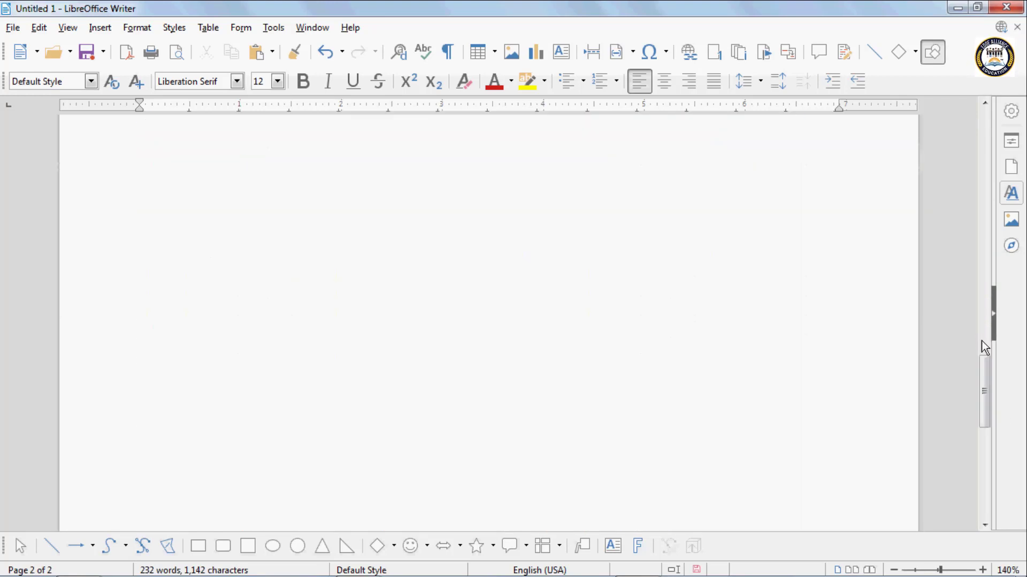
drag(984, 370, 985, 160)
click(162, 237)
key(Return)
key(Return)
key(Return)
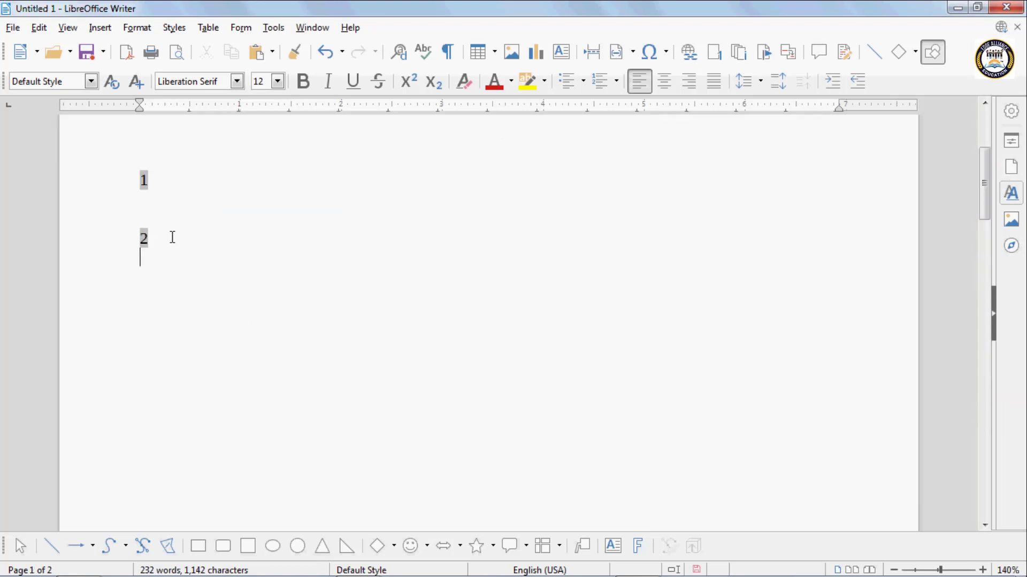
click(661, 63)
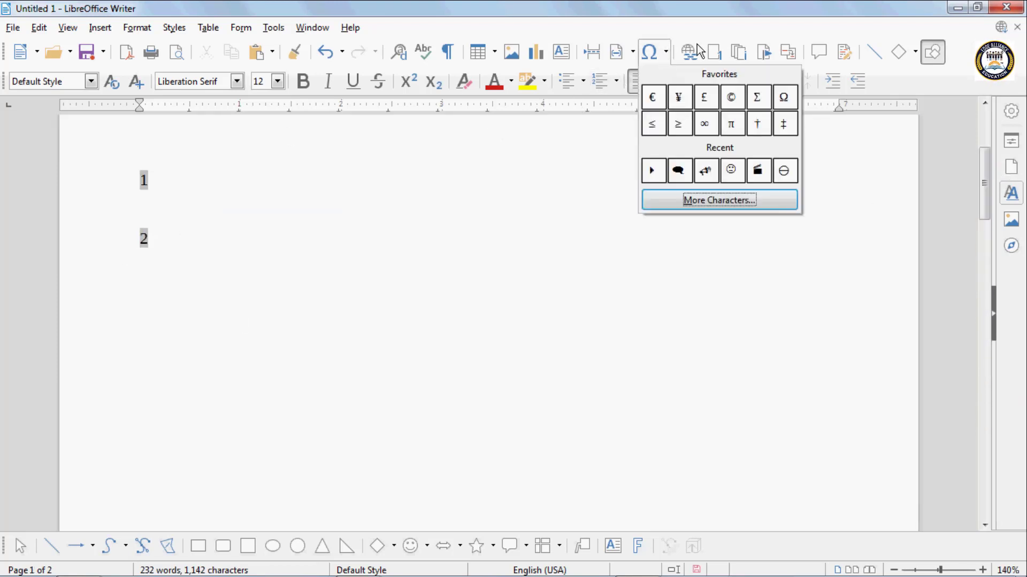
click(642, 58)
click(632, 52)
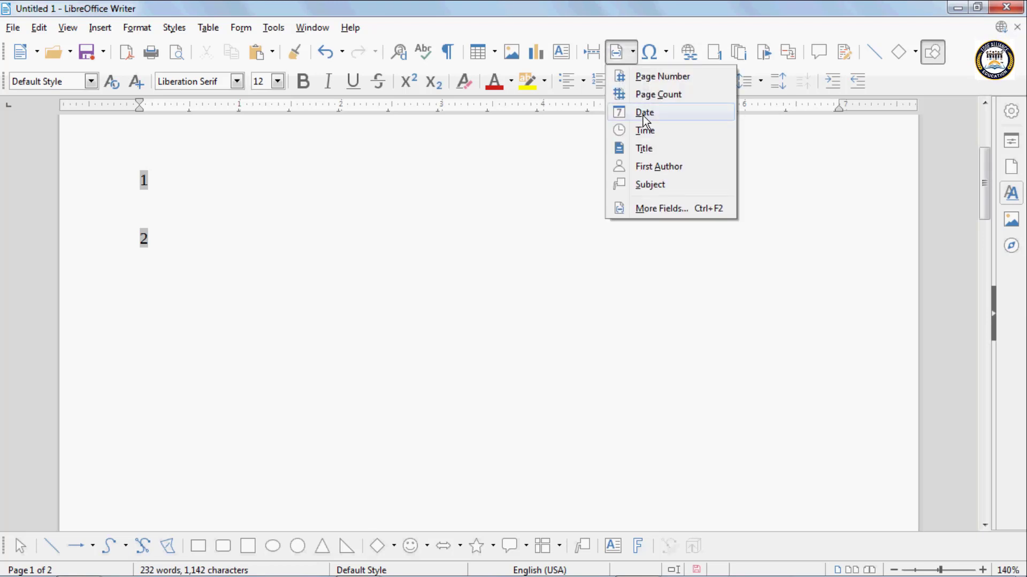
click(645, 113)
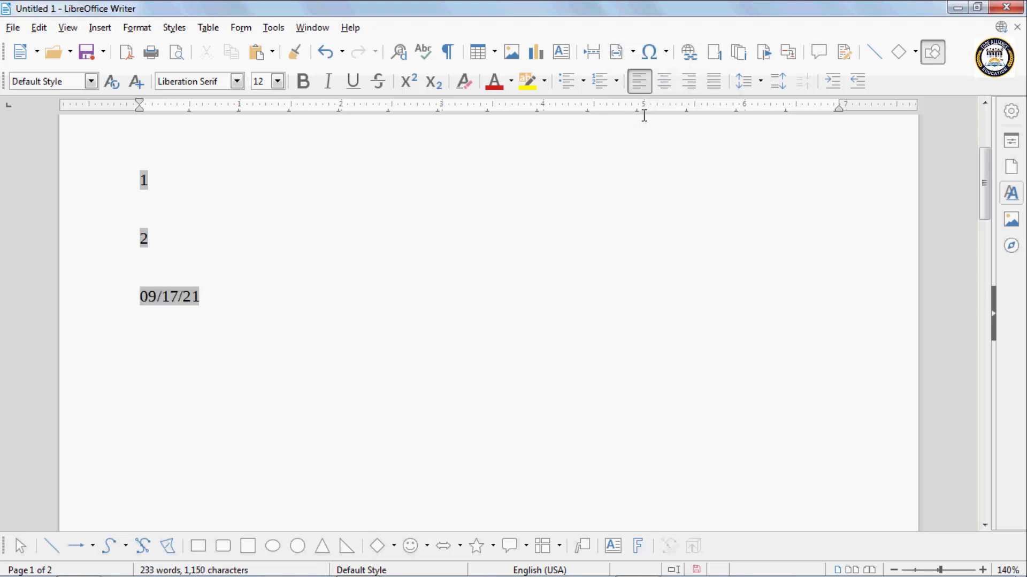
- Insert a Time field three lines below the date
key(Return)
key(Return)
key(Return)
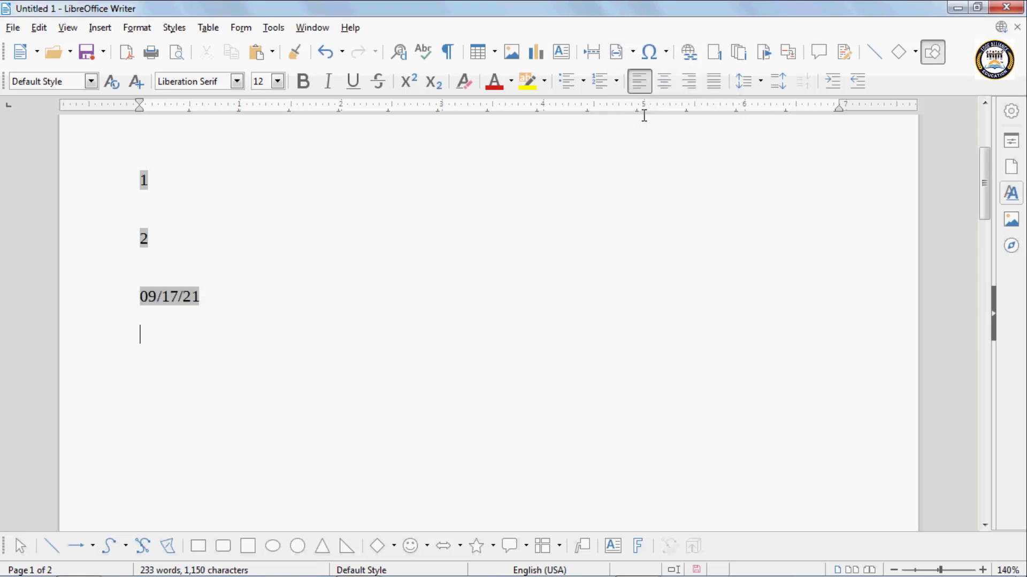
click(664, 60)
click(631, 52)
click(632, 52)
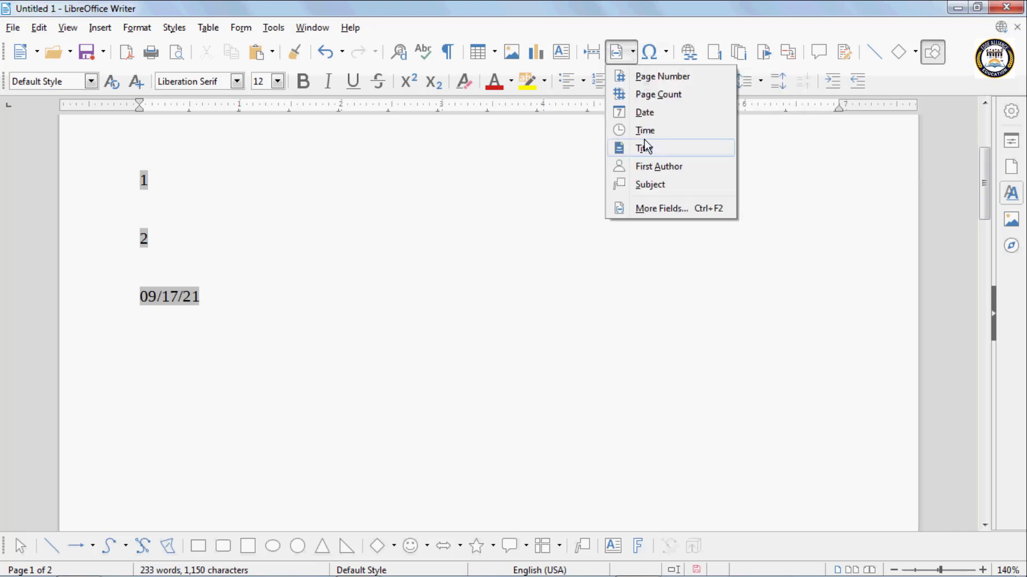
click(645, 134)
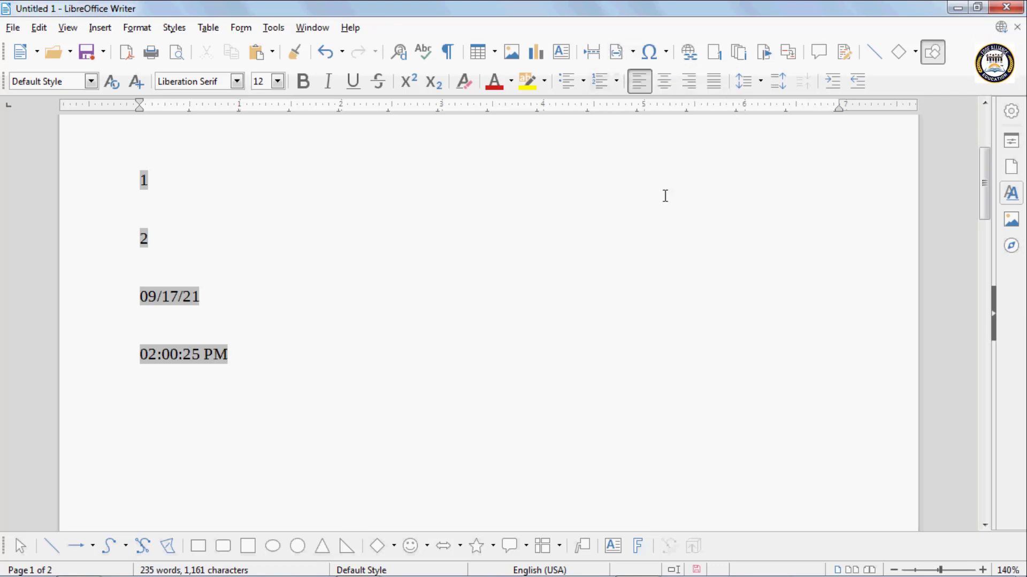
- Delete the page number, page count, date and time fields together with the blank lines between them
drag(290, 349, 103, 163)
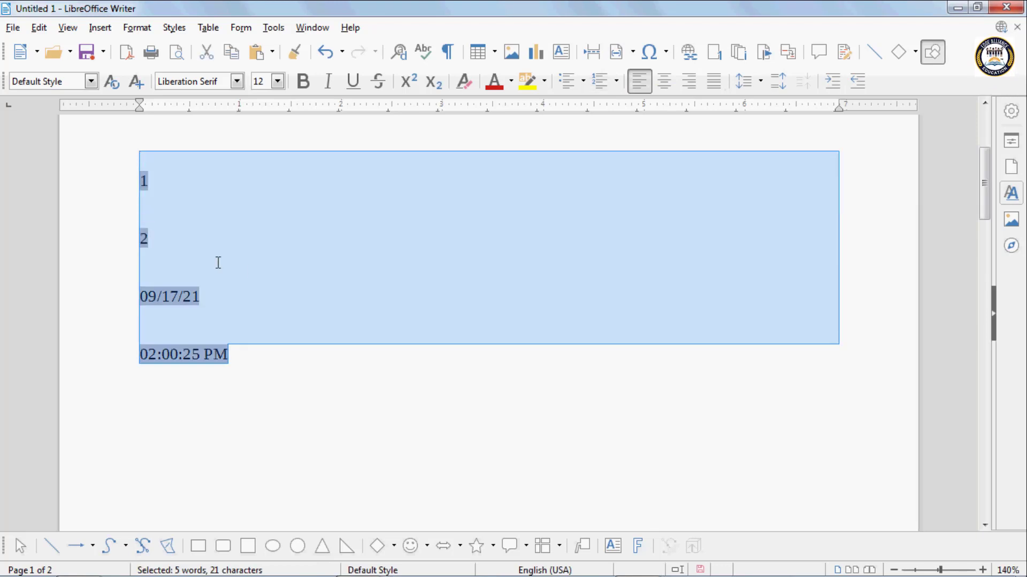
key(Delete)
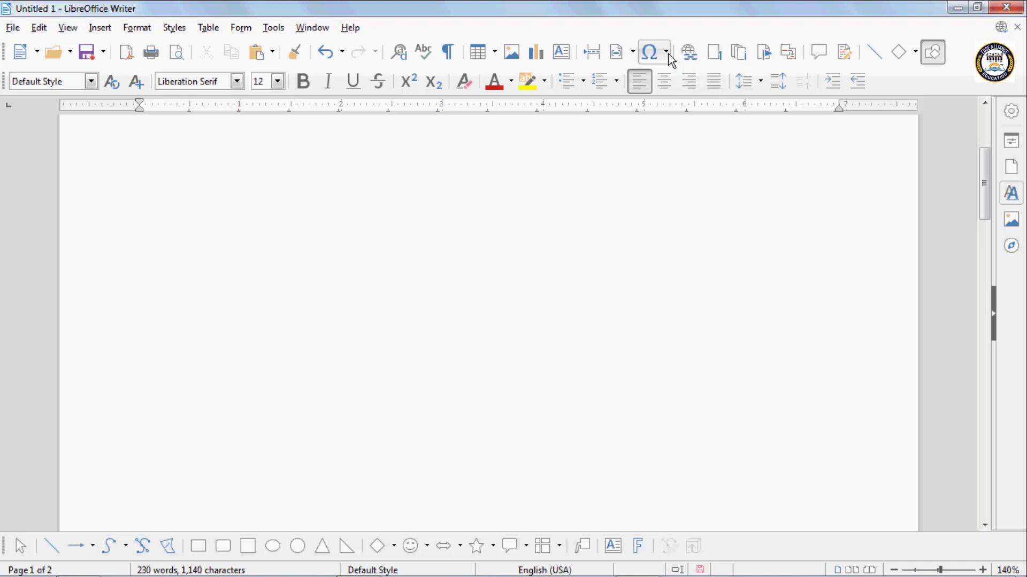
- Insert the recently used right-pointing triangle symbol, write "Good" after it and start a new line
click(583, 81)
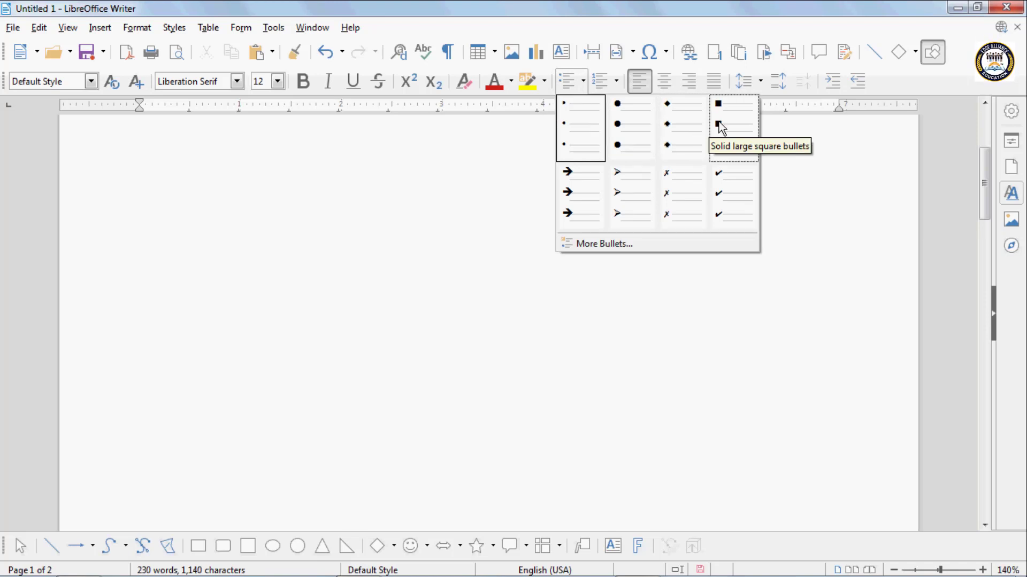
click(191, 147)
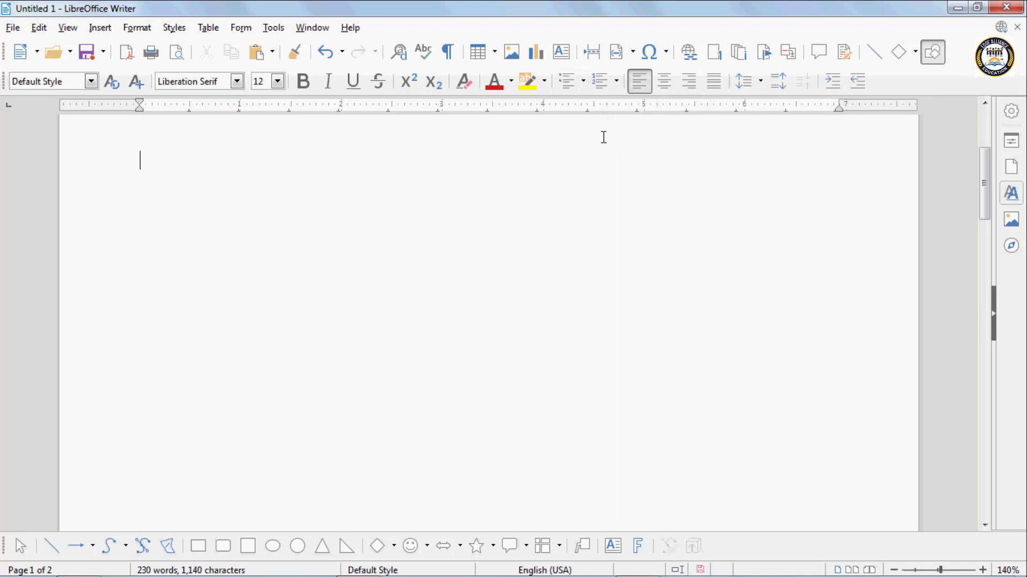
click(666, 53)
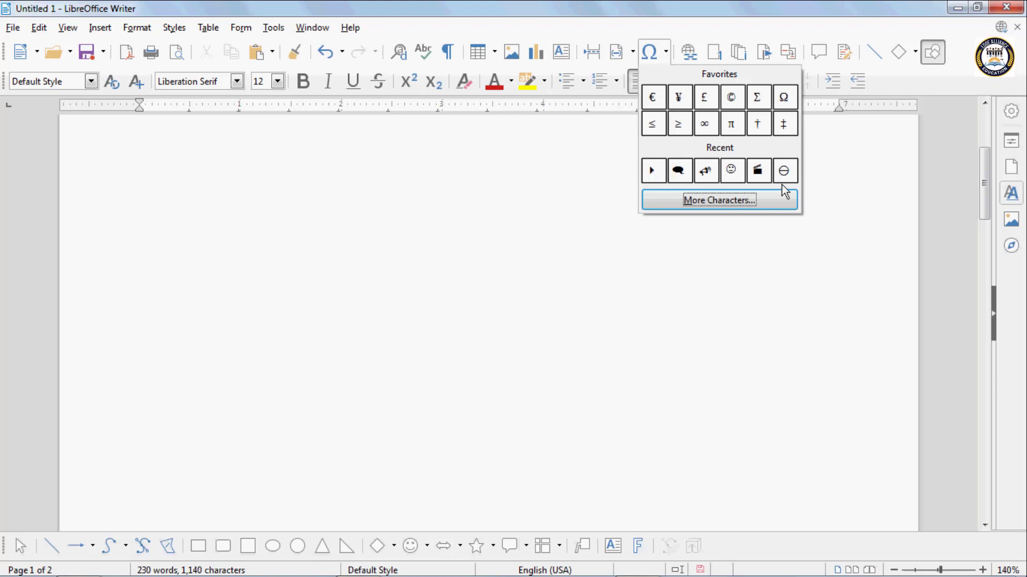
click(655, 172)
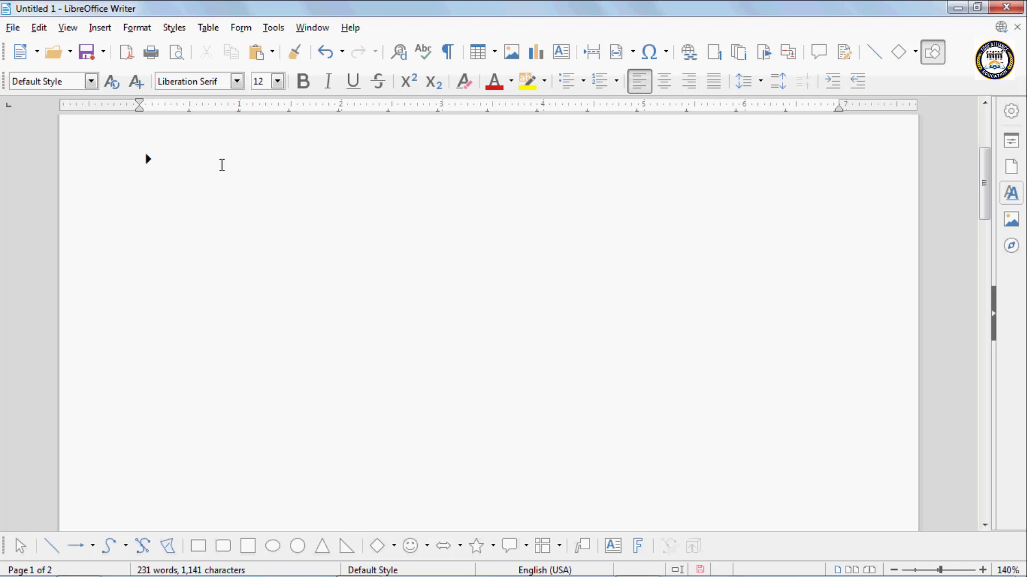
text(Good)
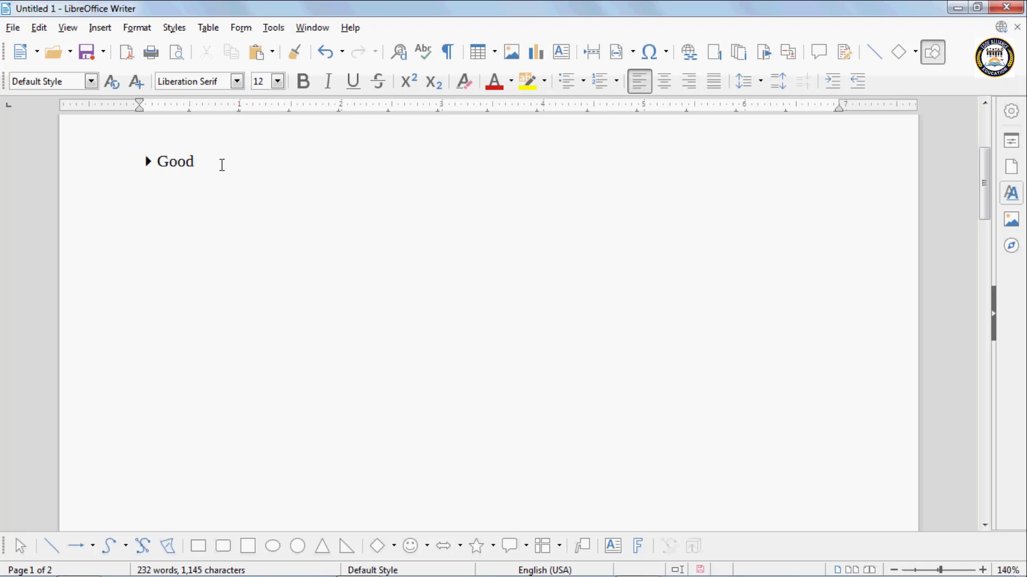
key(Return)
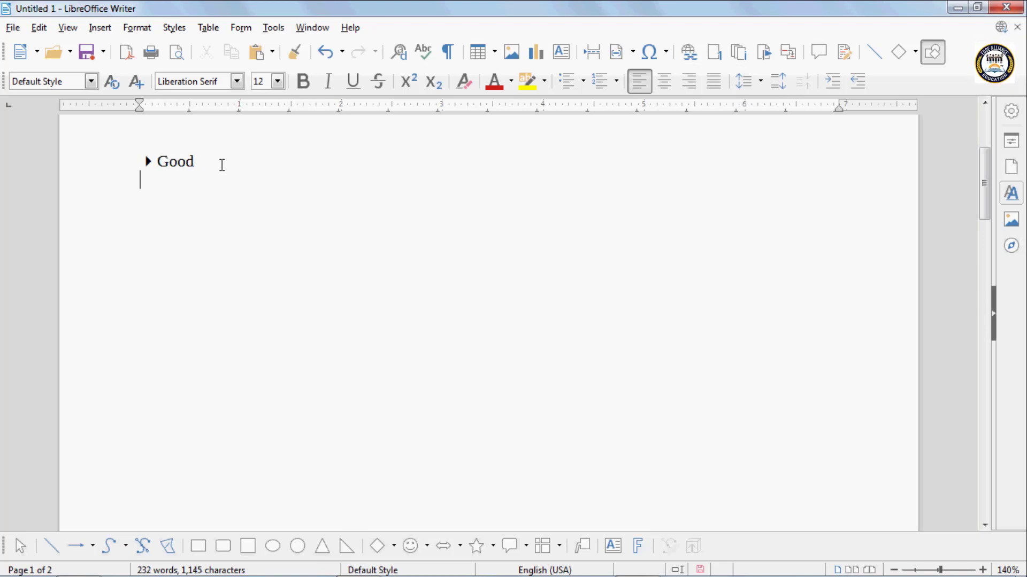
- Insert the same triangle symbol on the second line and write "Better" after it
click(665, 54)
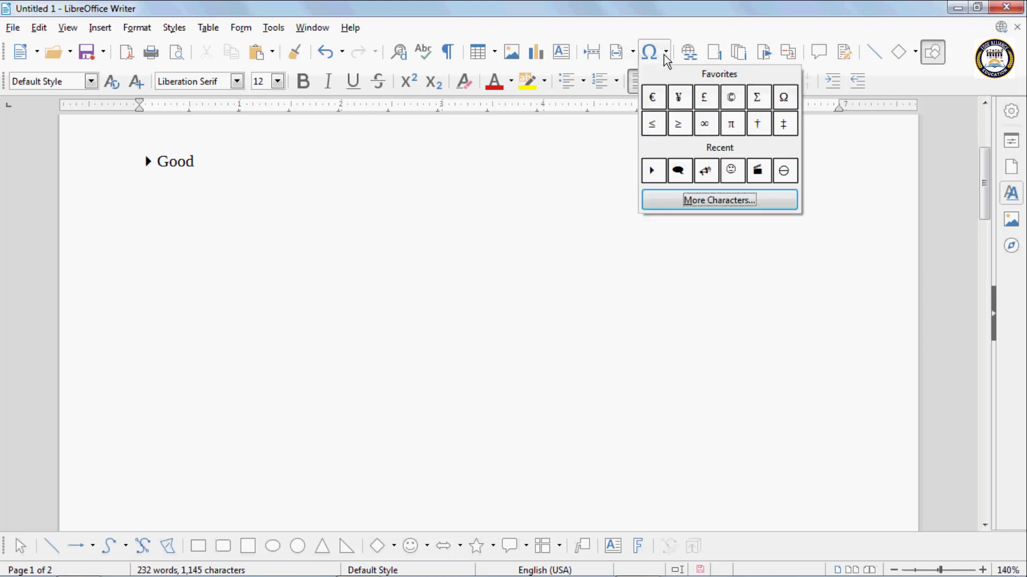
click(655, 170)
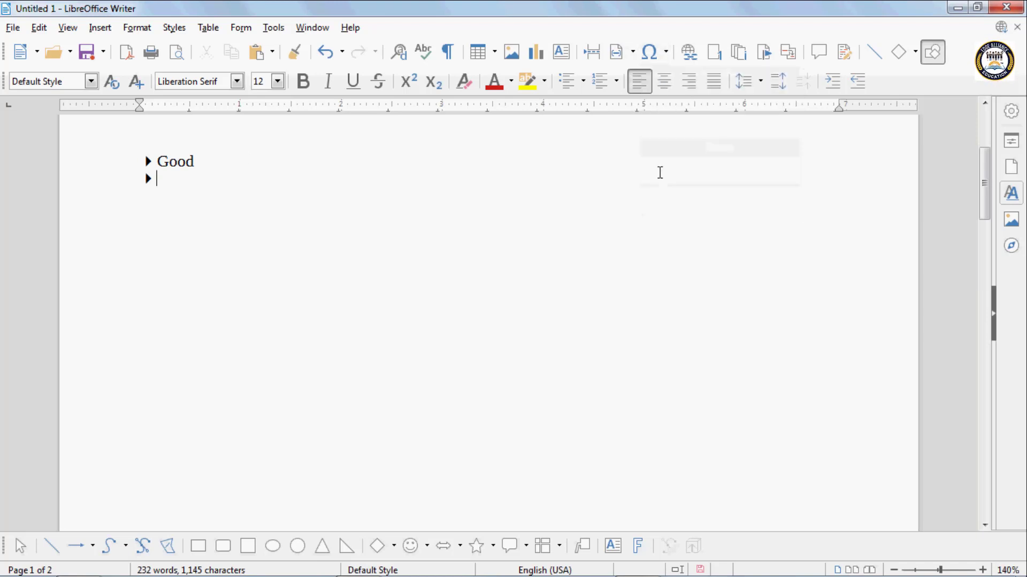
text(Btter)
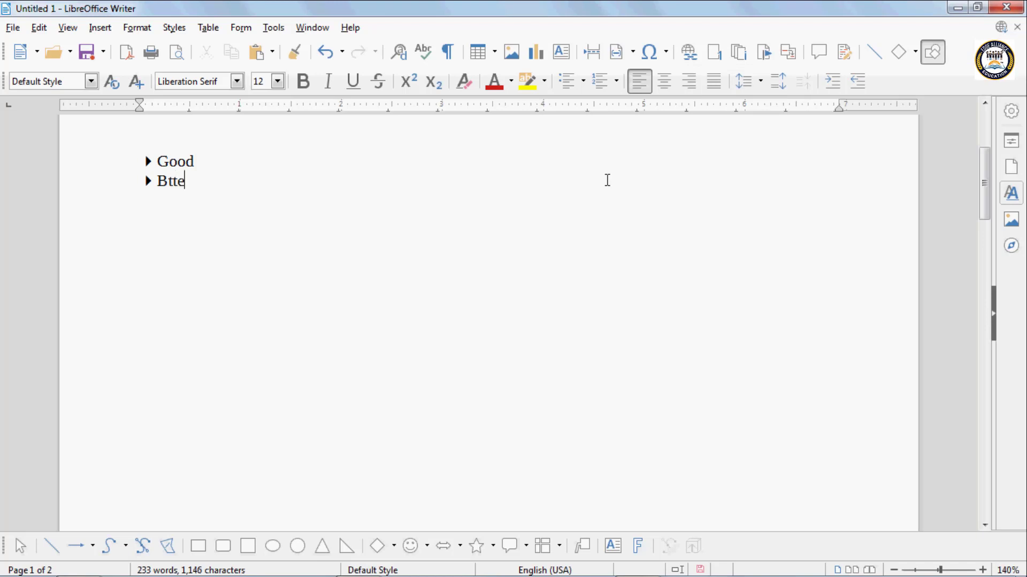
key(BackSpace)
key(BackSpace)
key(BackSpace)
key(BackSpace)
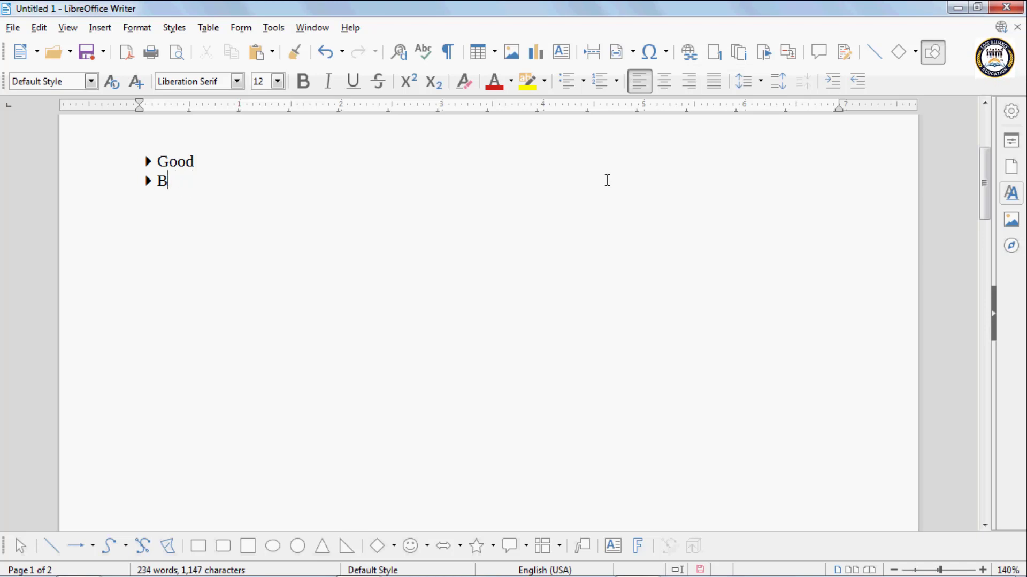
text(etter)
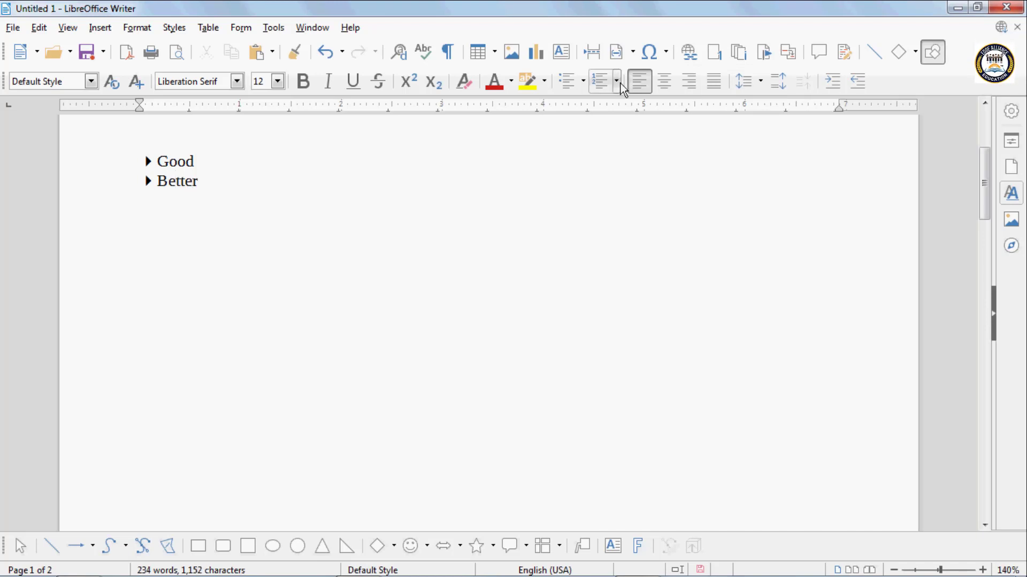
- Insert the double right-pointing triangle symbol from the Webdings font and place it on a new line below "Better"
click(669, 53)
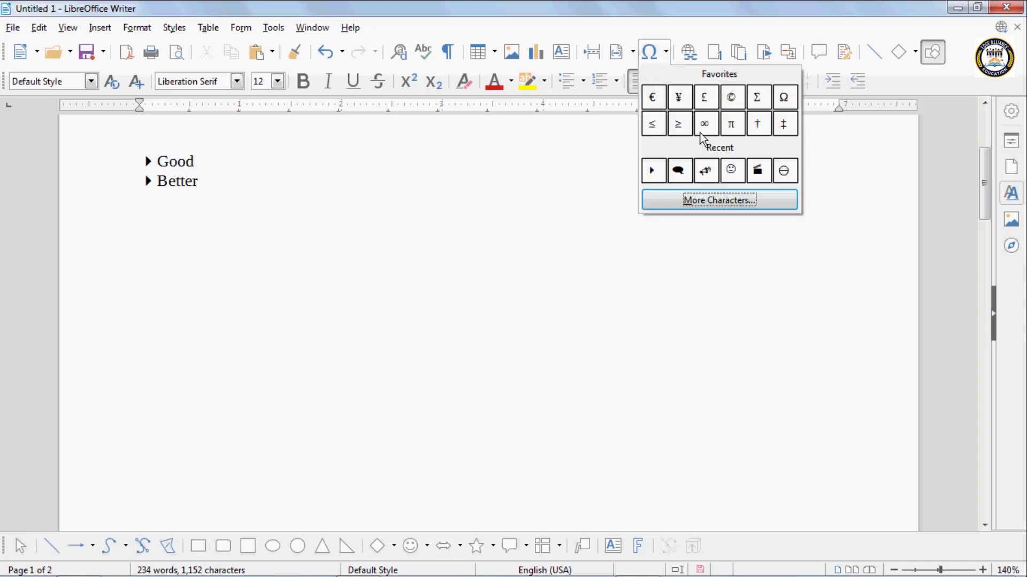
click(731, 204)
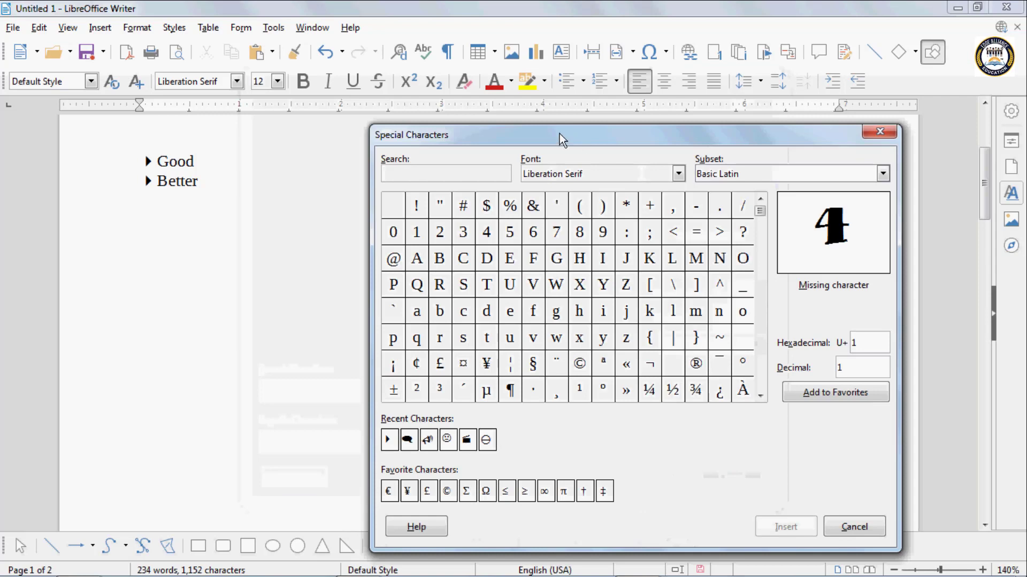
drag(559, 133, 467, 111)
click(585, 153)
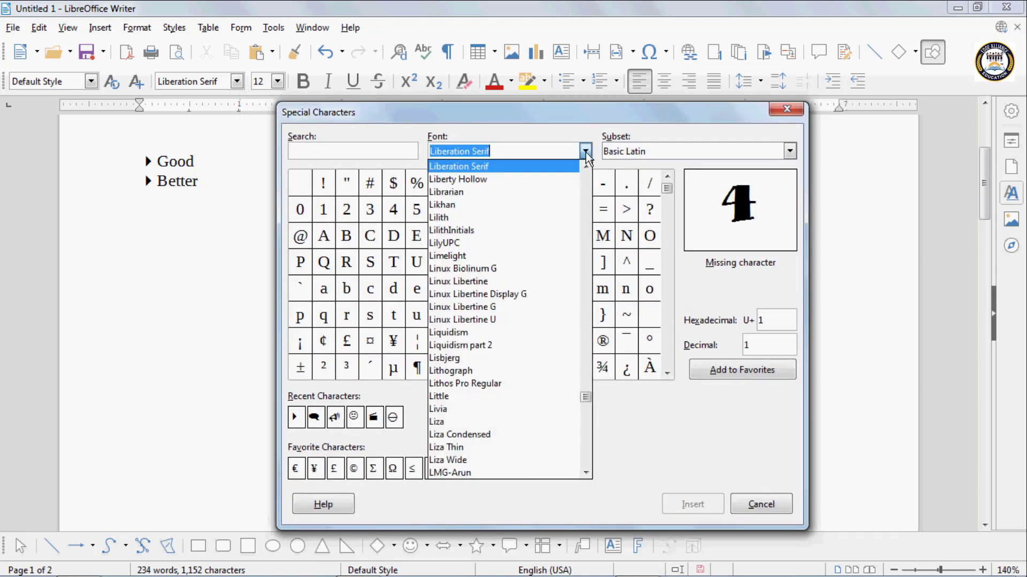
text(Webdings)
click(453, 205)
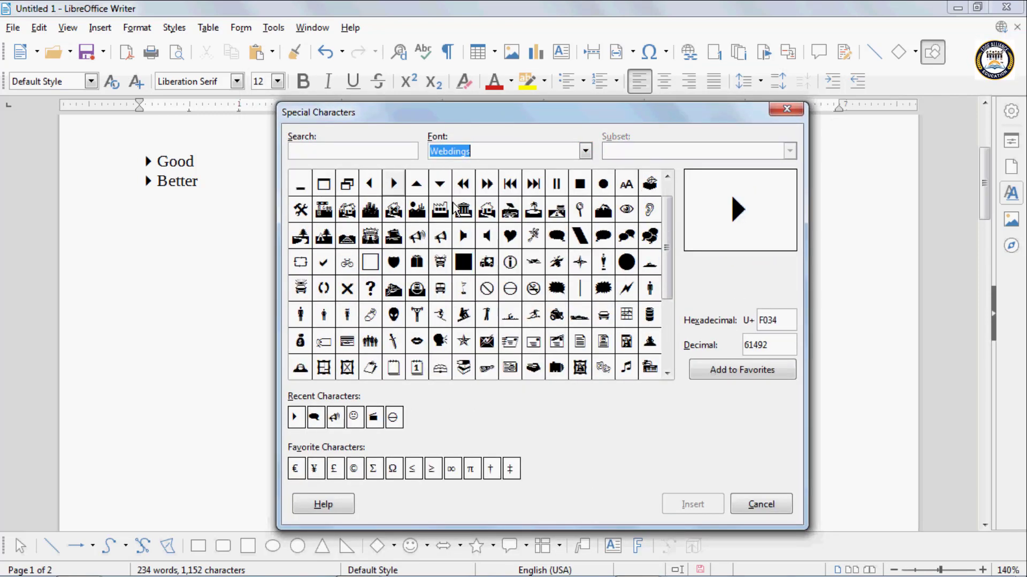
scroll(668, 246, down, 1)
drag(674, 242, 668, 197)
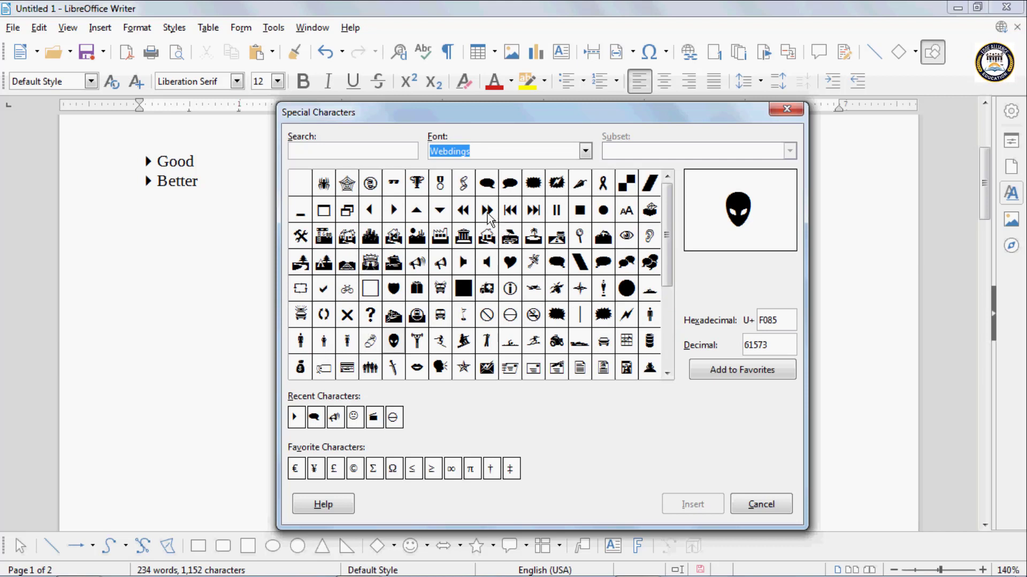
click(486, 211)
click(687, 506)
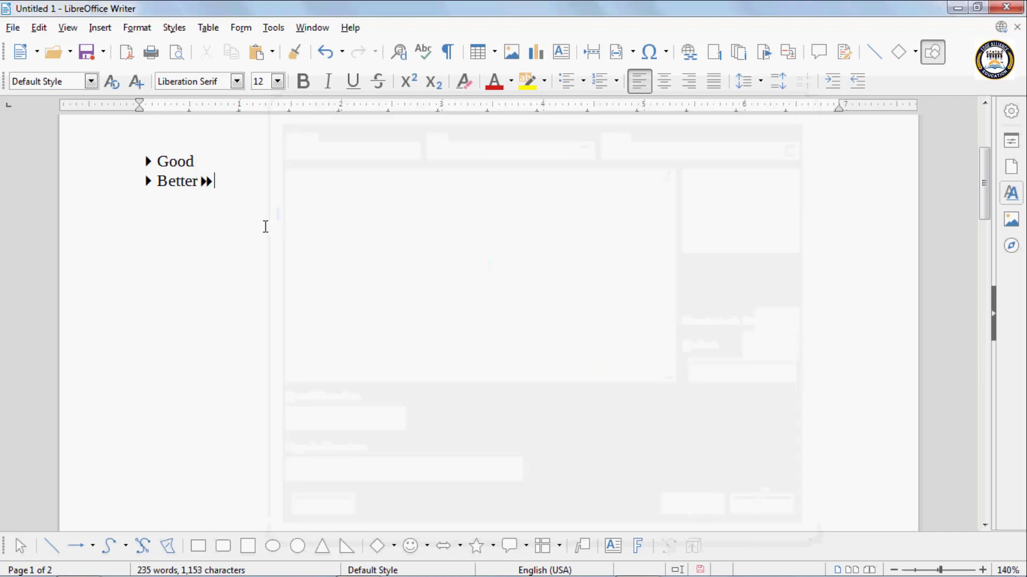
click(201, 181)
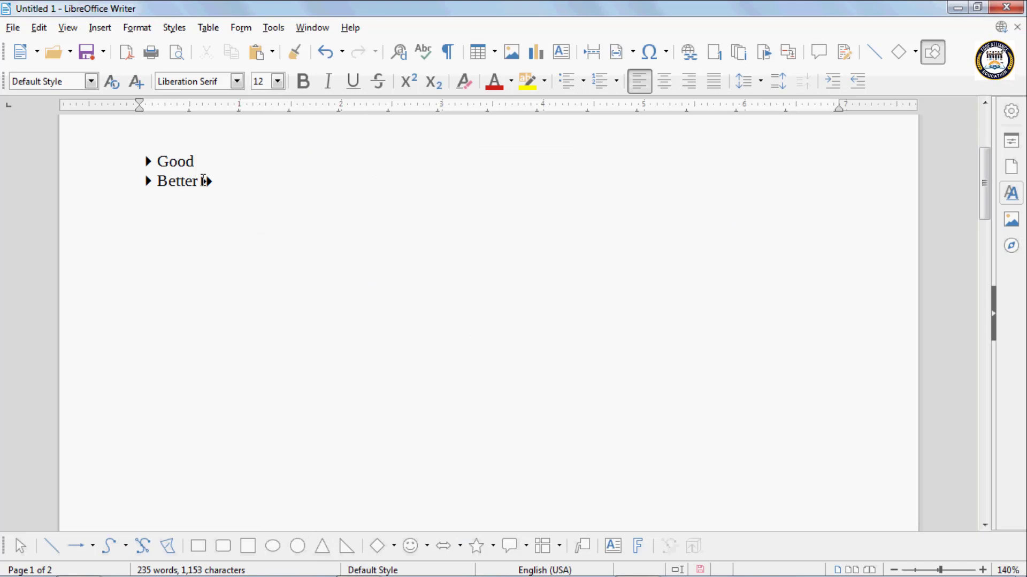
key(Return)
text(Best)
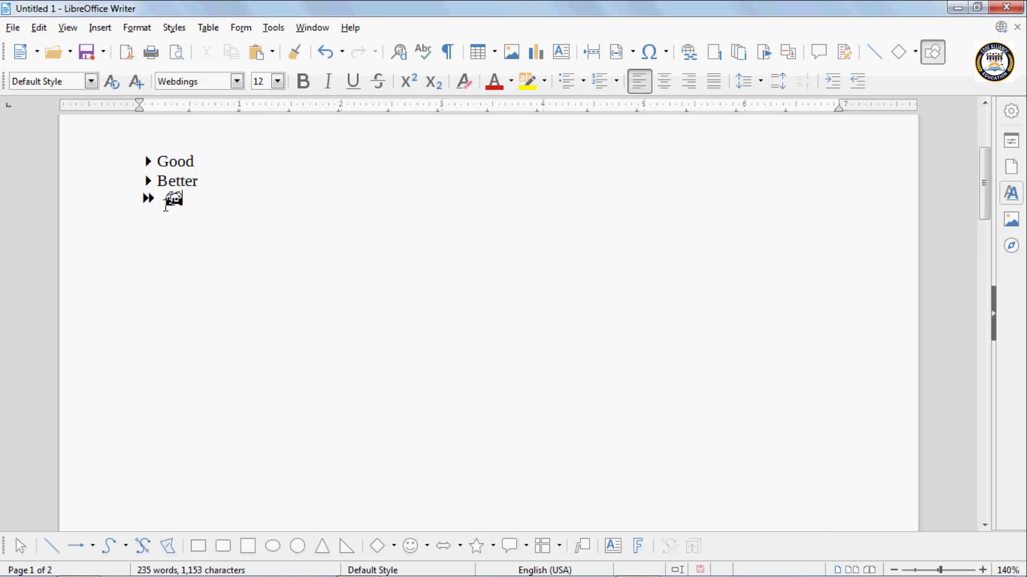
key(BackSpace)
key(BackSpace)
key(BackSpace)
key(BackSpace)
key(BackSpace)
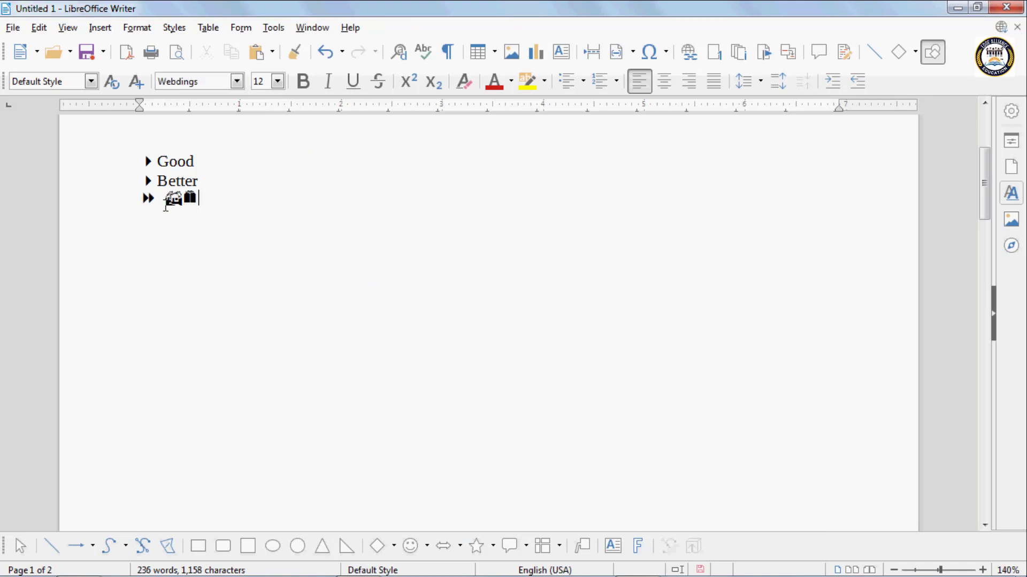
- Set the font to Arabian and write "Best" after the double triangle symbol
click(237, 81)
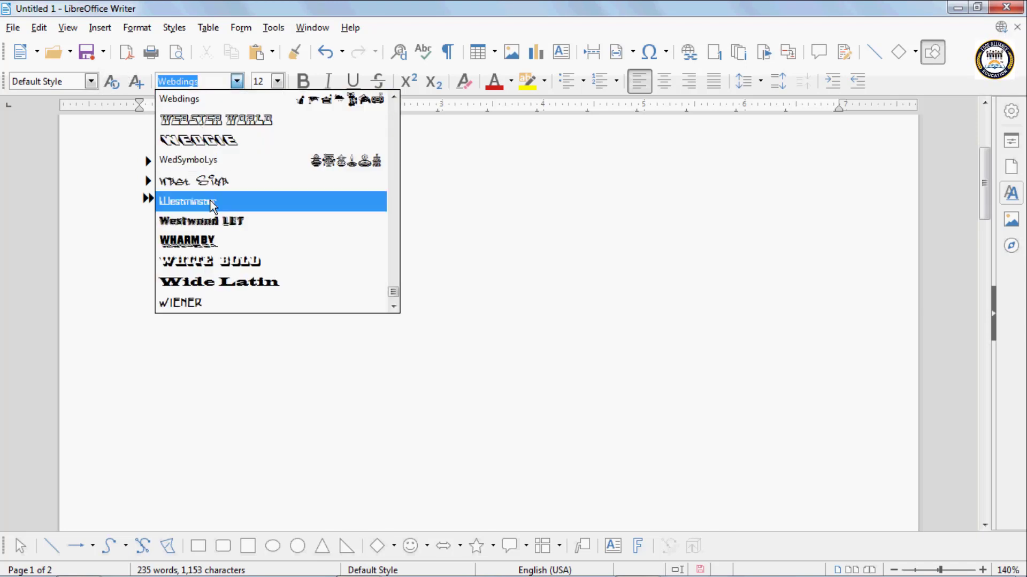
text(Arabian)
click(194, 110)
text(B)
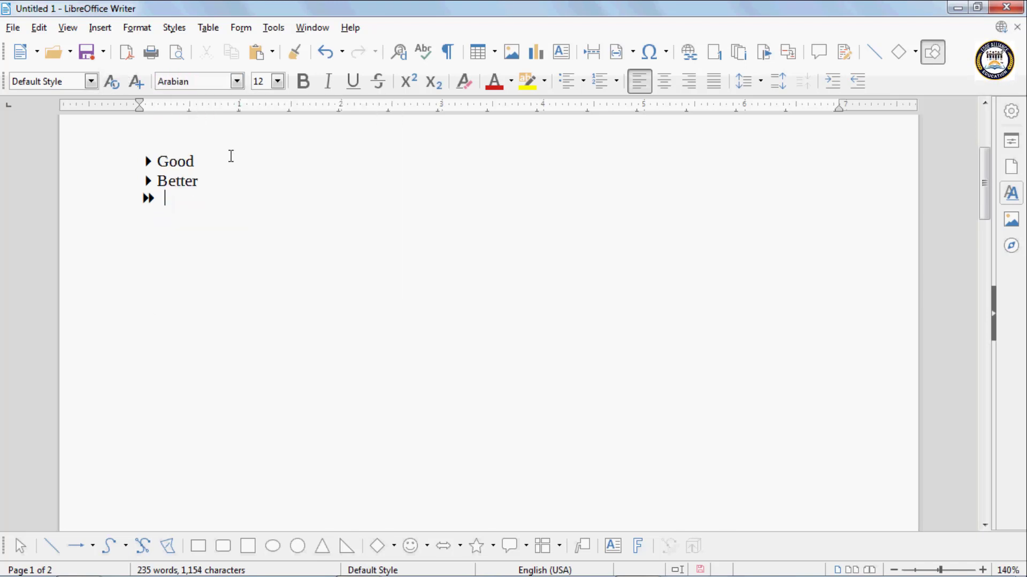
text(est)
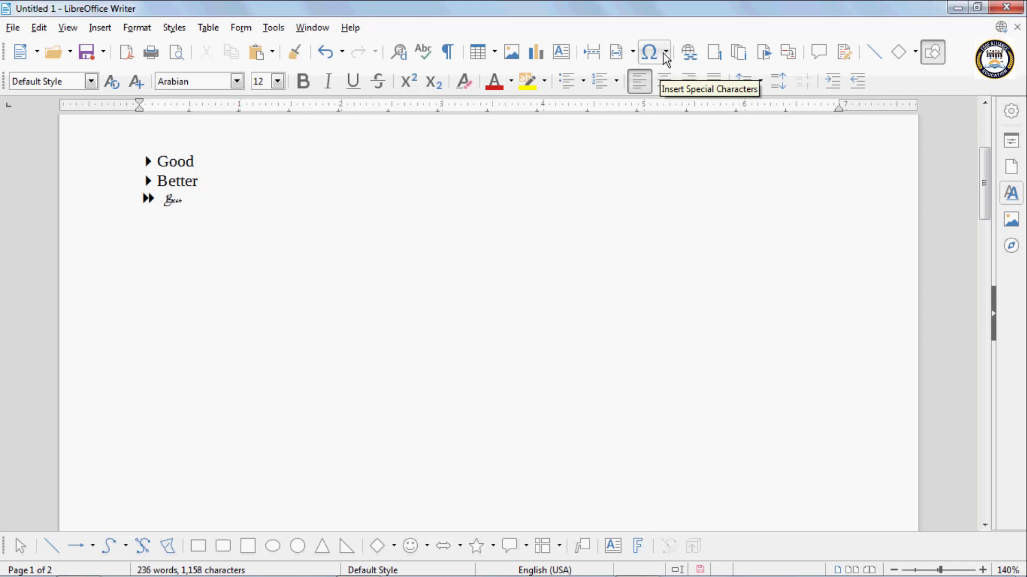
- Delete all text from the opening paragraph down to the "Best" line
drag(202, 227, 110, 133)
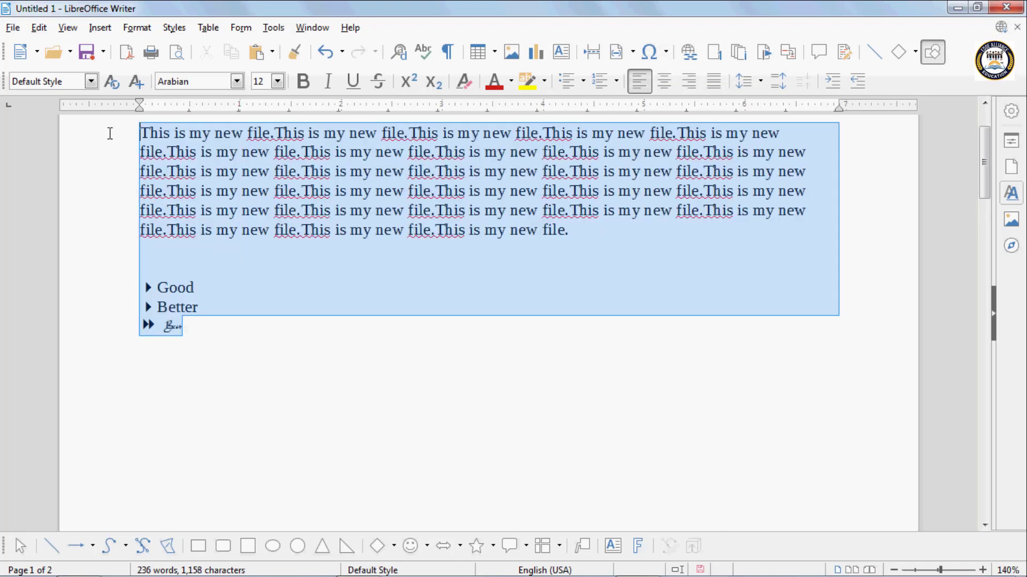
key(Delete)
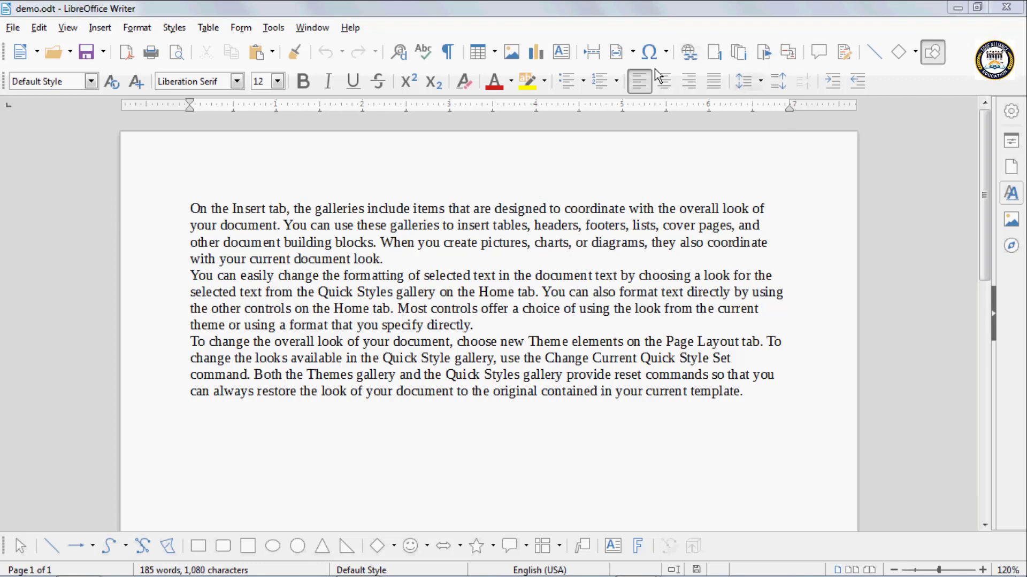
click(690, 56)
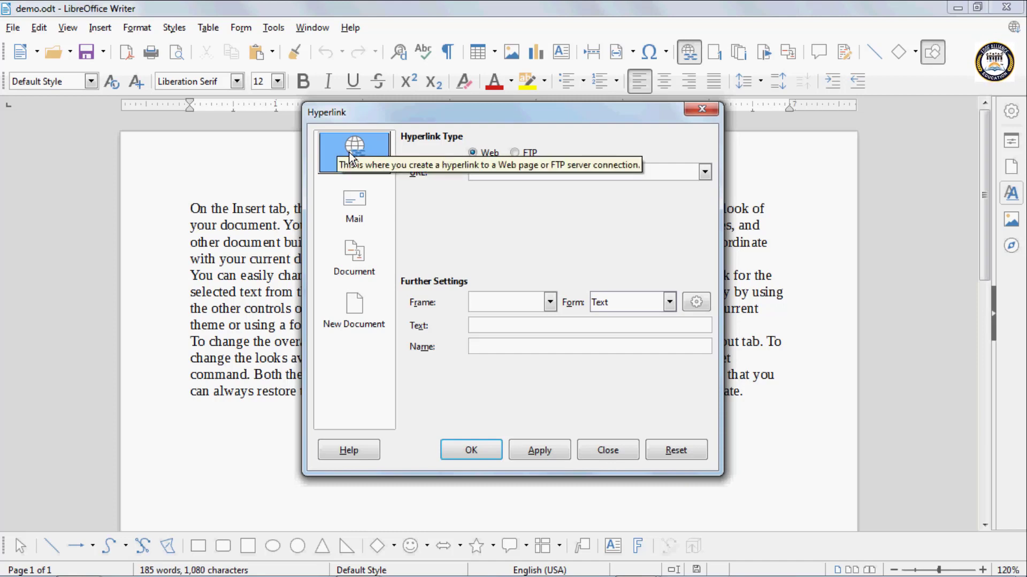
click(484, 175)
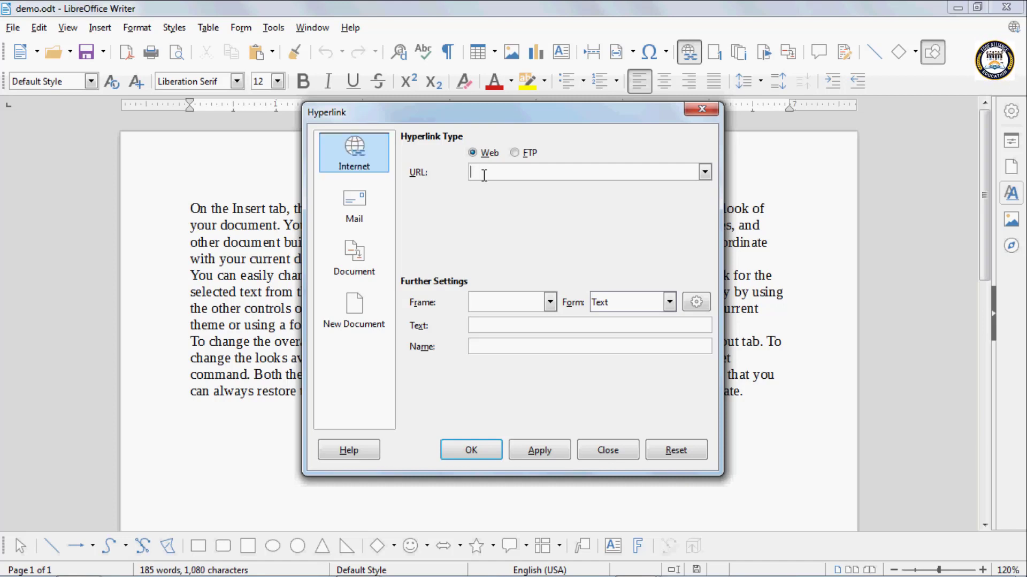
text(http)
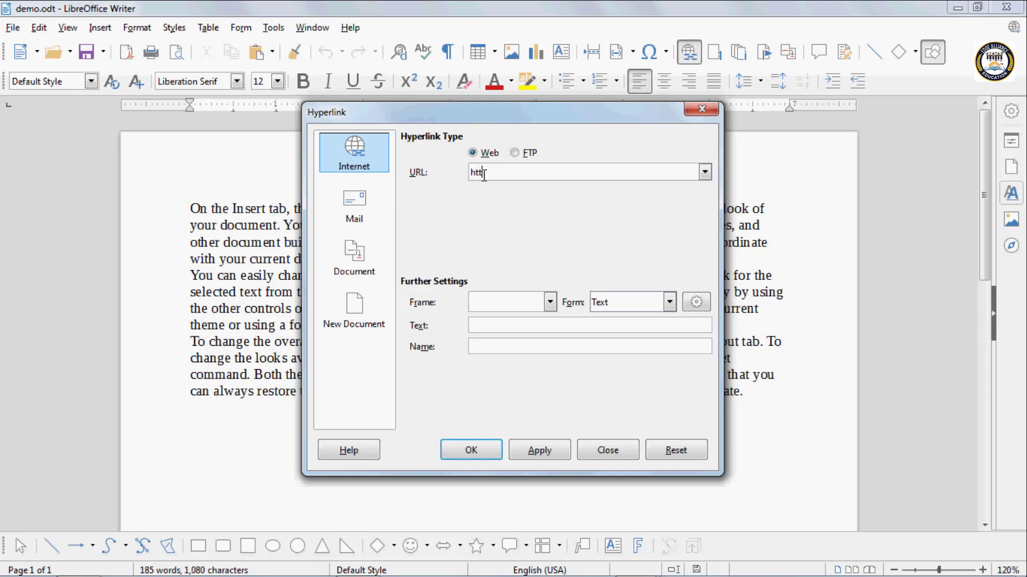
text(:)
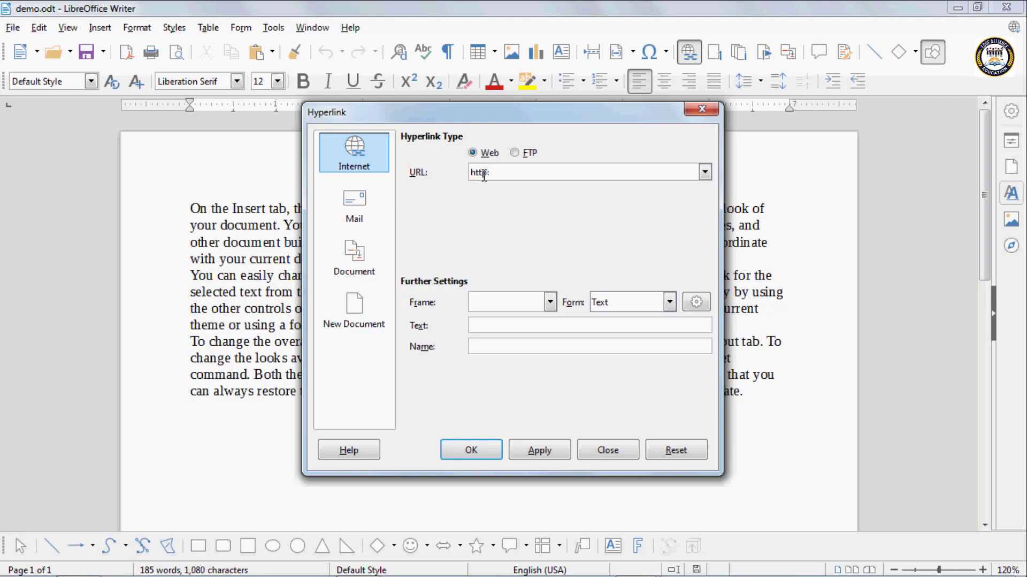
text(//goo)
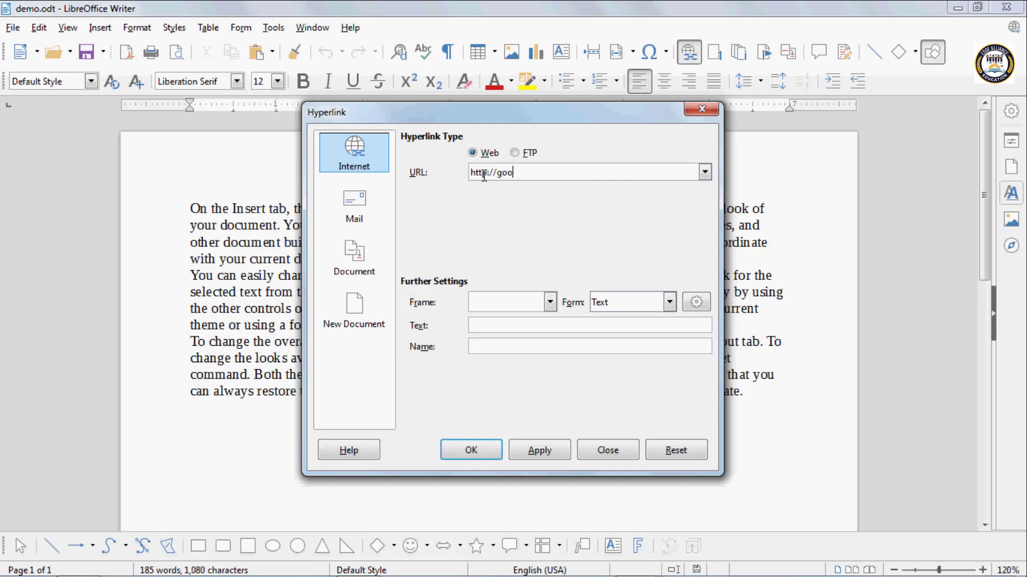
text(gle.)
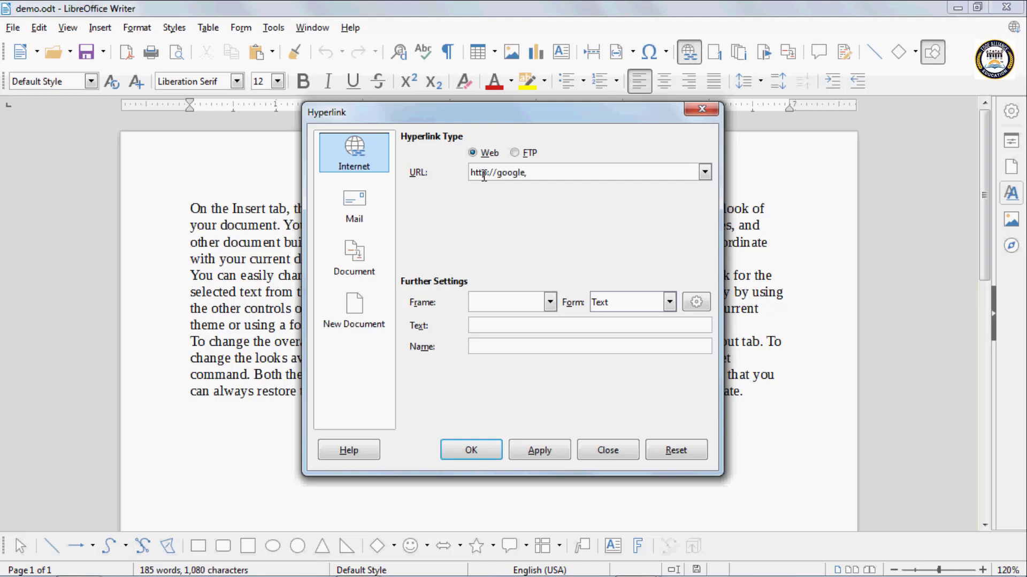
text(in)
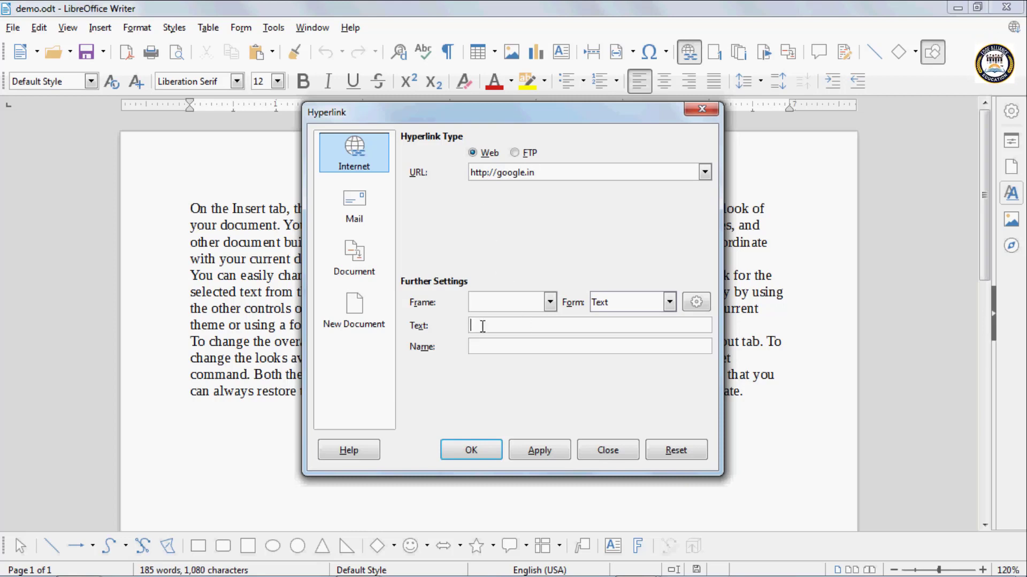
- Set the hyperlink's display text to "google" and insert the link before the first paragraph
text(googlee)
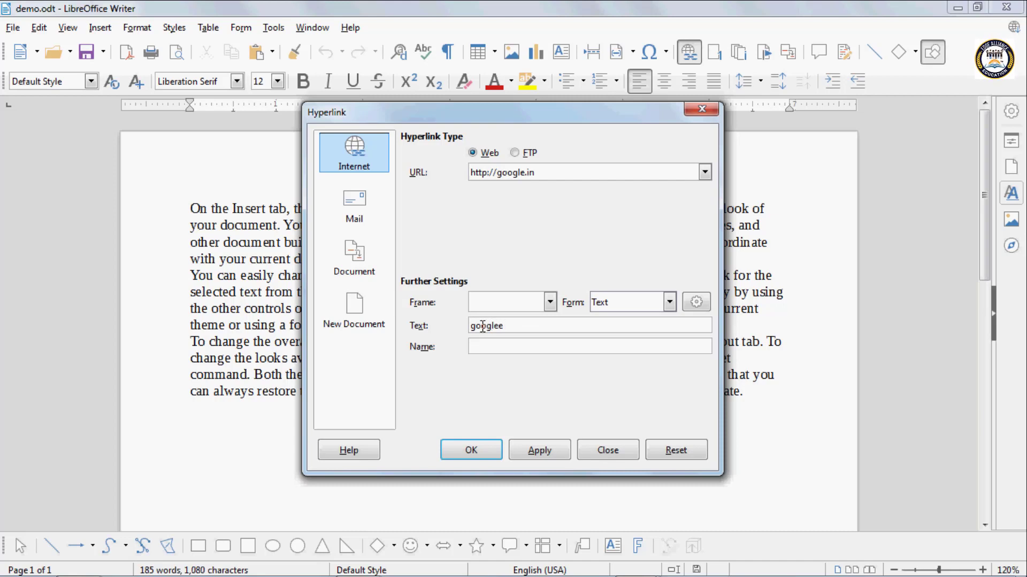
key(BackSpace)
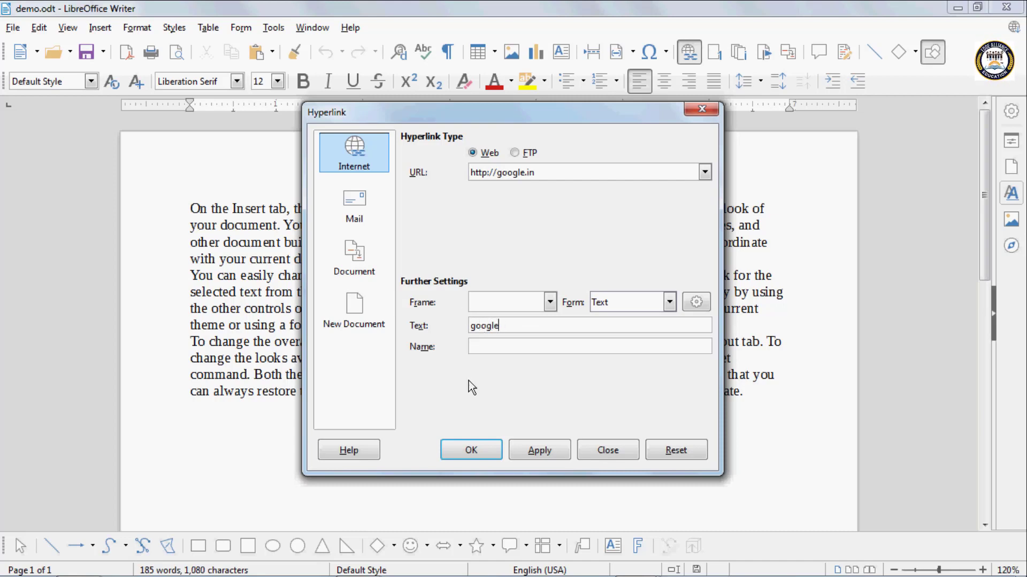
click(539, 447)
click(482, 448)
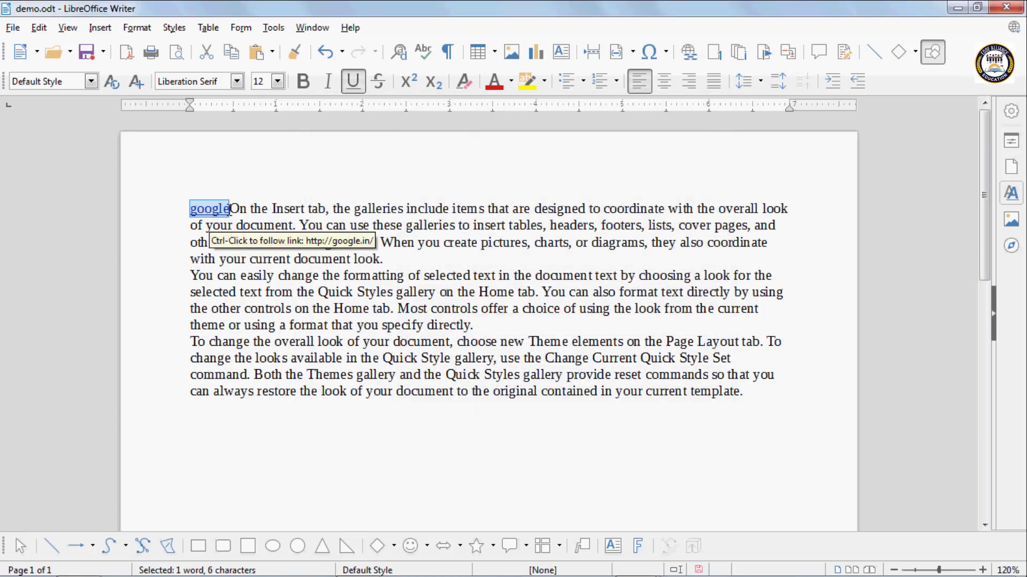
- Put the google link on its own line with a blank line before the first paragraph
click(230, 208)
key(Return)
key(Return)
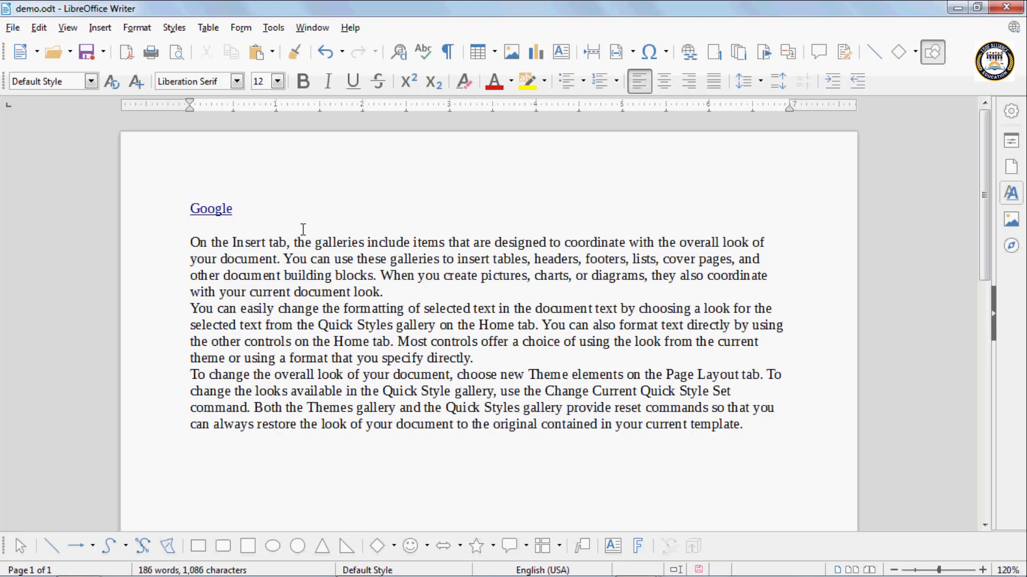
- Follow the Google link to its web page and close the browser window
double_click(215, 215)
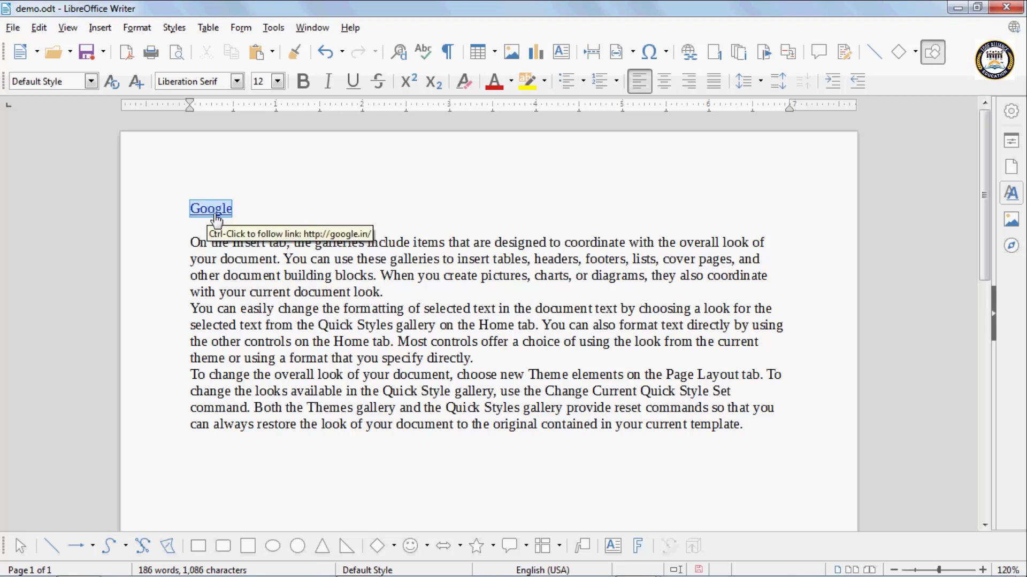
click(245, 215)
double_click(221, 214)
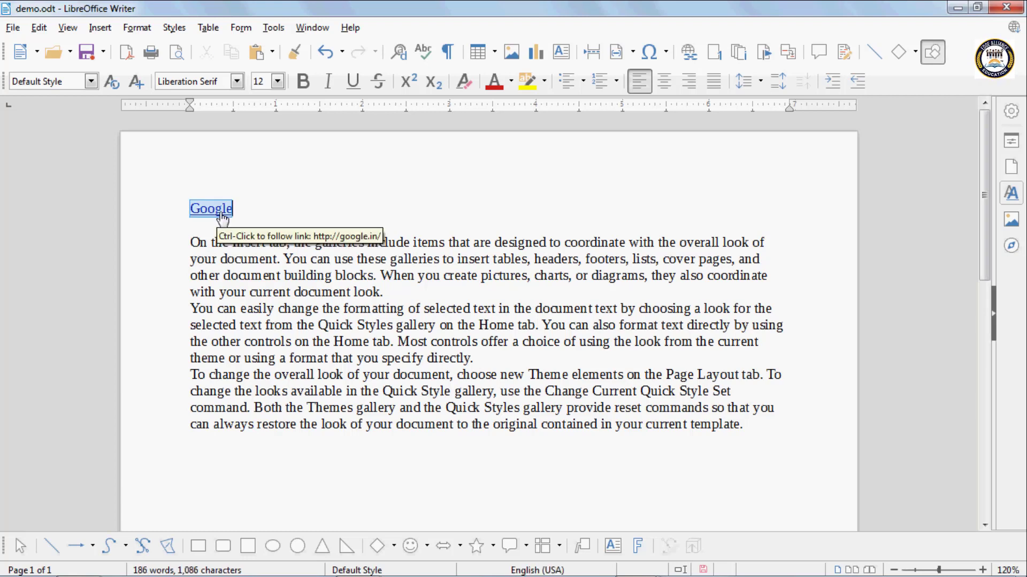
ctrl+click(222, 213)
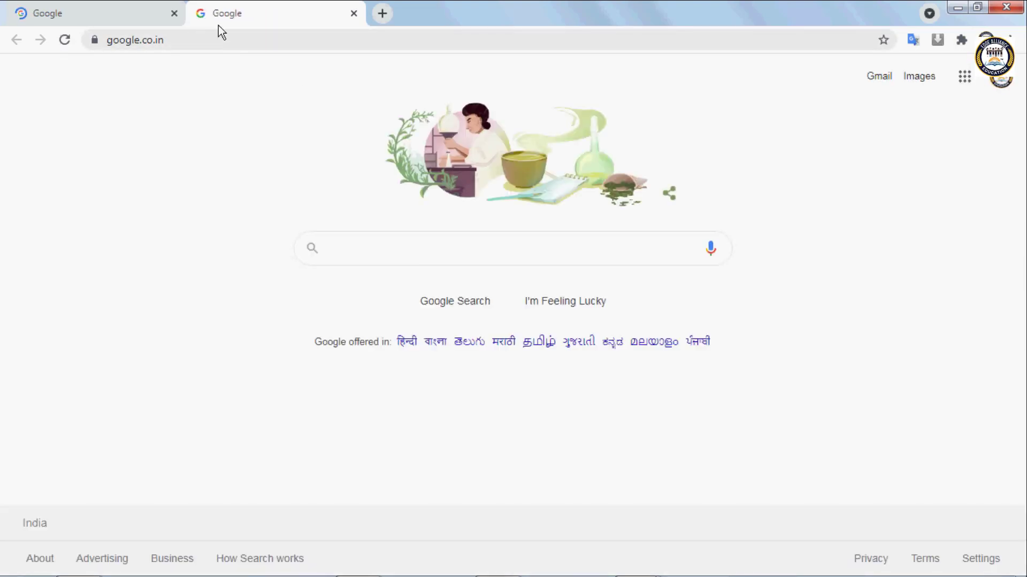
click(1008, 7)
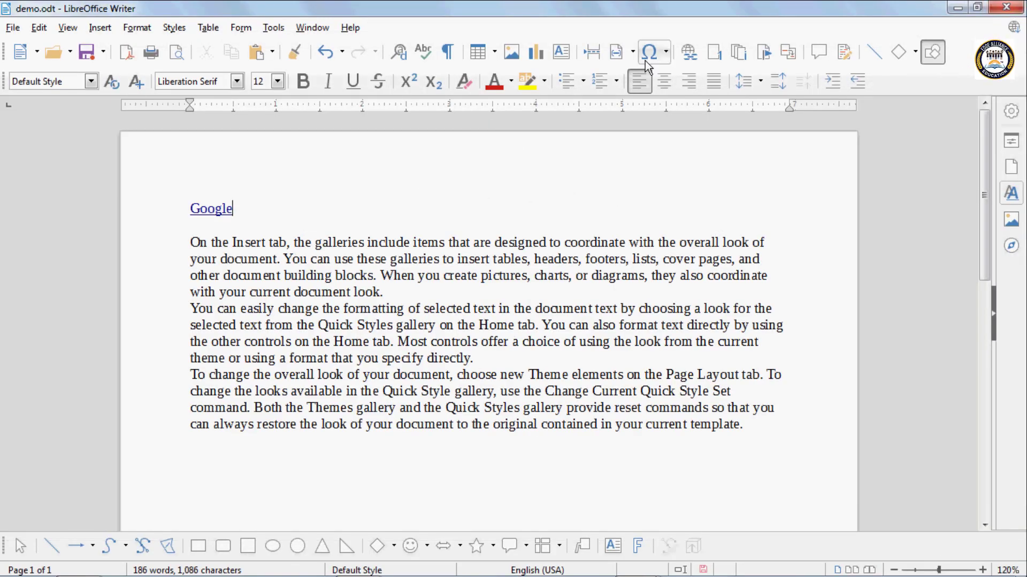
click(684, 58)
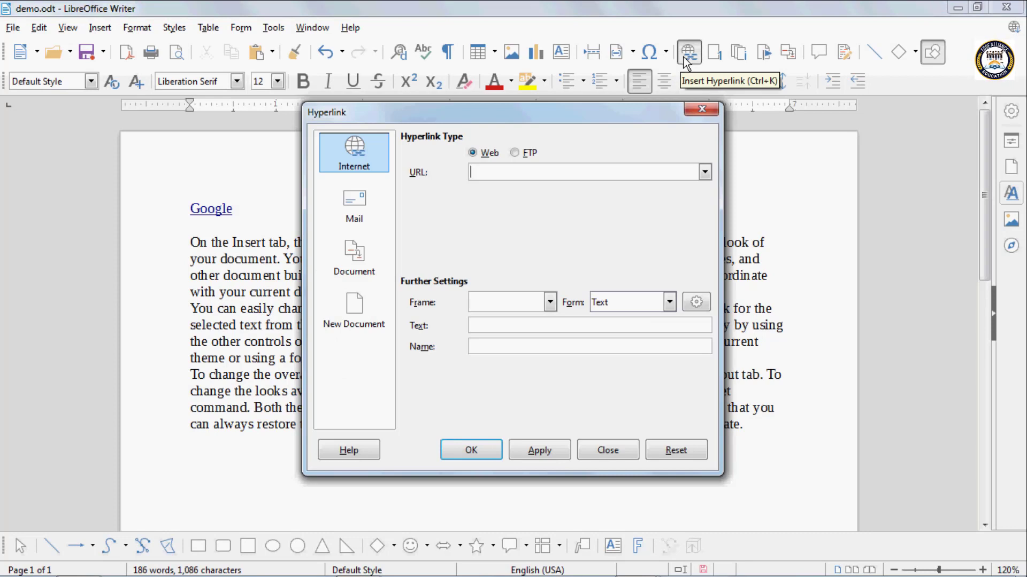
click(366, 204)
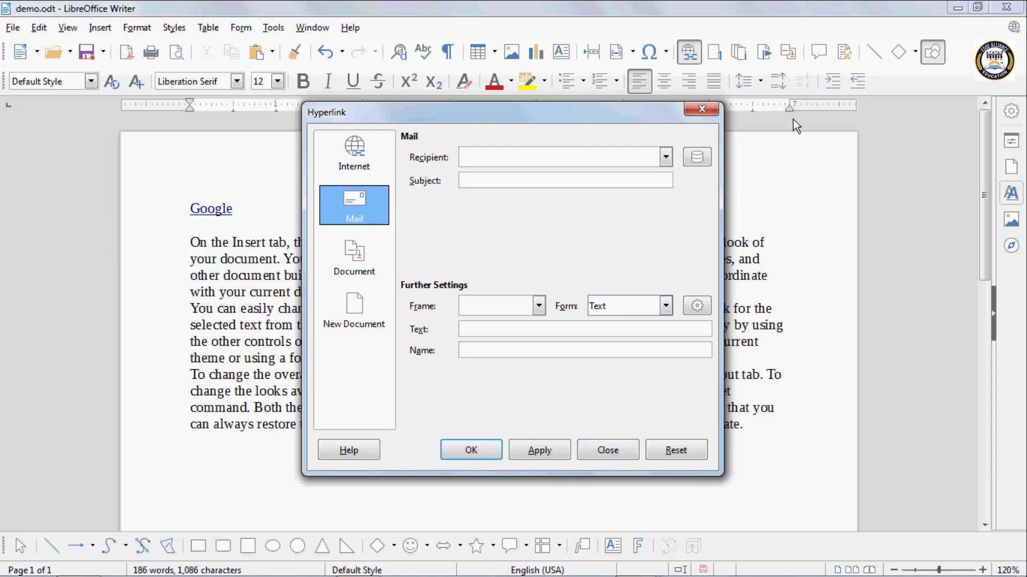
click(695, 112)
- Add three blank lines below the Google link
key(Return)
key(Return)
key(Return)
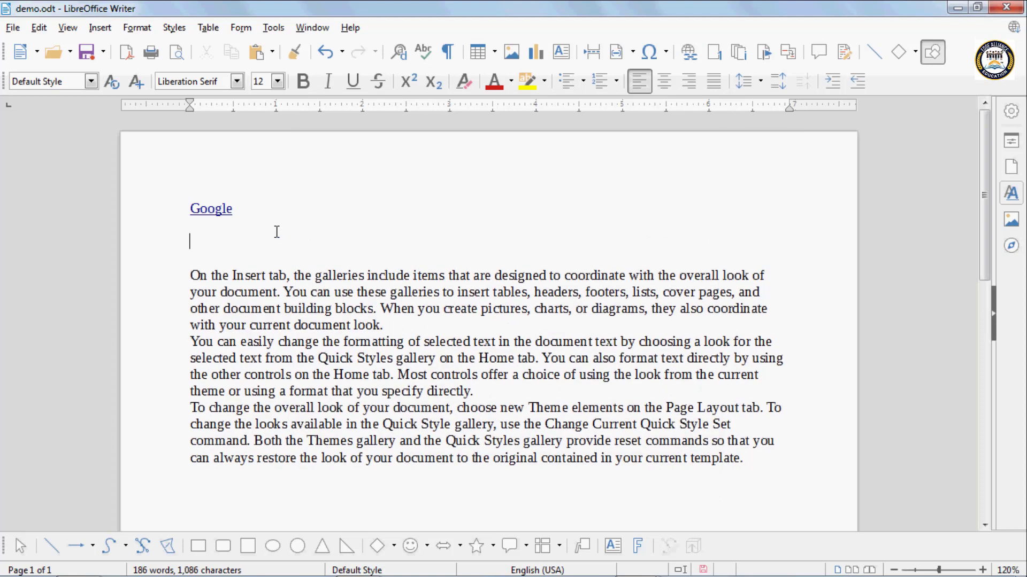
- Start a mail hyperlink on the blank line below the Google link, entering the recipient's e-mail address and the subject "Hello,"
click(693, 55)
click(354, 210)
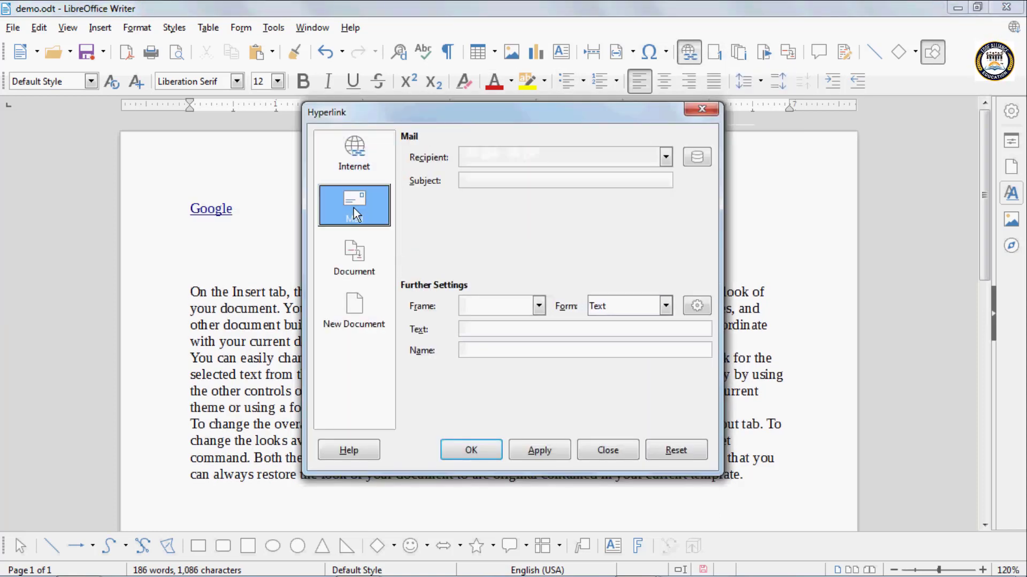
click(492, 154)
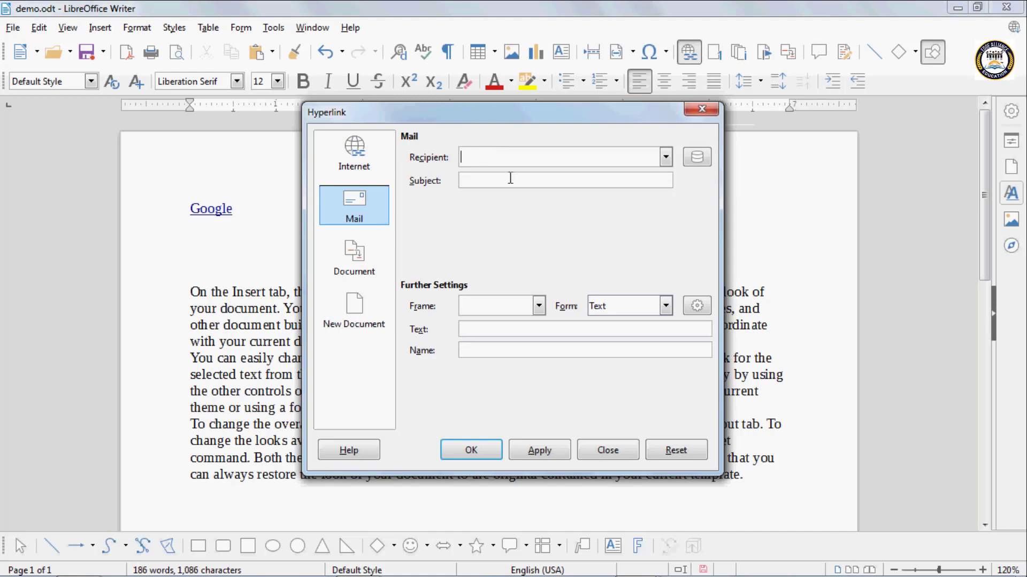
text(edhe)
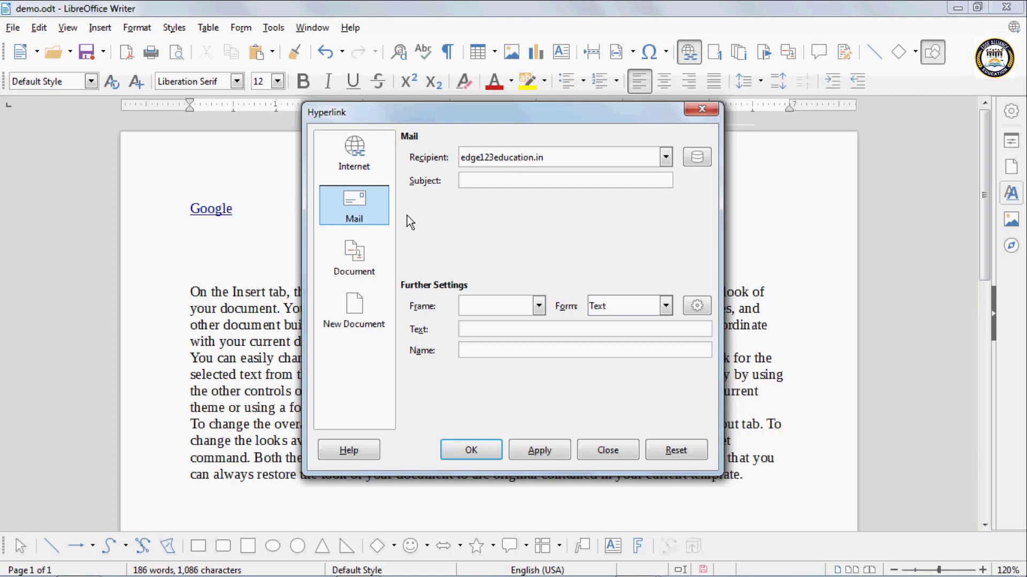
click(469, 181)
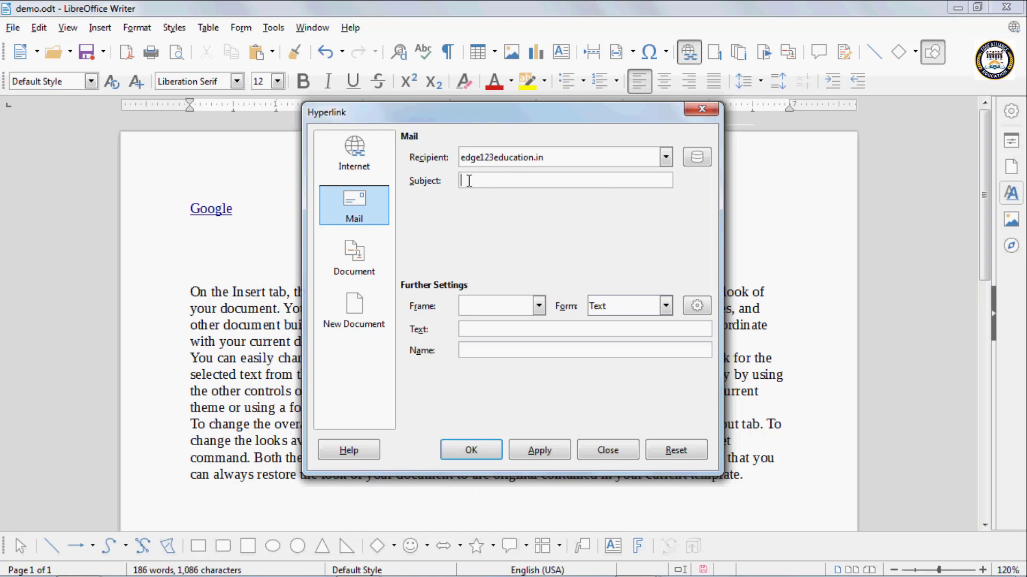
text(Hell)
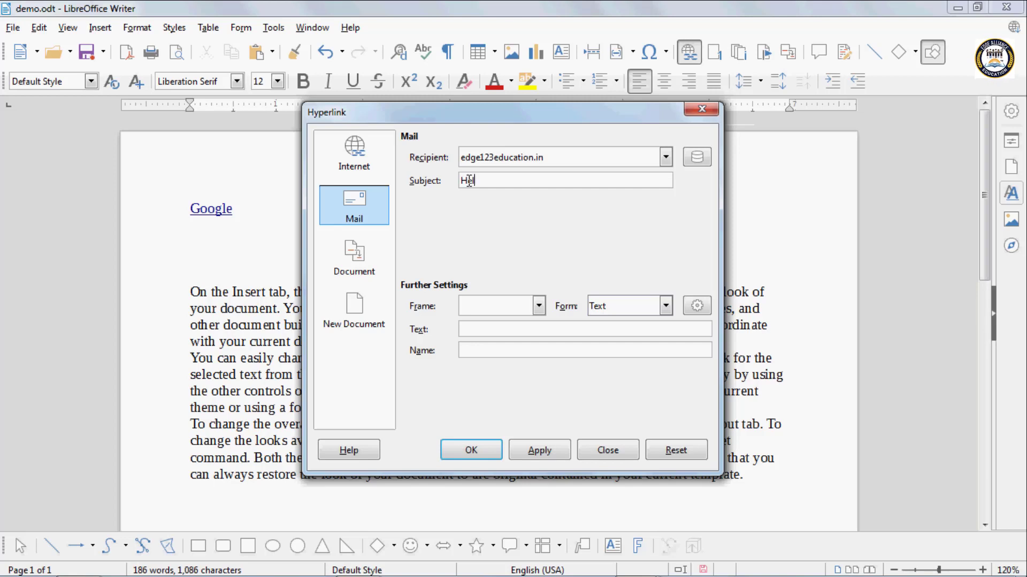
text(o)
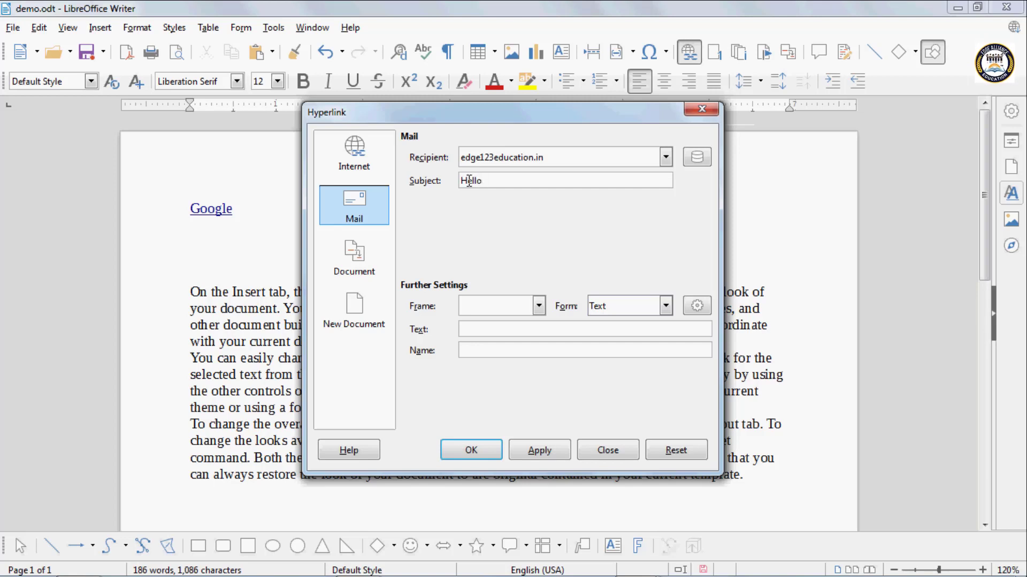
text(,)
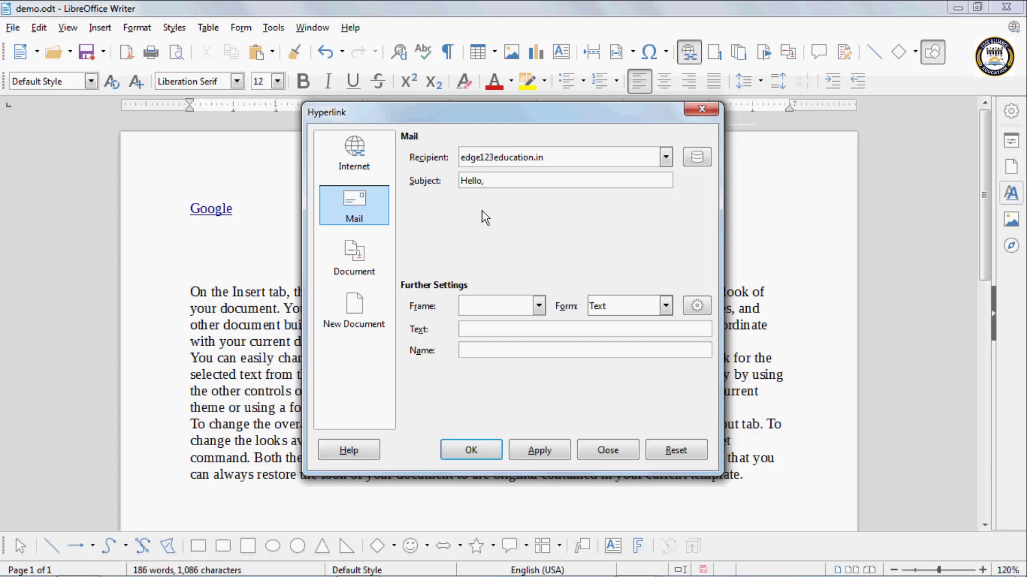
- Set the mail hyperlink's display text to "mail" and insert the link into the document
click(483, 330)
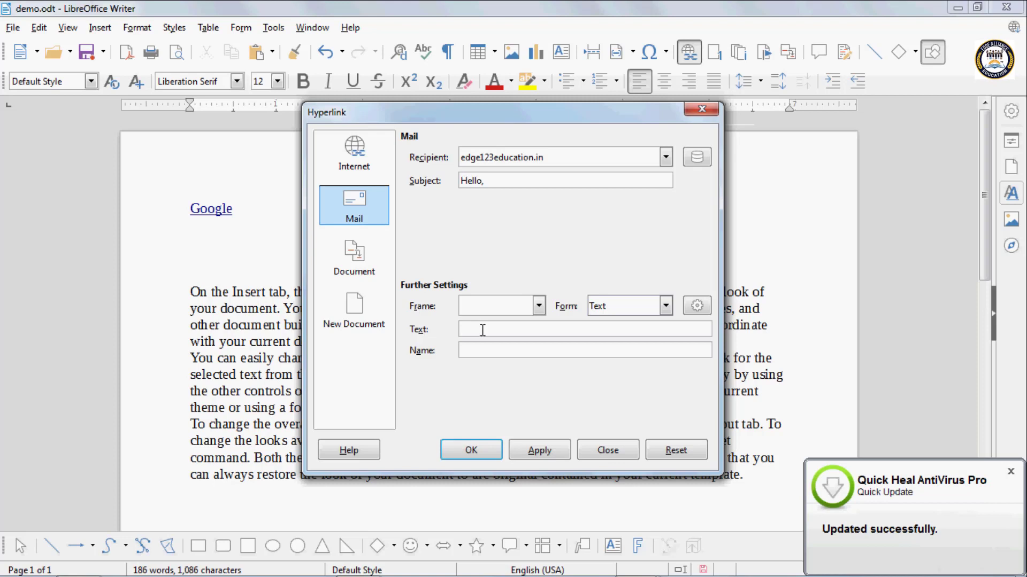
text(mail)
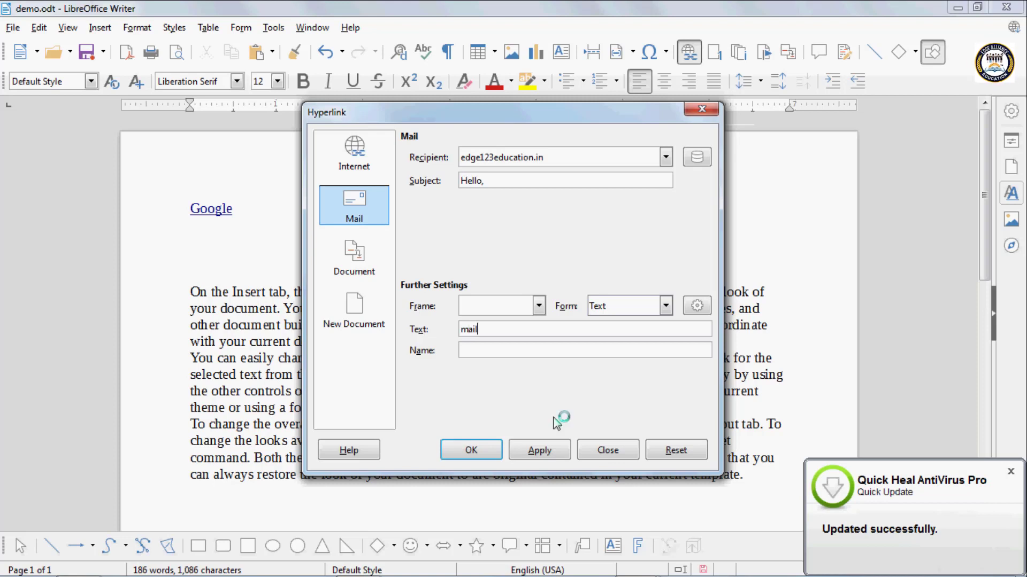
click(539, 452)
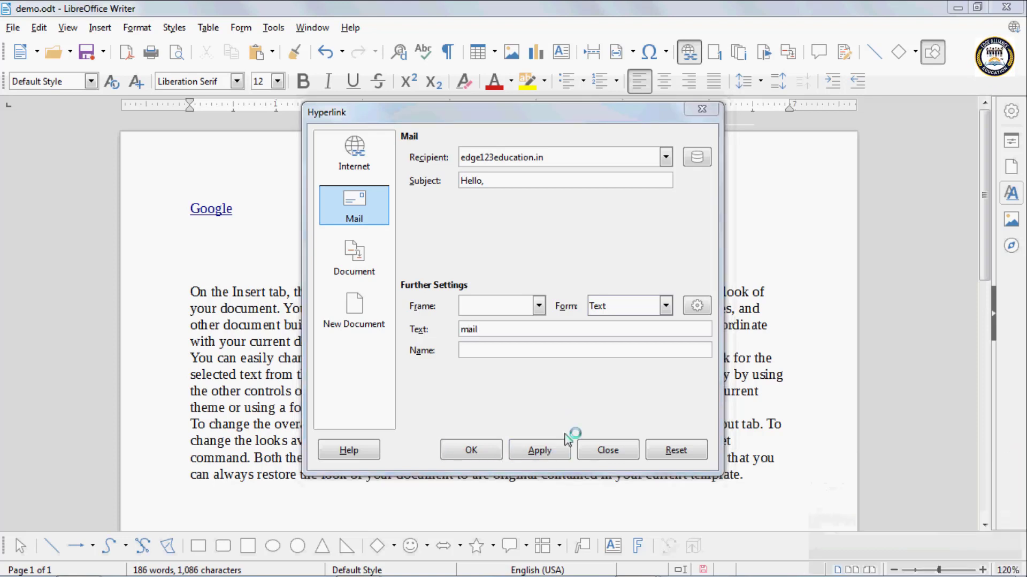
click(470, 450)
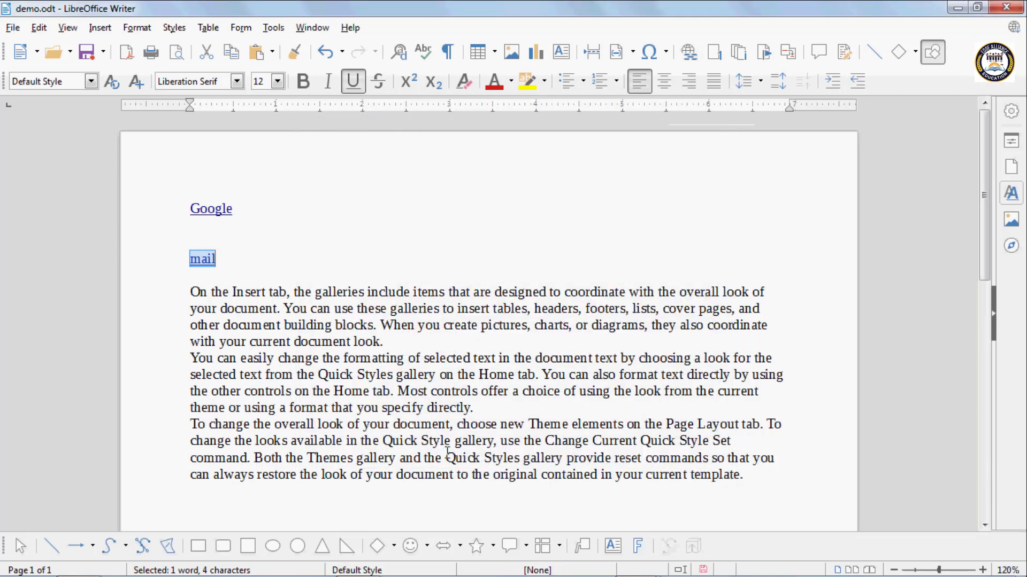
click(224, 262)
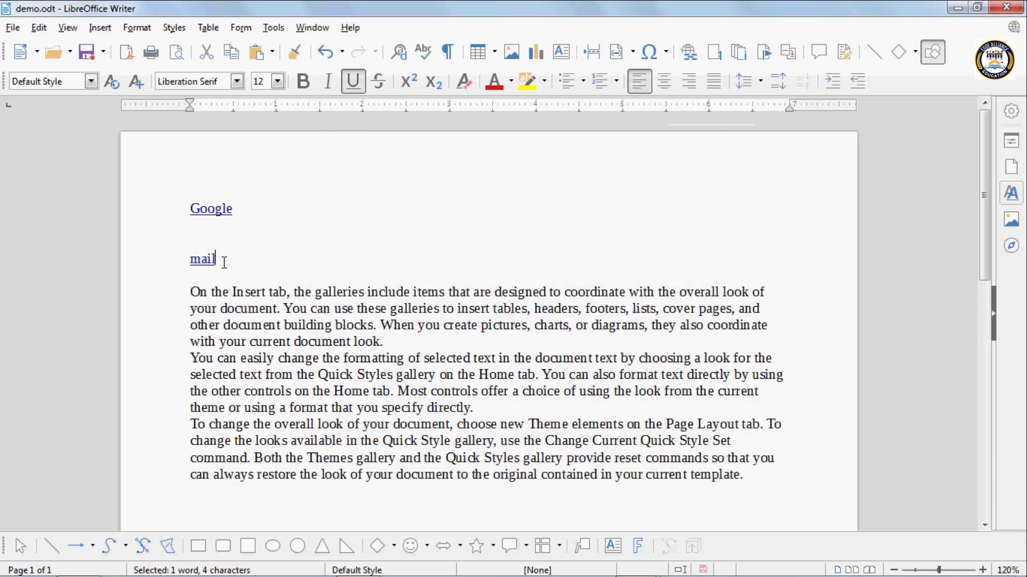
- Follow the mail link to the mail program and exit its account setup wizard
mouse_move(194, 263)
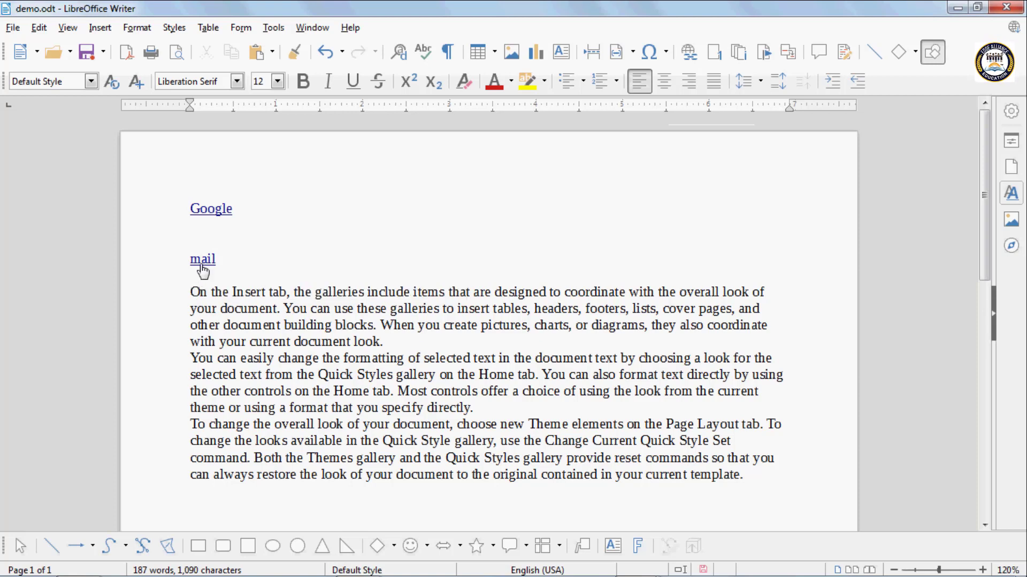
double_click(202, 265)
click(237, 261)
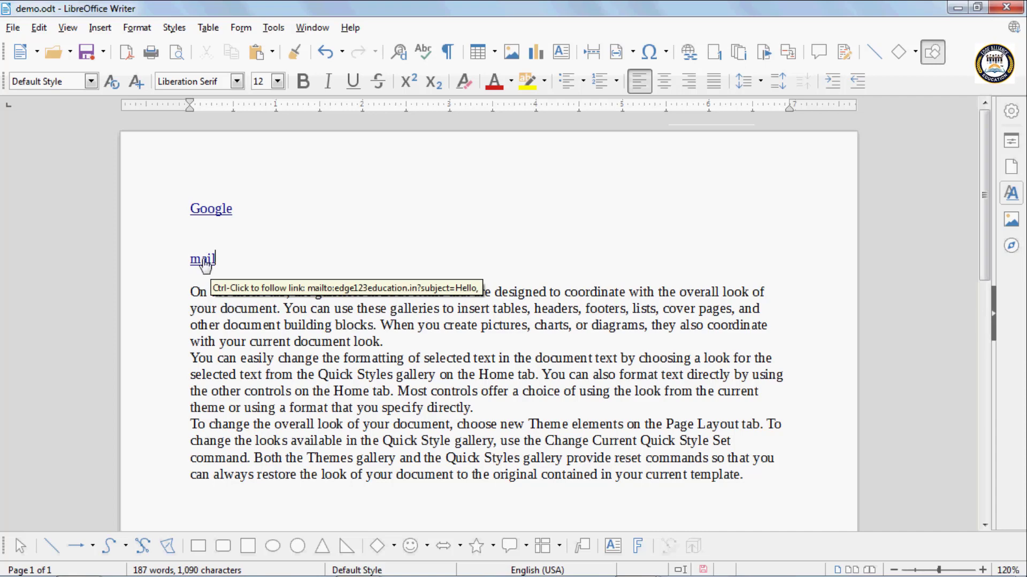
double_click(205, 266)
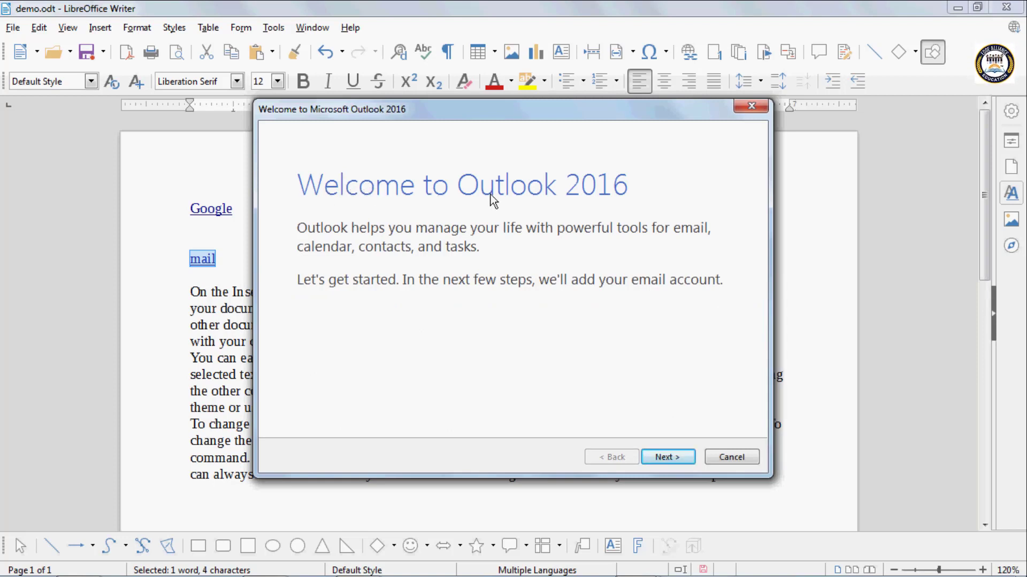
click(757, 107)
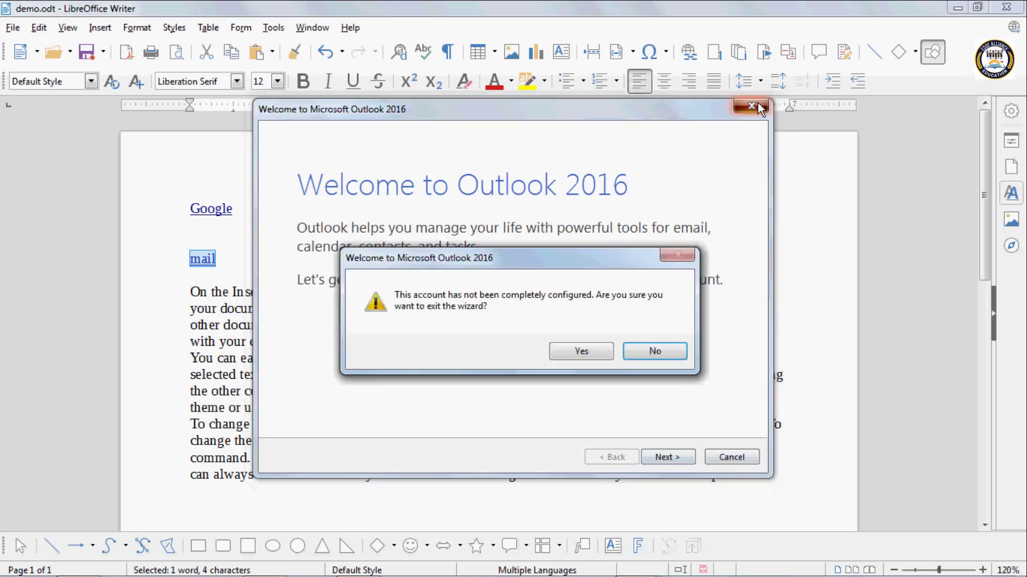
click(583, 351)
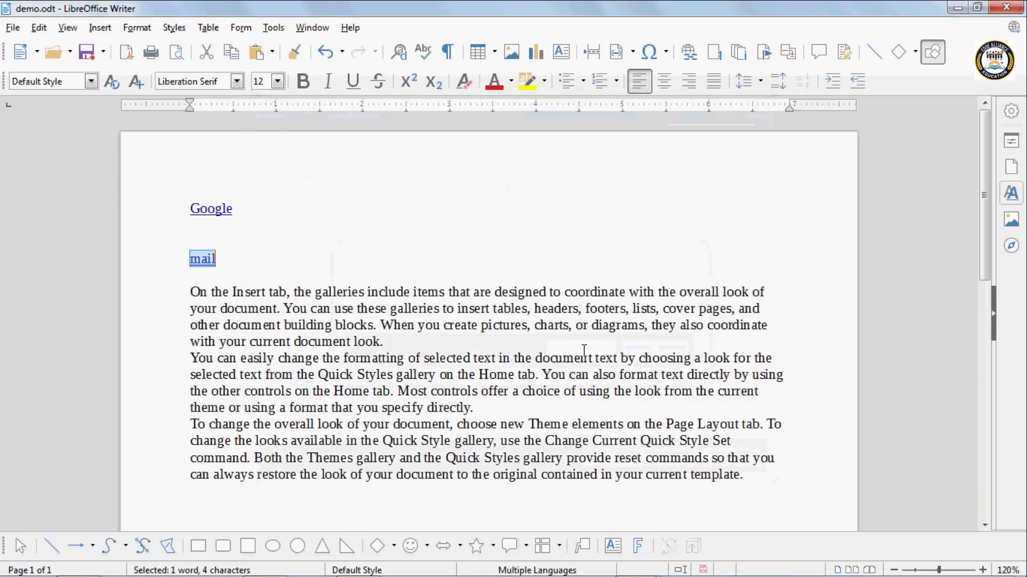
- Delete the Google and mail links together with the blank lines between them
drag(217, 262, 155, 177)
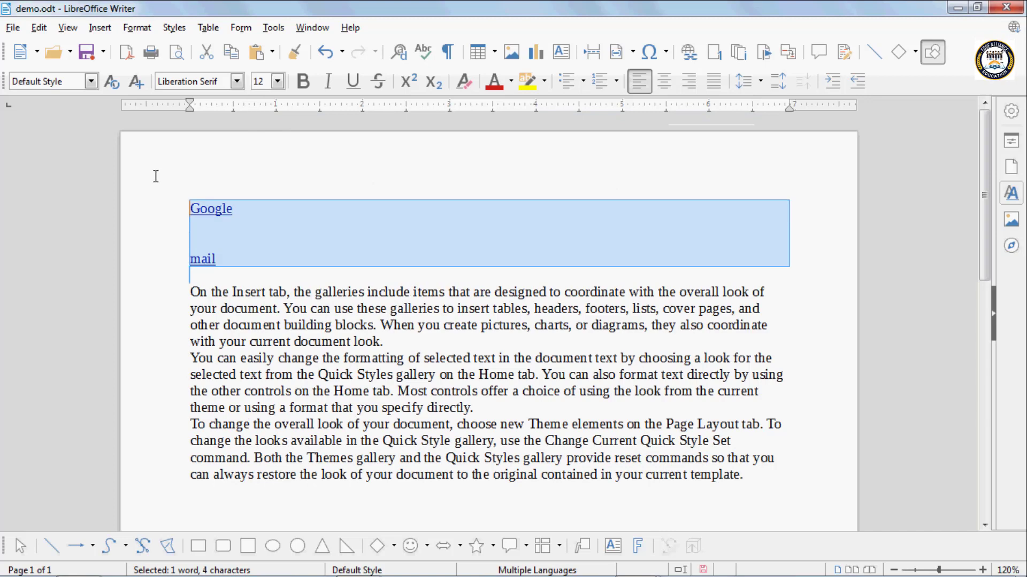
key(Delete)
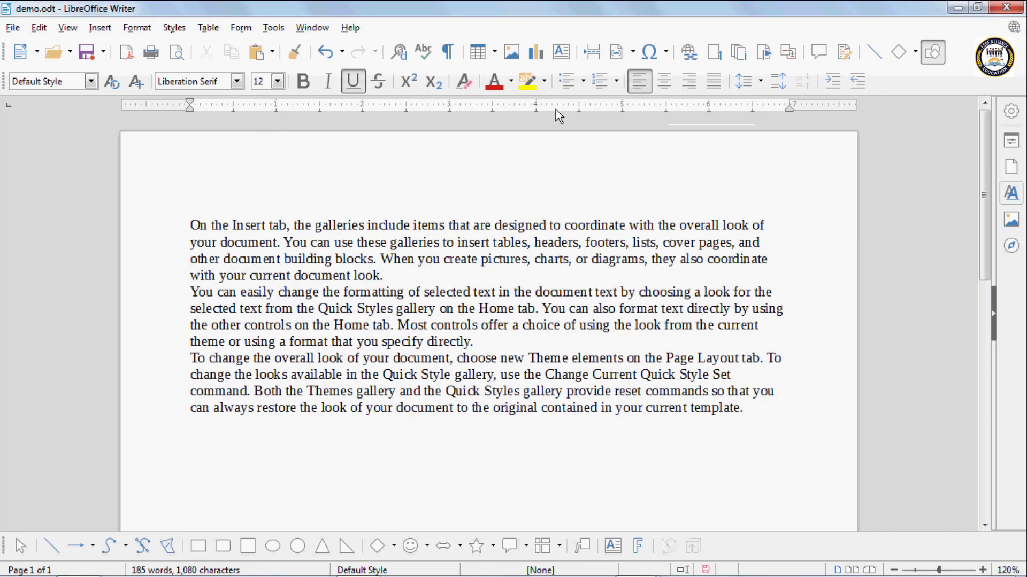
click(696, 53)
click(362, 265)
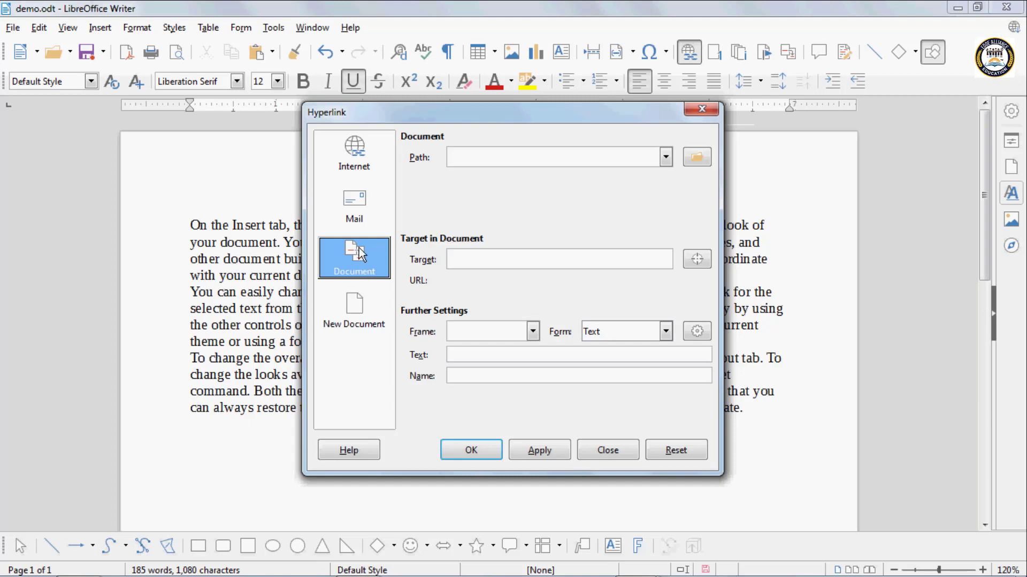
click(499, 159)
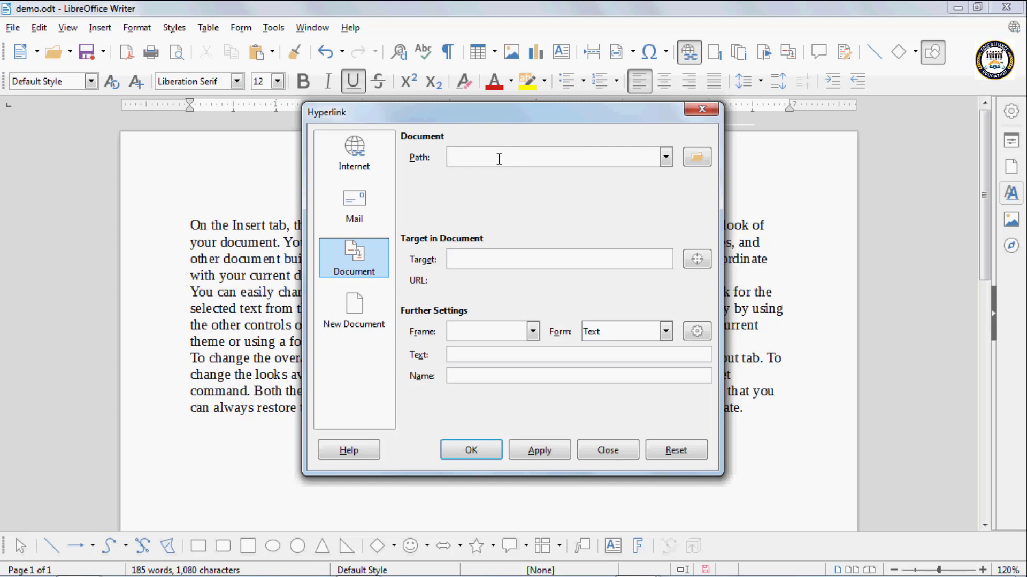
click(697, 158)
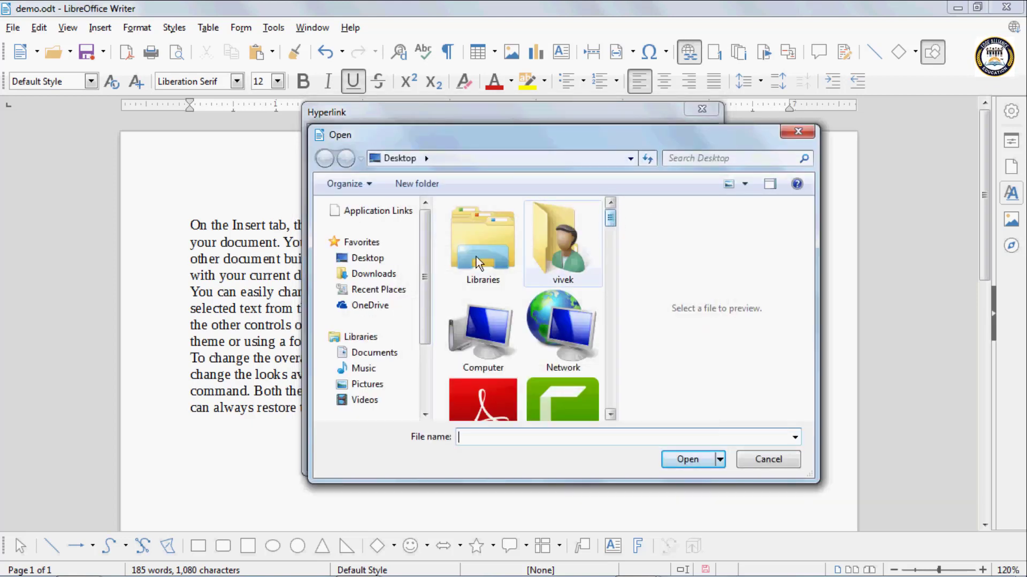
click(376, 259)
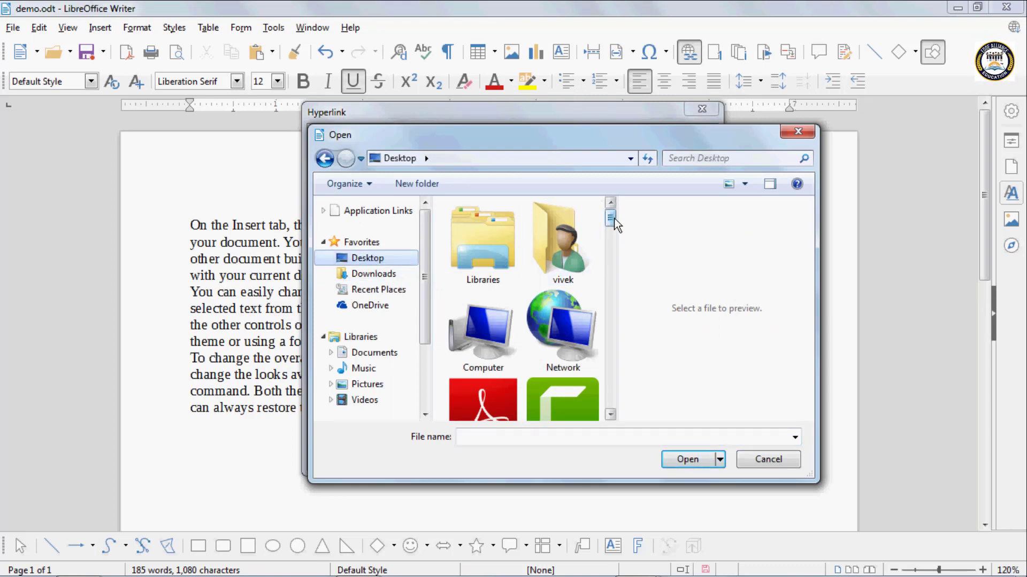
drag(611, 219, 628, 340)
click(776, 463)
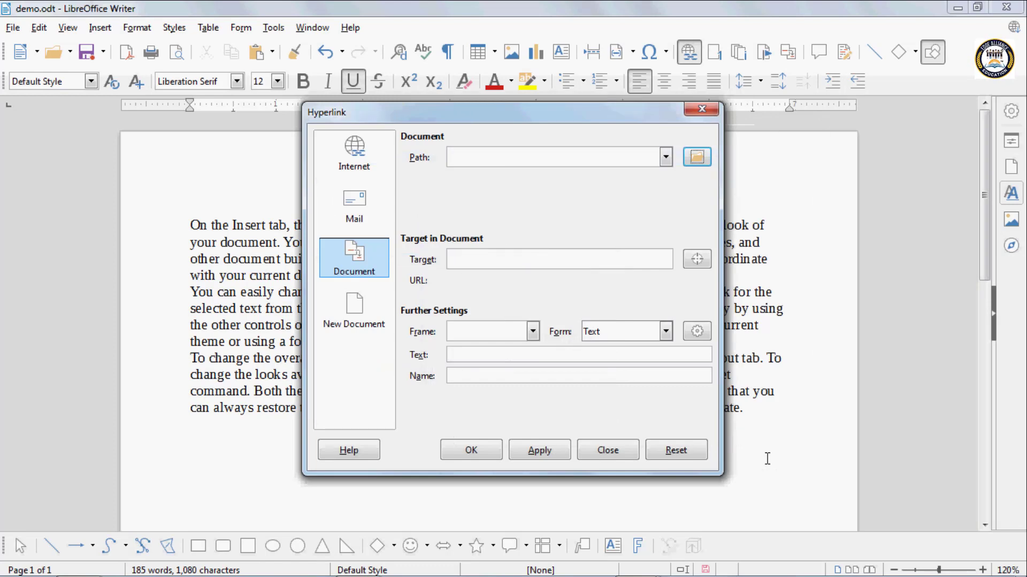
click(705, 110)
mouse_move(417, 576)
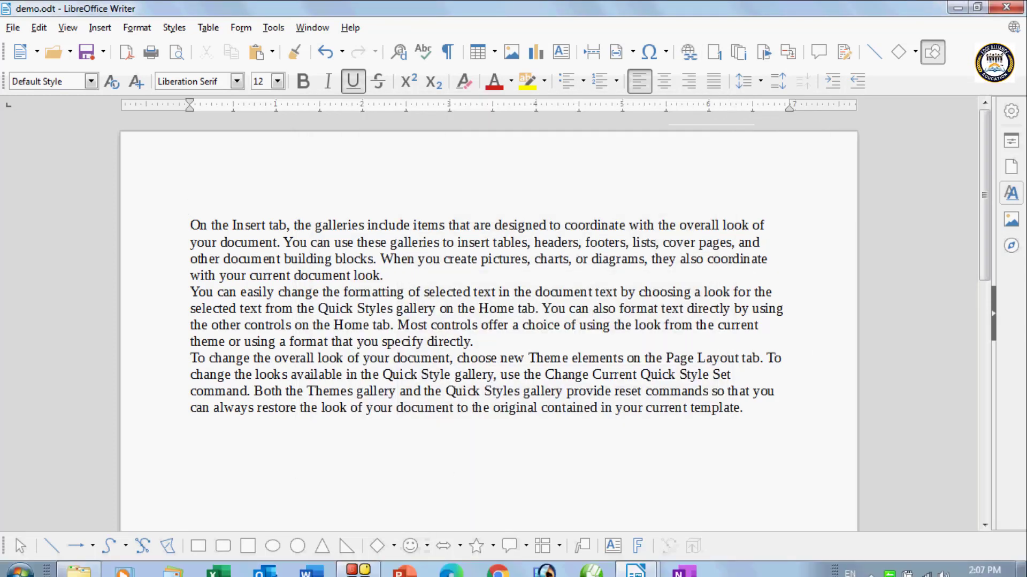
- Start a document hyperlink at the end of the last paragraph, with the Desktop file "text 1.odt" as its path
click(540, 455)
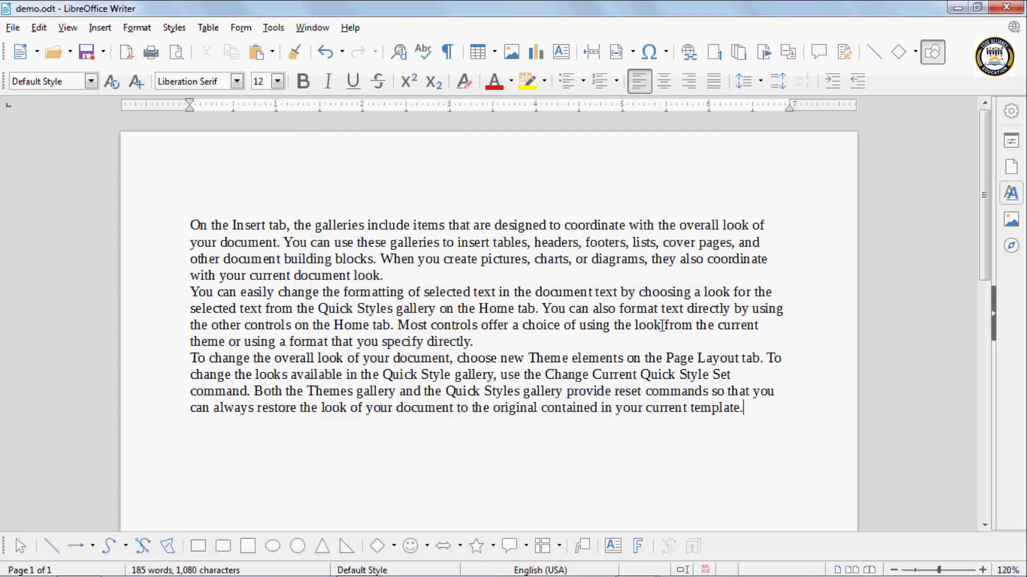
click(689, 53)
click(352, 260)
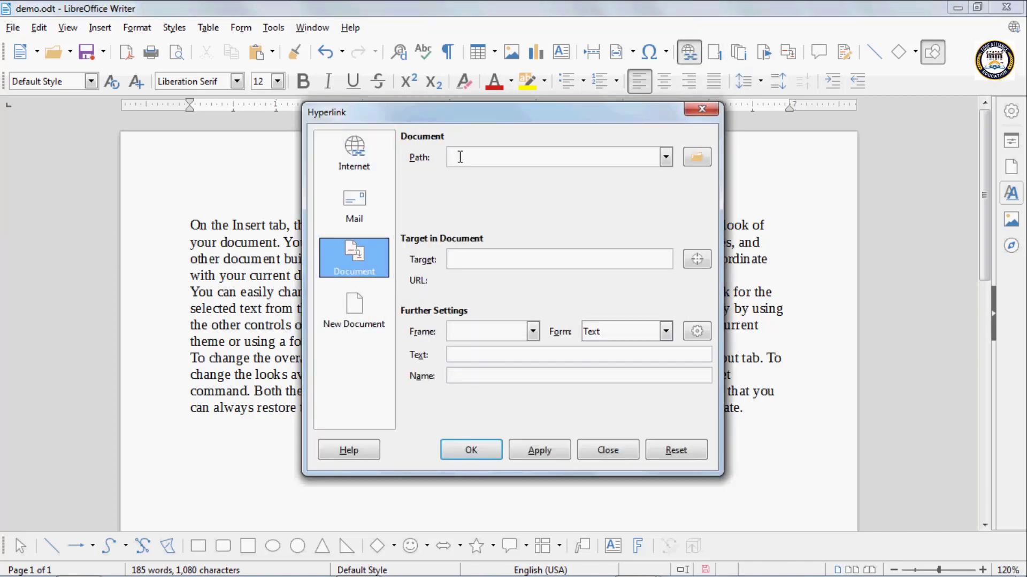
click(460, 157)
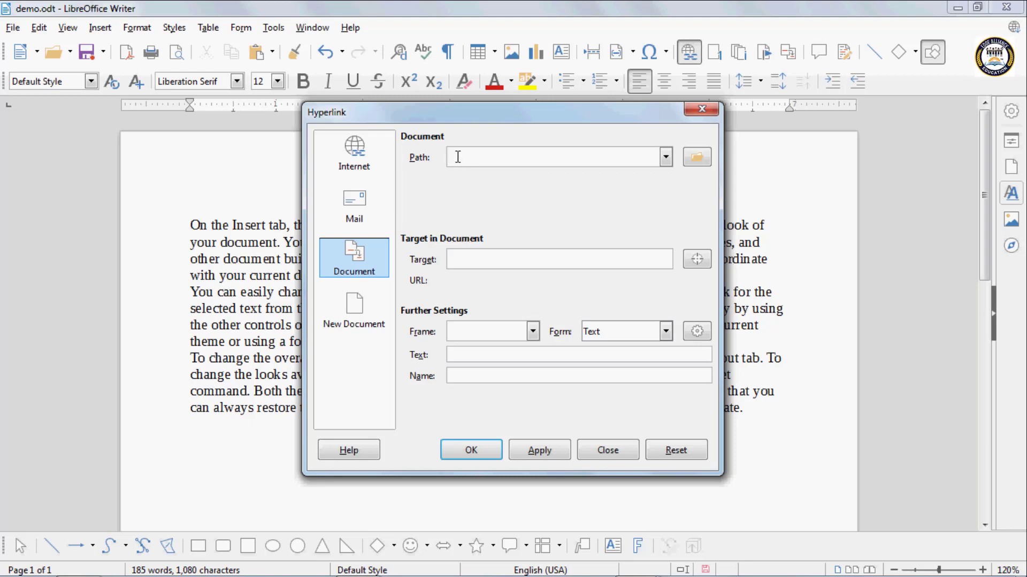
click(697, 158)
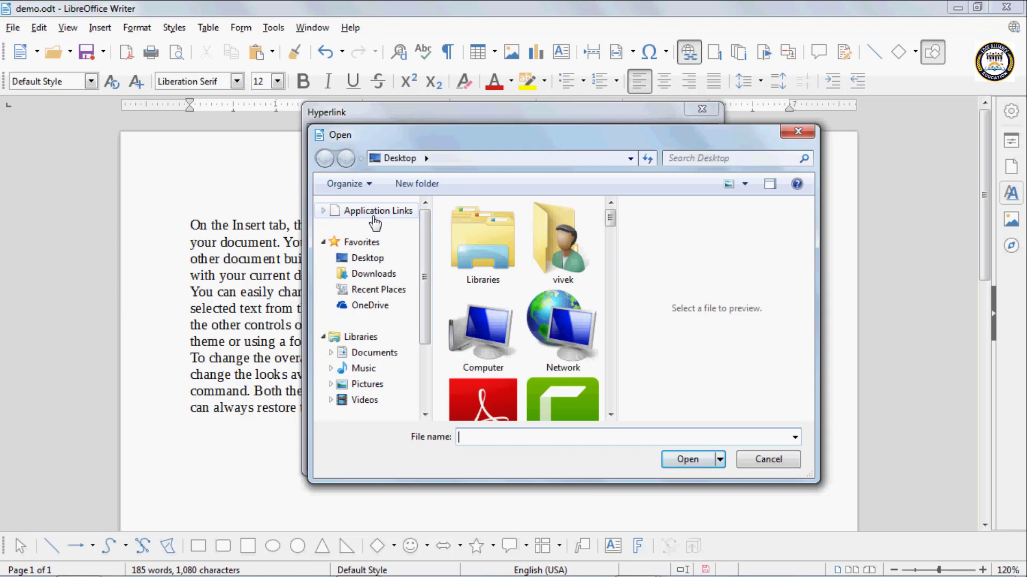
click(371, 260)
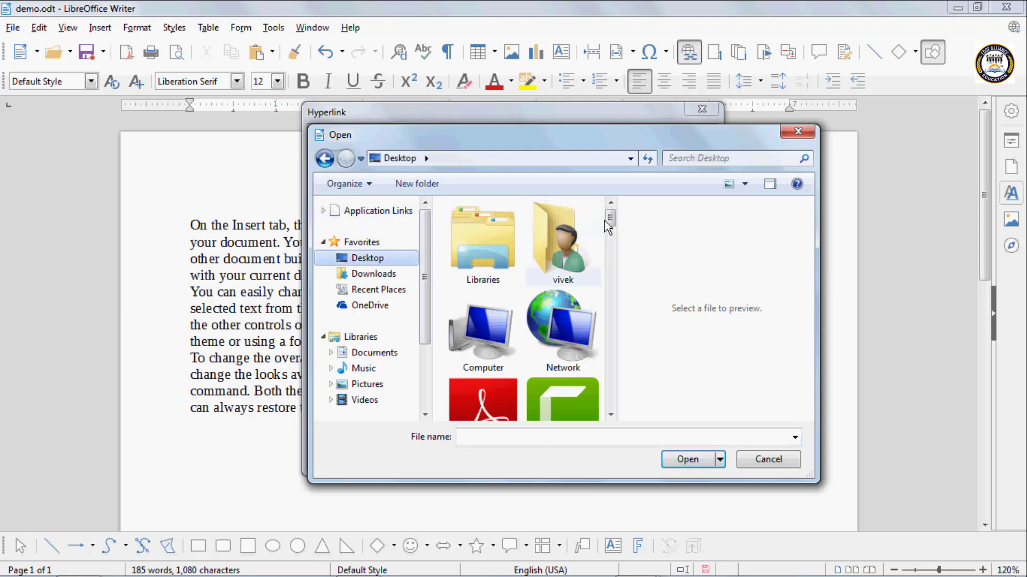
drag(610, 218, 614, 382)
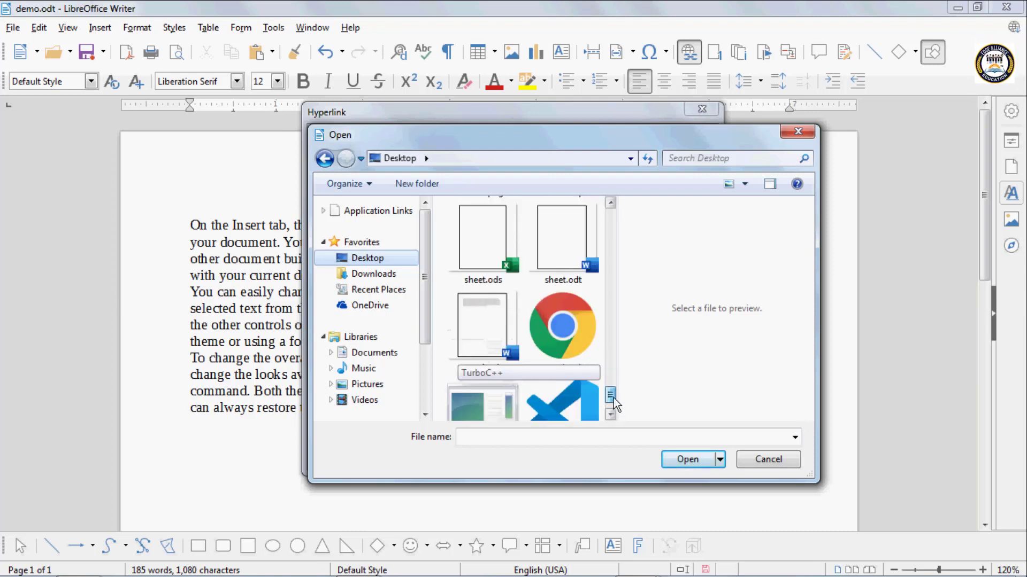
click(474, 437)
text(te)
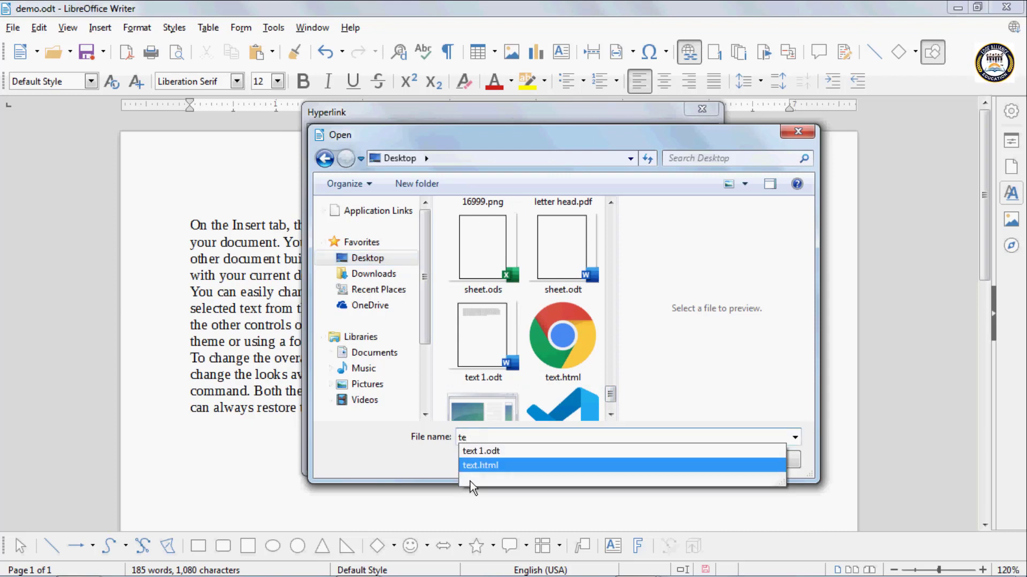
click(485, 452)
click(674, 460)
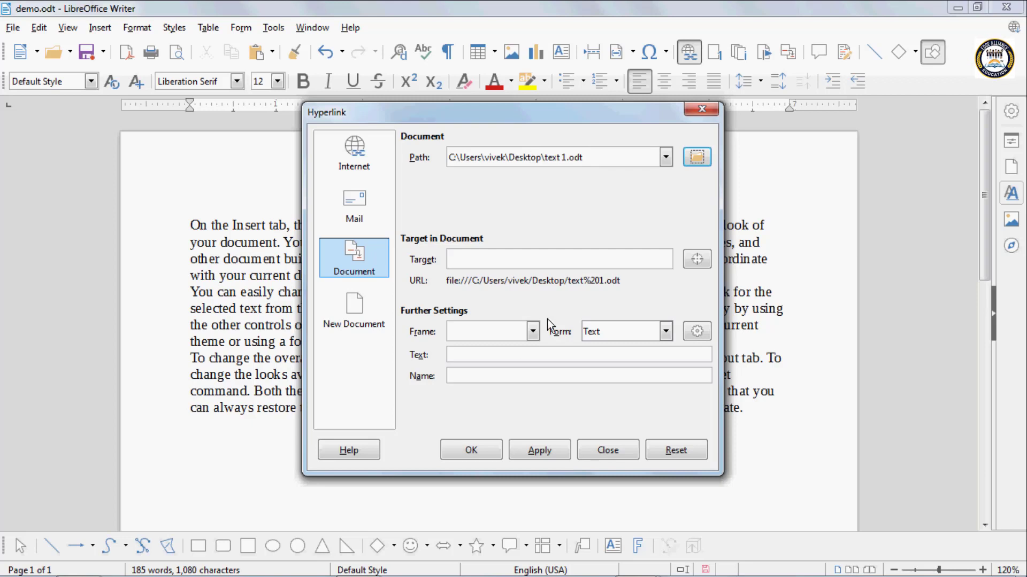
- Set the document hyperlink's display text to "document" and insert the link at the end of the last paragraph
click(477, 356)
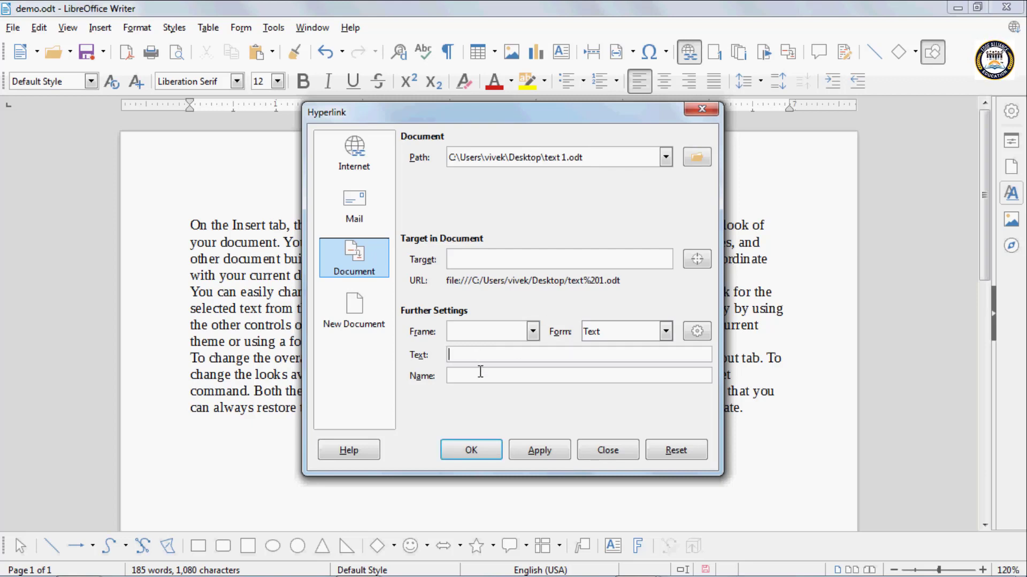
text(document)
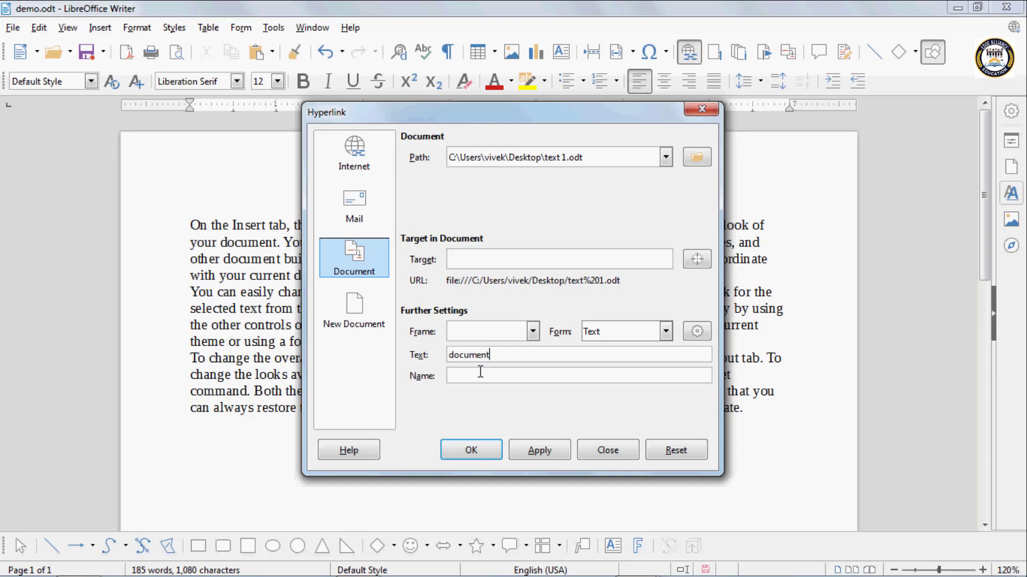
click(537, 452)
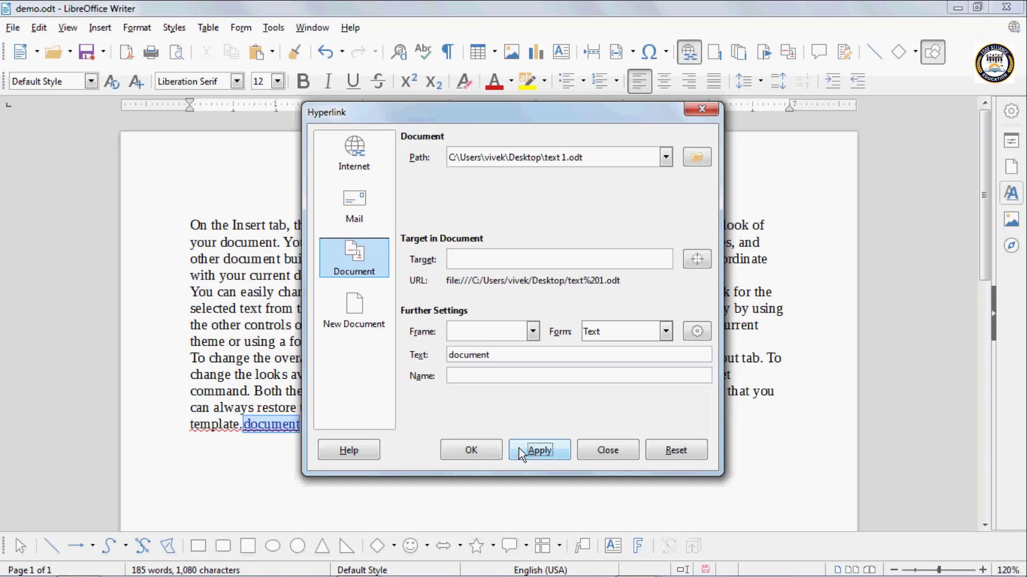
click(488, 452)
- Move the "document" link onto its own line below the last paragraph
click(291, 452)
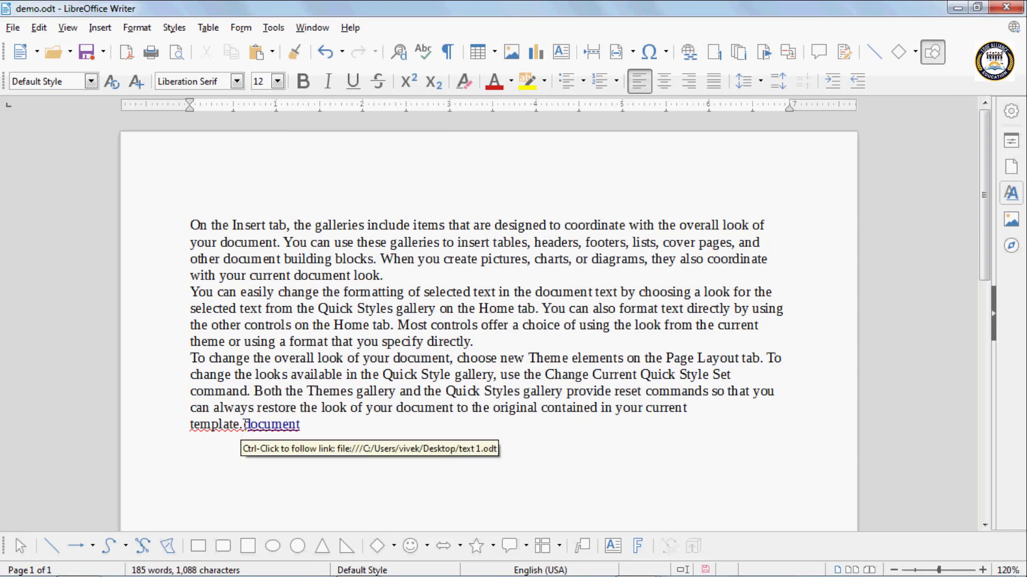
key(Return)
click(325, 491)
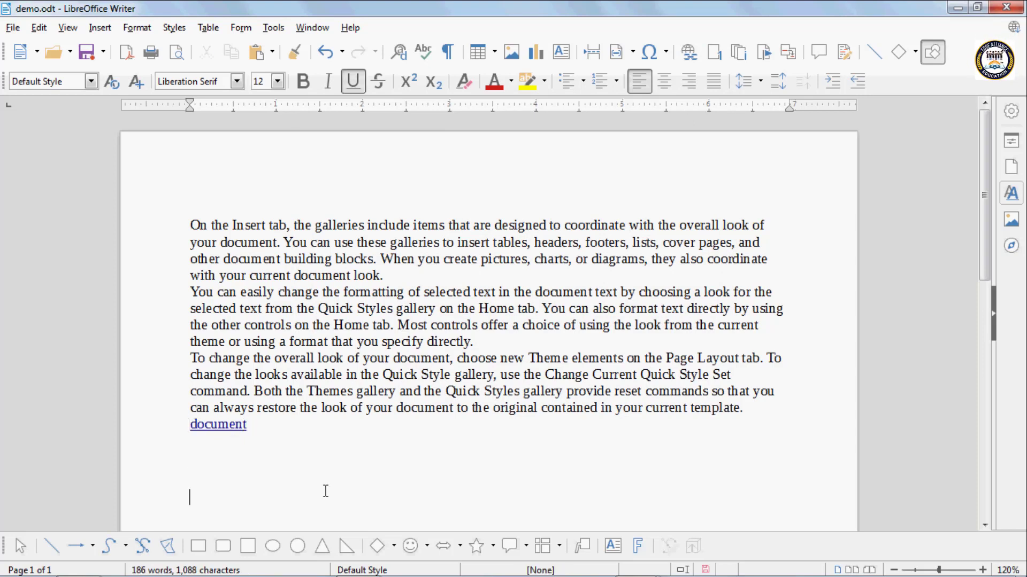
- Follow the "document" link to the file text 1.odt, then close that file
ctrl+click(214, 427)
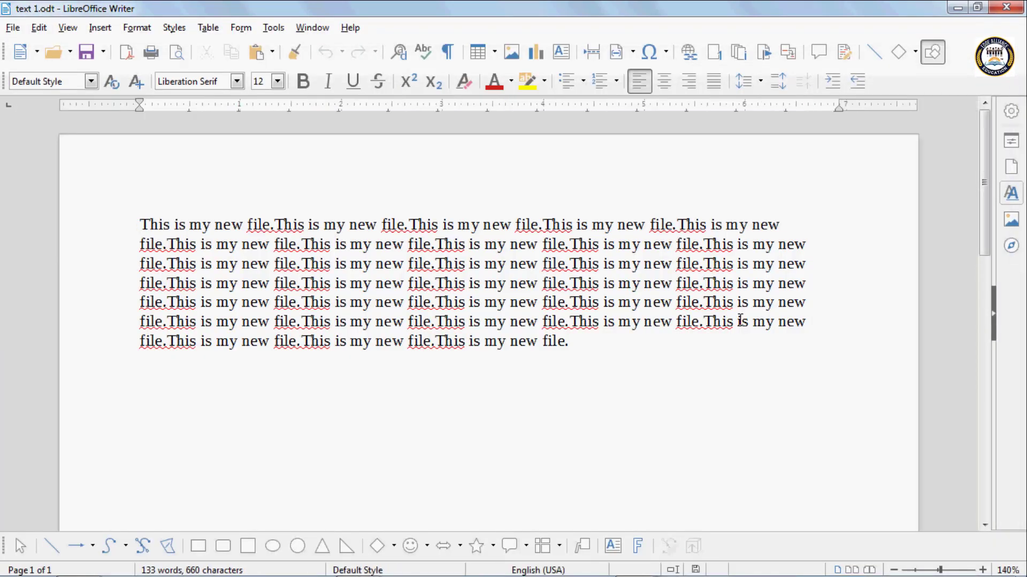
click(613, 351)
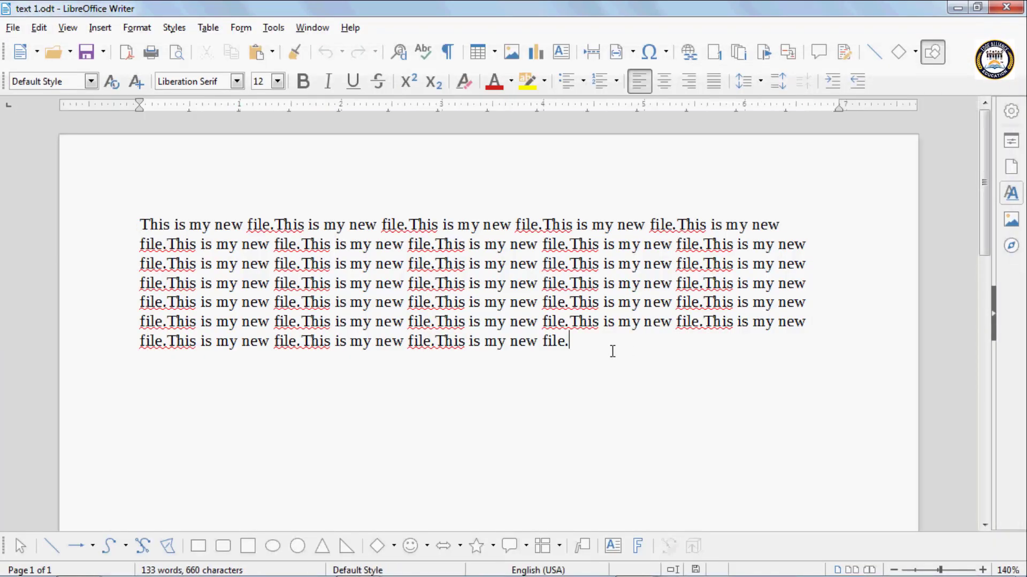
click(1007, 7)
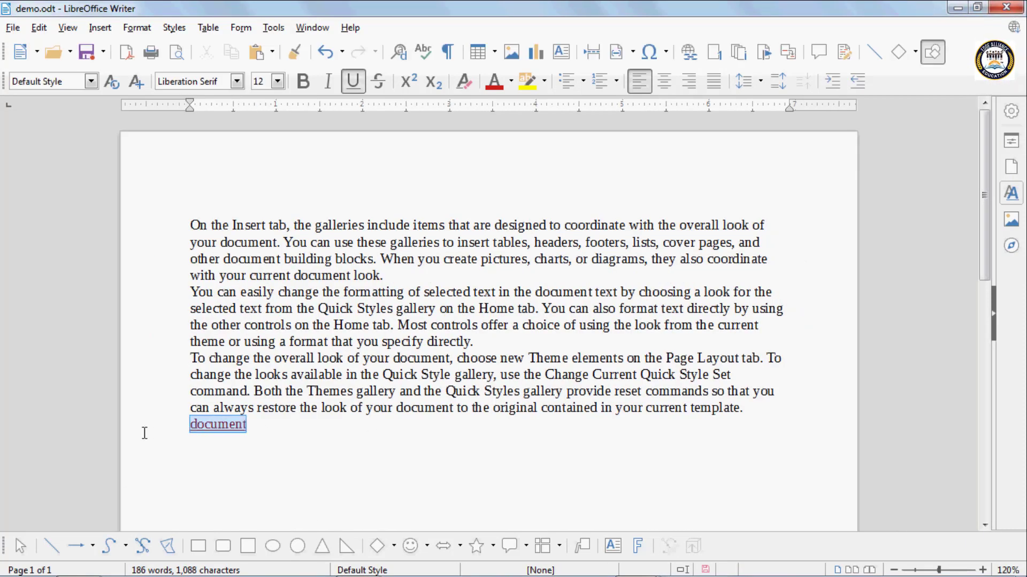
drag(145, 433, 138, 434)
click(213, 426)
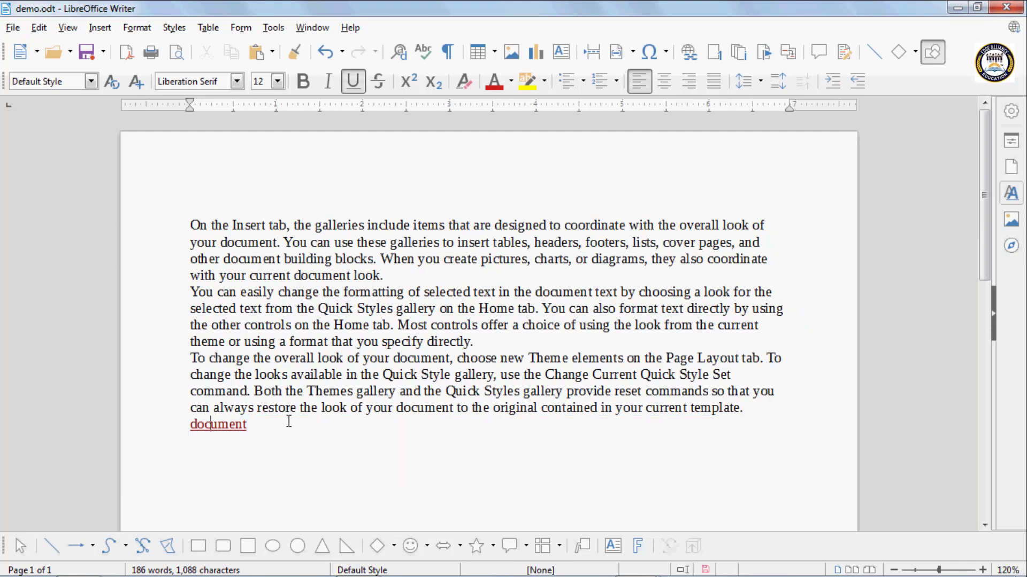
key(Return)
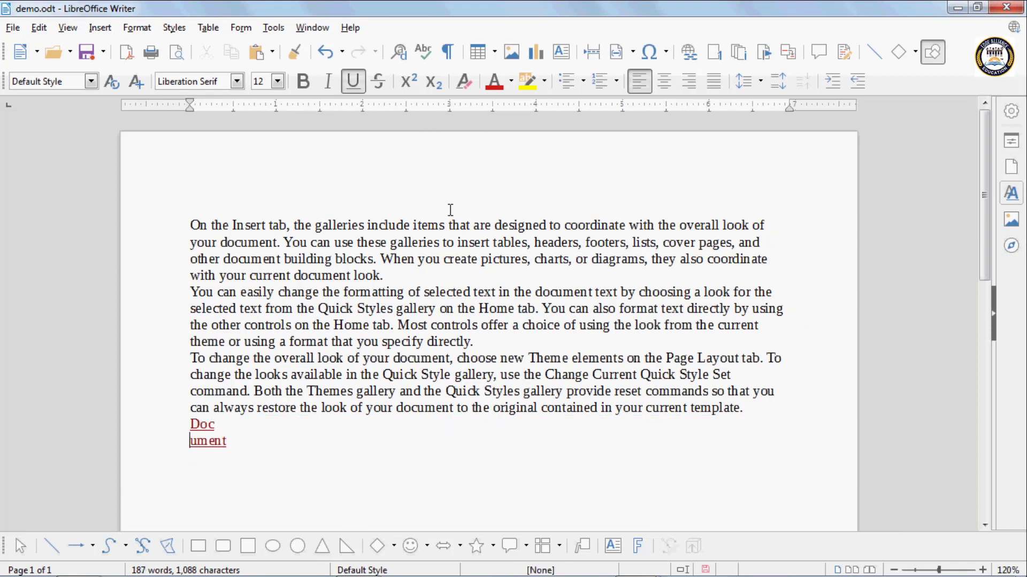
key(ctrl+z)
key(ctrl+z)
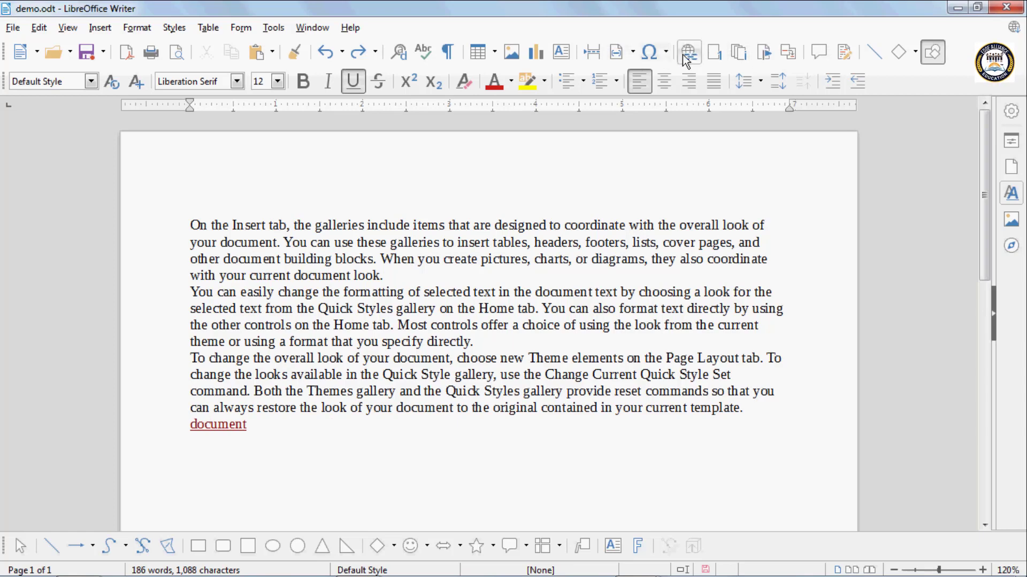
click(688, 52)
click(354, 256)
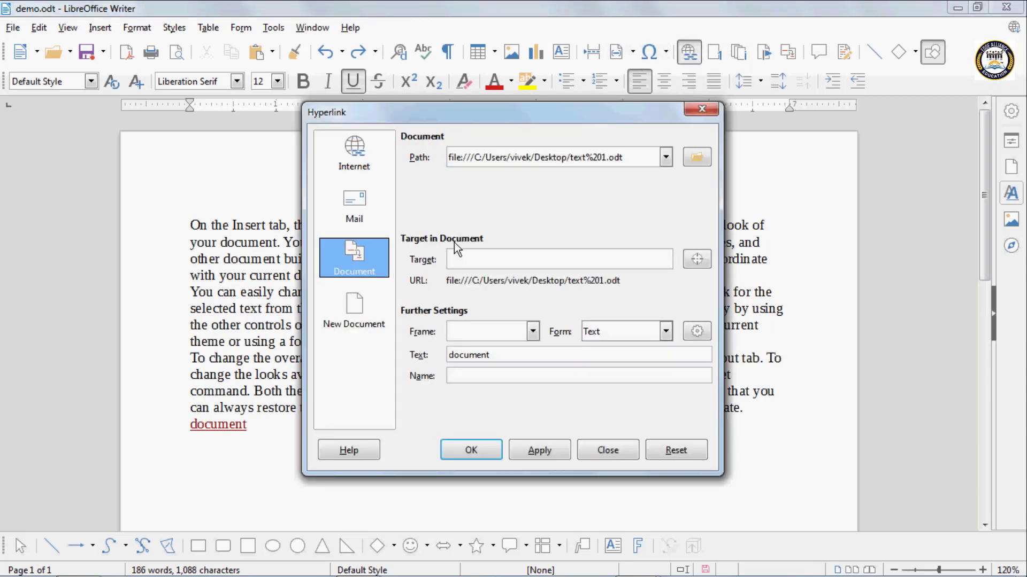
click(698, 113)
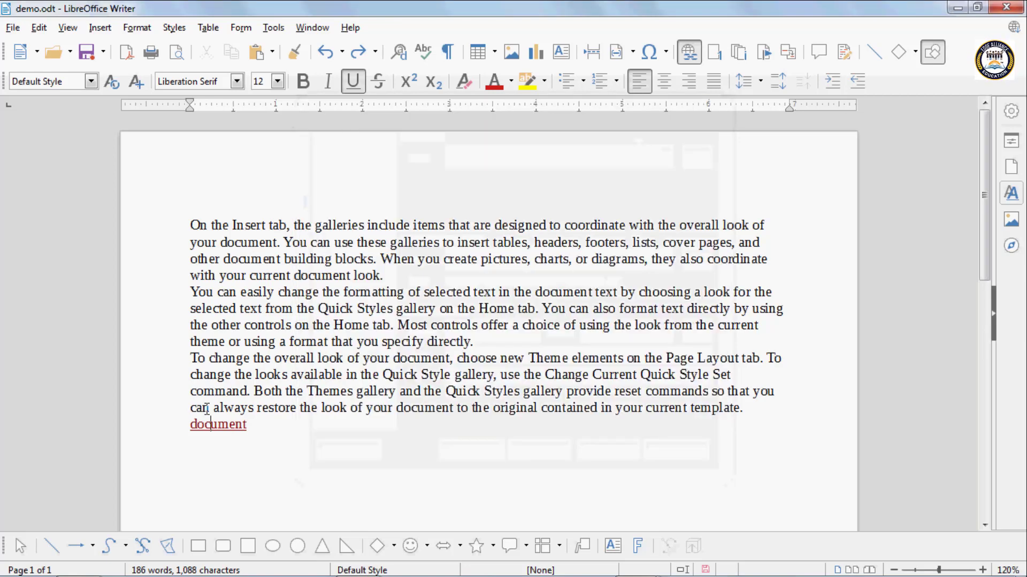
- Delete the "document" link below the last paragraph and keep a blank line beneath its place
click(242, 437)
key(Return)
drag(189, 426, 249, 432)
key(Delete)
click(239, 434)
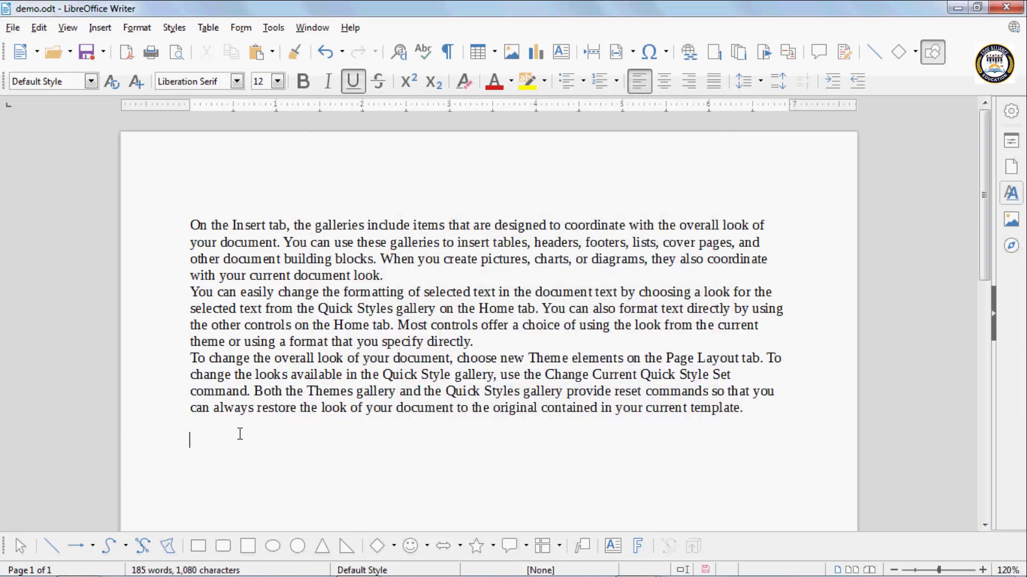
- Bookmark the opening words "On the Insert tab, the galleries" under the name r1
drag(190, 225, 368, 225)
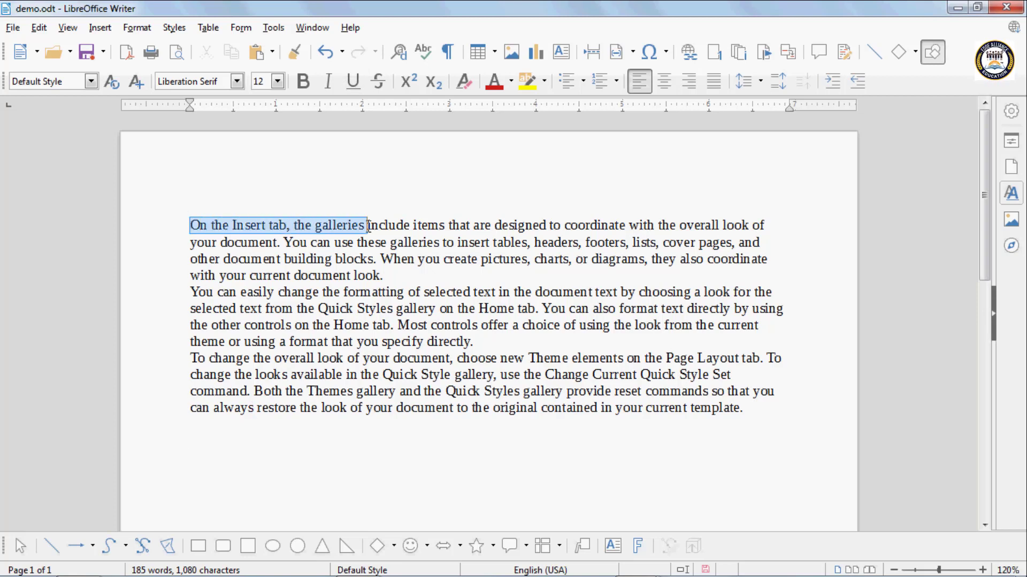
click(105, 30)
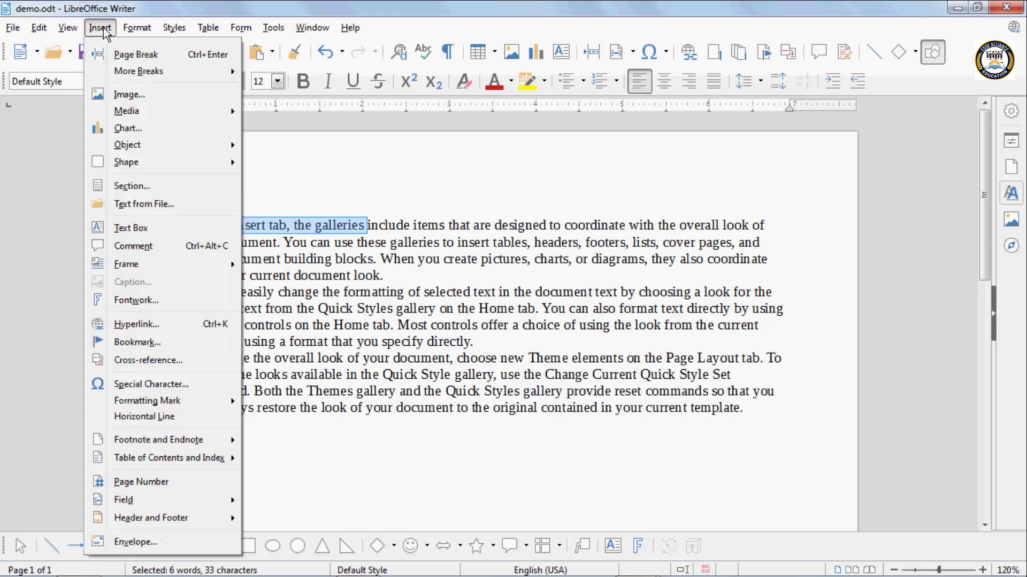
click(121, 346)
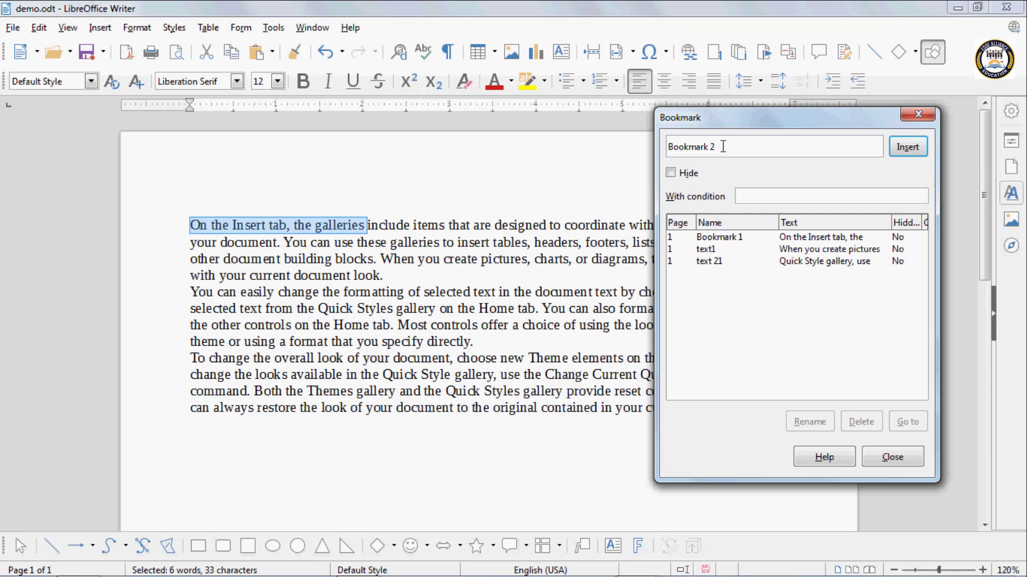
drag(717, 148, 582, 145)
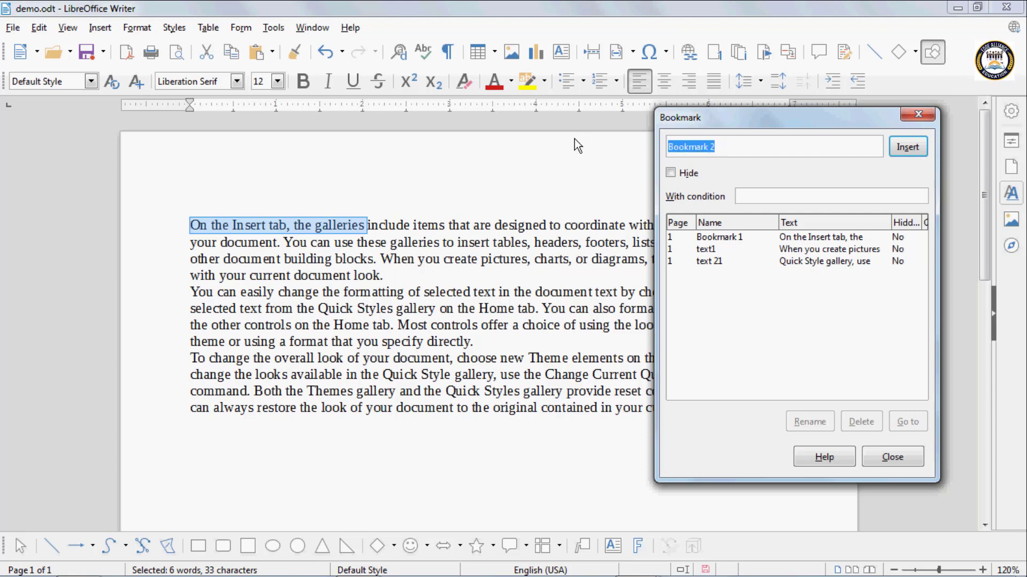
text(r1)
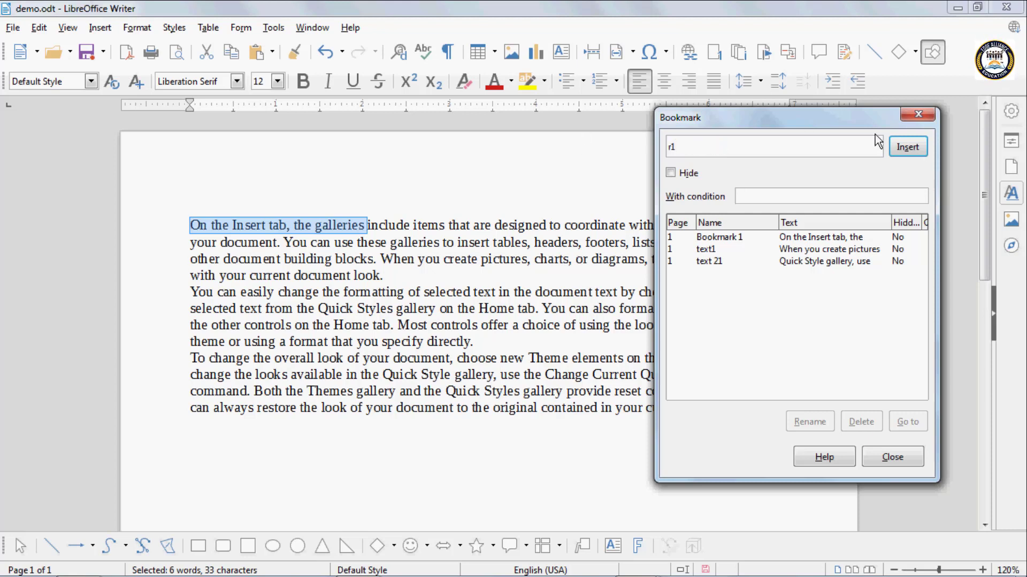
click(904, 147)
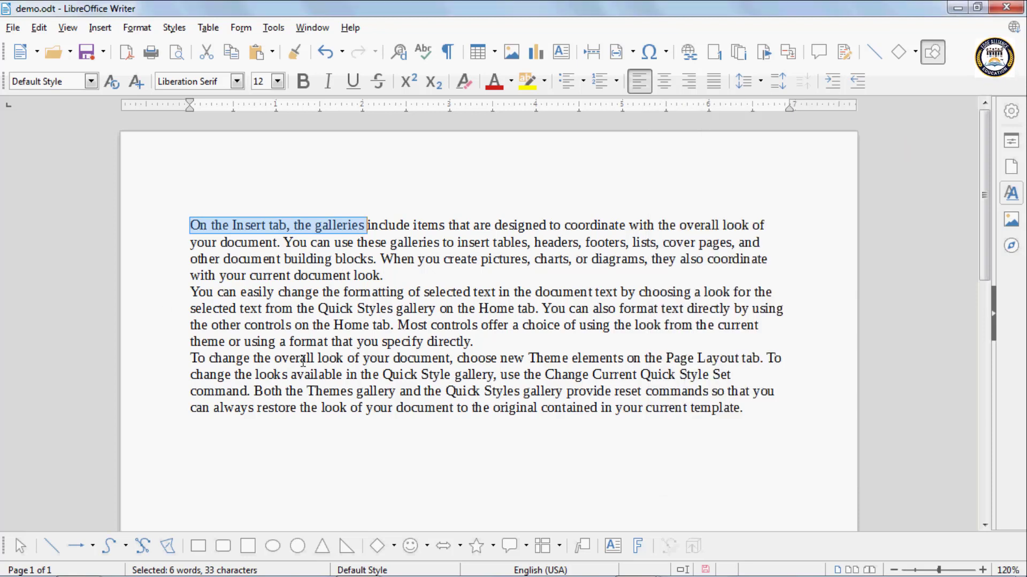
- Start a document hyperlink on a blank line below the text, with the bookmark r1 as its target in the document
click(305, 454)
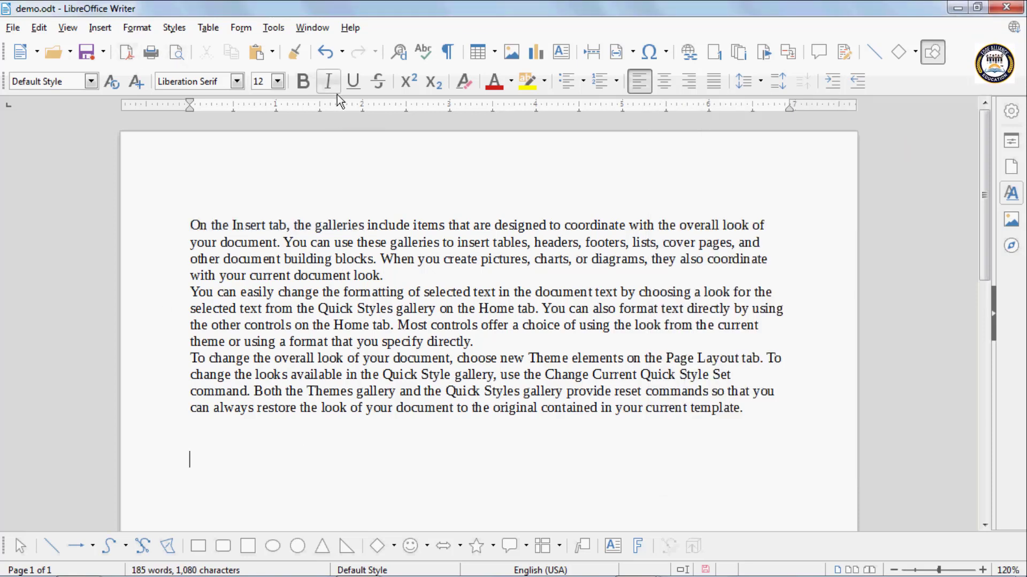
click(689, 53)
click(354, 264)
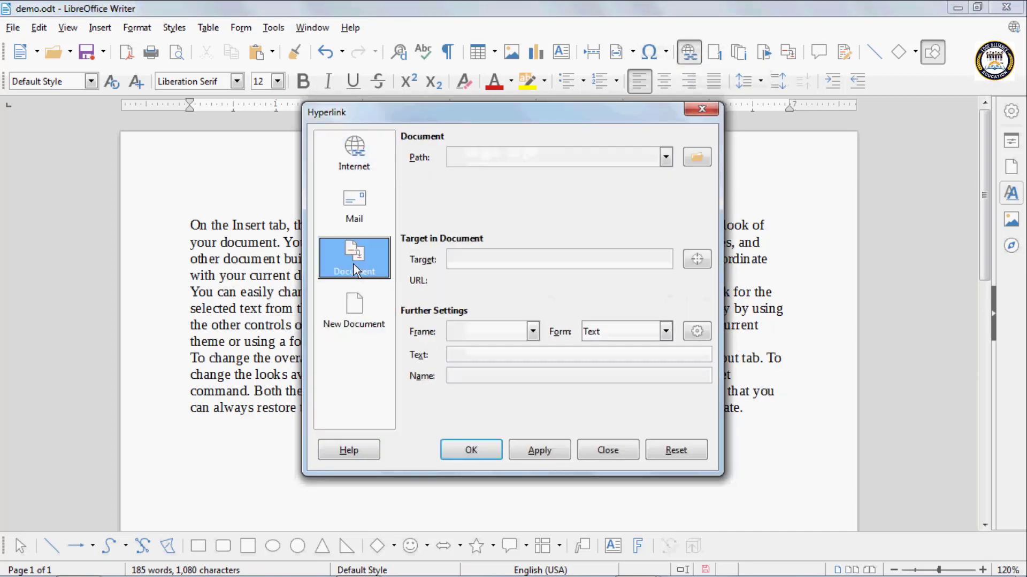
click(455, 259)
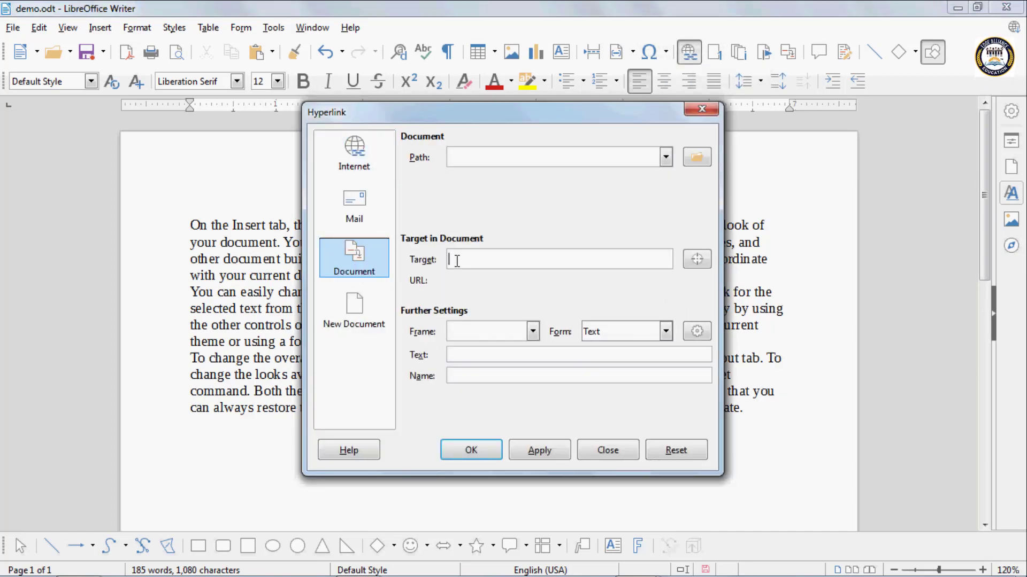
click(704, 259)
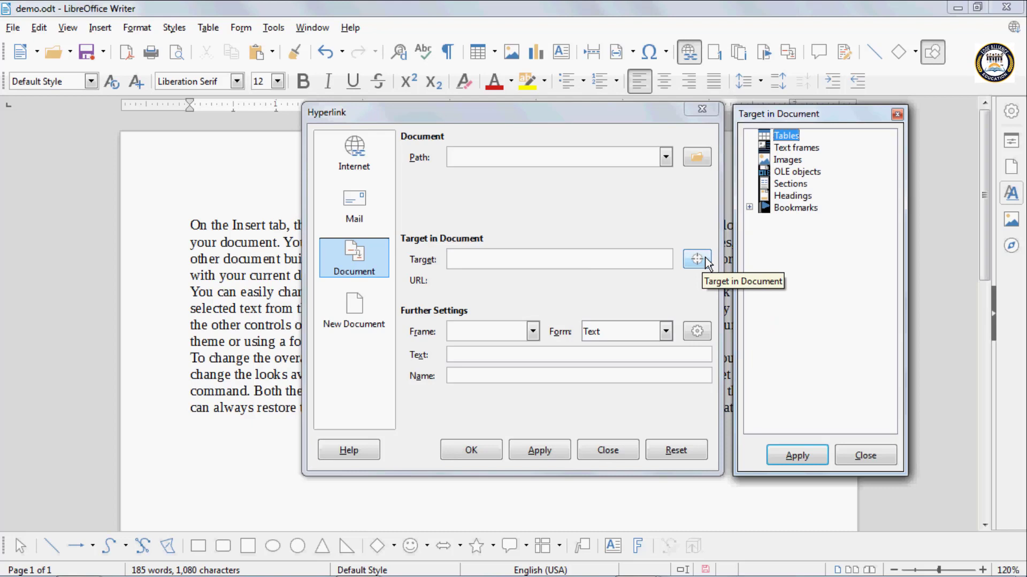
click(784, 148)
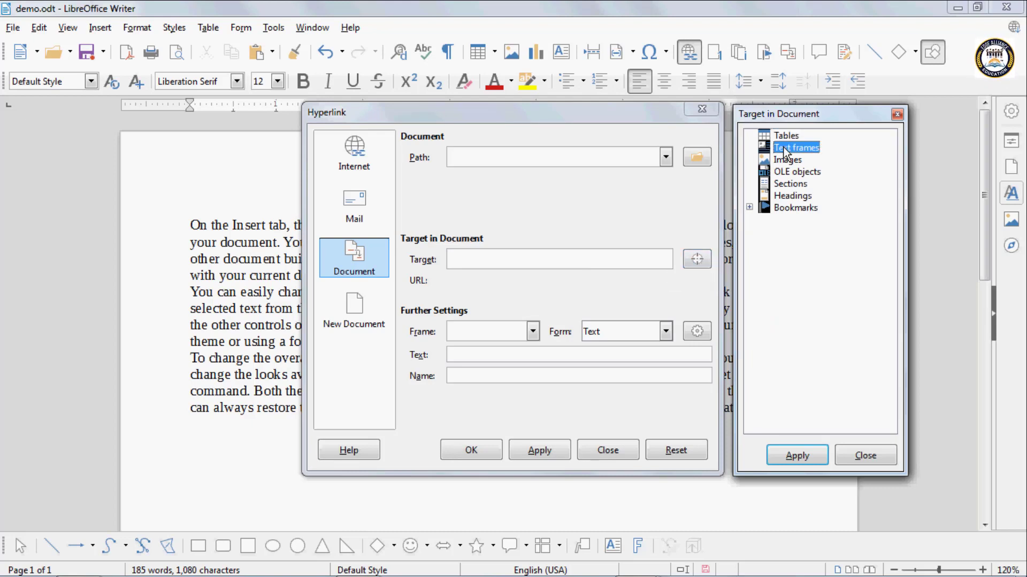
click(782, 172)
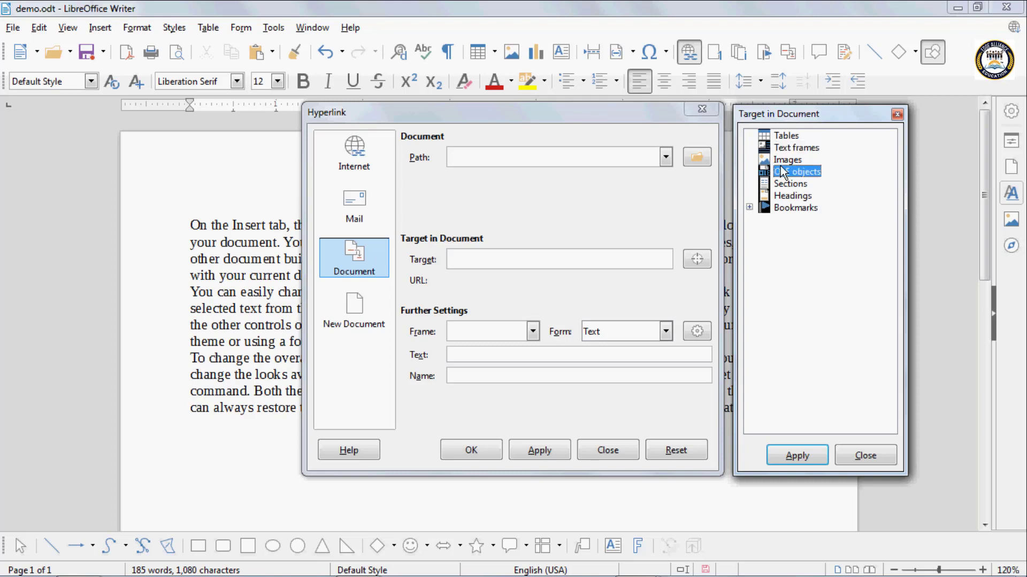
click(749, 208)
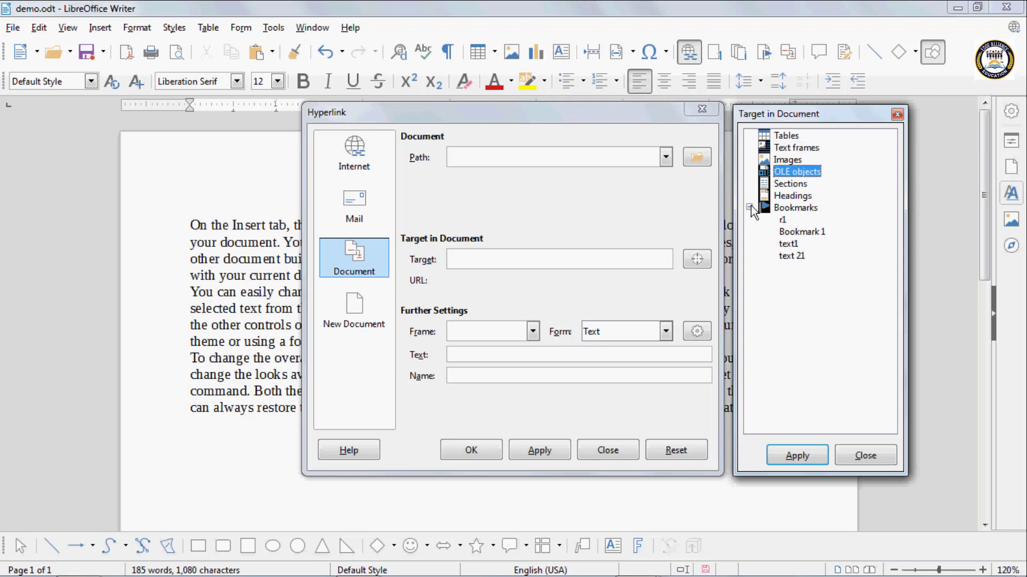
click(782, 220)
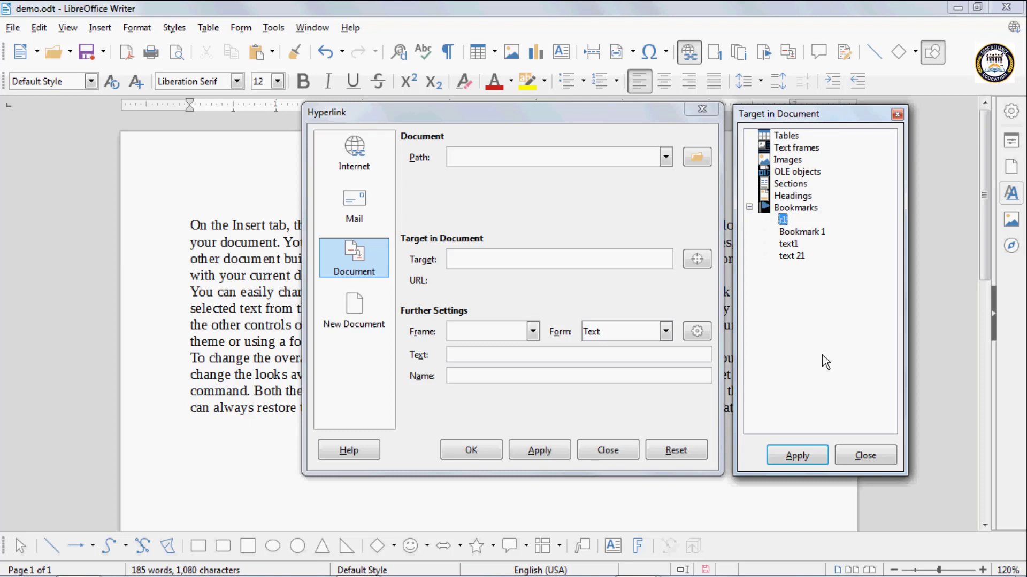
click(795, 456)
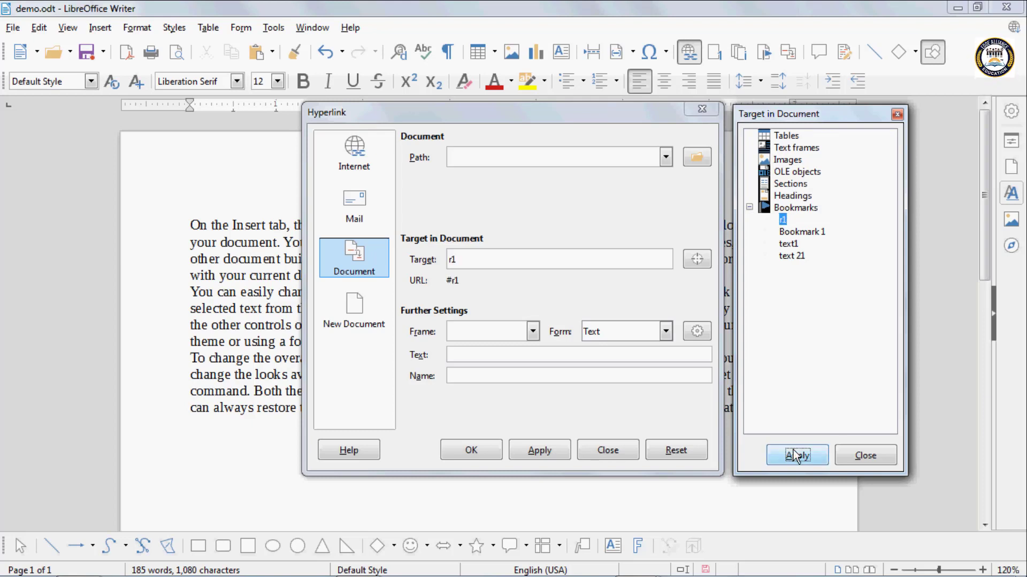
click(881, 460)
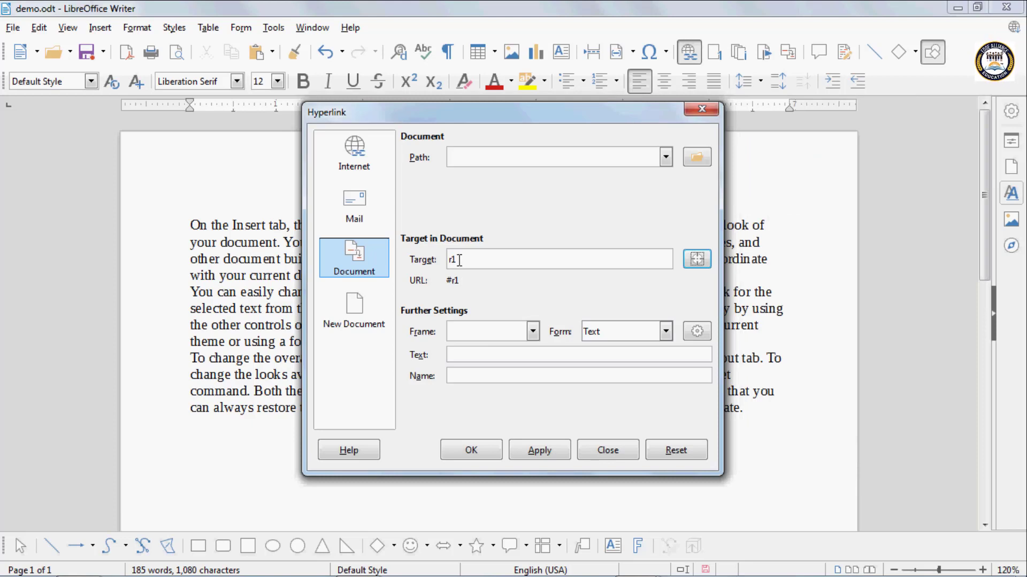
- Set the bookmark link's display text to "upward" and insert it into the document
click(460, 357)
text(u)
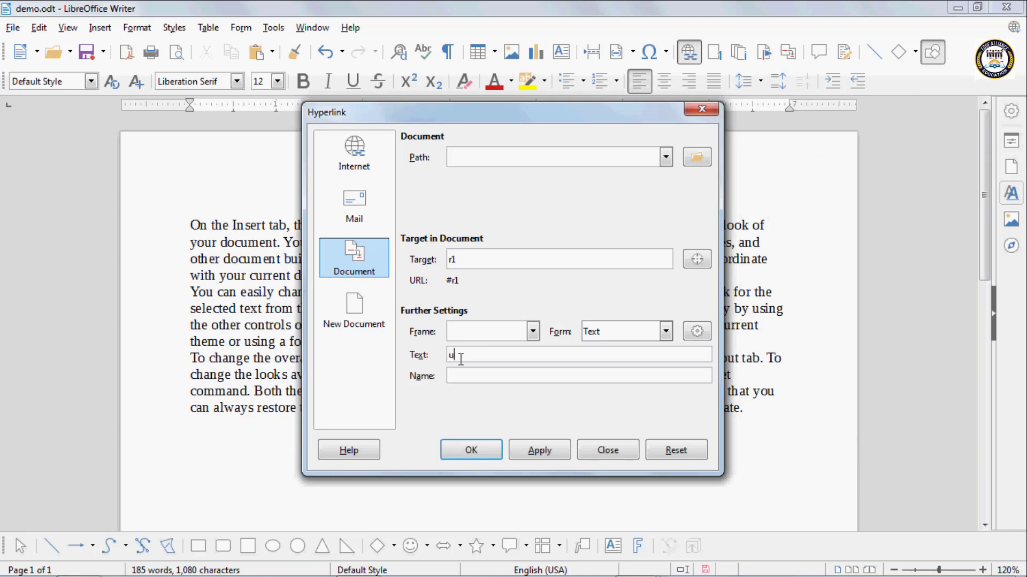
text(pward)
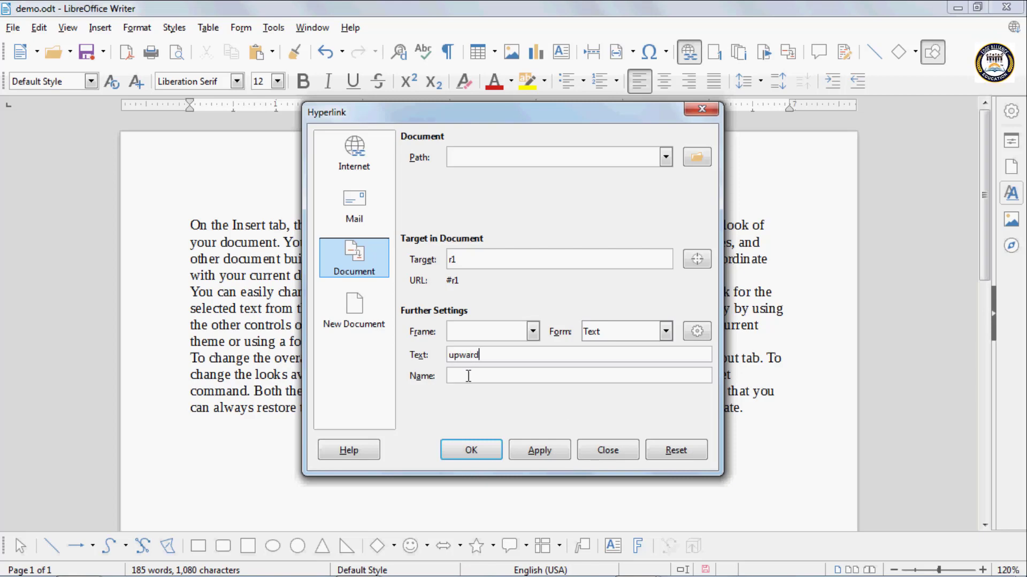
click(539, 450)
click(471, 451)
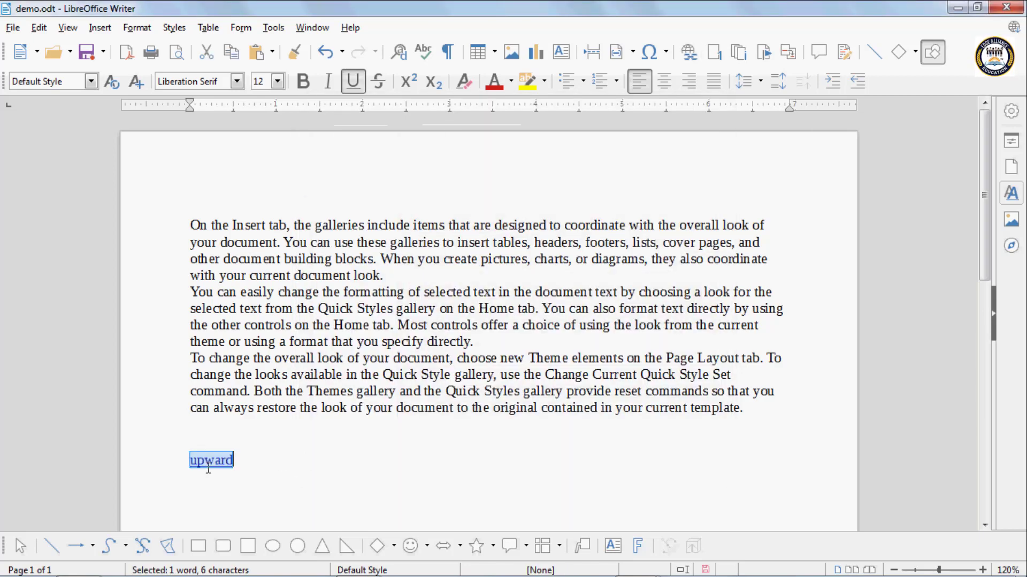
- Follow the "upward" link to its bookmark at the start of the text
click(206, 467)
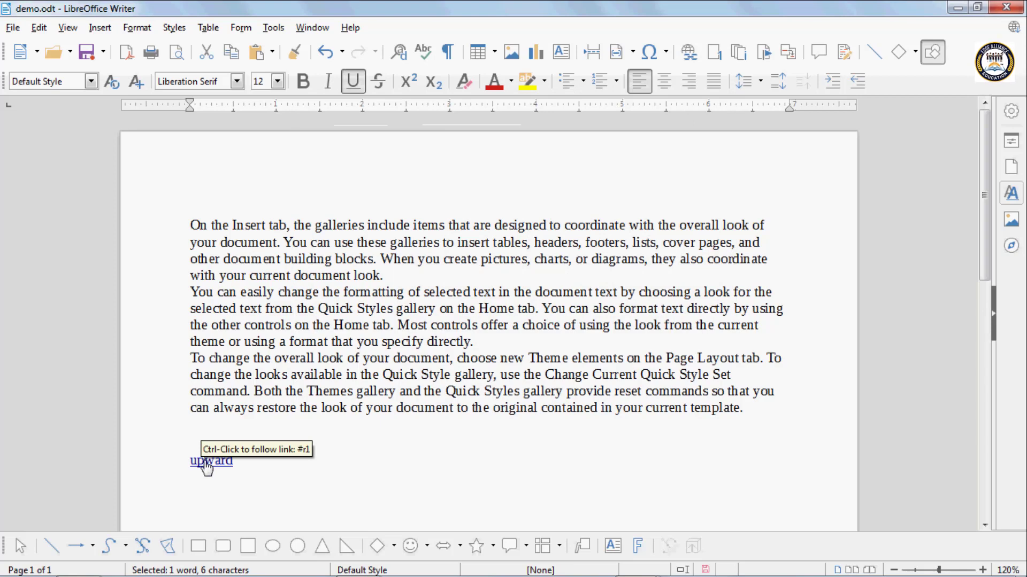
ctrl+click(206, 467)
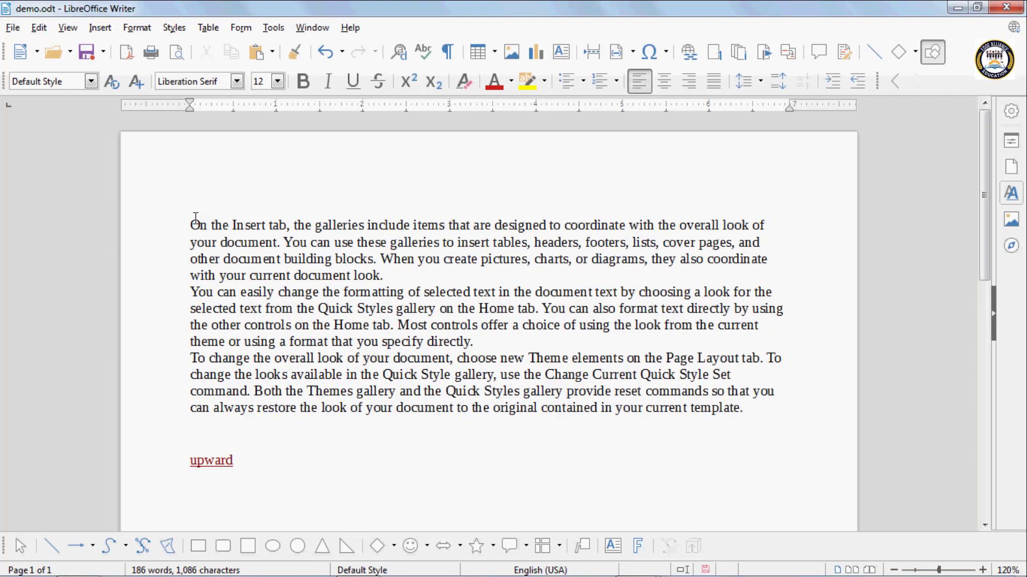
- Delete the "upward" link and start a new-document hyperlink of type Text Document after "controls on the" in the second paragraph
drag(240, 461, 131, 463)
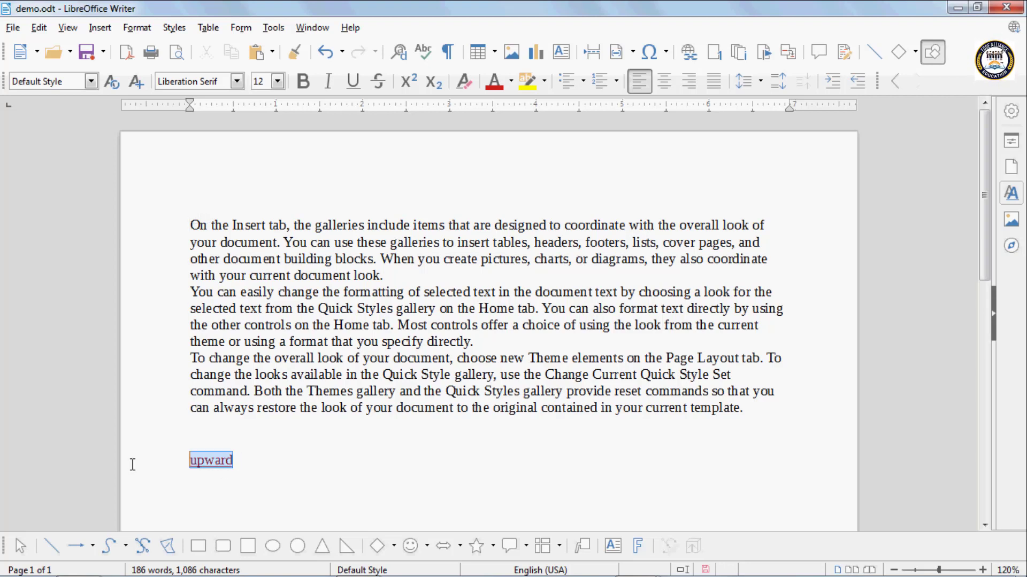
key(Delete)
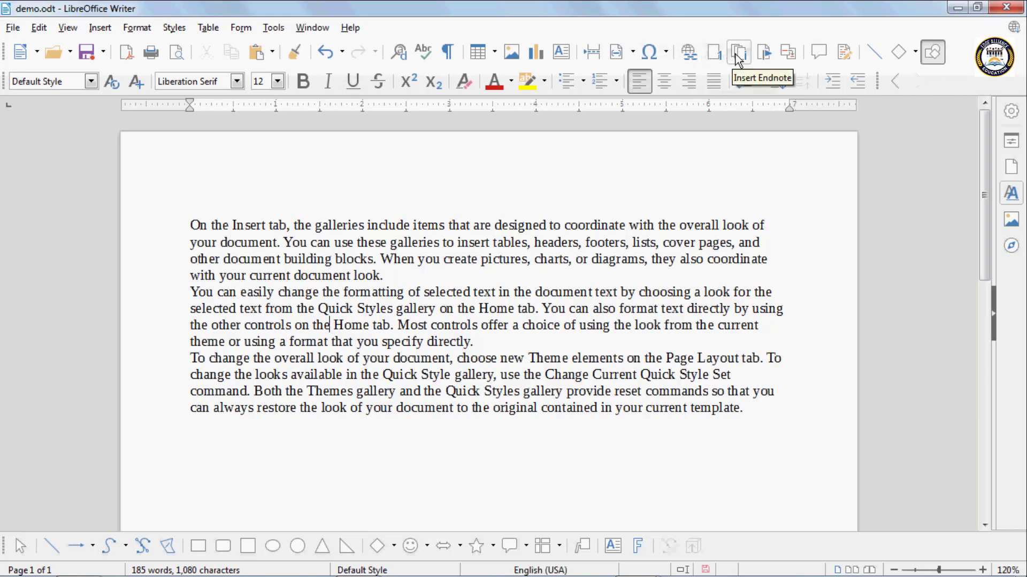
click(690, 60)
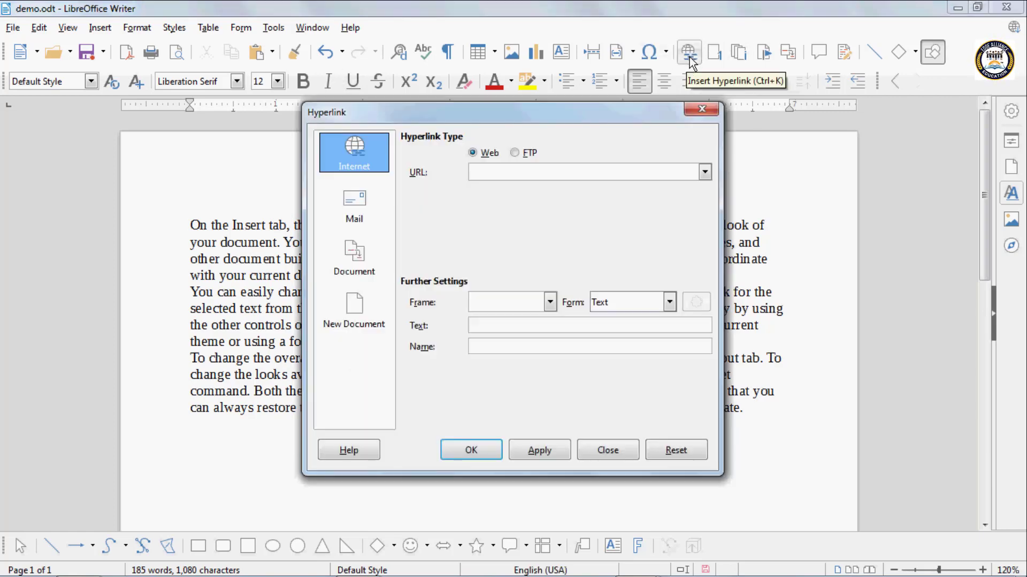
click(360, 312)
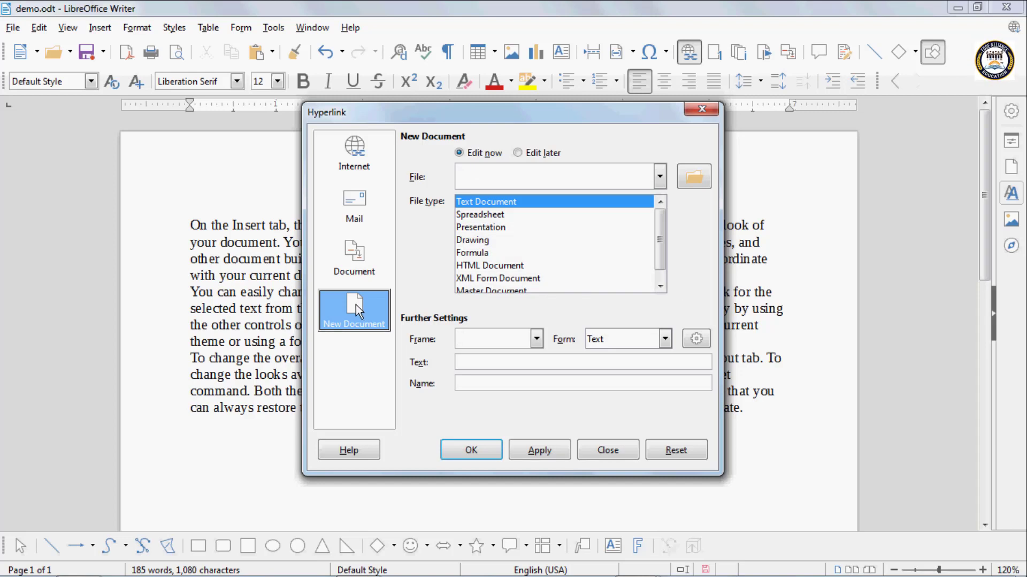
click(477, 215)
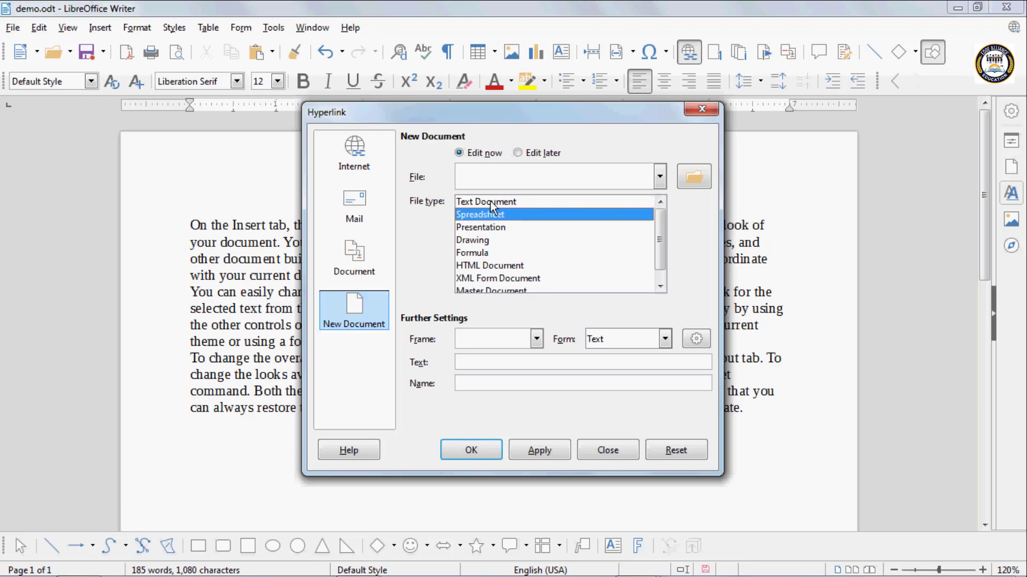
click(556, 201)
- Choose text 1.odt on the Desktop as the link's file and insert the link with display text "rich", declining to overwrite the file
click(659, 177)
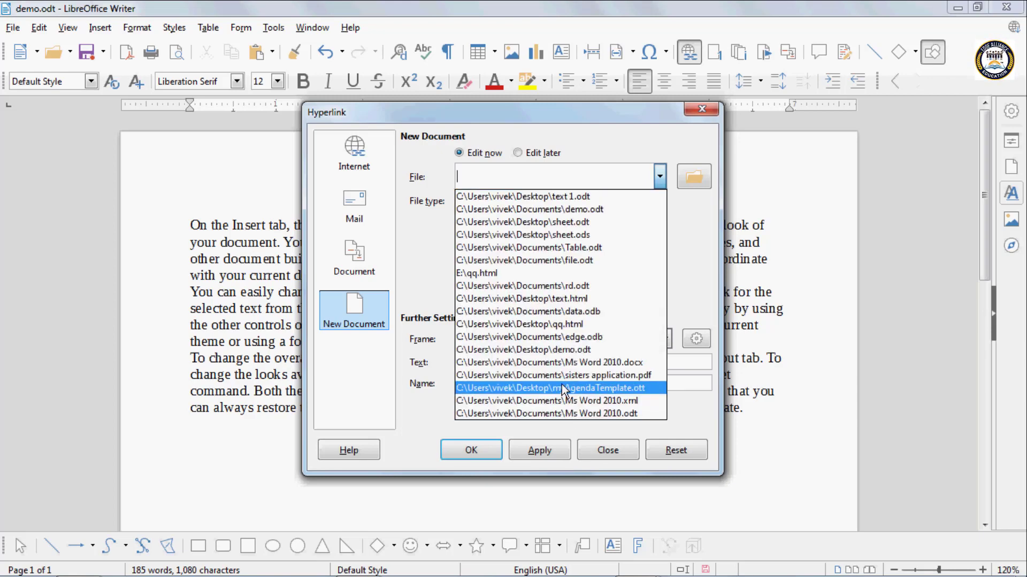
click(530, 197)
click(472, 367)
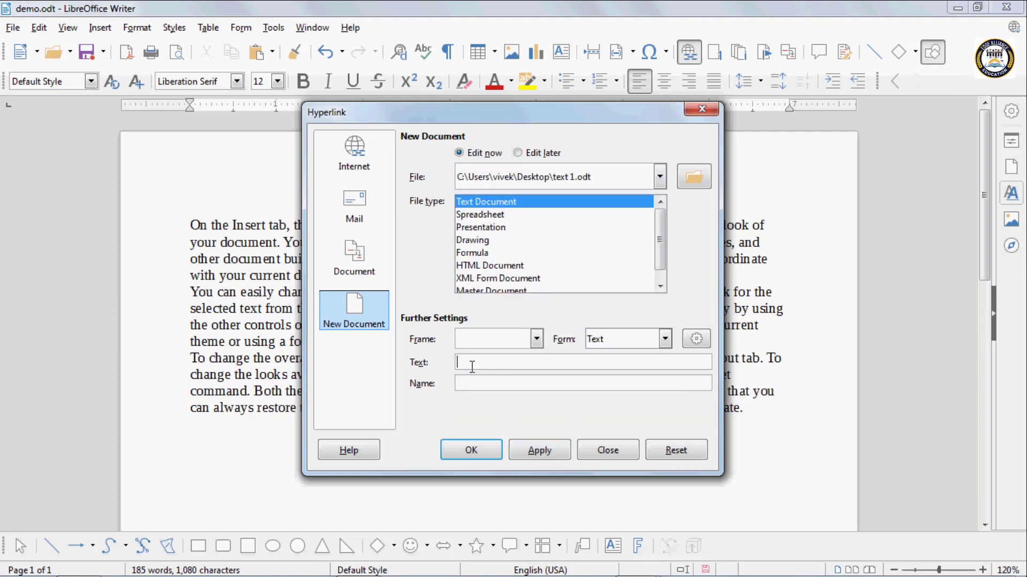
text(ri)
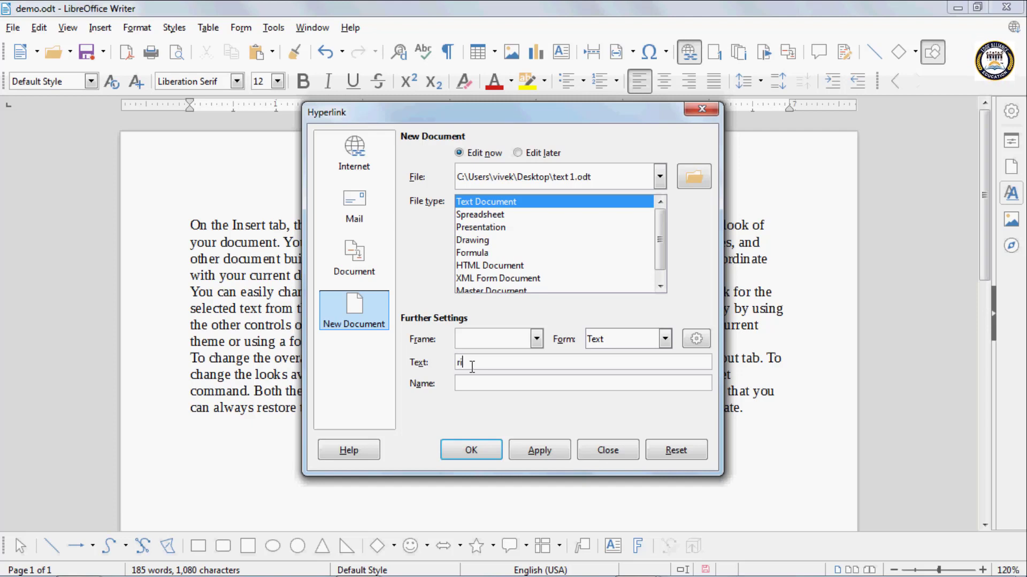
text(ch)
click(541, 452)
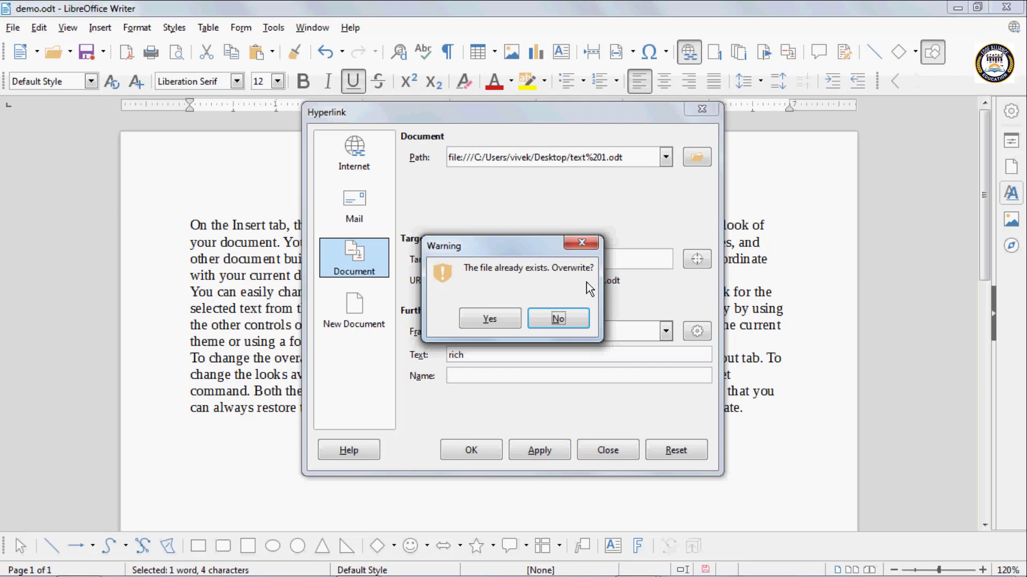
click(558, 319)
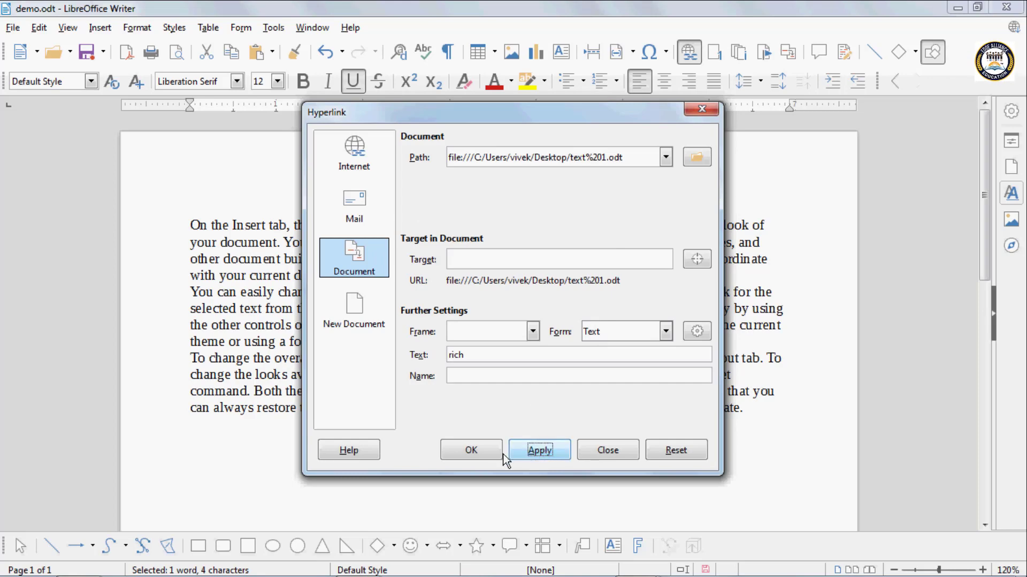
click(481, 450)
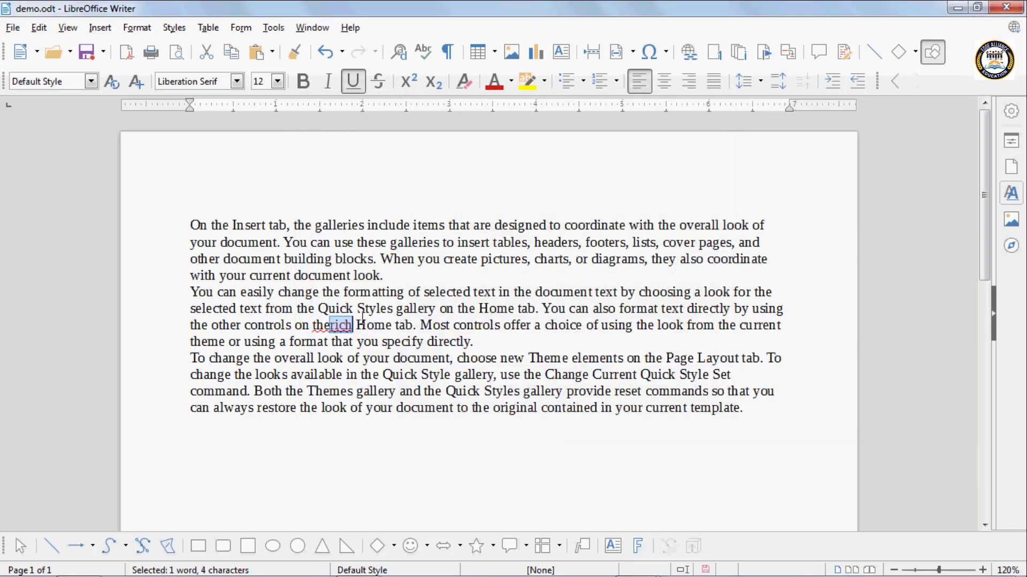
- Follow the "rich" link to text 1.odt, add some random letters at the end of its text, and close it without saving
click(341, 324)
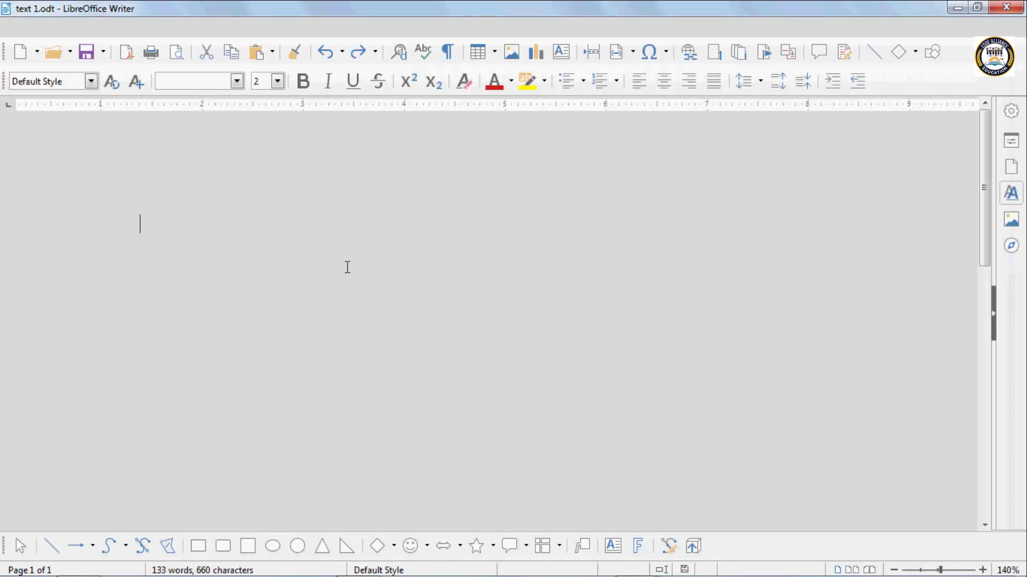
text(g)
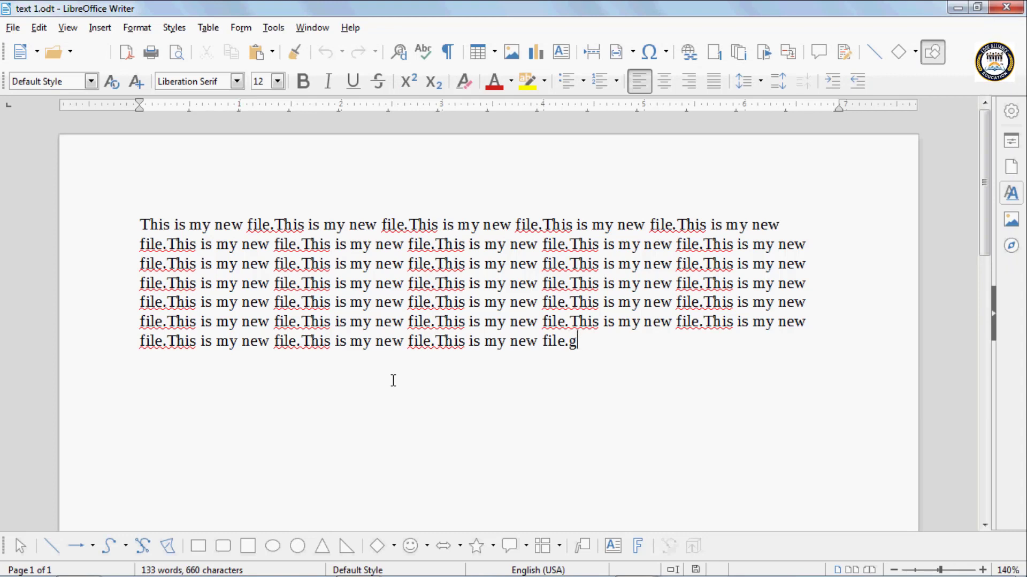
text(fhfhfhfghfghgjghjgkhkgmb)
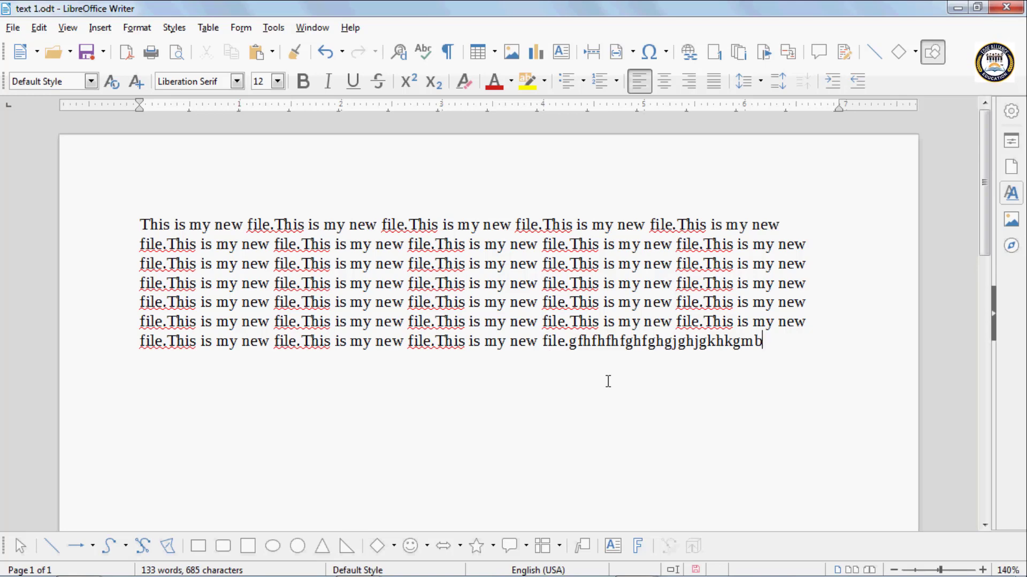
click(1011, 8)
click(552, 321)
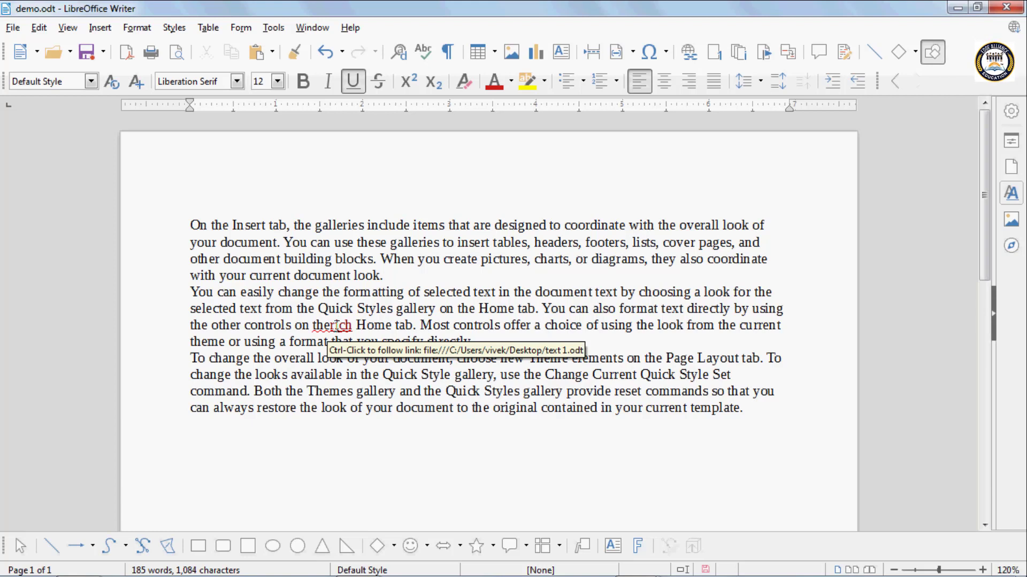
- Remove the hyperlink from "rich" in the second paragraph and delete the leftover word
right_click(336, 327)
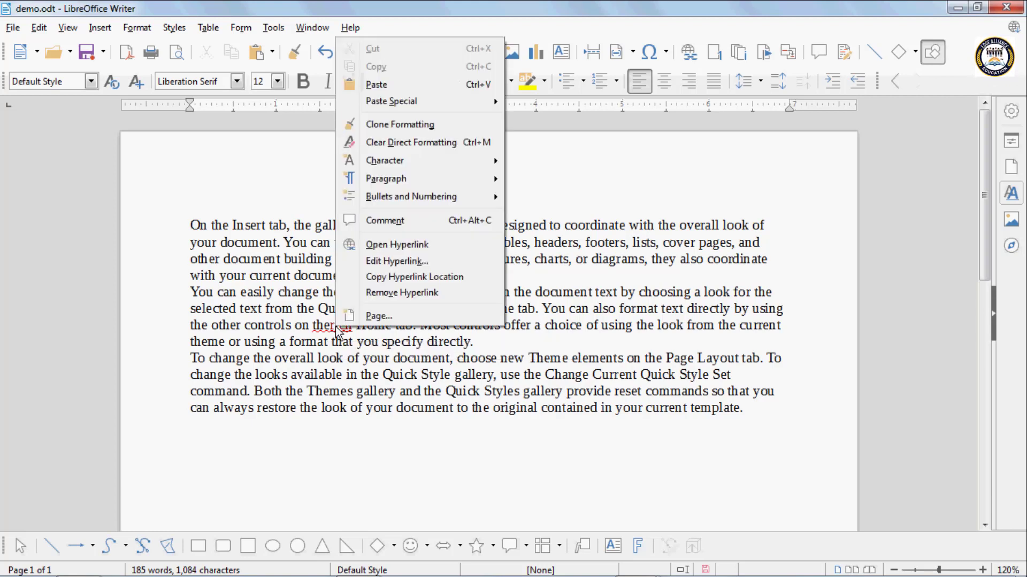
click(384, 294)
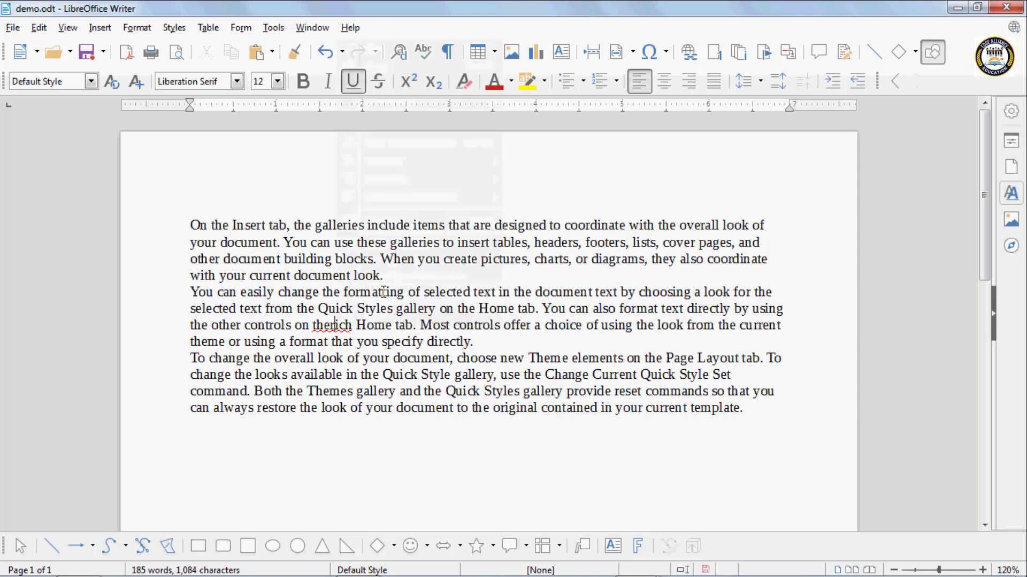
click(352, 325)
key(BackSpace)
key(BackSpace)
key(BackSpace)
key(BackSpace)
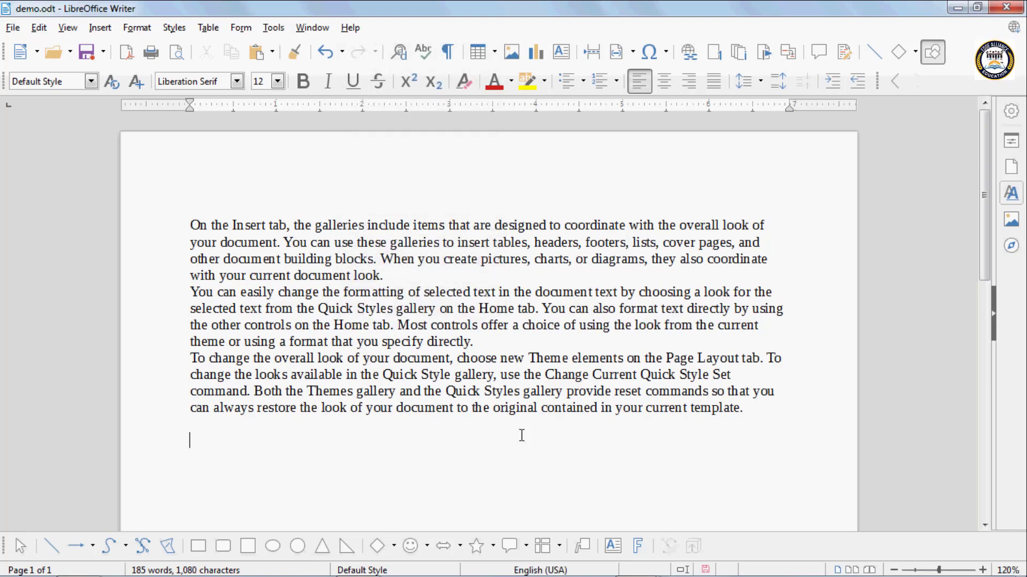
- Open the Hyperlink dialog for the blank line below the text and close it
key(ctrl+k)
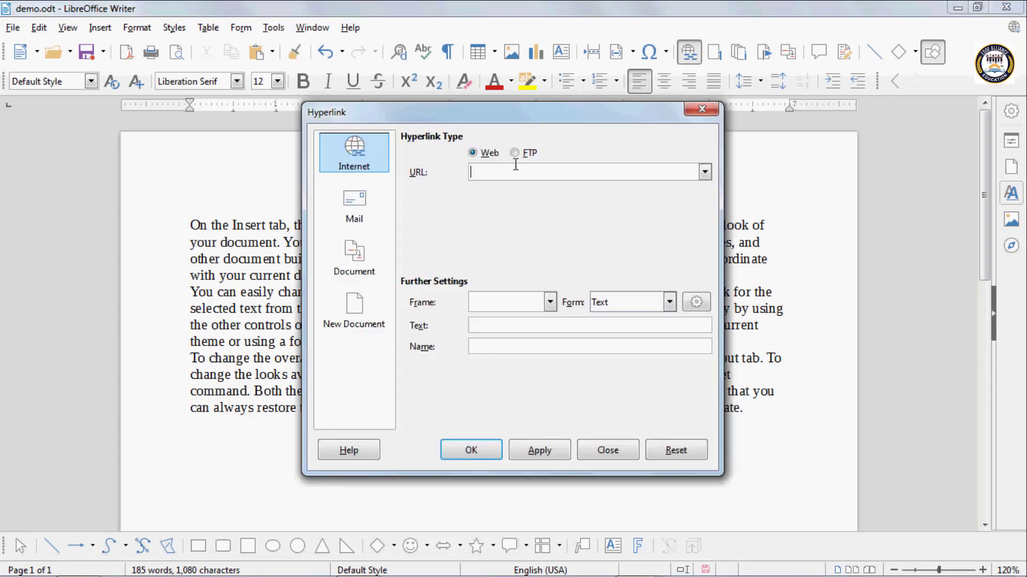
click(701, 110)
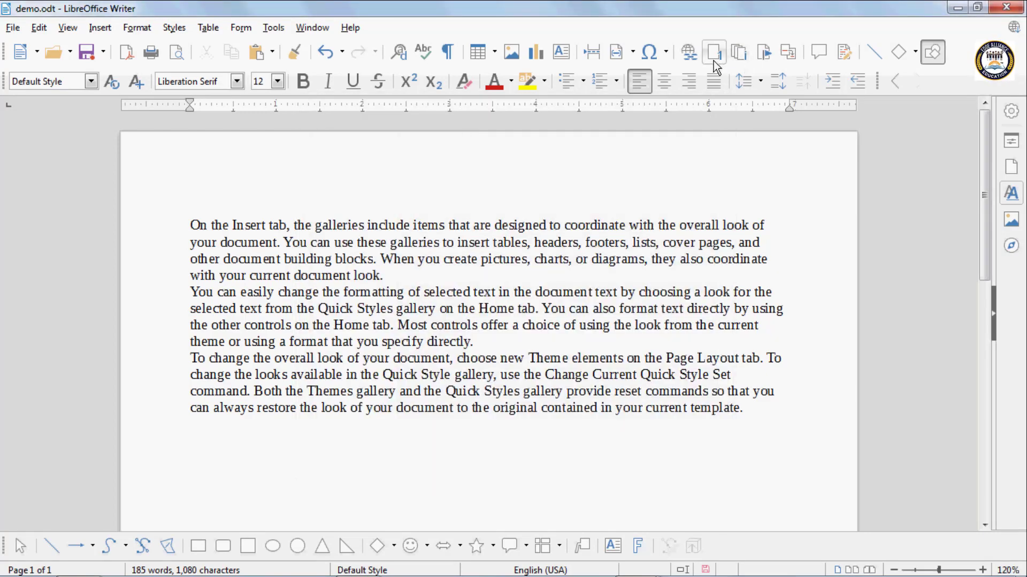
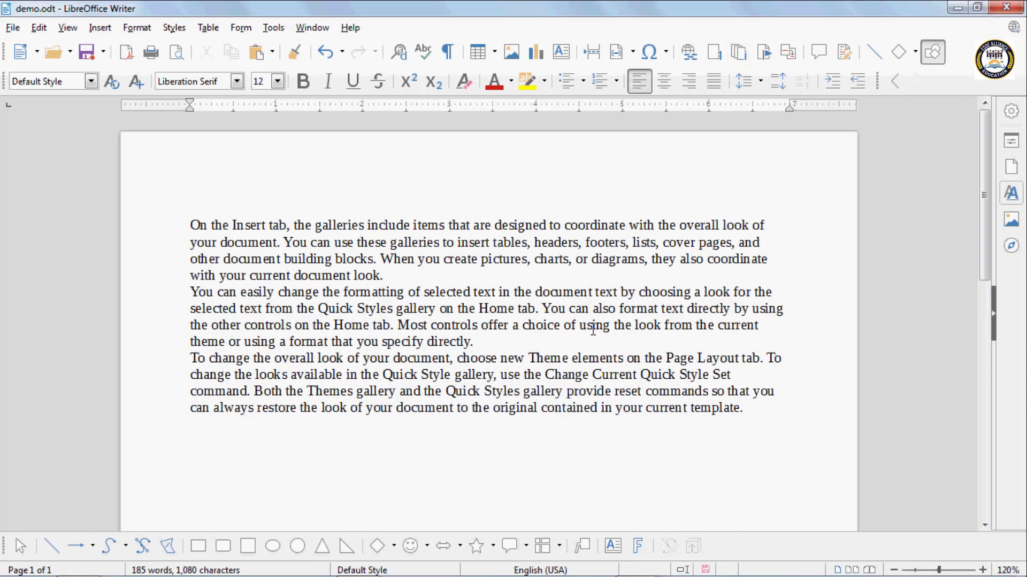
- Insert a page break after "Home tab." in the second paragraph and a footnote reading "Good" after "Insert" in the first line
key(ctrl+Return)
scroll(593, 330, up, 10)
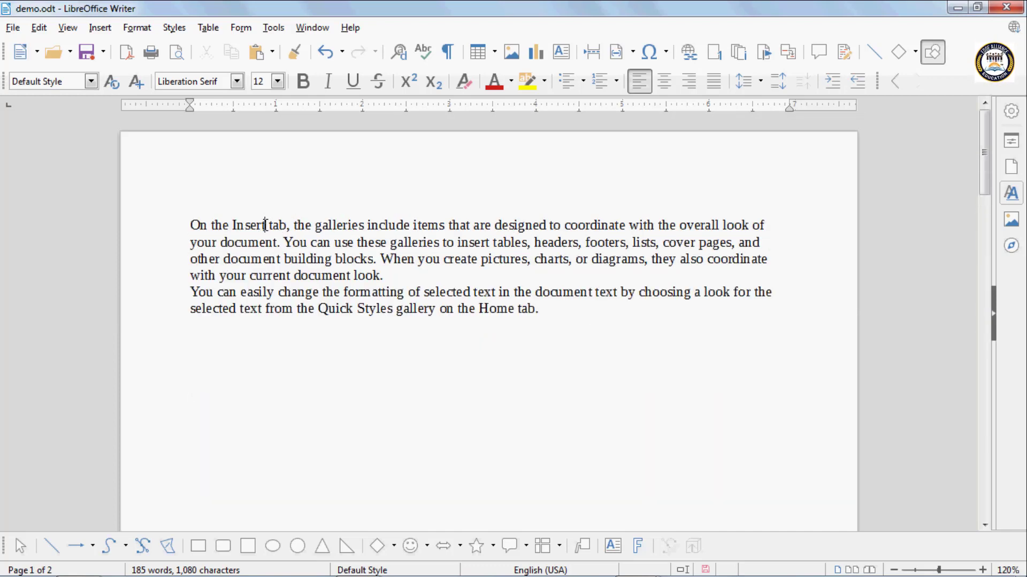
click(266, 225)
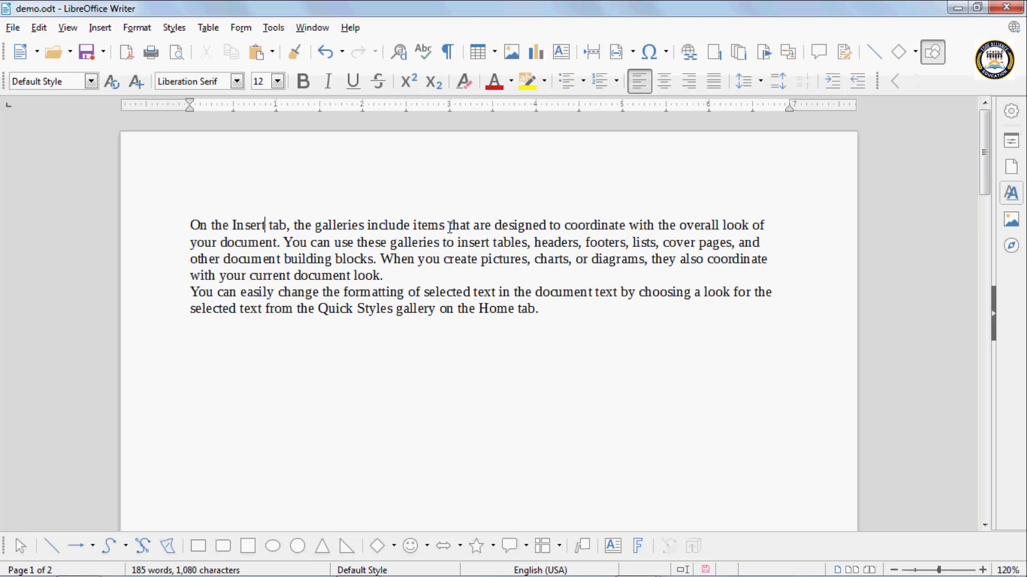
click(715, 53)
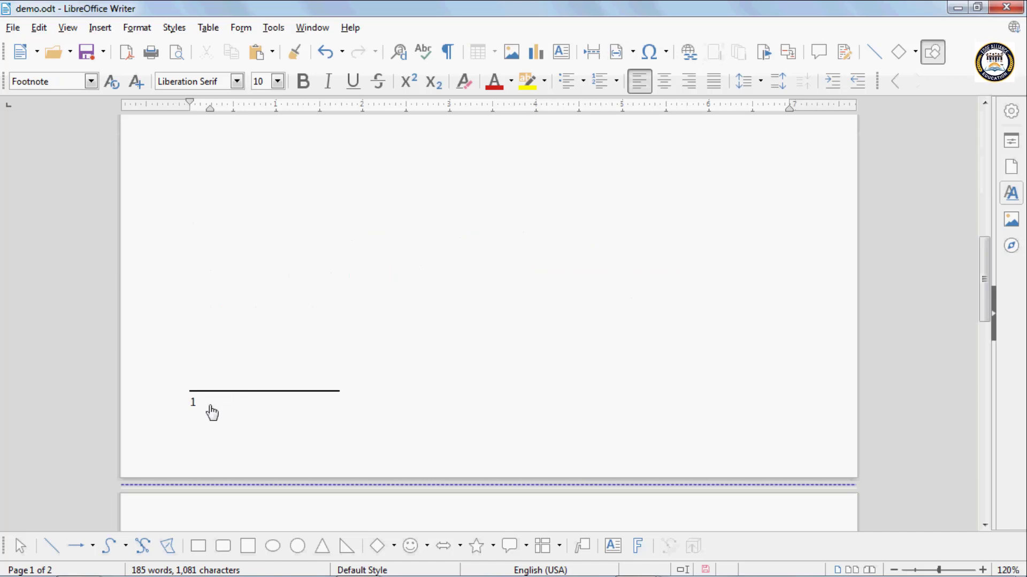
text(Good)
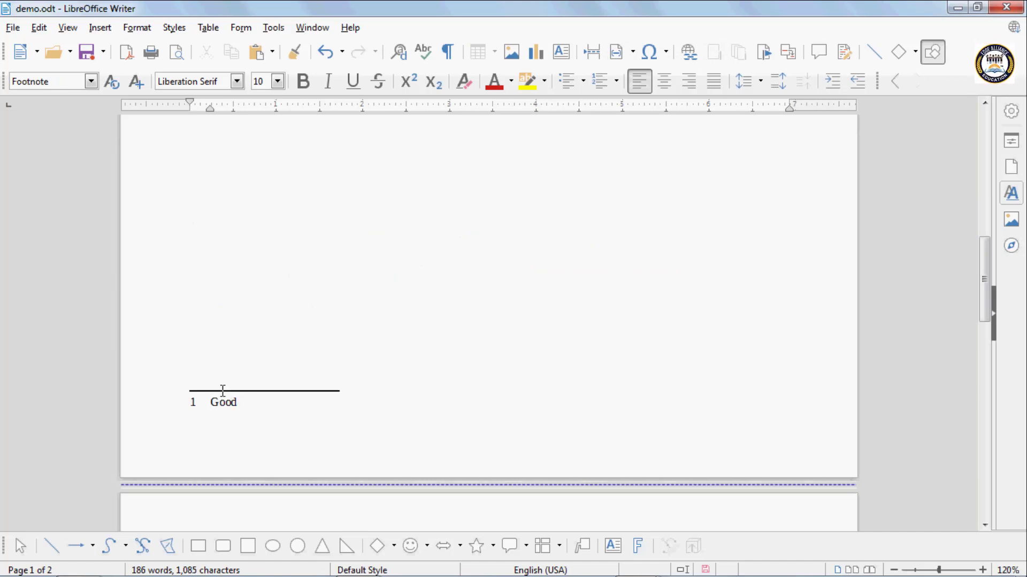
- Add a footnote reading "Hold" after the word "controls" in the first line of the second page
scroll(227, 390, down, 3)
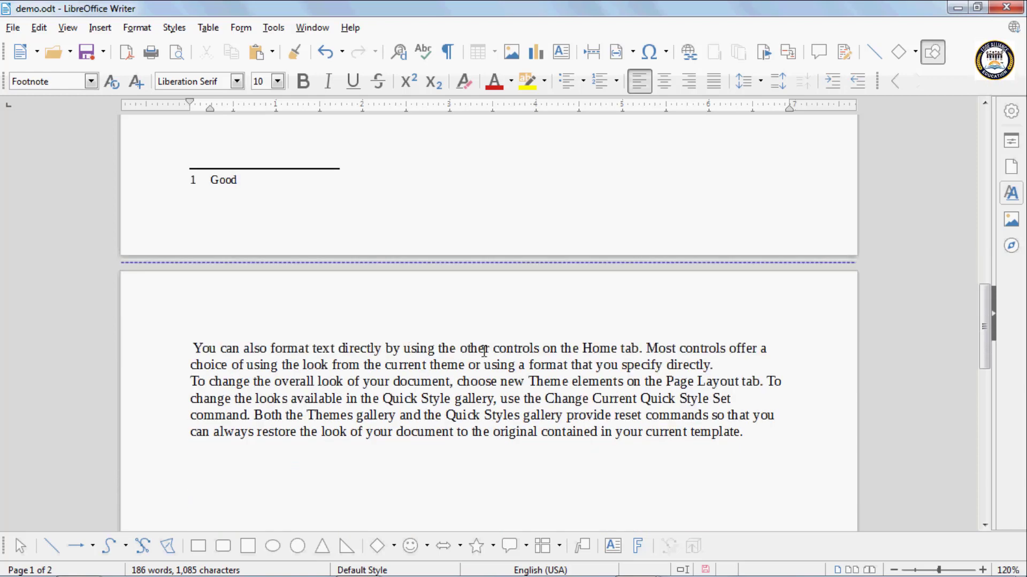
click(541, 348)
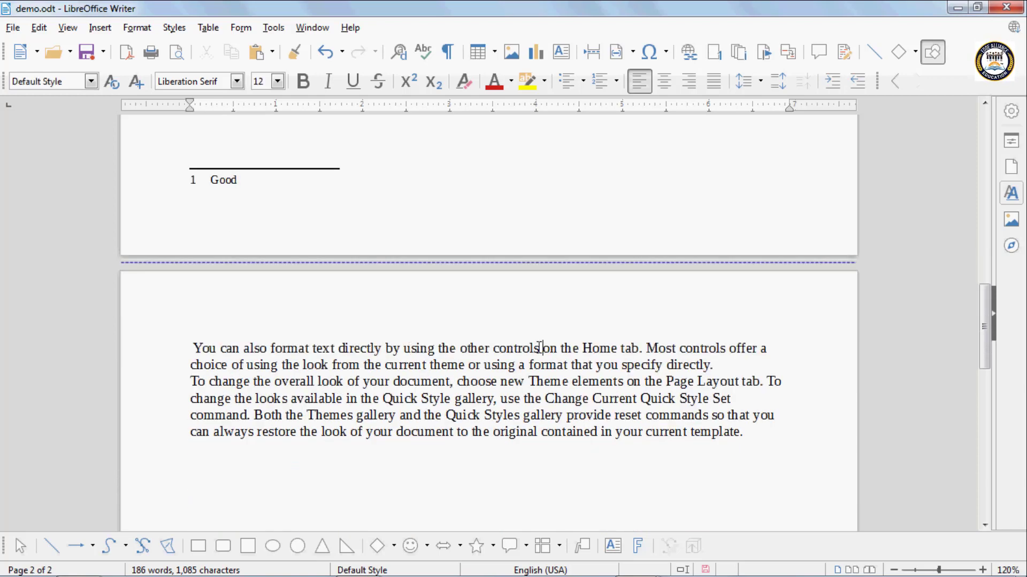
click(715, 52)
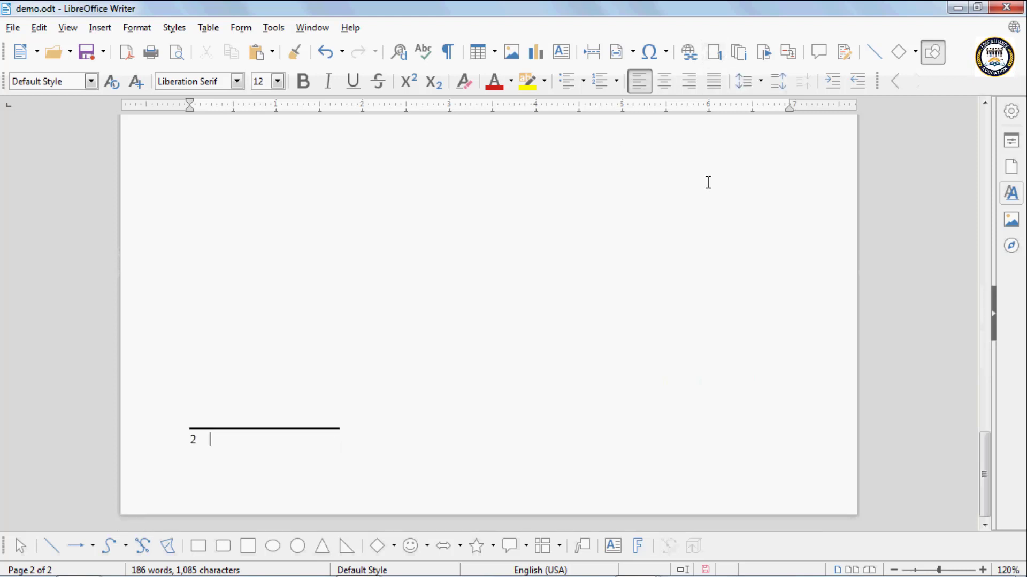
text(Hold)
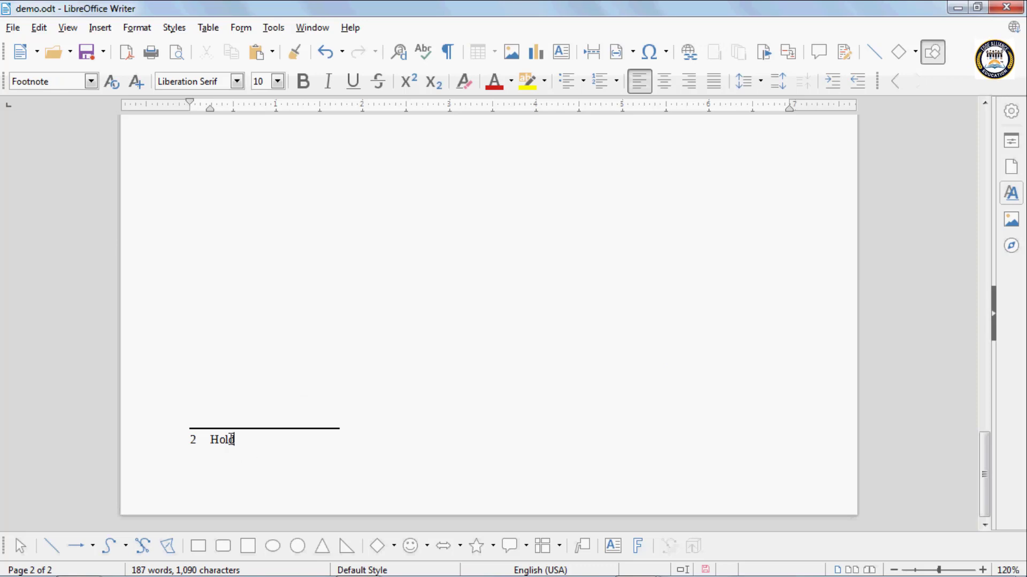
scroll(231, 439, up, 10)
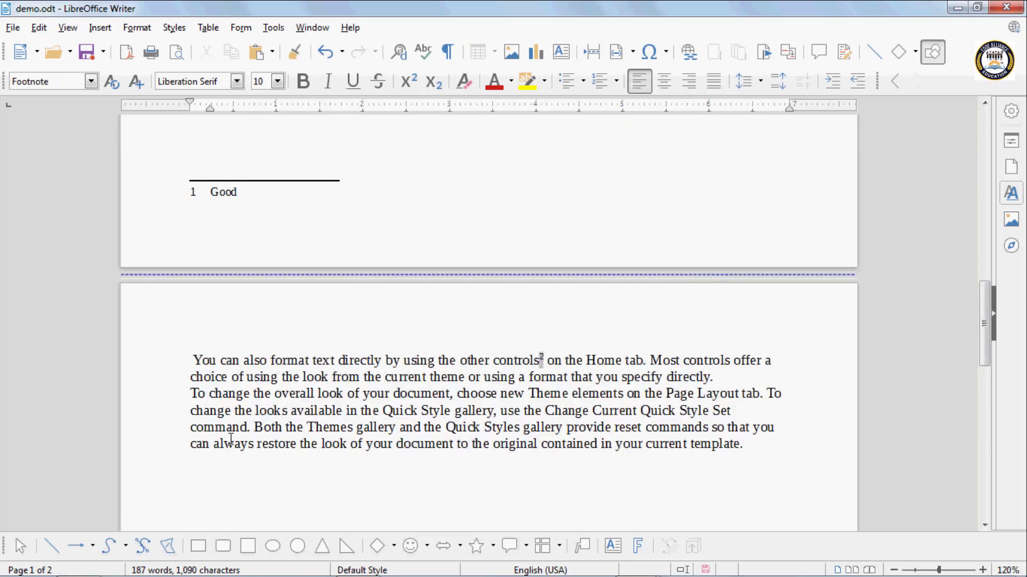
- Undo both footnotes and their text, keeping the page break
key(ctrl+z)
key(ctrl+z)
key(ctrl+z)
key(ctrl+z)
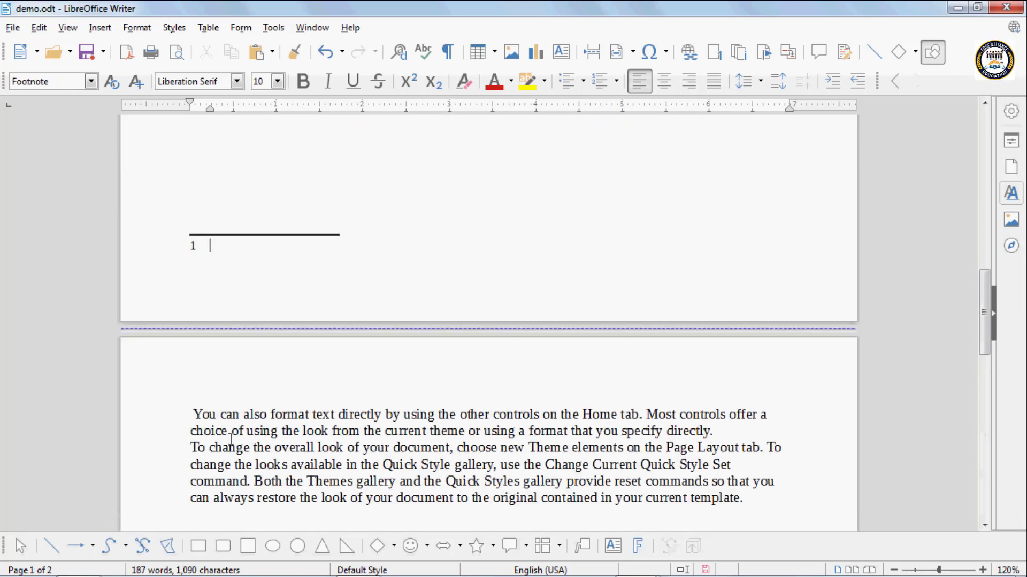
key(ctrl+z)
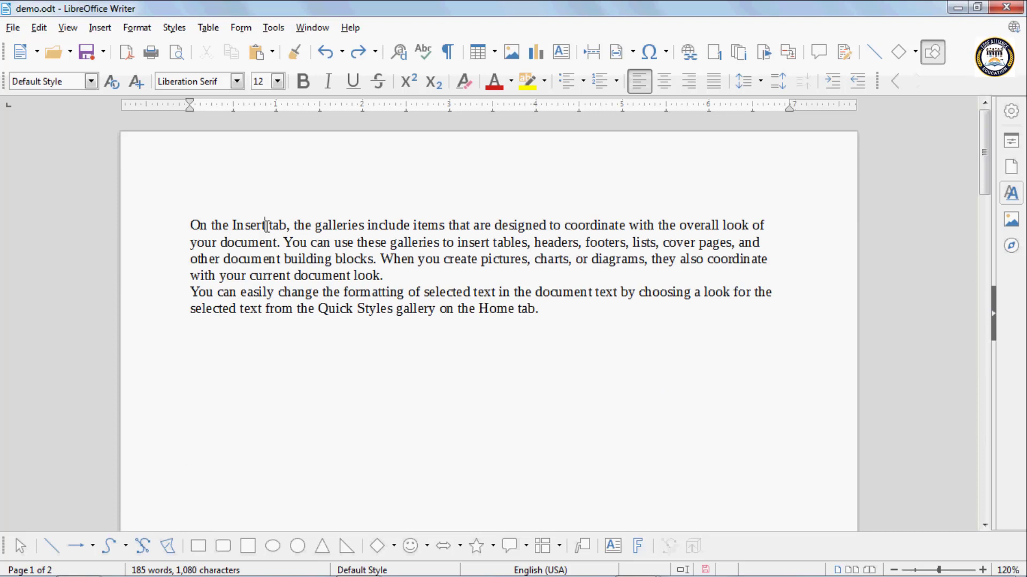
- Insert an endnote reading "Good" after the word "Insert" in the first line
click(739, 52)
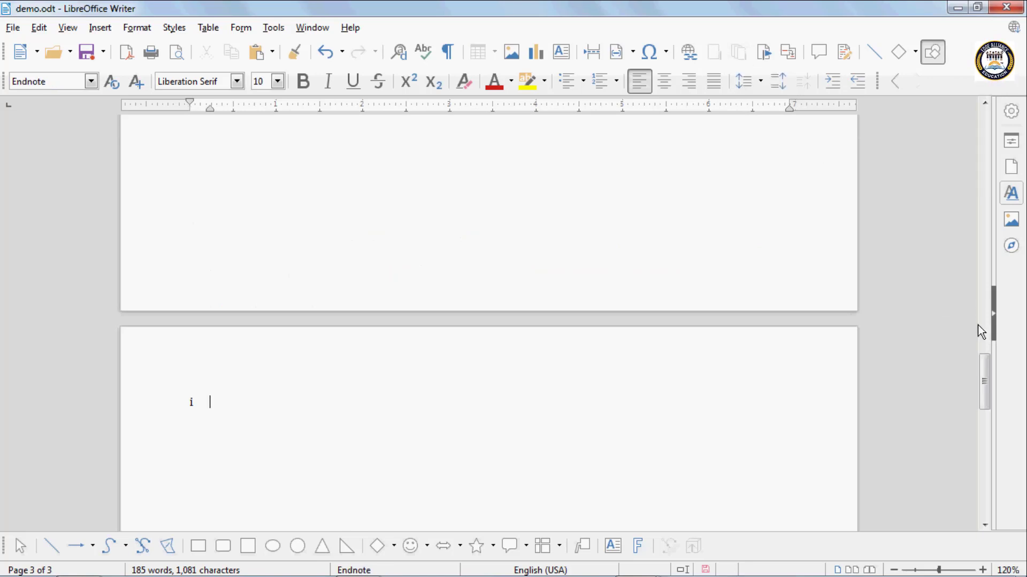
drag(984, 365, 984, 375)
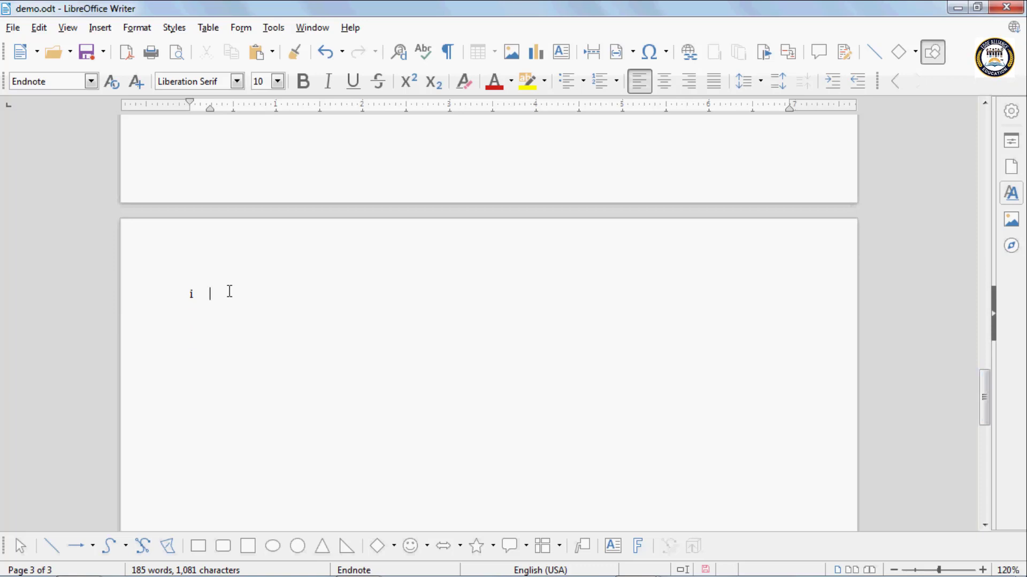
text(Good)
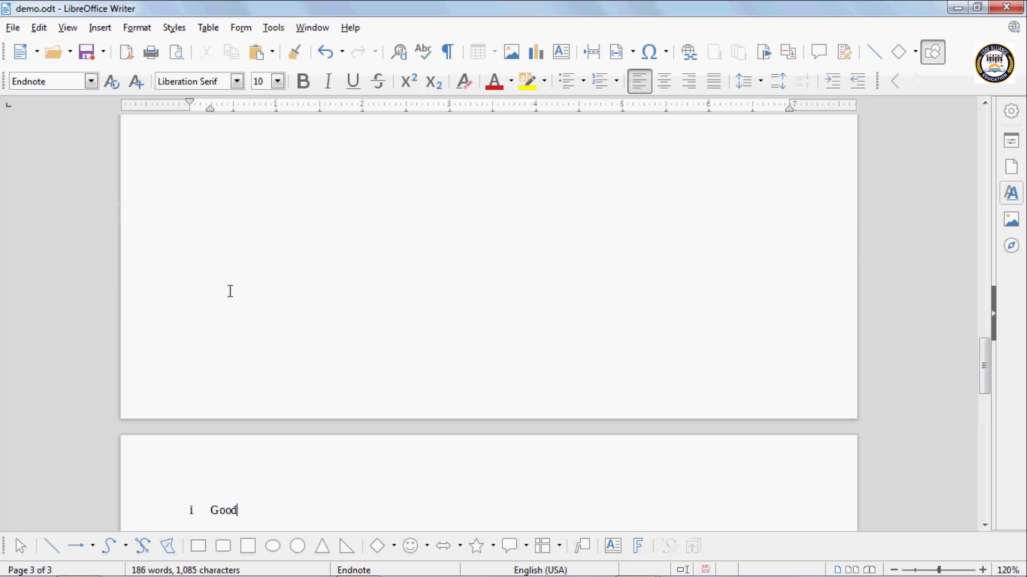
scroll(229, 291, up, 20)
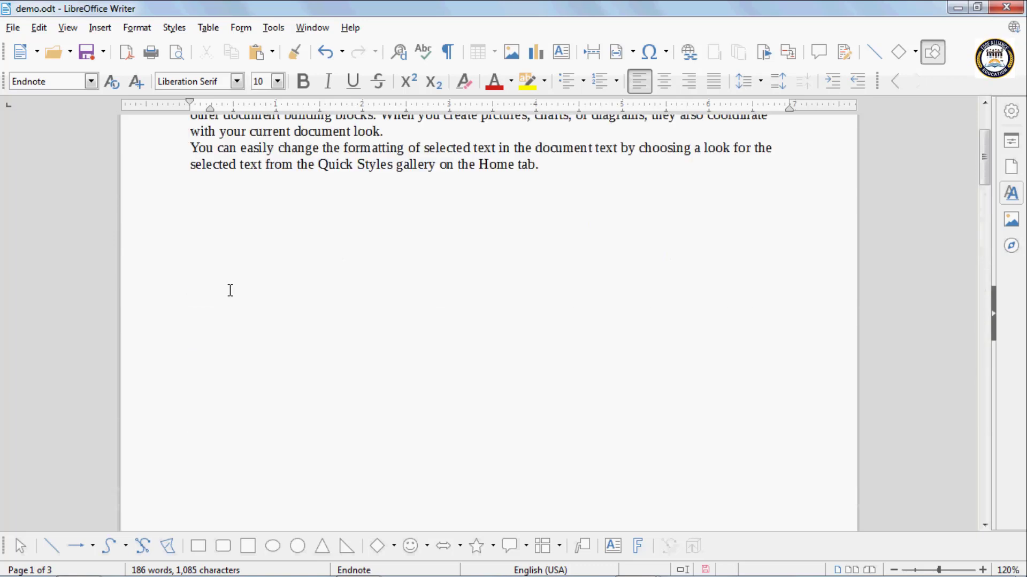
- Insert a second endnote reading "Fast" after the word "Quick" in the second paragraph and return to the body text
click(353, 166)
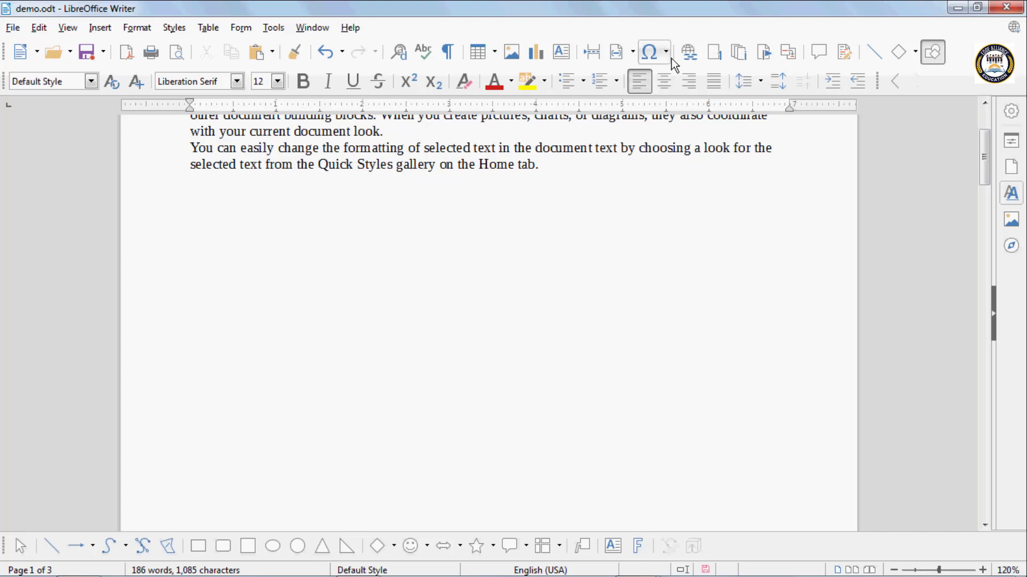
click(745, 53)
text(Fa)
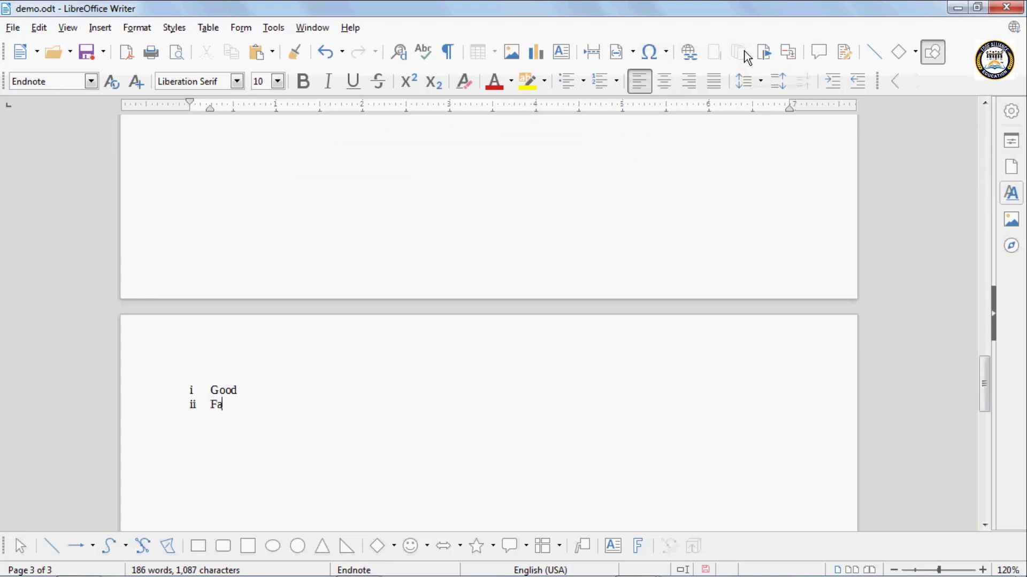
text(st)
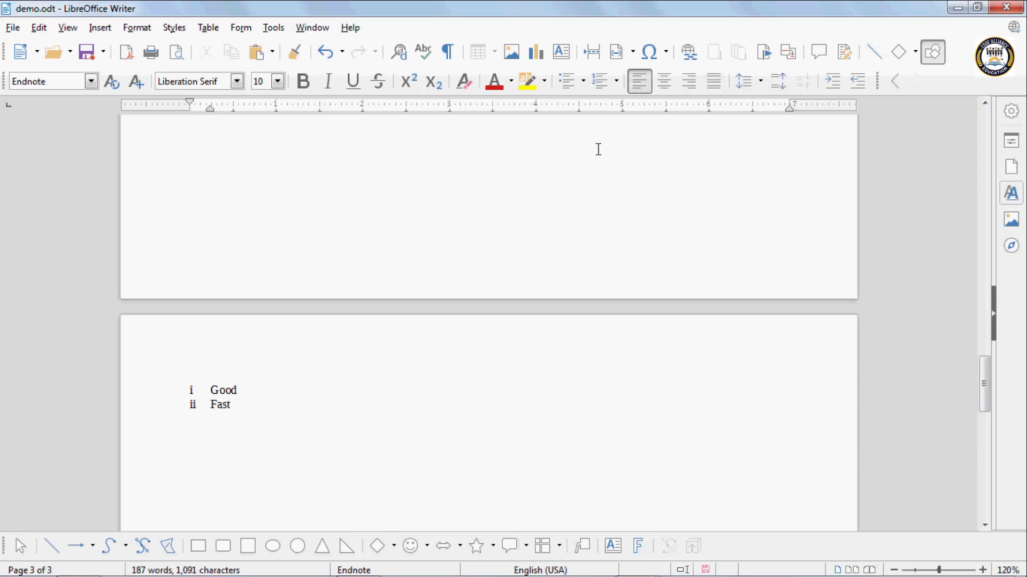
click(441, 199)
scroll(440, 199, up, 10)
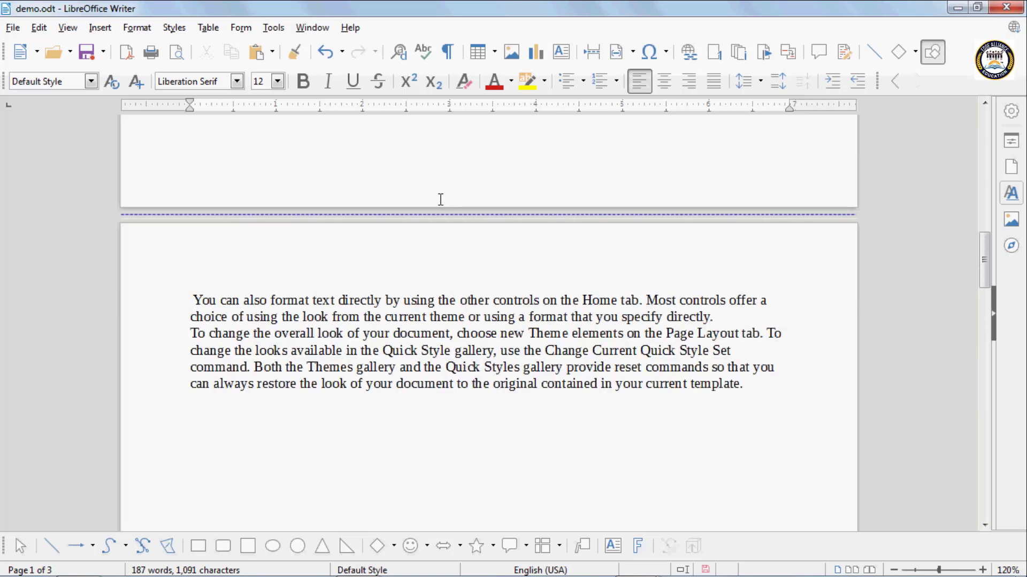
- Undo both endnotes and the page break in the second paragraph
key(ctrl+z)
key(ctrl+z)
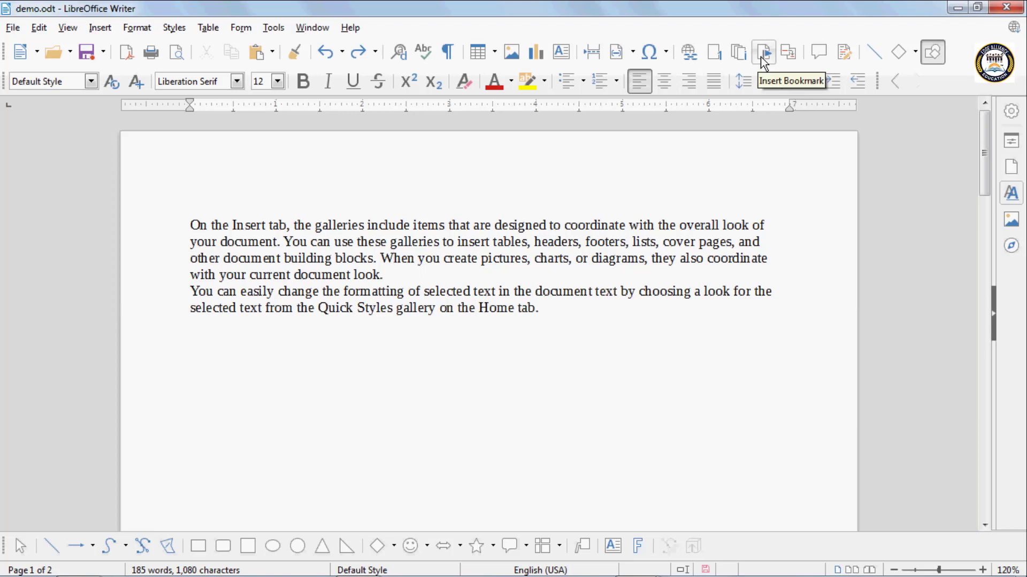
key(ctrl+z)
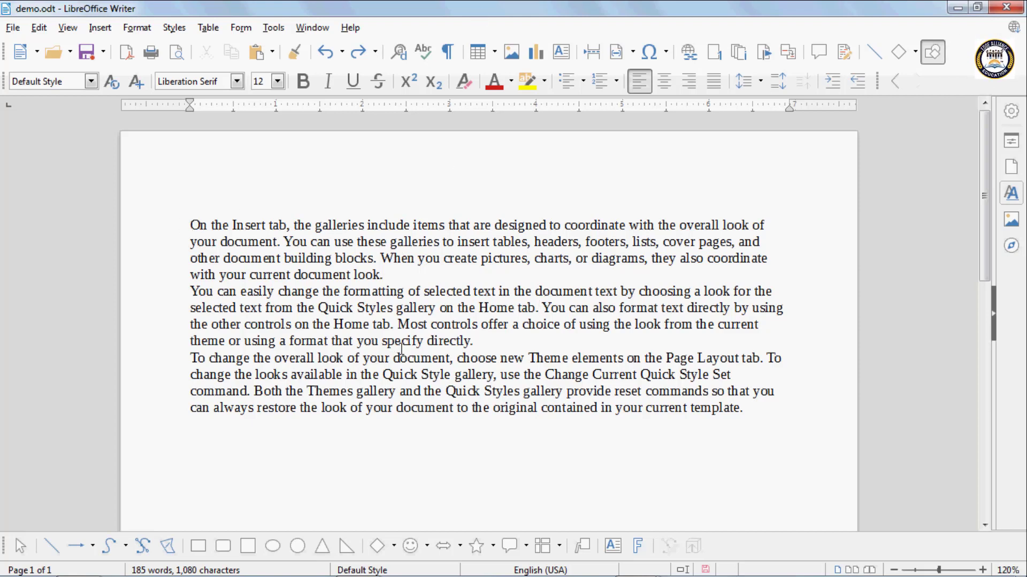
- Bookmark the opening words "On the Insert tab, the galleries" under the name "text 1"
click(178, 221)
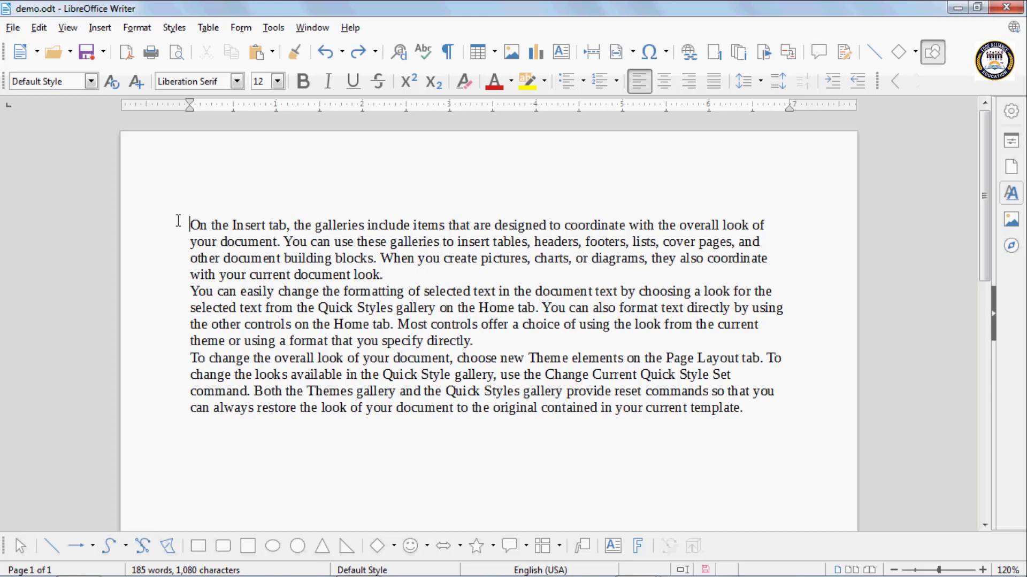
drag(178, 221, 368, 229)
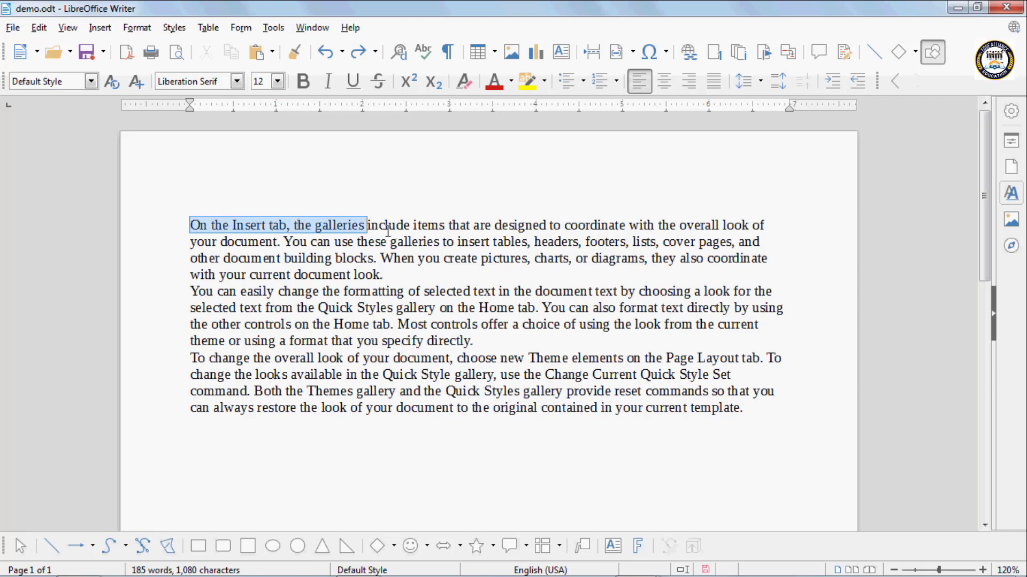
click(765, 53)
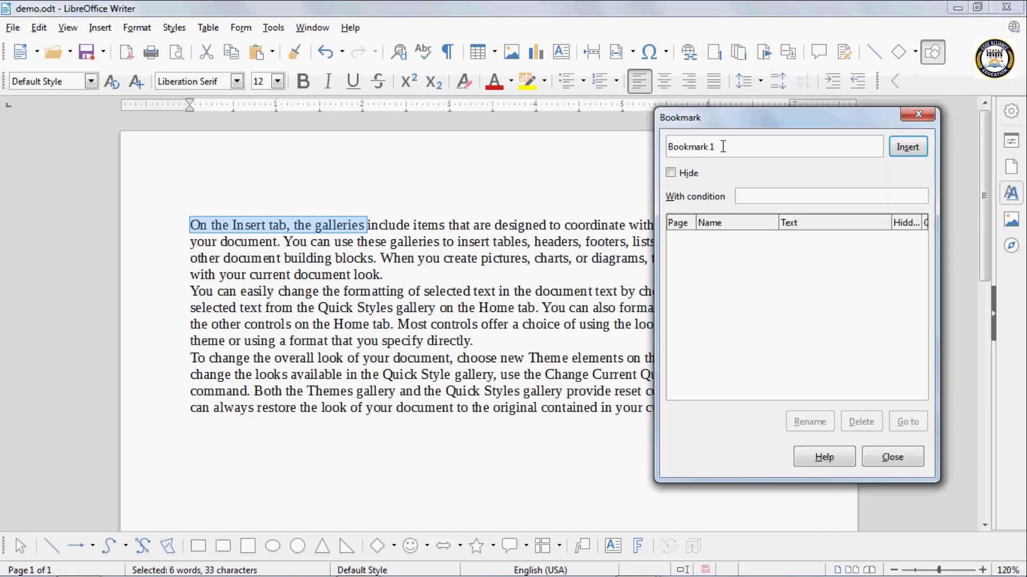
drag(723, 147, 604, 141)
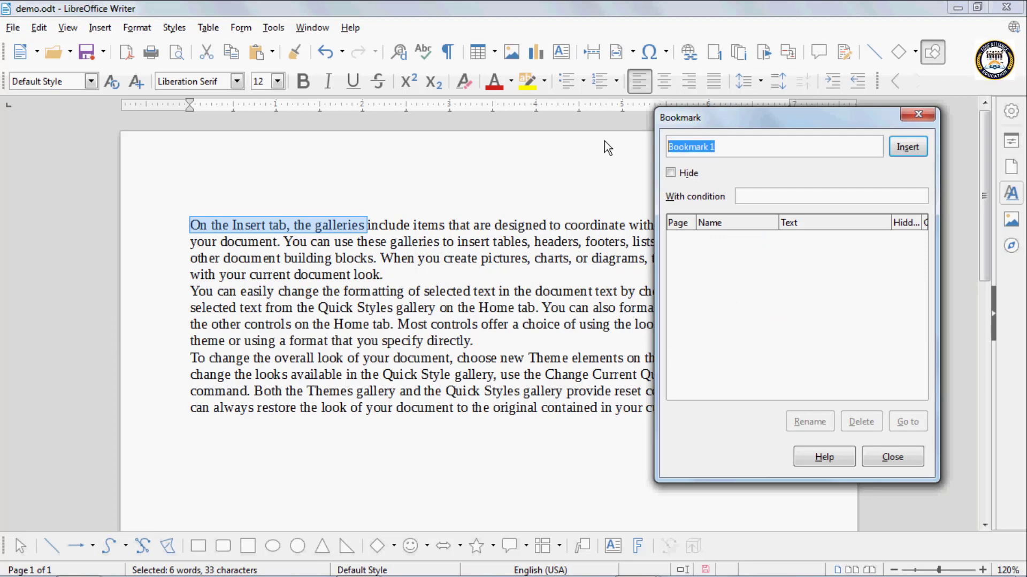
key(BackSpace)
text(text)
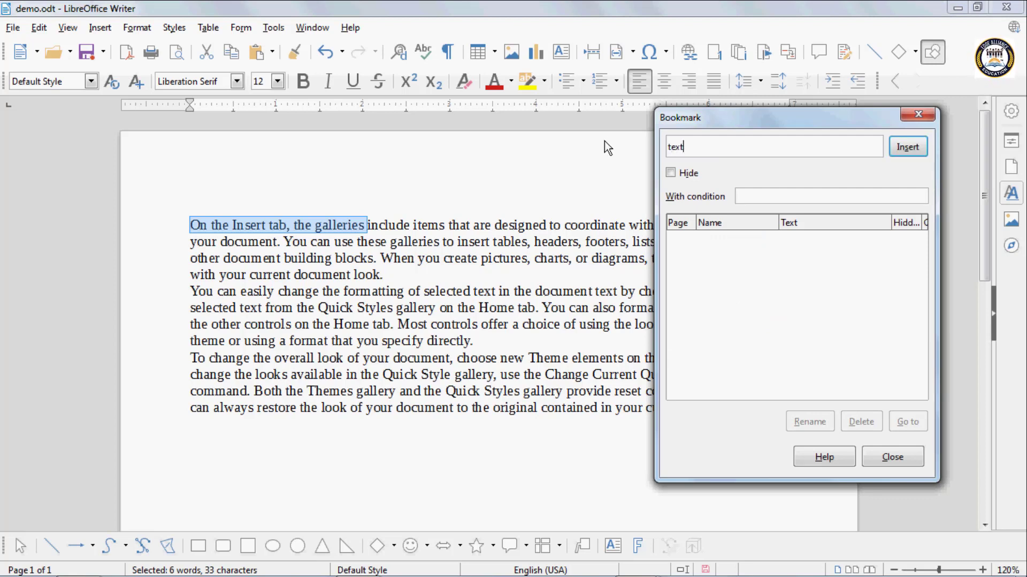
text( 1)
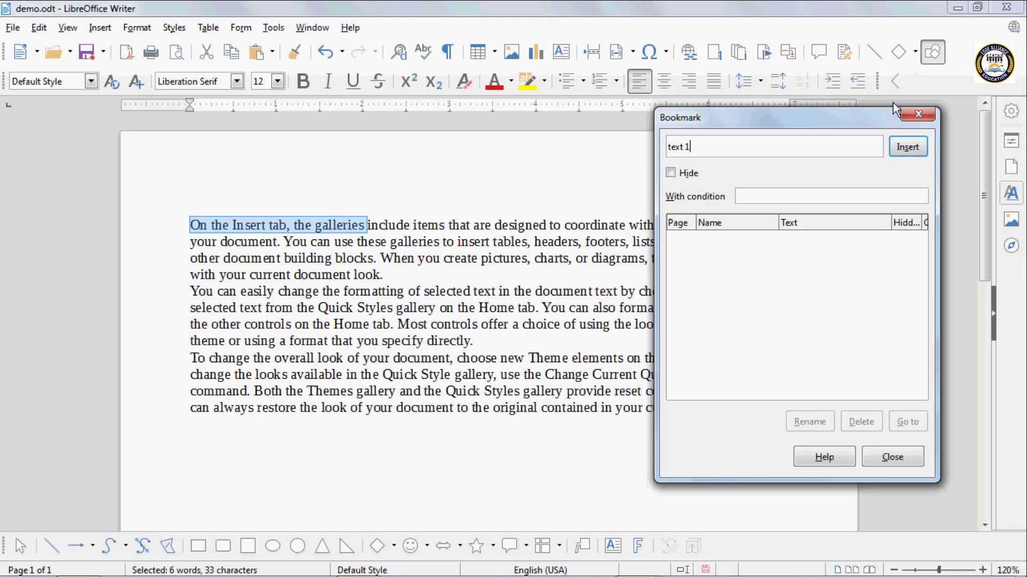
click(918, 145)
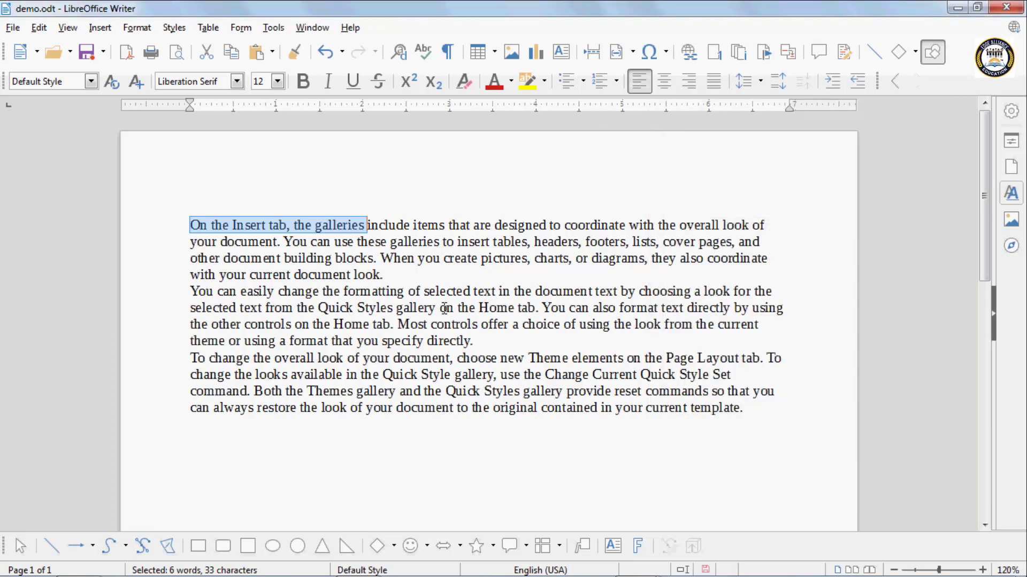
- Bookmark the words "on the Home tab. You can" in the second paragraph under the name "Text 2"
drag(440, 309, 590, 307)
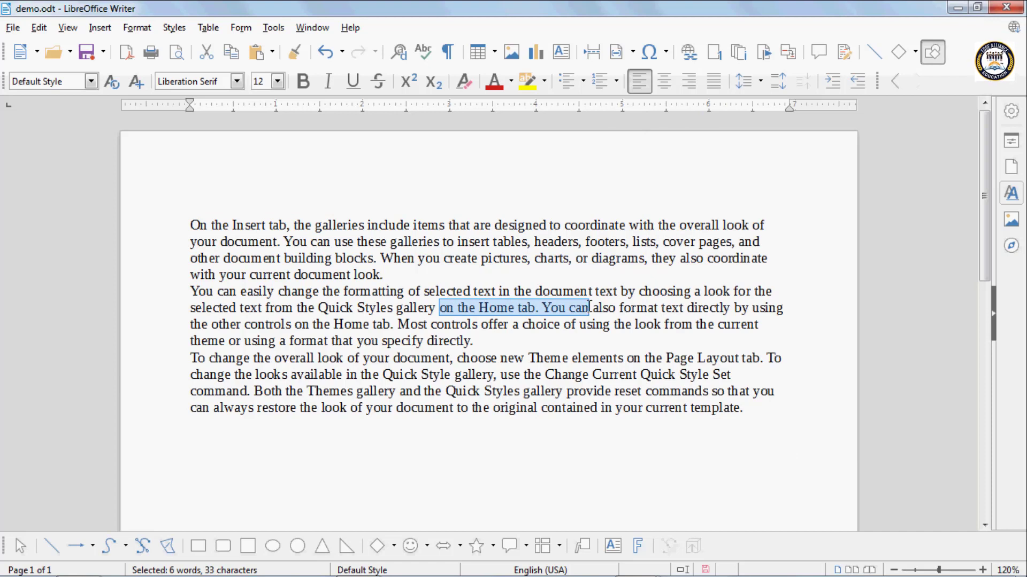
click(761, 57)
drag(729, 148, 518, 137)
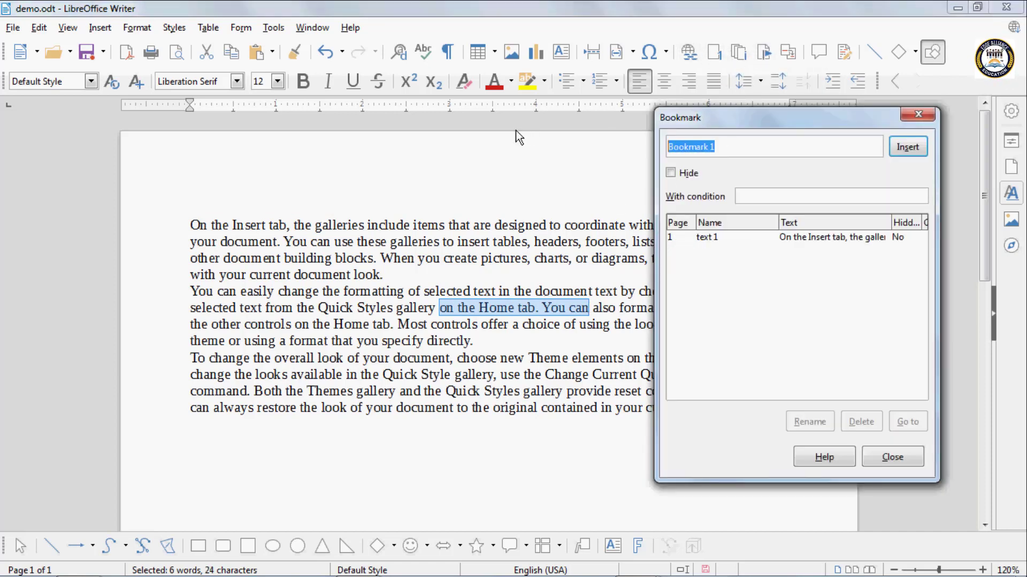
text(Text 2)
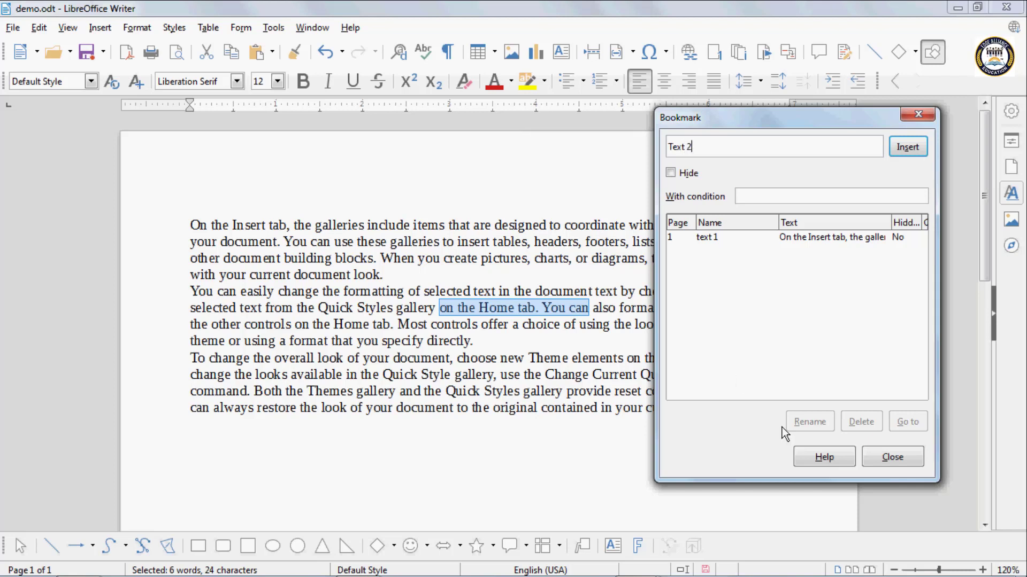
click(903, 152)
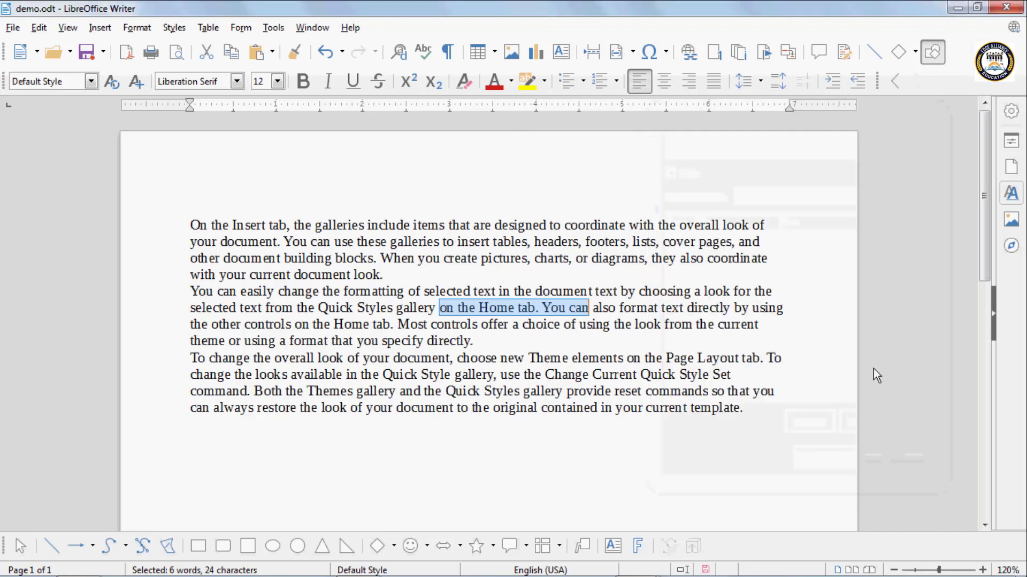
- Jump to the bookmarked passages "text 1" and "Text 2" from the list of bookmarks and return to the document
click(754, 434)
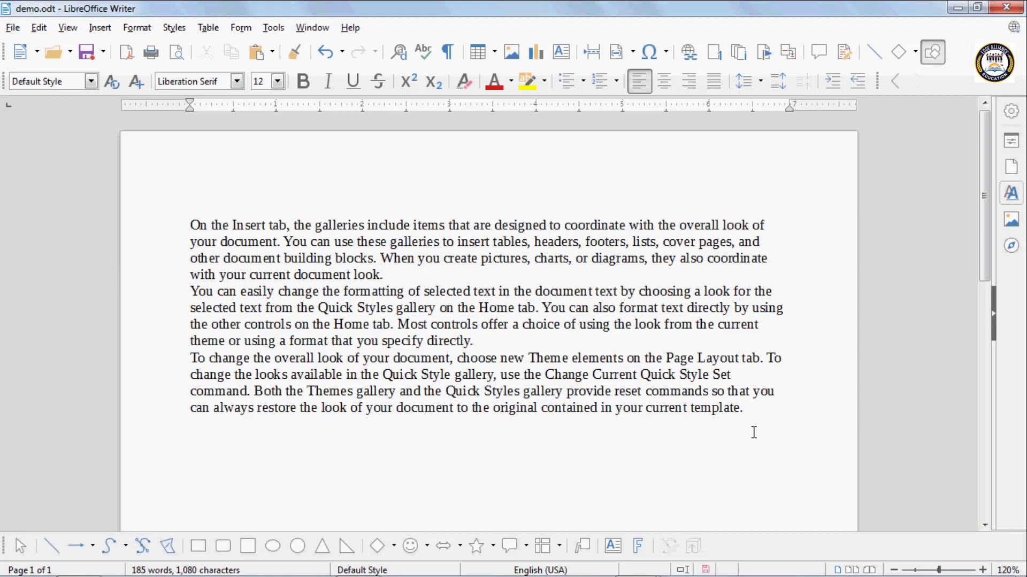
click(766, 56)
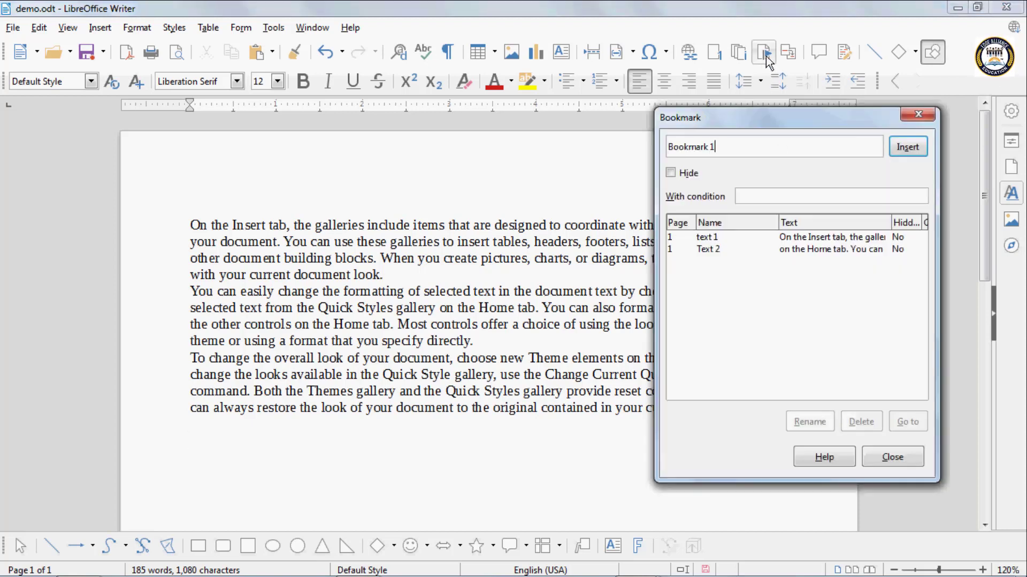
click(705, 237)
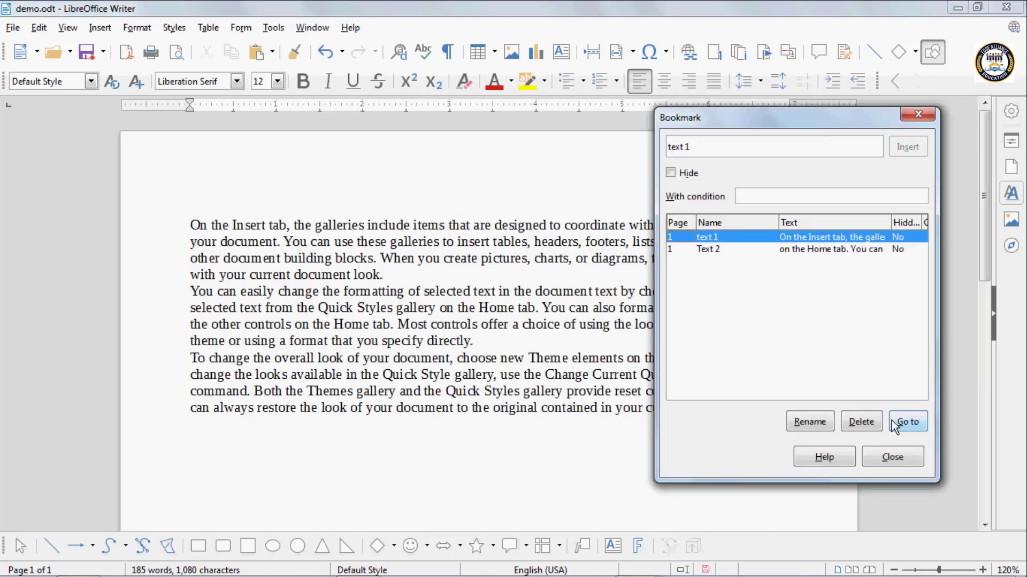
click(908, 422)
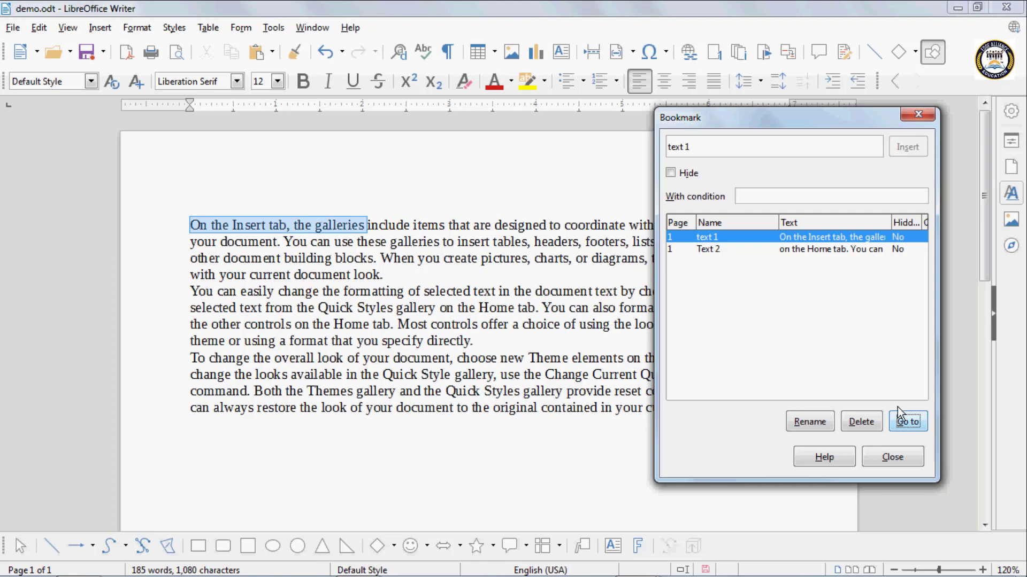
click(710, 253)
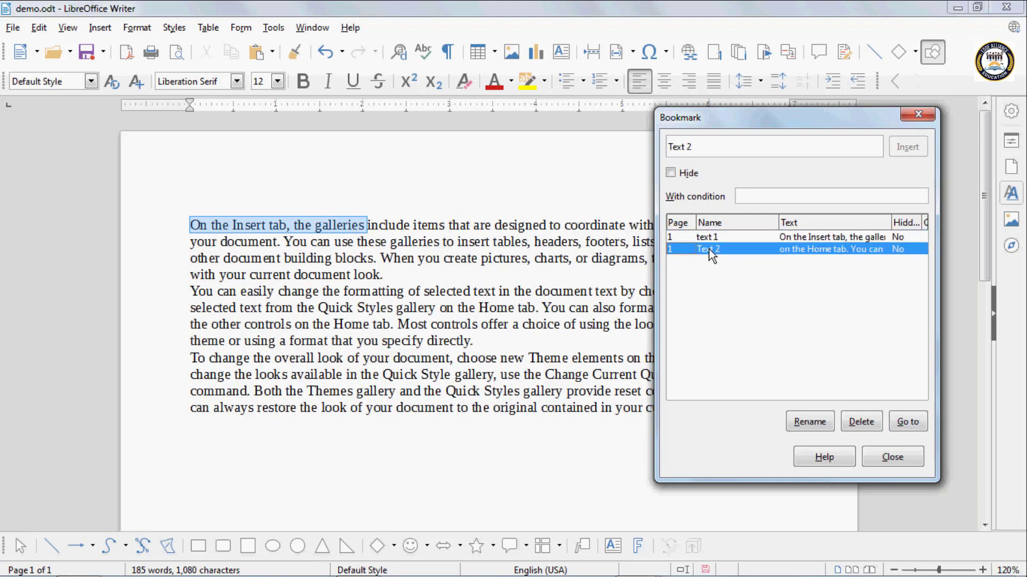
click(908, 422)
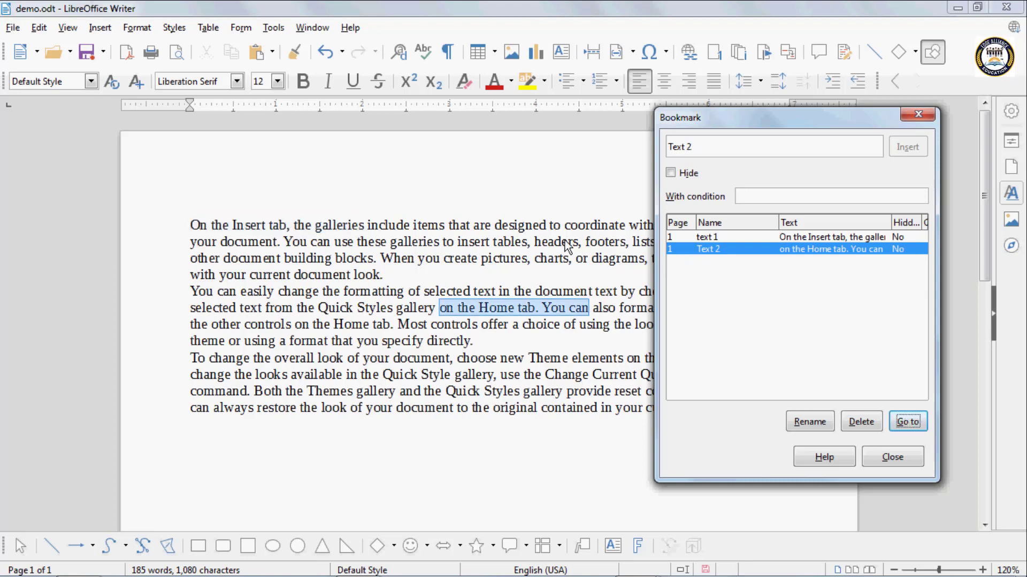
click(701, 237)
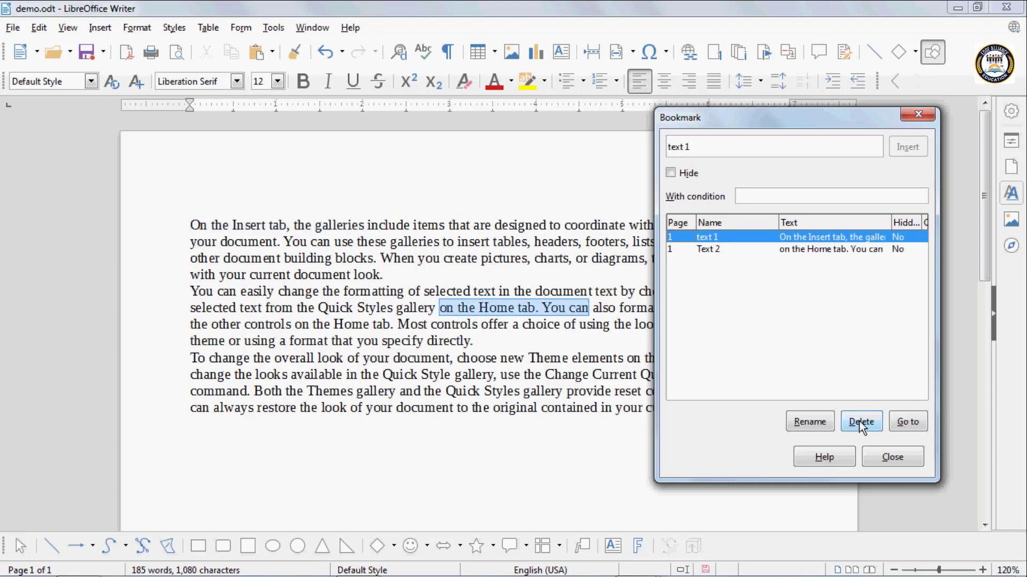
click(891, 458)
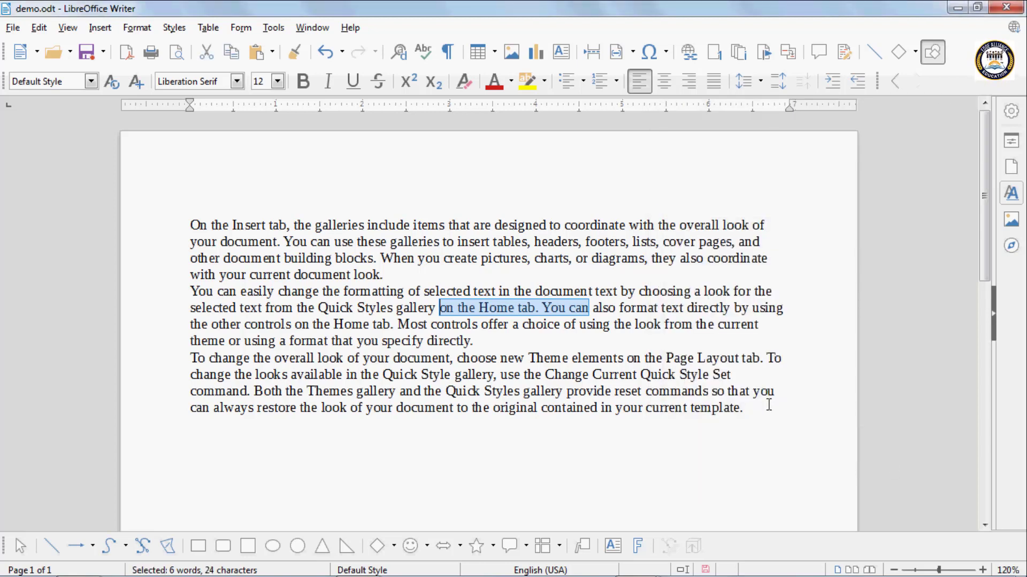
- Add two new lines after the end of the last paragraph
click(765, 416)
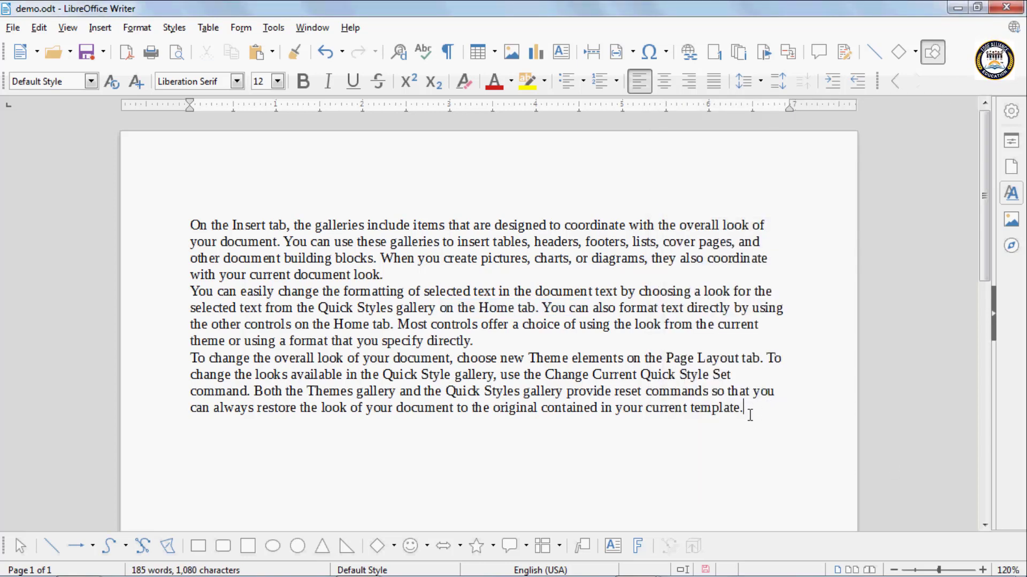
key(Return)
key(Return)
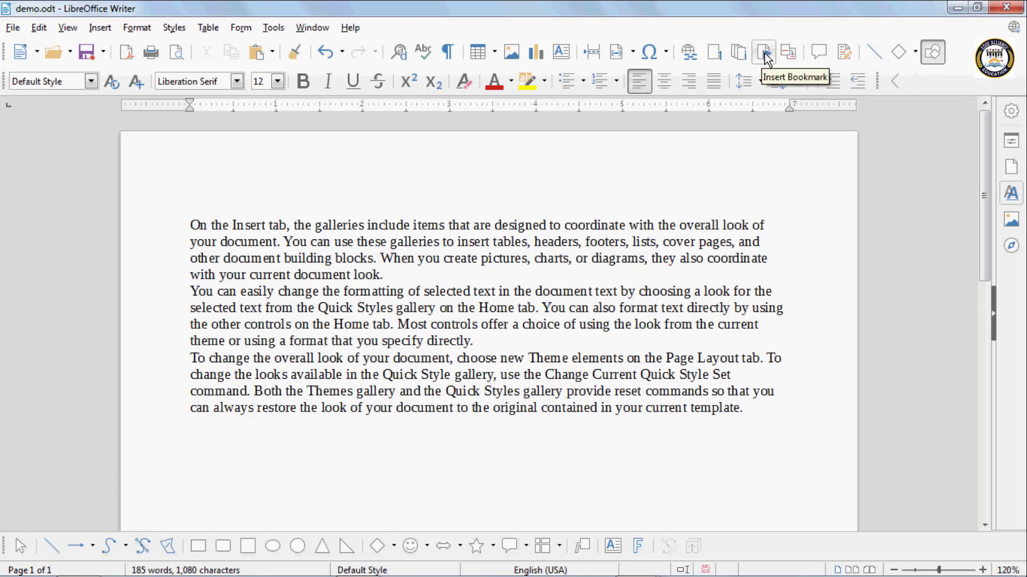
- Review the cross-reference types Set Reference, Insert Reference, Headings, Numbered Paragraphs and Bookmarks without inserting anything
click(787, 53)
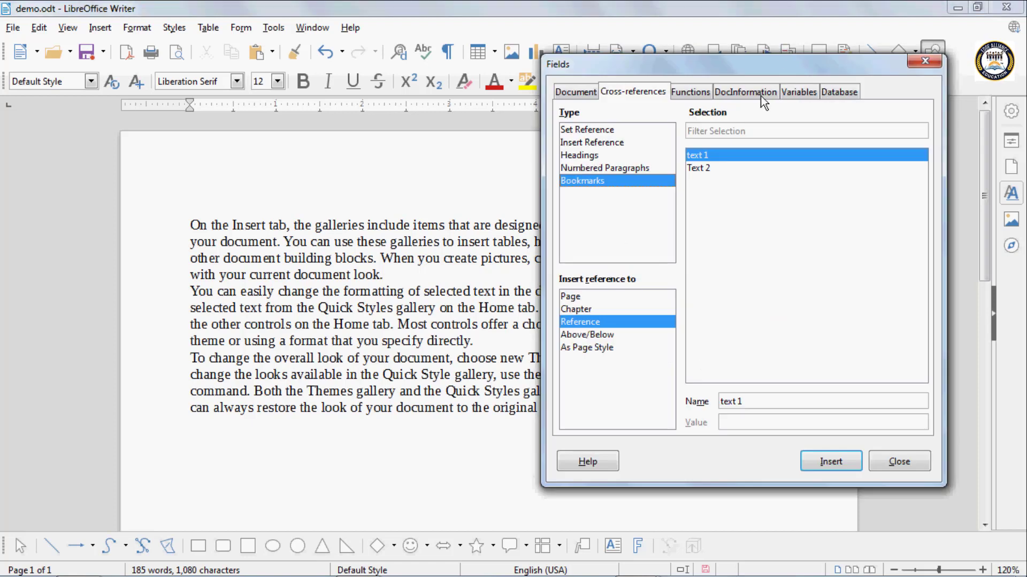
click(588, 130)
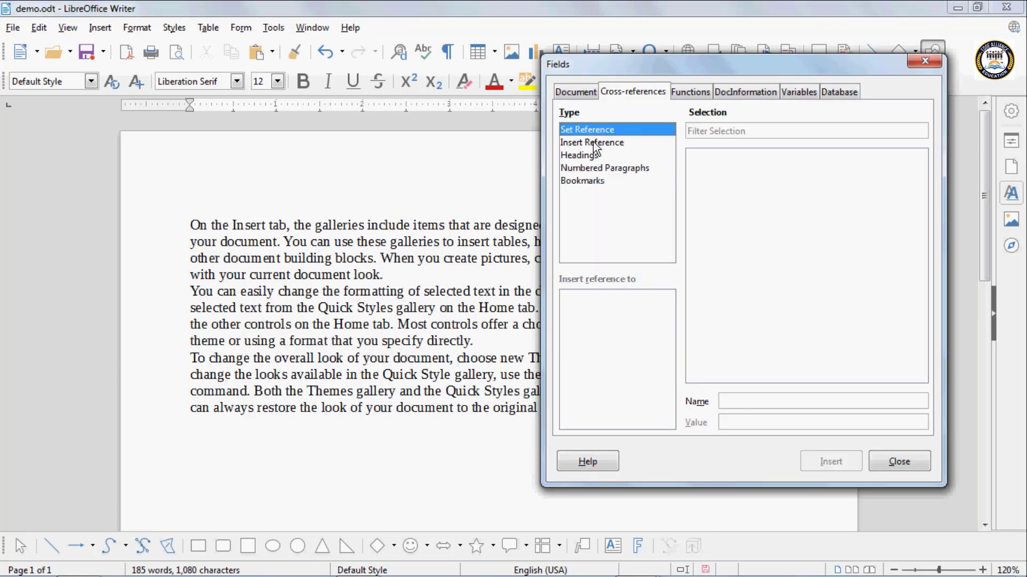
click(594, 143)
click(594, 156)
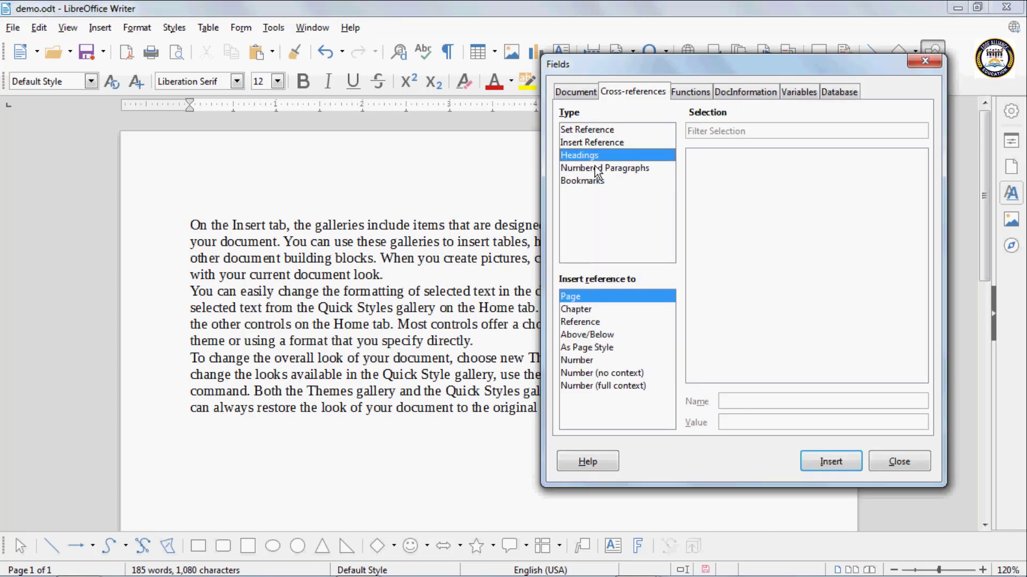
click(595, 168)
click(592, 181)
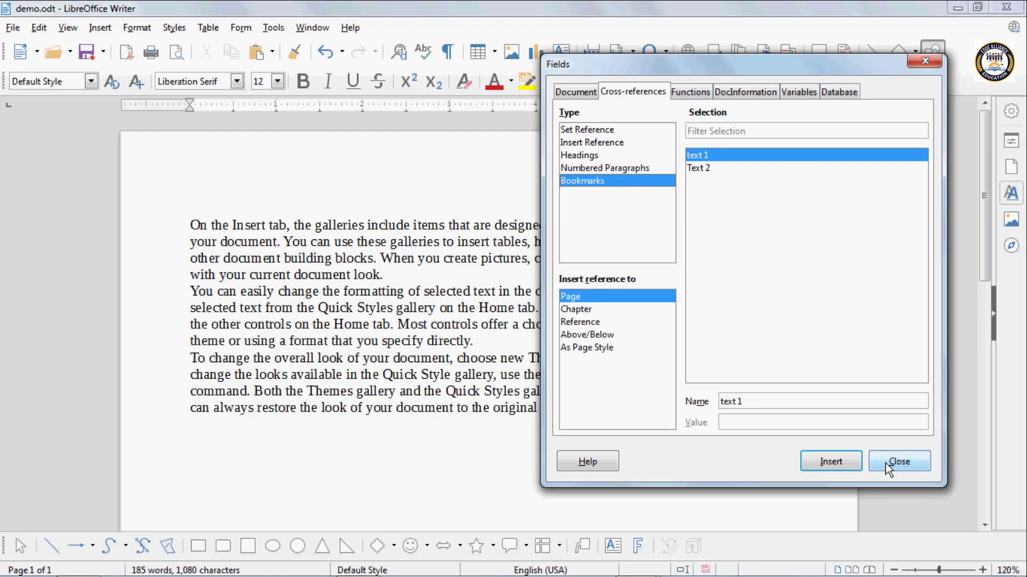
click(899, 462)
- Insert a cross-reference to the bookmark "text 1" below the last paragraph, using the Reference format
scroll(250, 406, down, 3)
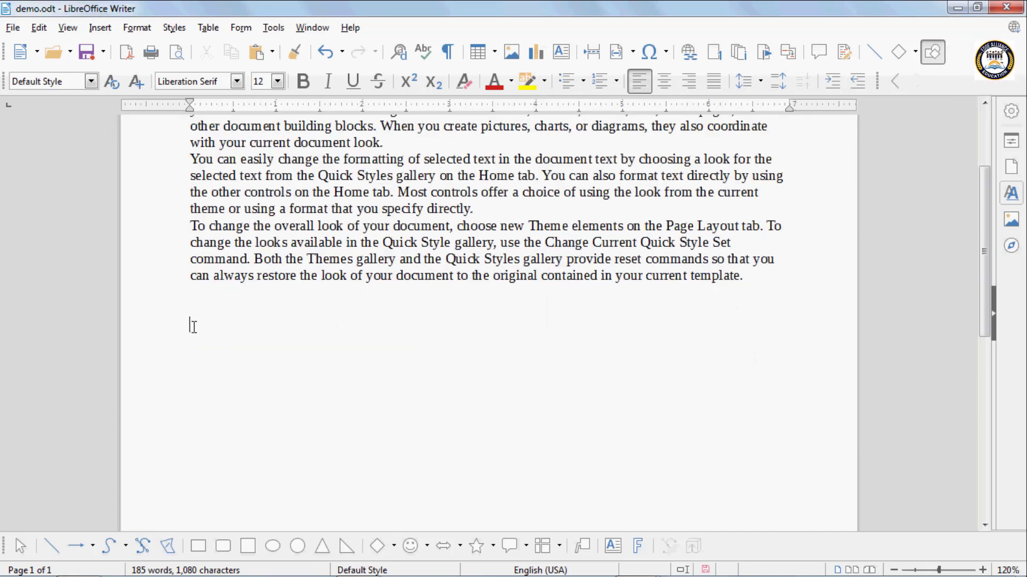
click(792, 56)
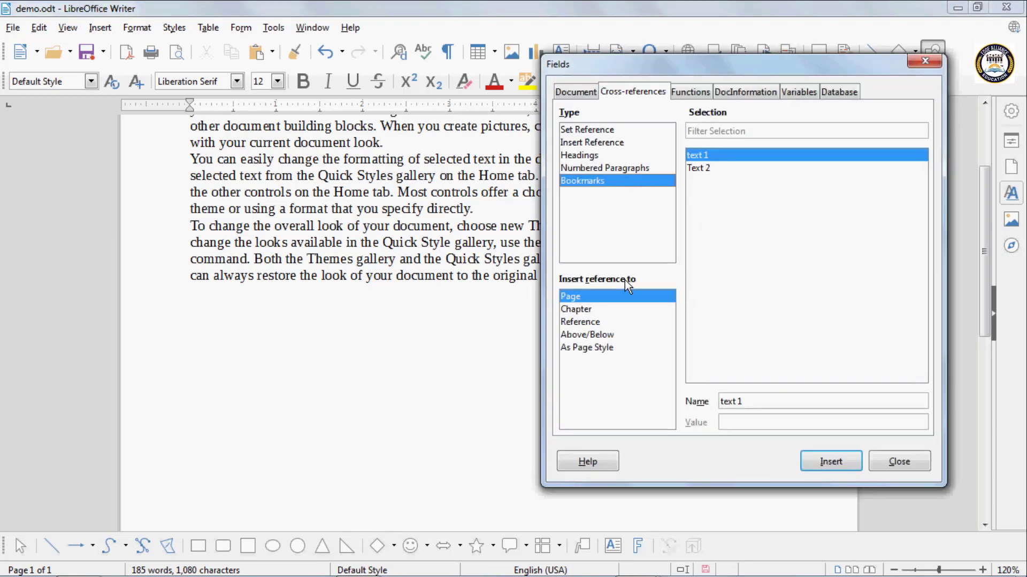
click(594, 323)
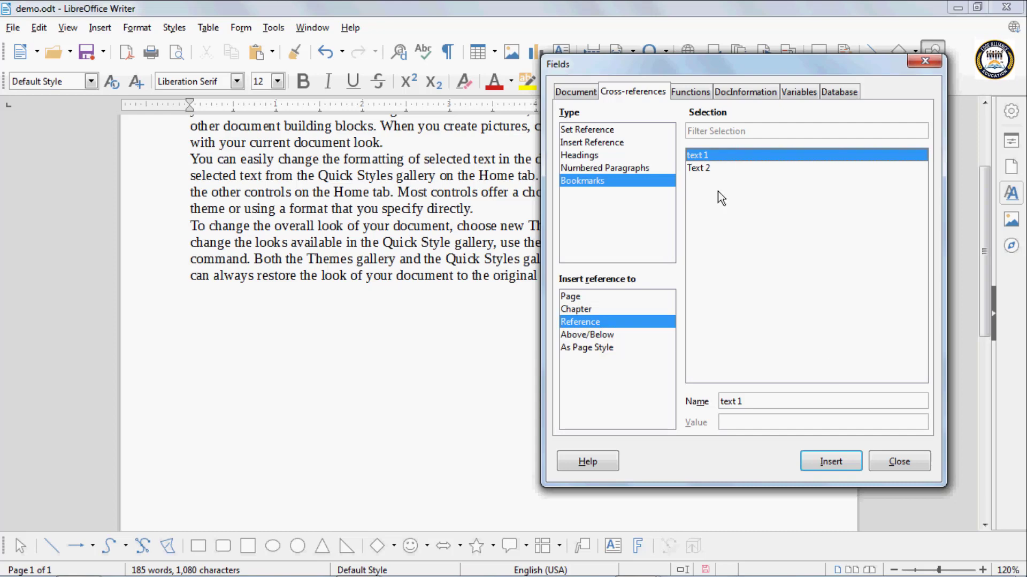
click(826, 463)
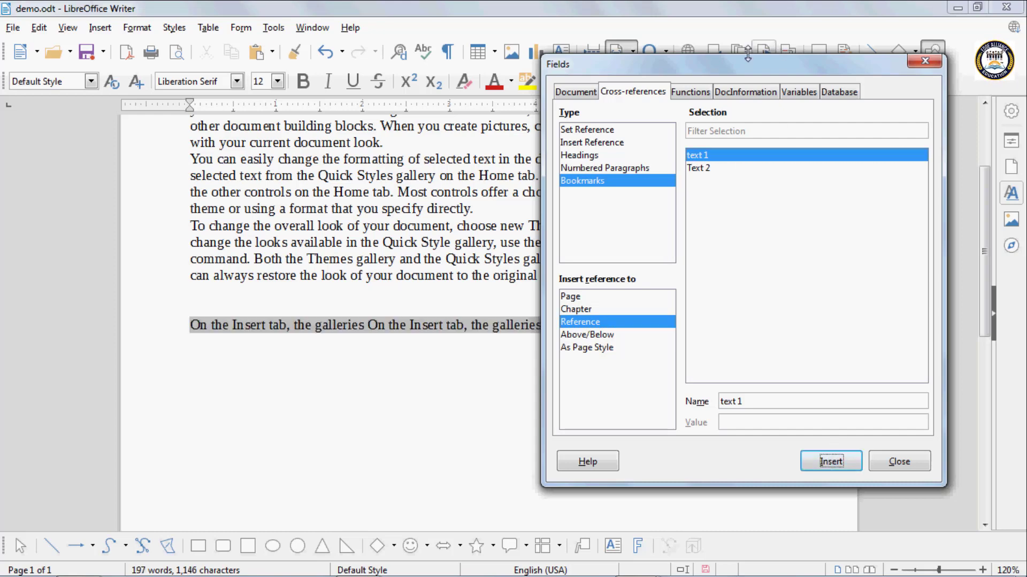
- Insert a cross-reference to the bookmark "Text 2" in Reference format a few lines below the "text 1" reference
mouse_move(716, 62)
mouse_down()
mouse_move(880, 222)
mouse_move(771, 70)
mouse_up()
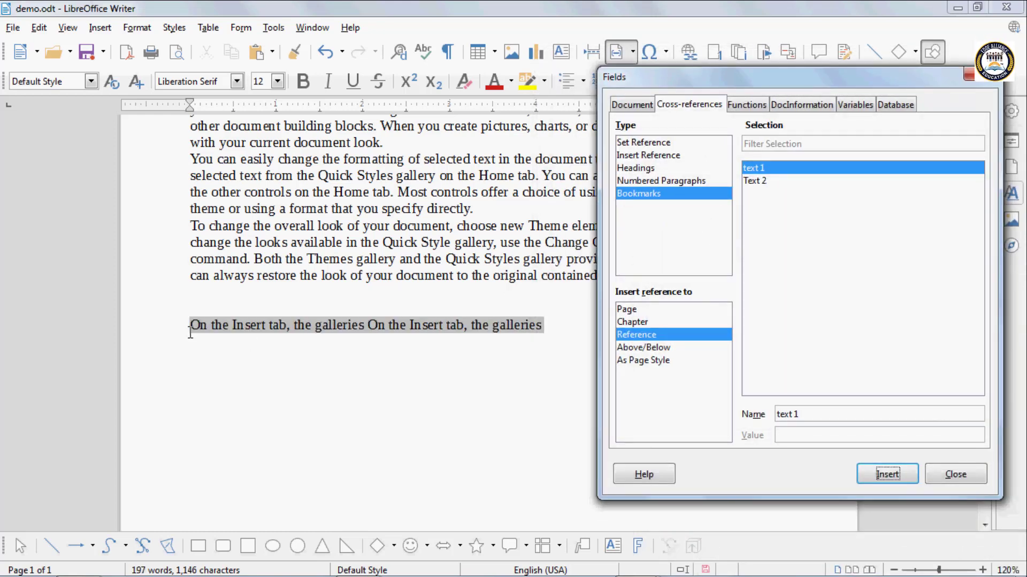
click(551, 324)
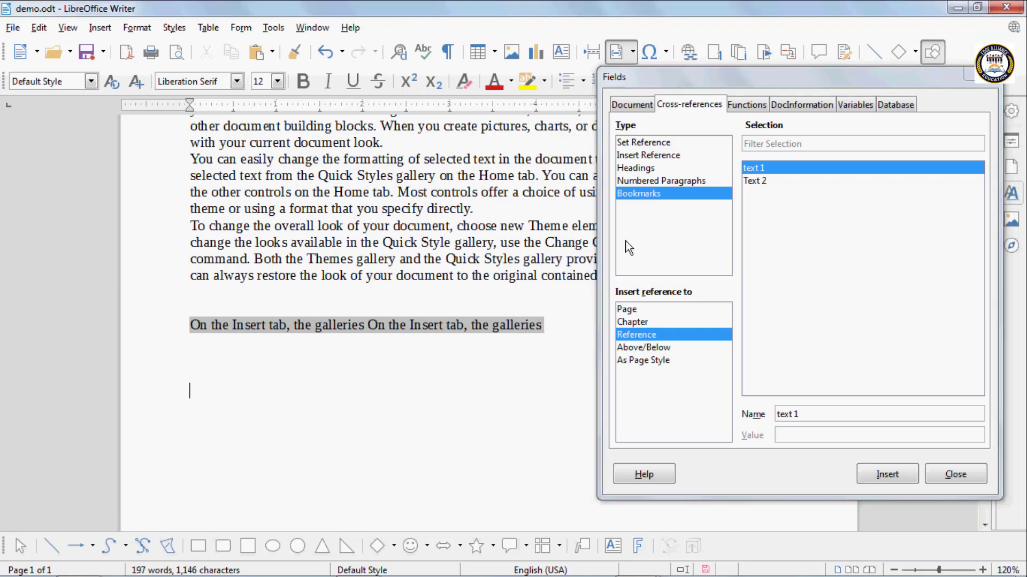
click(755, 181)
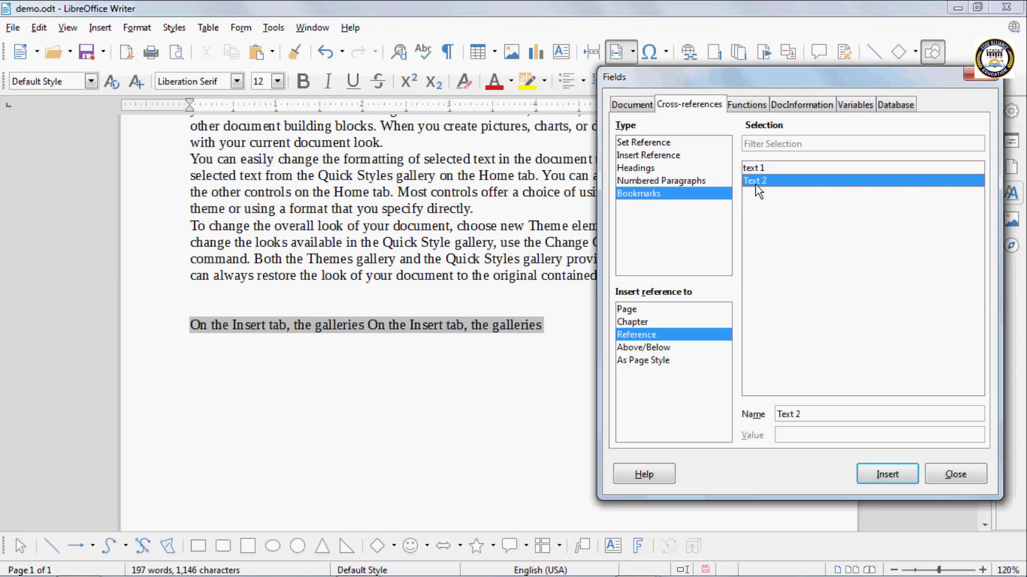
click(872, 473)
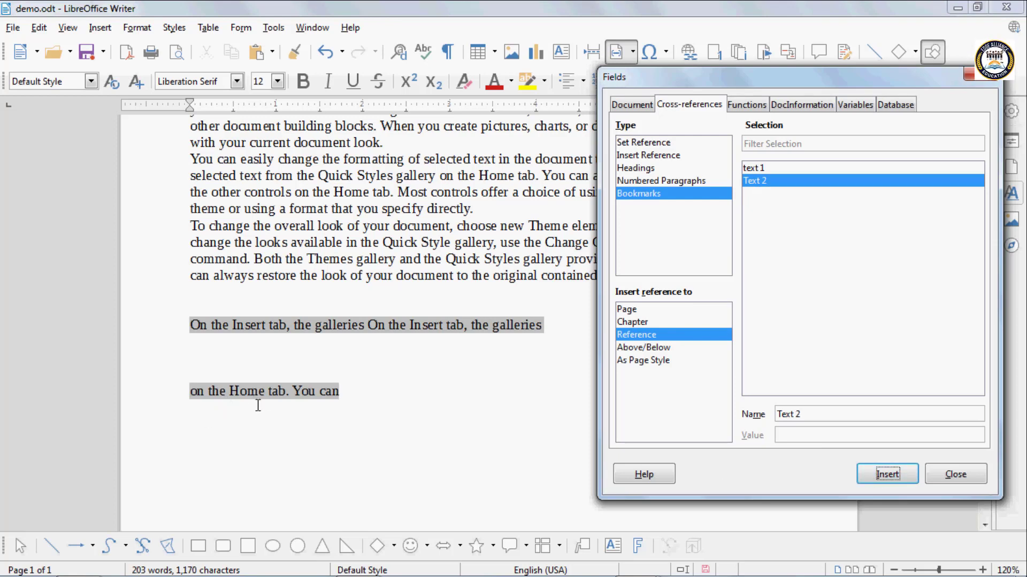
click(944, 474)
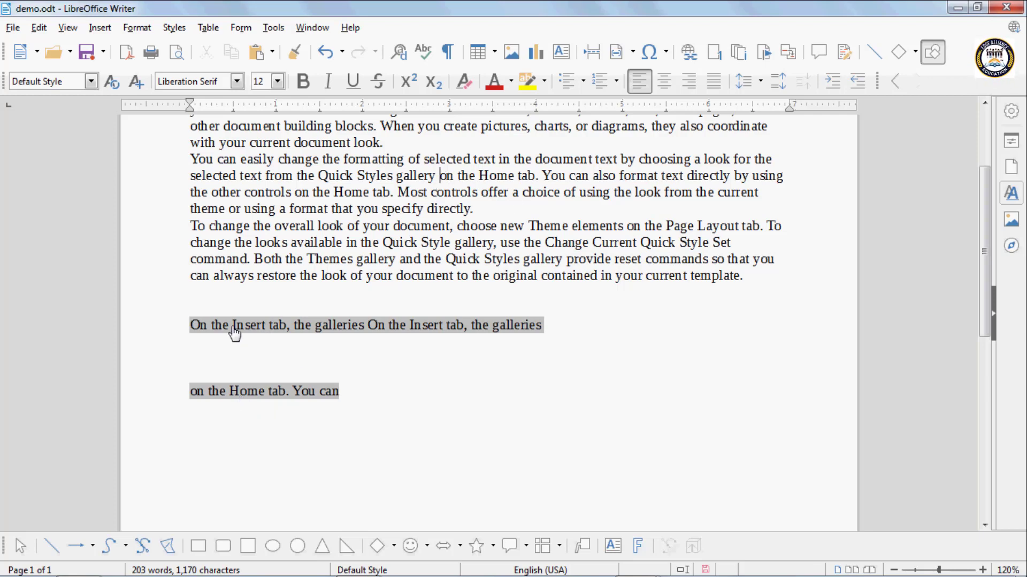
- Delete the bookmarks "text 1" and "Text 2" from the document
key(ctrl+Home)
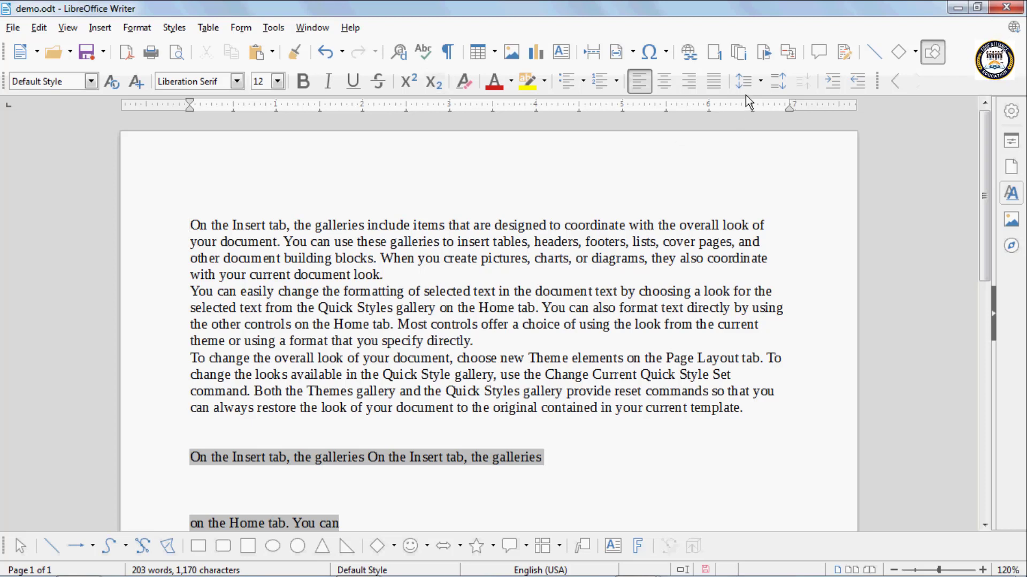
click(771, 57)
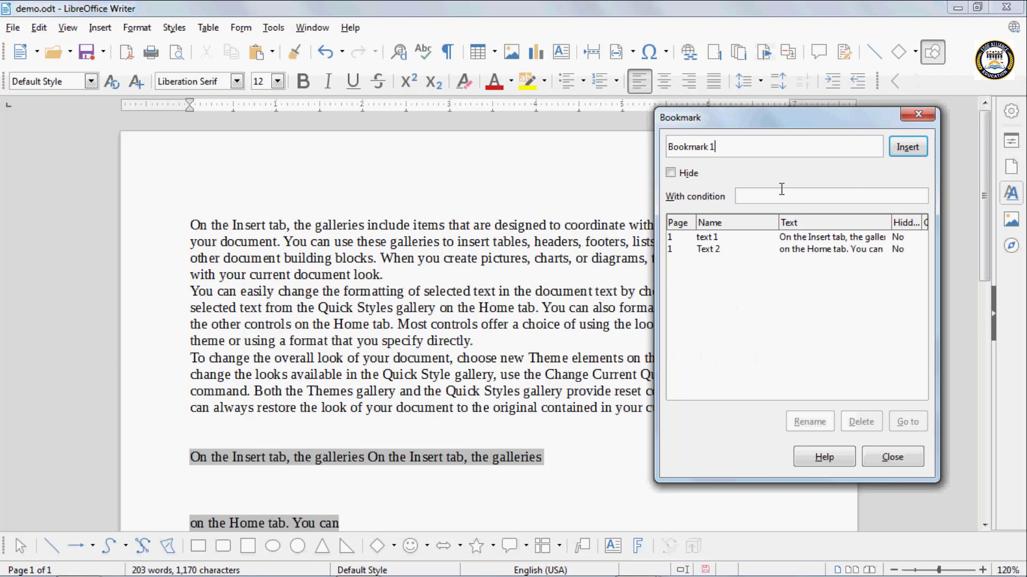
click(717, 237)
click(858, 422)
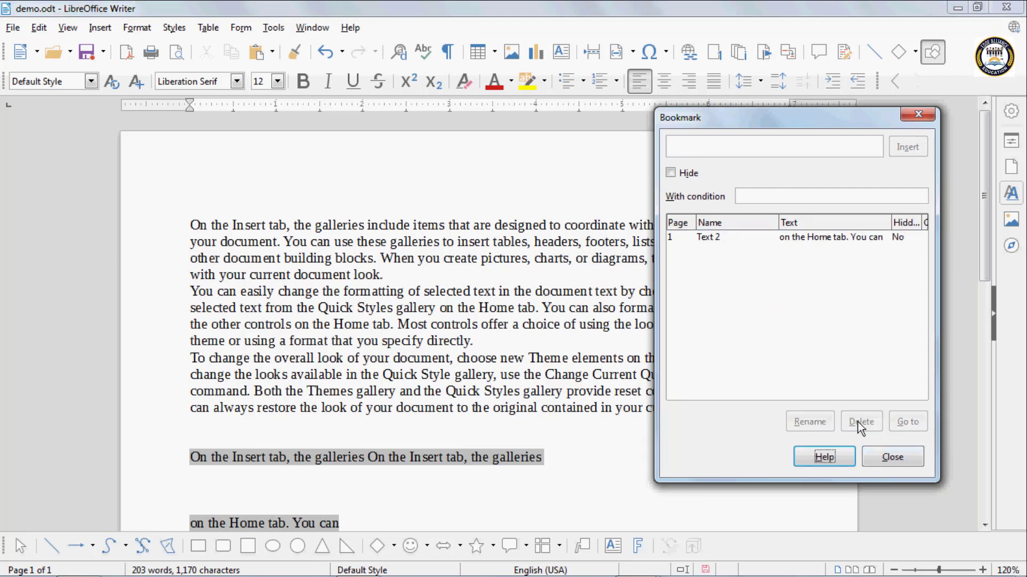
click(716, 238)
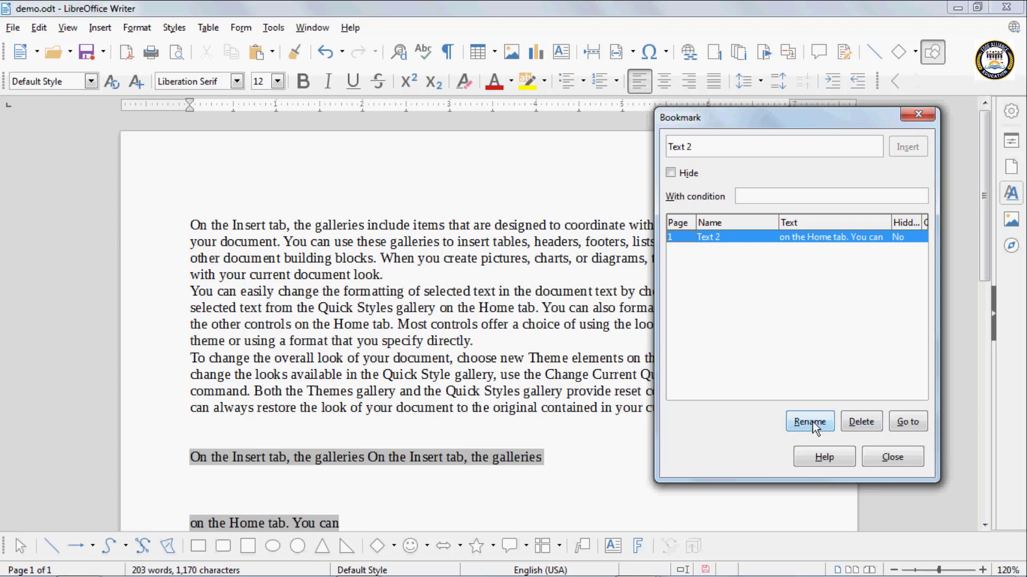
click(877, 422)
click(892, 458)
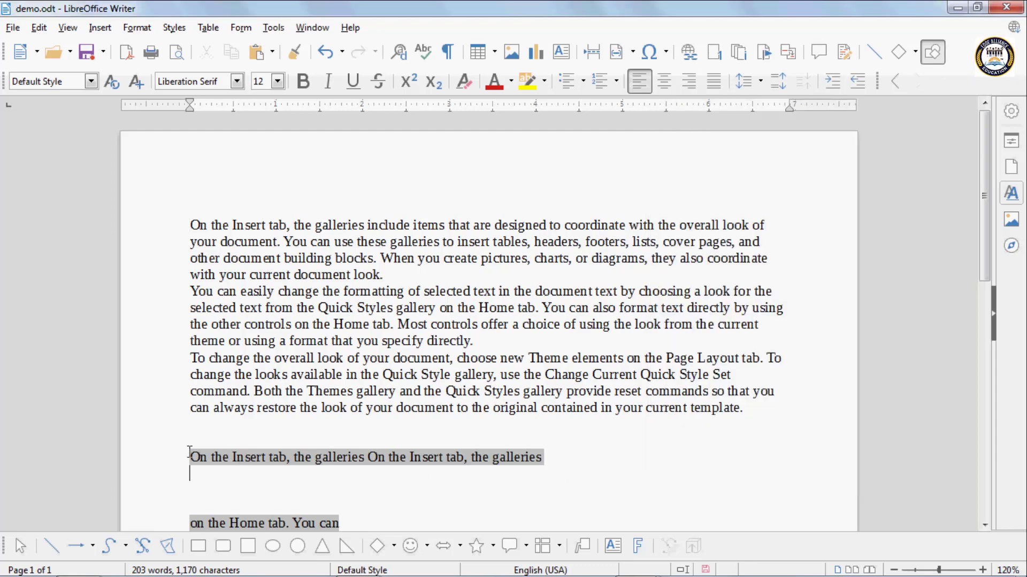
- Remove the inserted bookmark cross-references below the last paragraph
drag(190, 454, 323, 541)
click(316, 369)
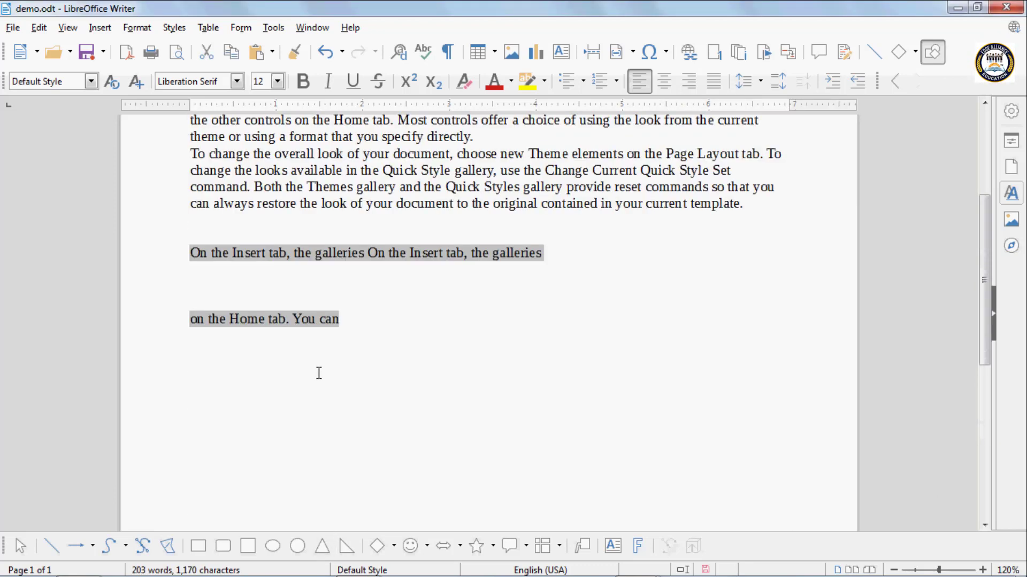
drag(337, 319, 174, 254)
key(Delete)
key(ctrl+z)
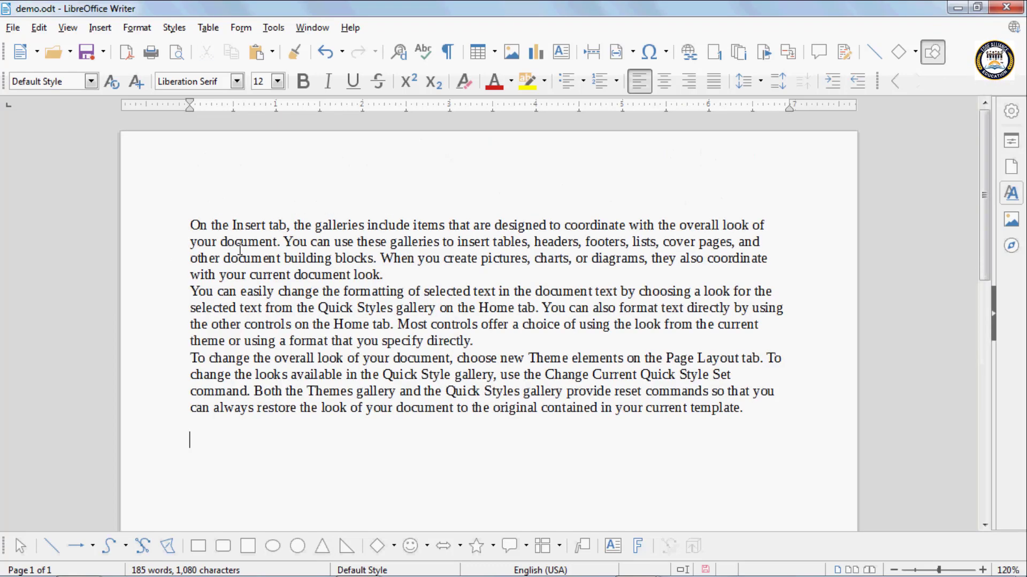
- Add a comment reading "document" after the word "designed" in the first paragraph
click(816, 52)
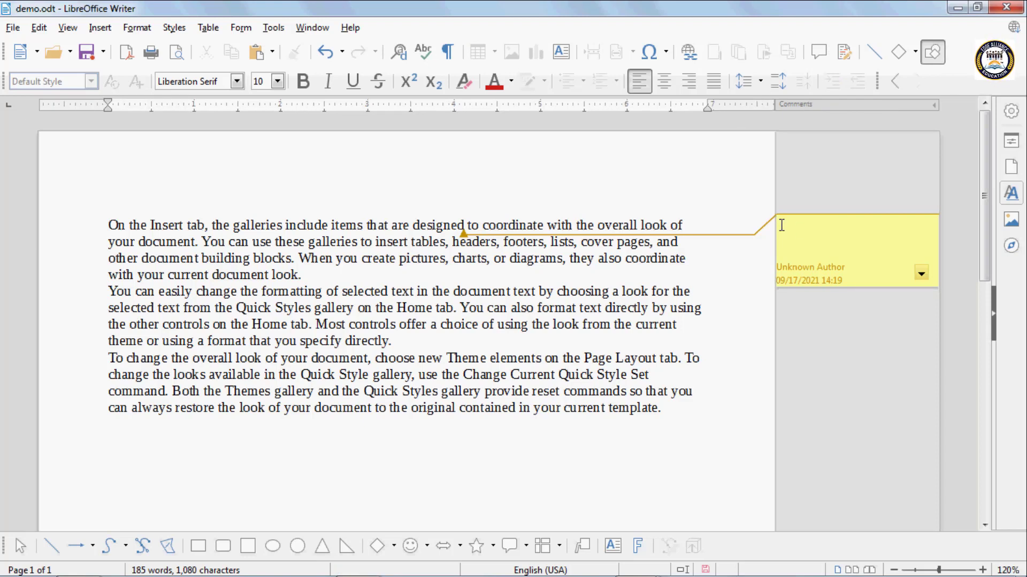
text(do)
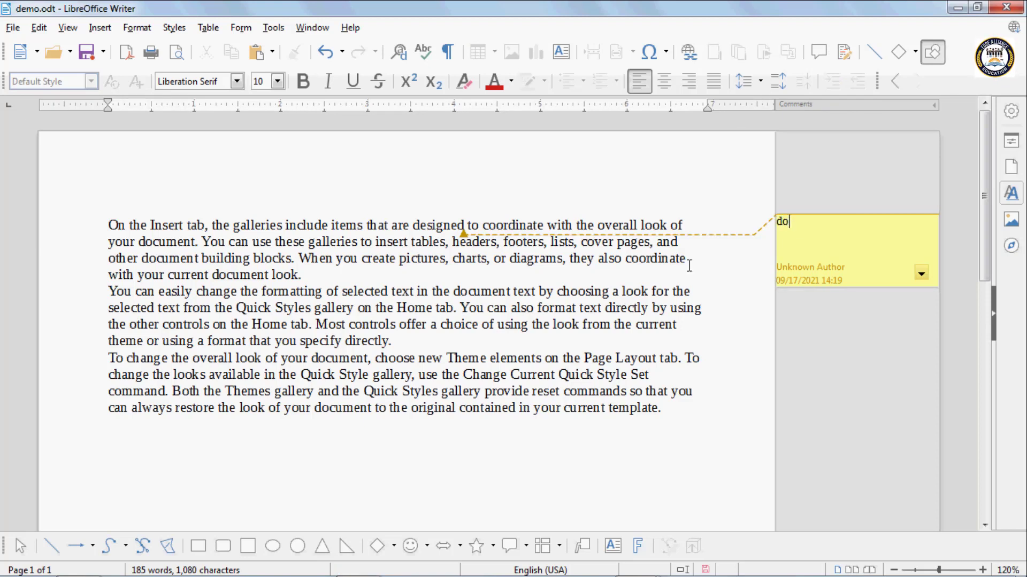
text(cument)
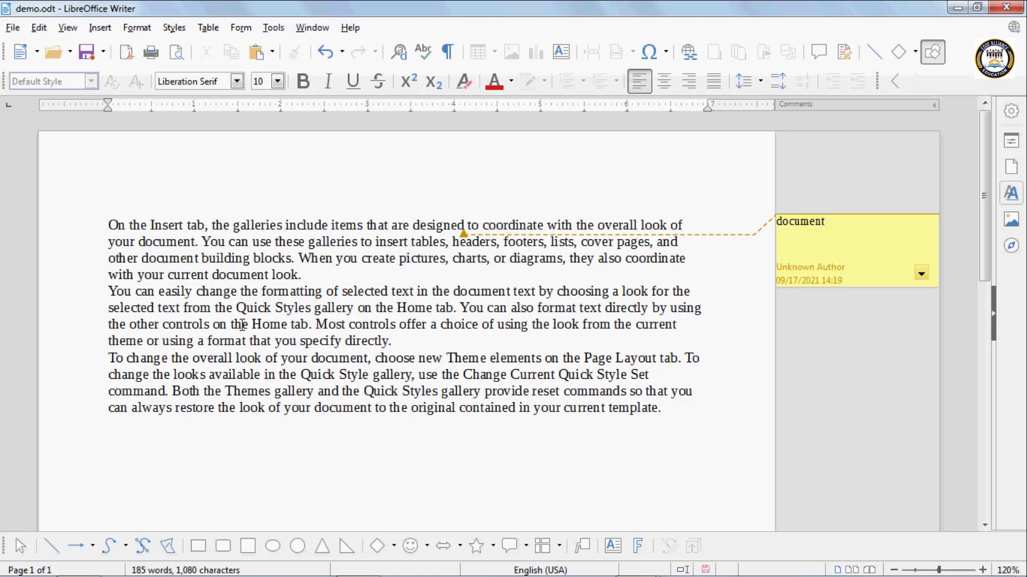
- Add a comment reading "Hold" after the word "controls" in the third line of the second paragraph
click(211, 325)
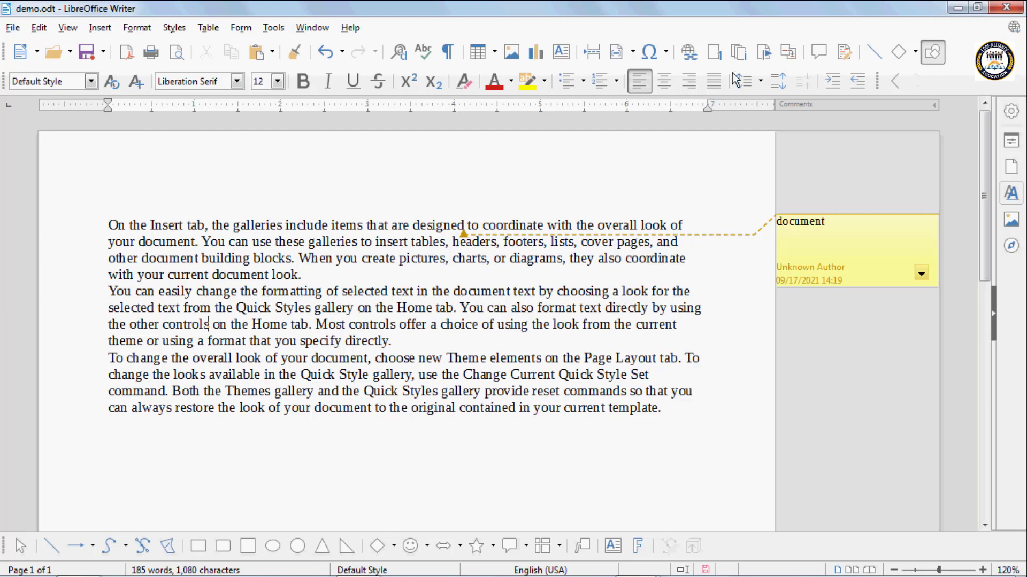
click(816, 58)
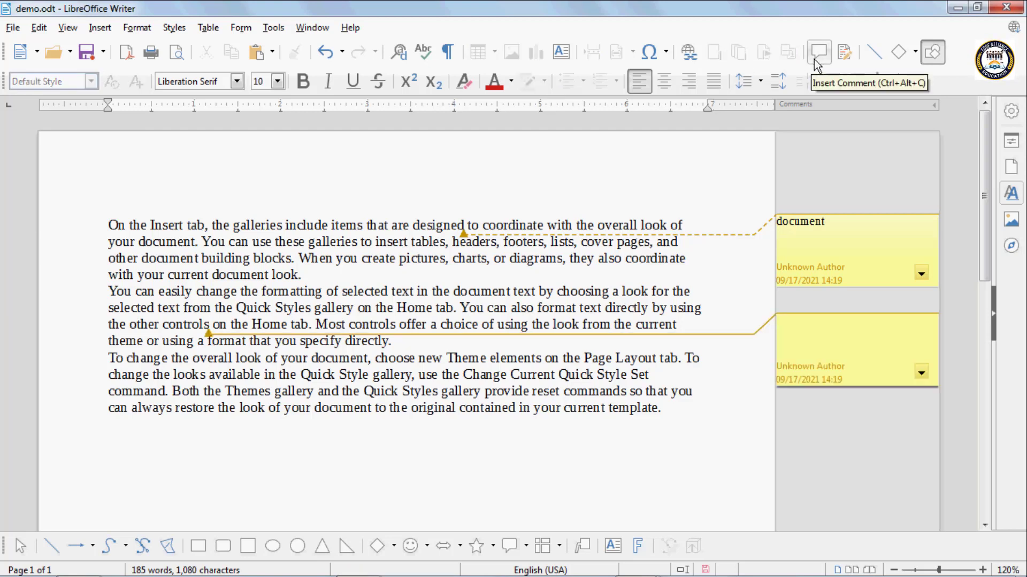
text(Hold)
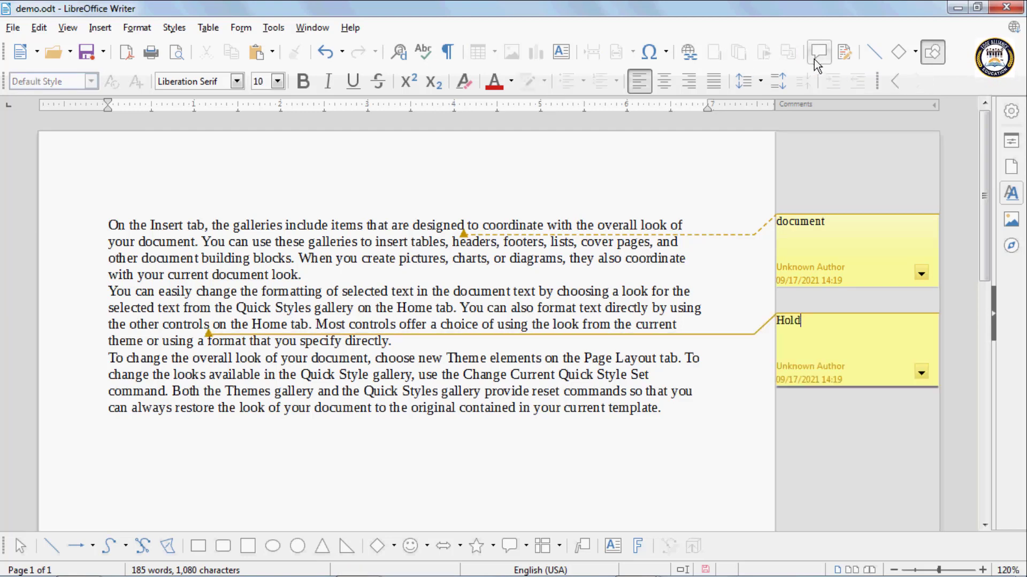
- Start formatting all comments and set their font to .VnBook-AntiquaH, style Bold, size 11 pt
click(920, 275)
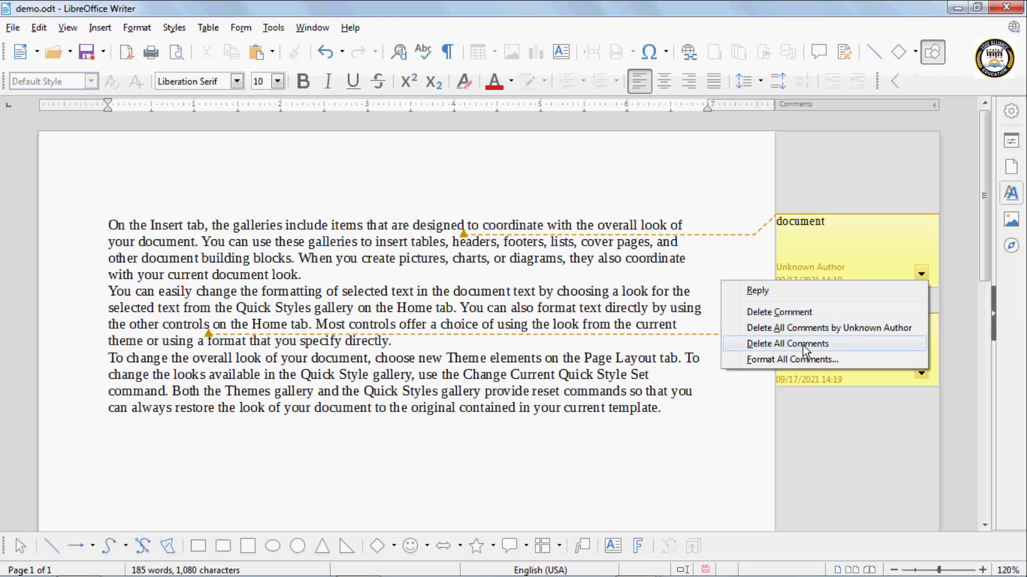
click(778, 361)
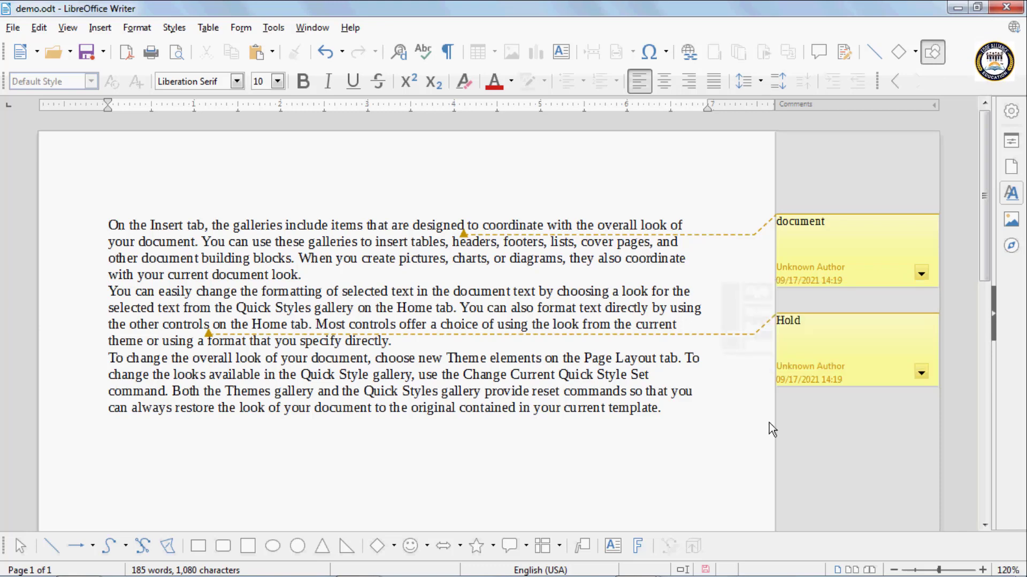
scroll(356, 250, down, 4)
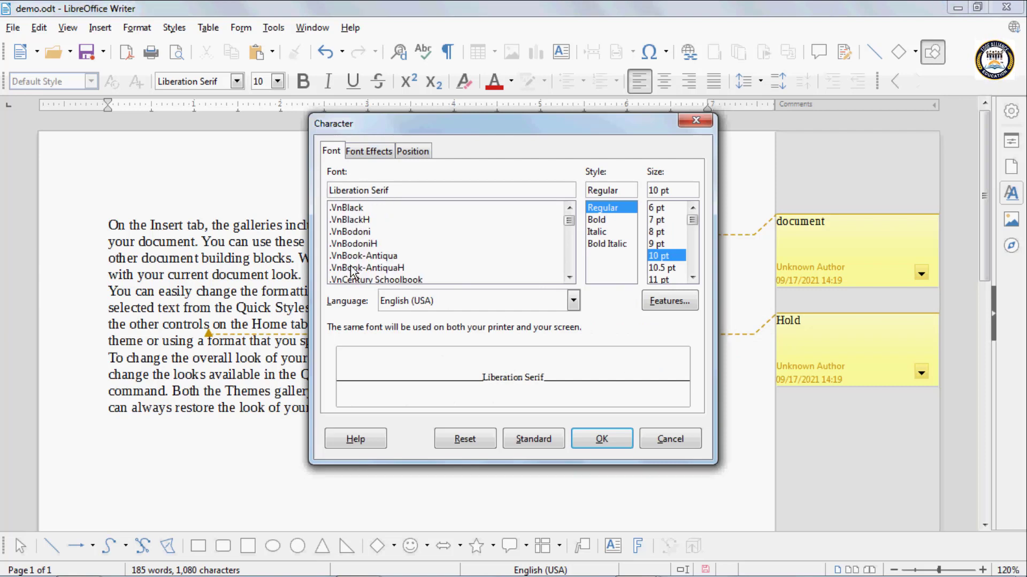
click(350, 245)
click(352, 258)
click(356, 268)
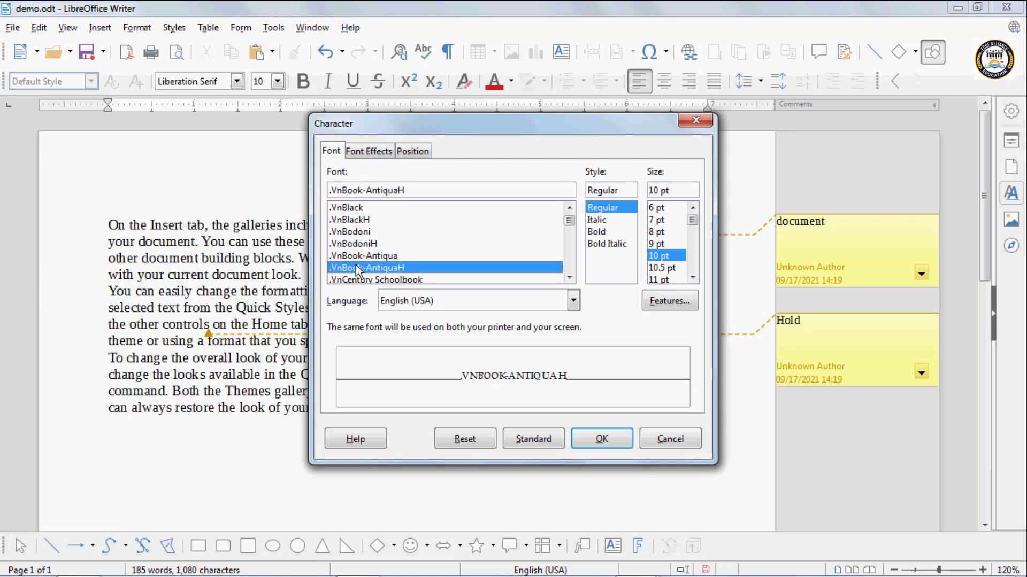
click(598, 232)
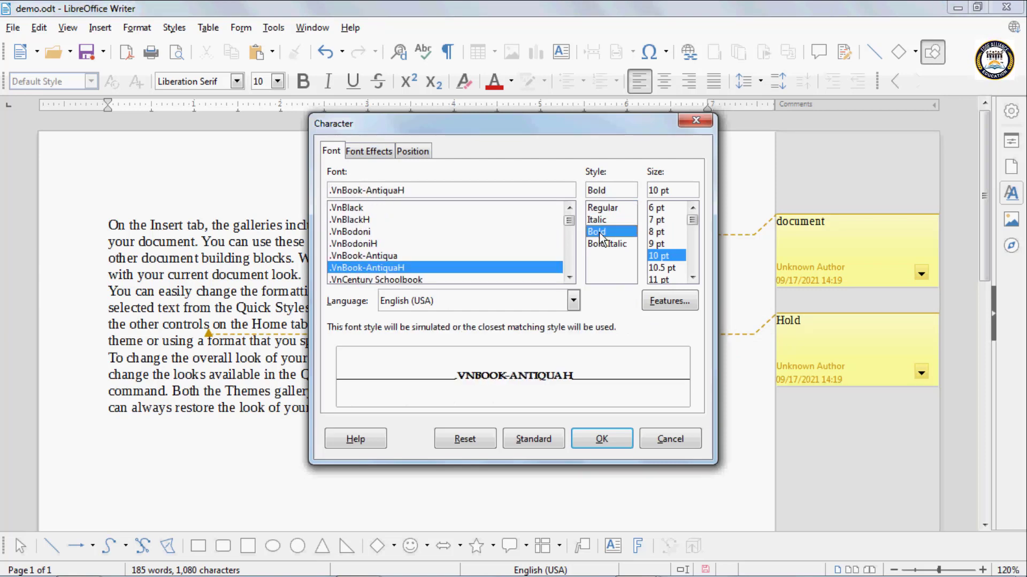
click(663, 279)
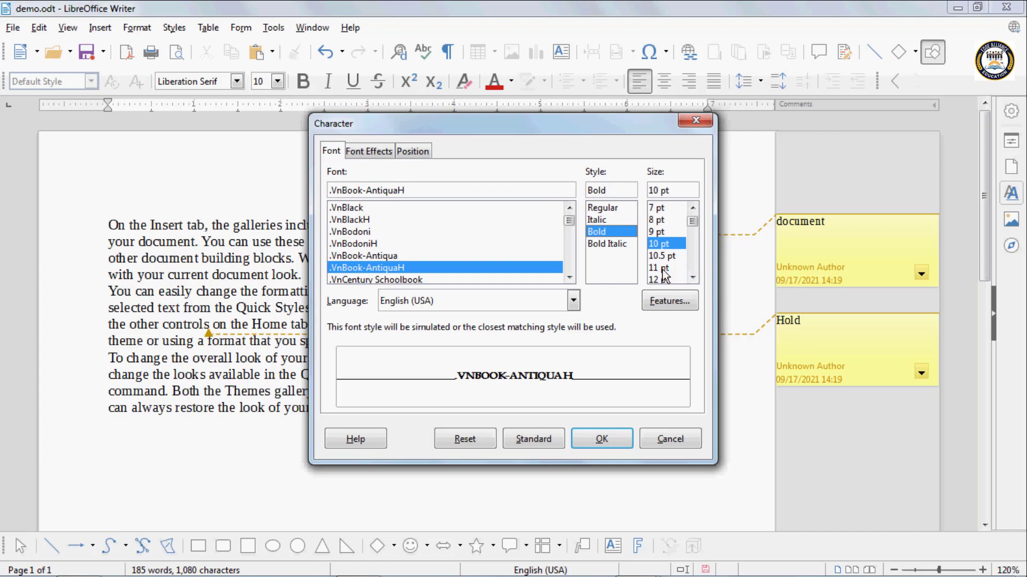
- Set the comments' font color to Yellow and apply the character formatting to all comments
click(377, 153)
click(387, 198)
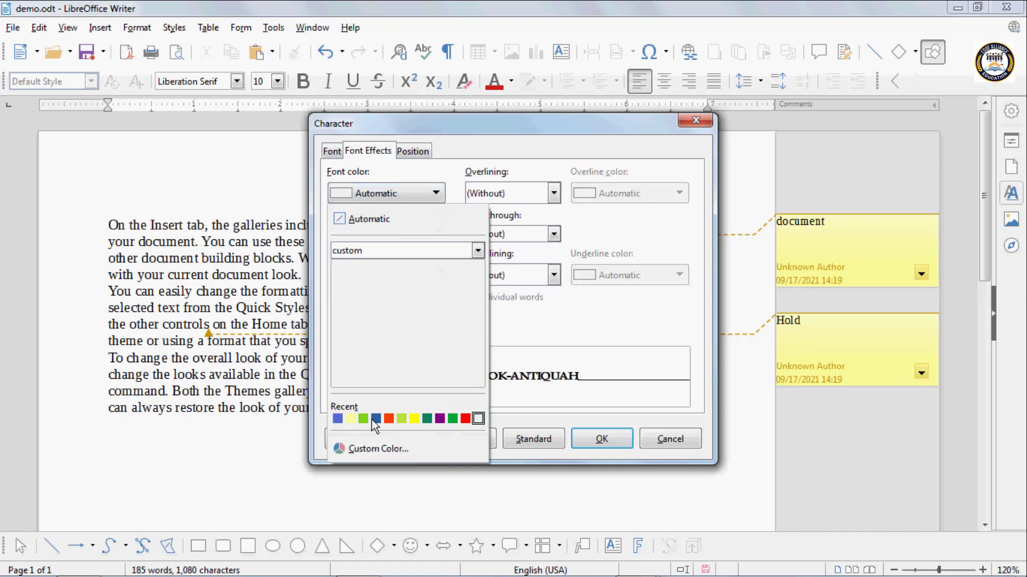
click(414, 418)
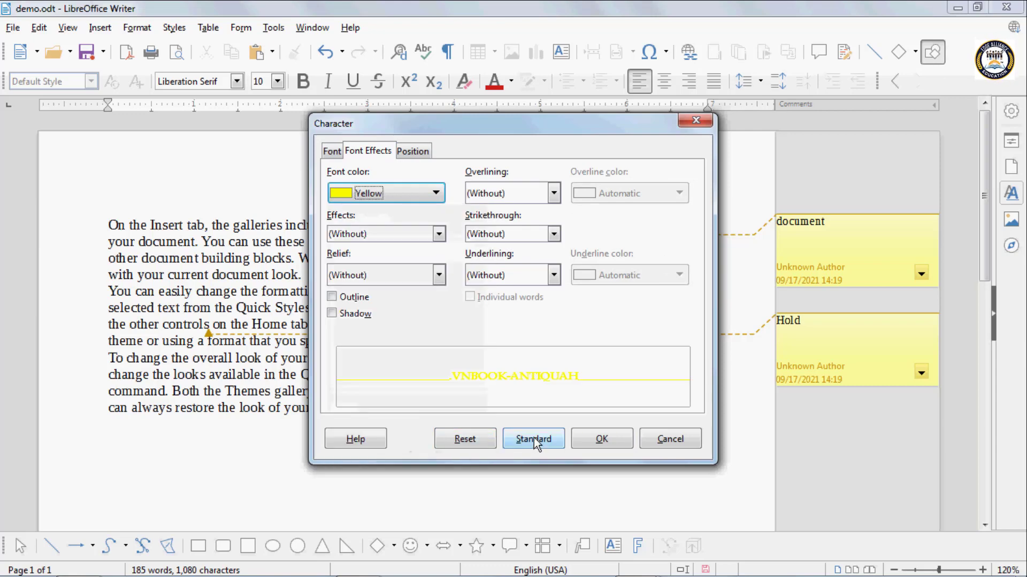
click(598, 443)
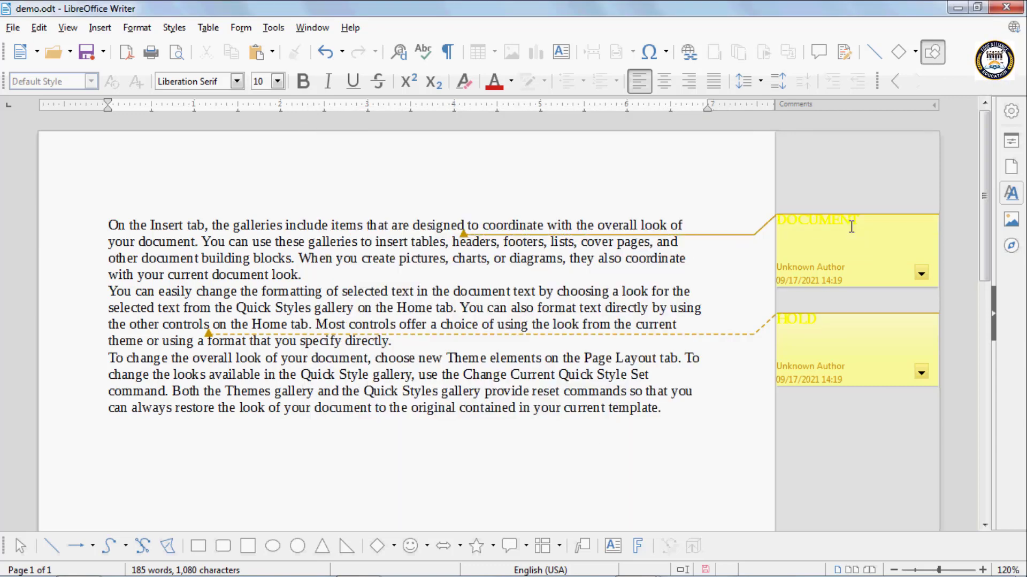
- Delete all comments from the document at once
click(921, 274)
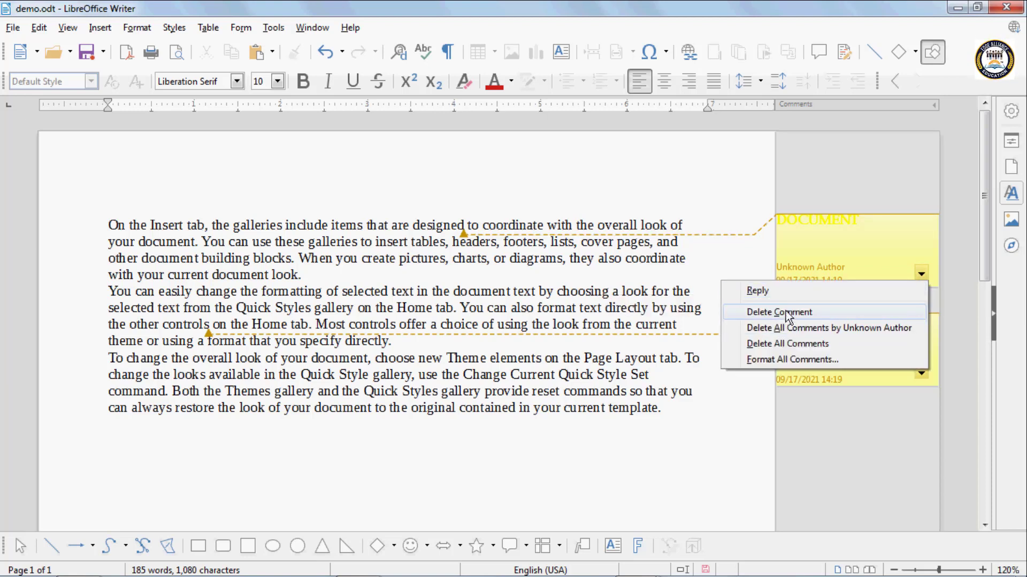
click(786, 343)
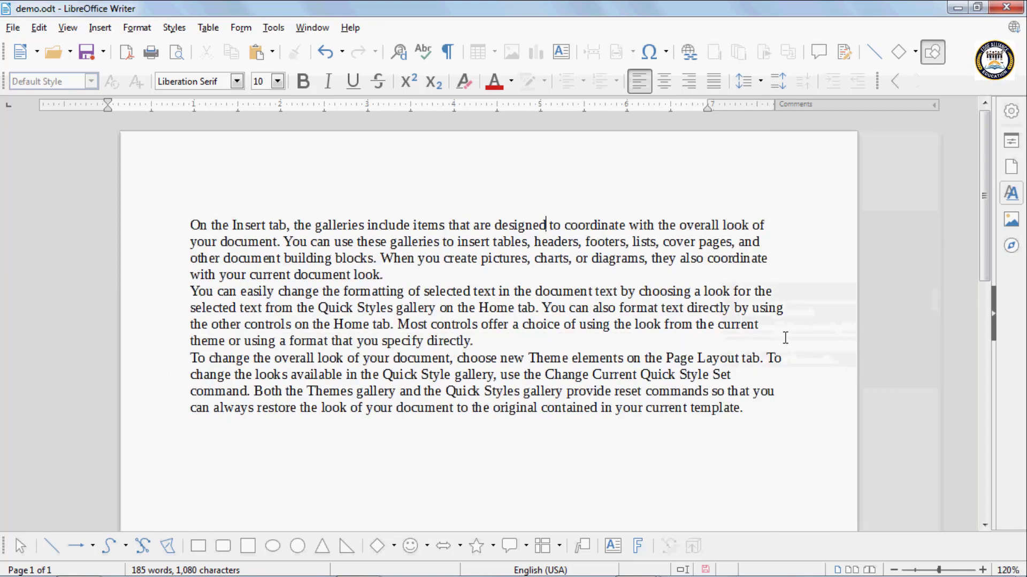